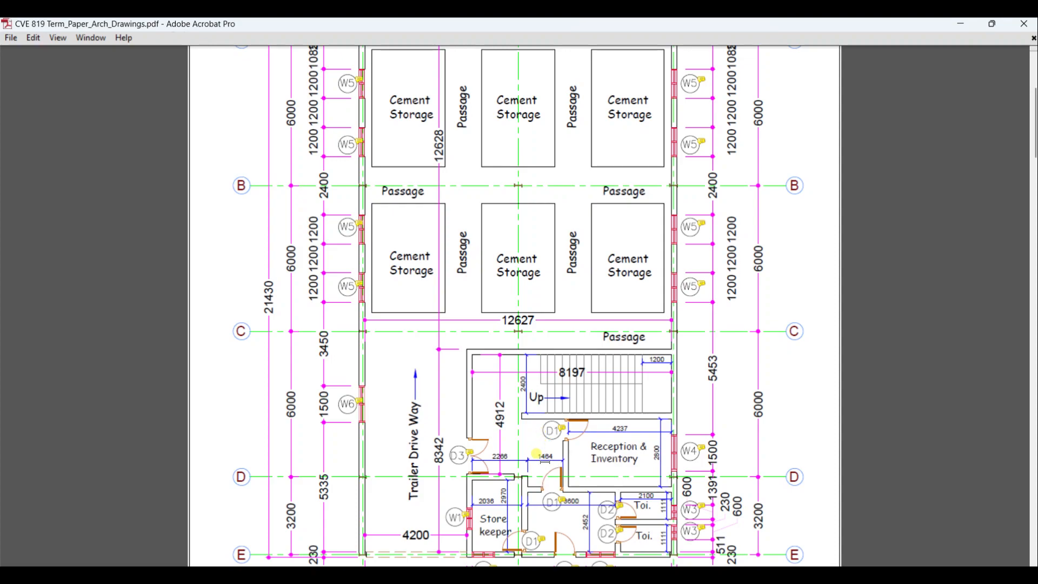
# - Examine the grid line spacings and overall dimensions along both directions of the ground floor plan
pyautogui.scroll(3, 416, 270)
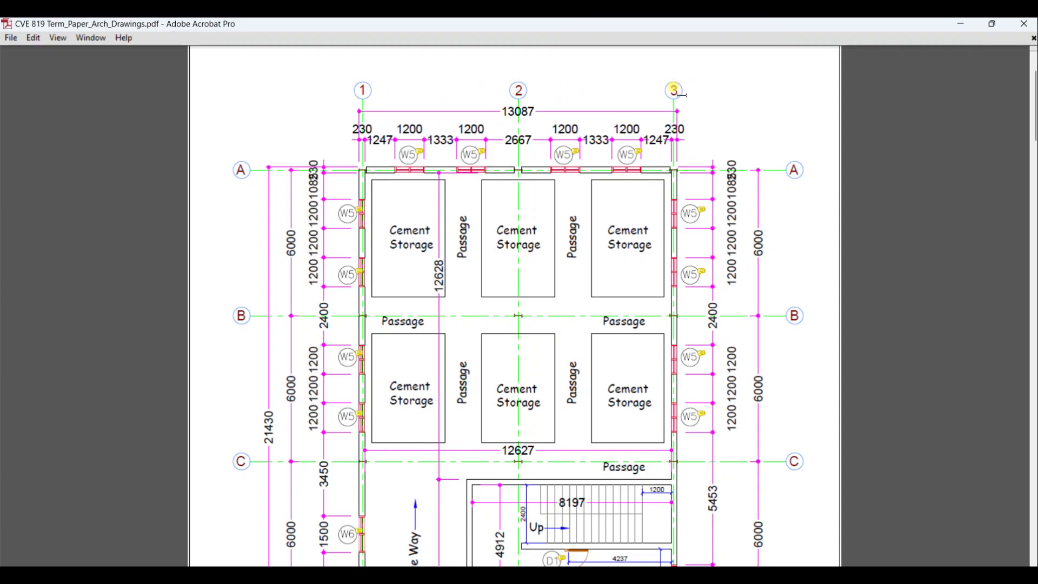
pyautogui.scroll(-10, 292, 338)
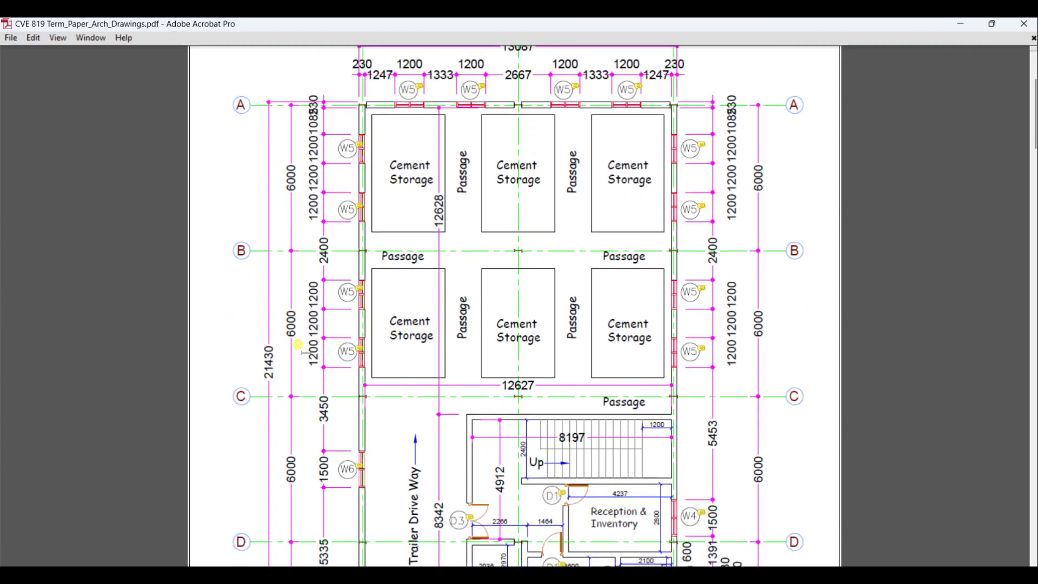
pyautogui.scroll(8, 254, 349)
pyautogui.scroll(-5, 292, 319)
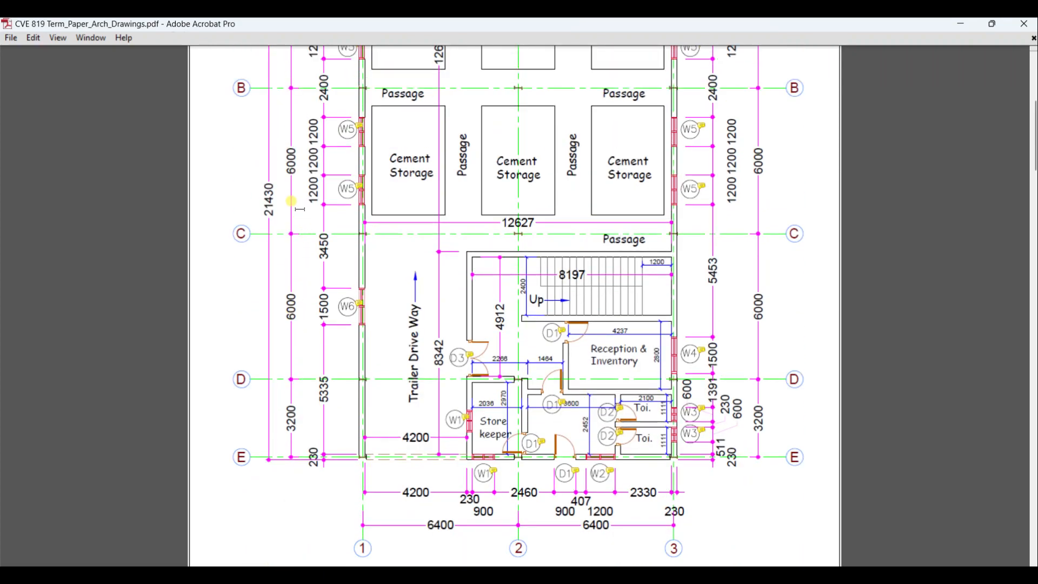
pyautogui.scroll(2, 292, 203)
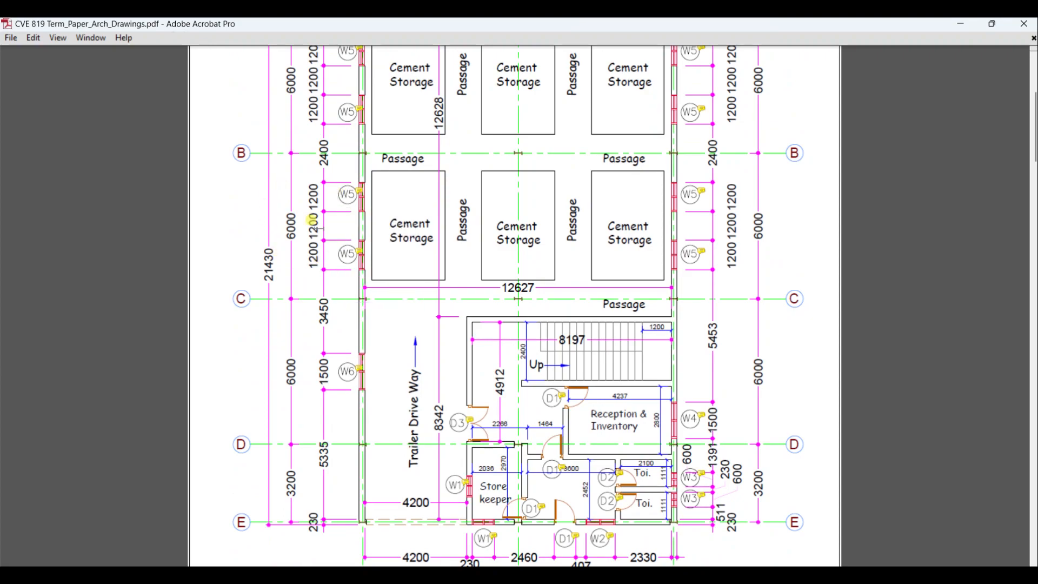
pyautogui.scroll(4, 316, 243)
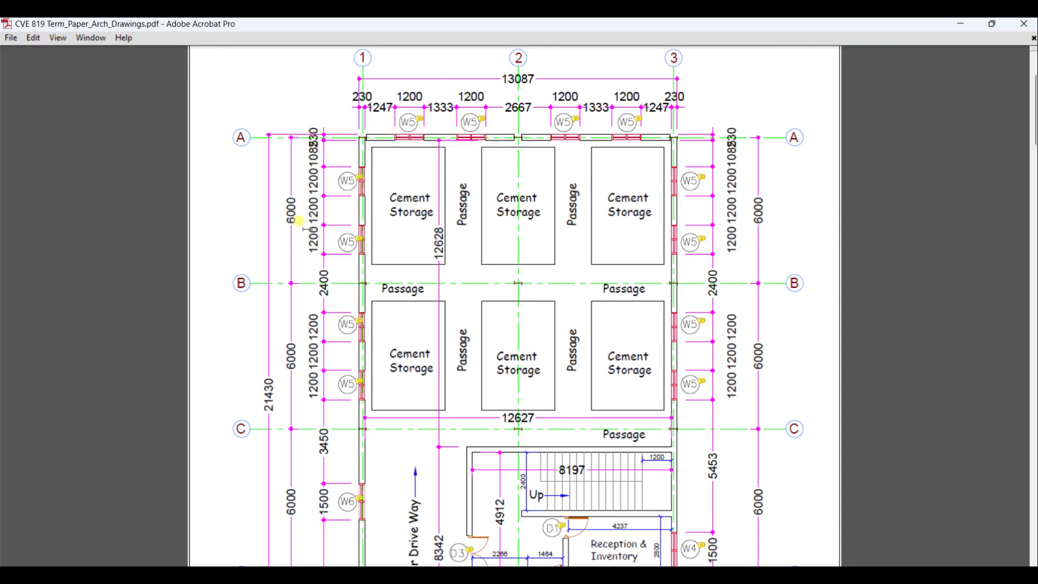
pyautogui.scroll(-9, 305, 230)
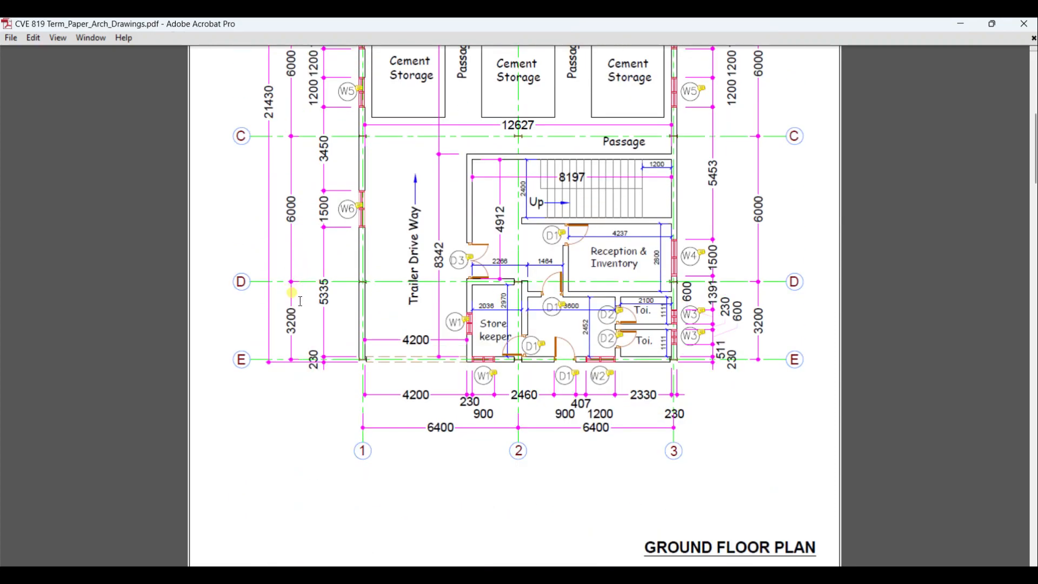
pyautogui.scroll(11, 398, 315)
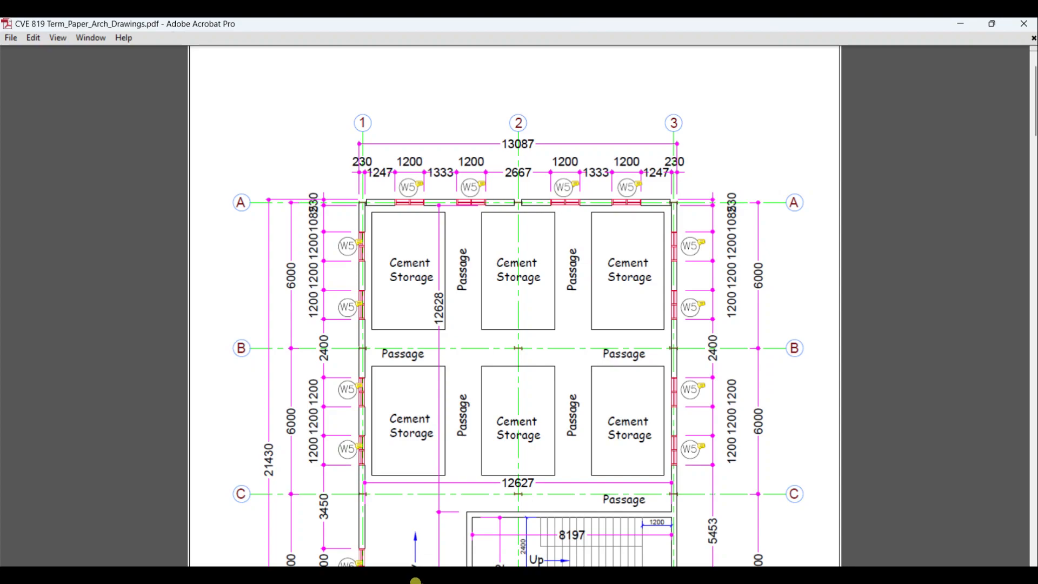
# - Find and open the Calculator app
pyautogui.click(394, 581)
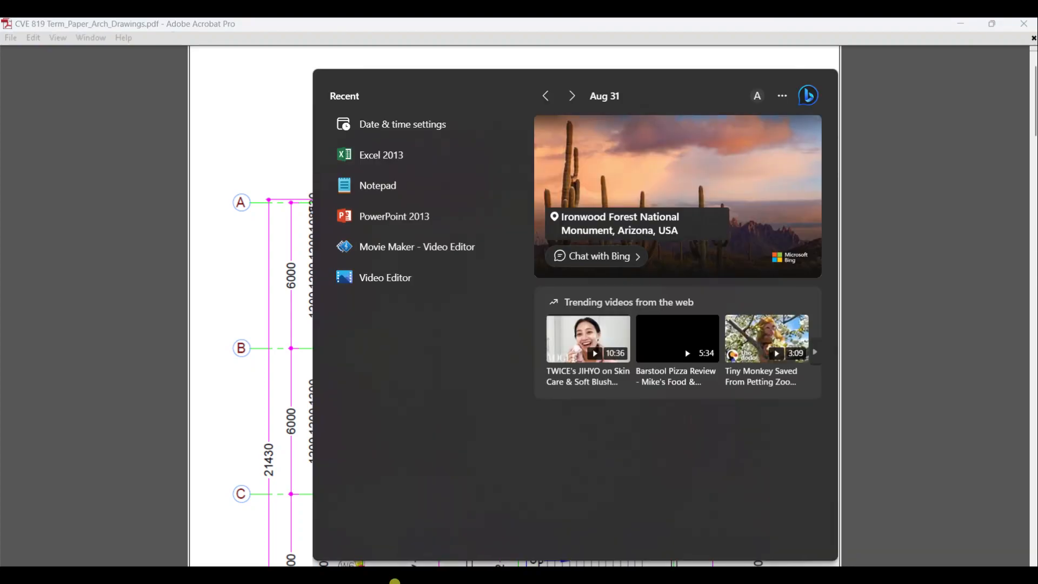
pyautogui.write('cal')
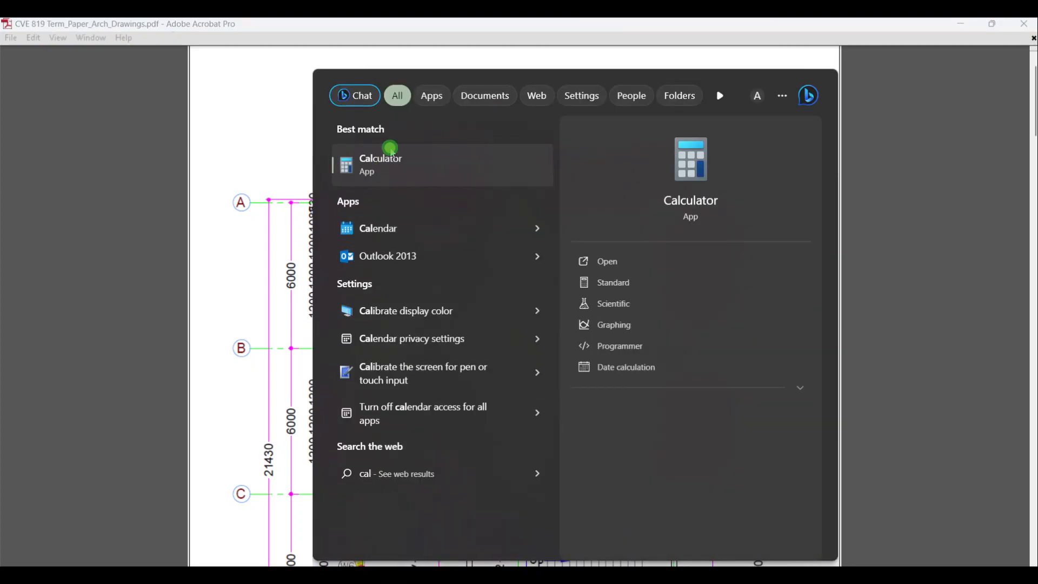
pyautogui.click(394, 171)
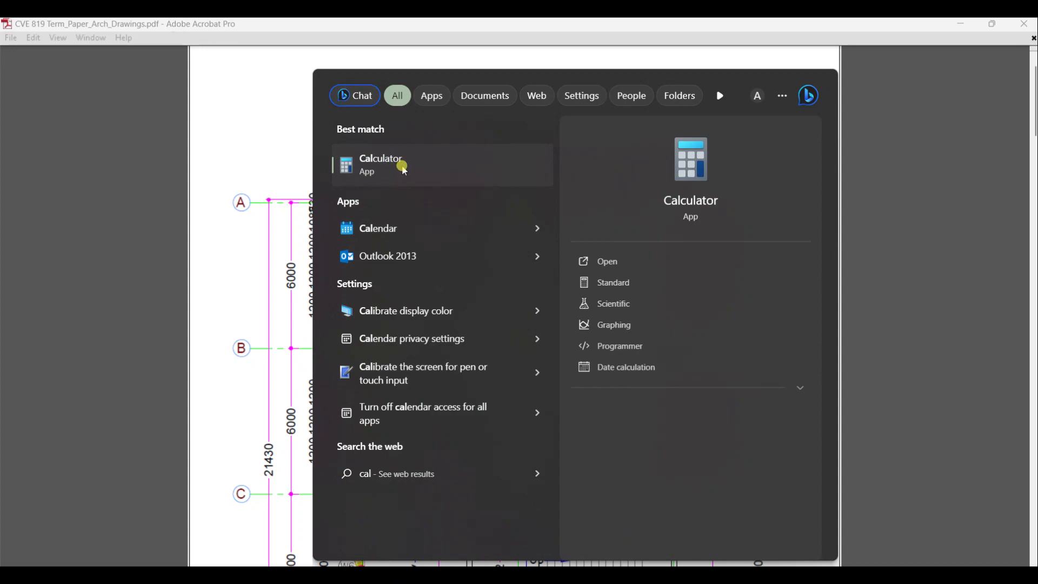
pyautogui.click(658, 159)
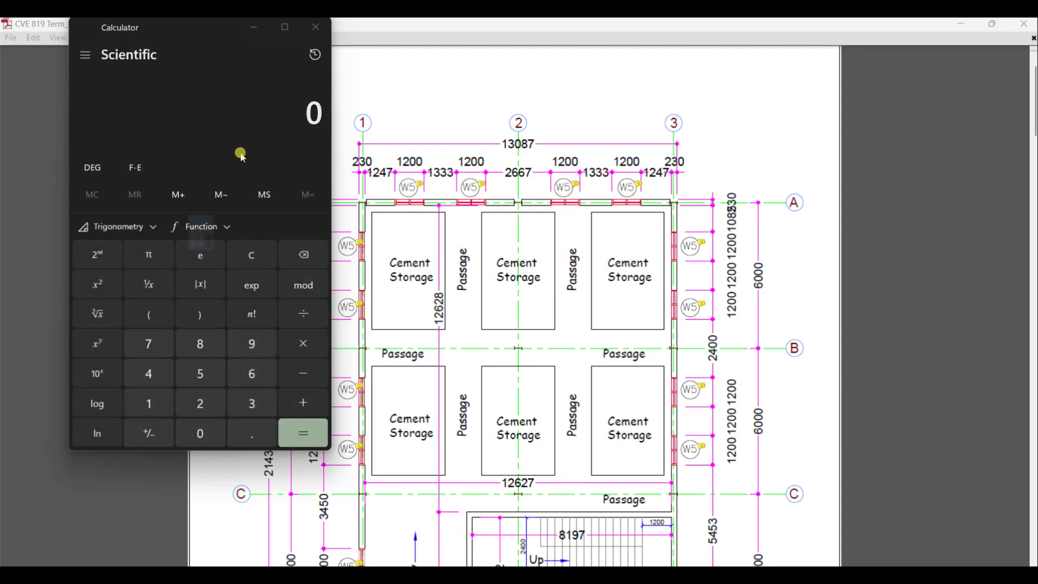
# - Divide the plan's overall width of 13087 by 2 in the calculator and copy the result
pyautogui.write('3')
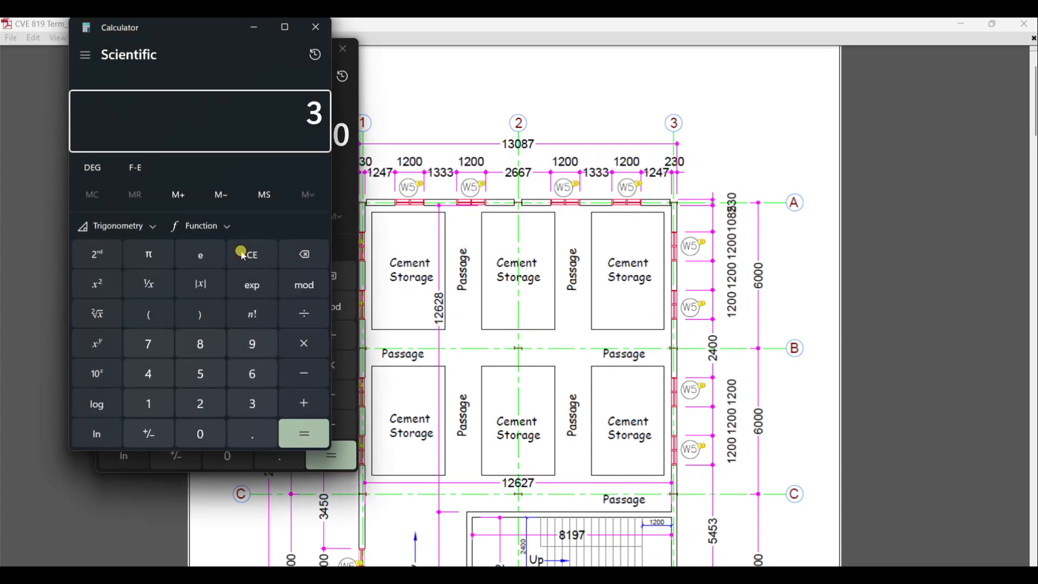
pyautogui.click(289, 254)
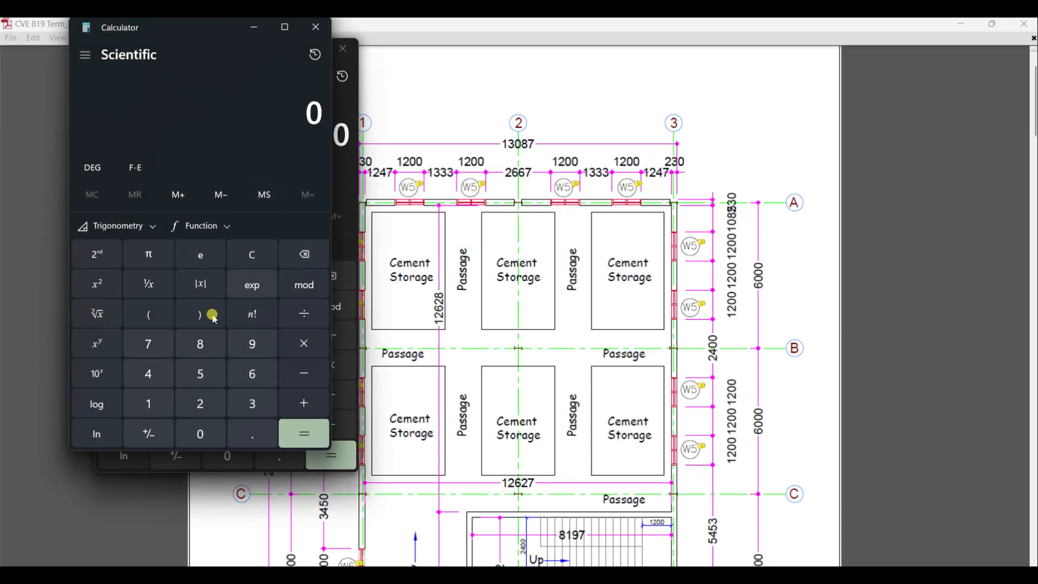
pyautogui.write('13')
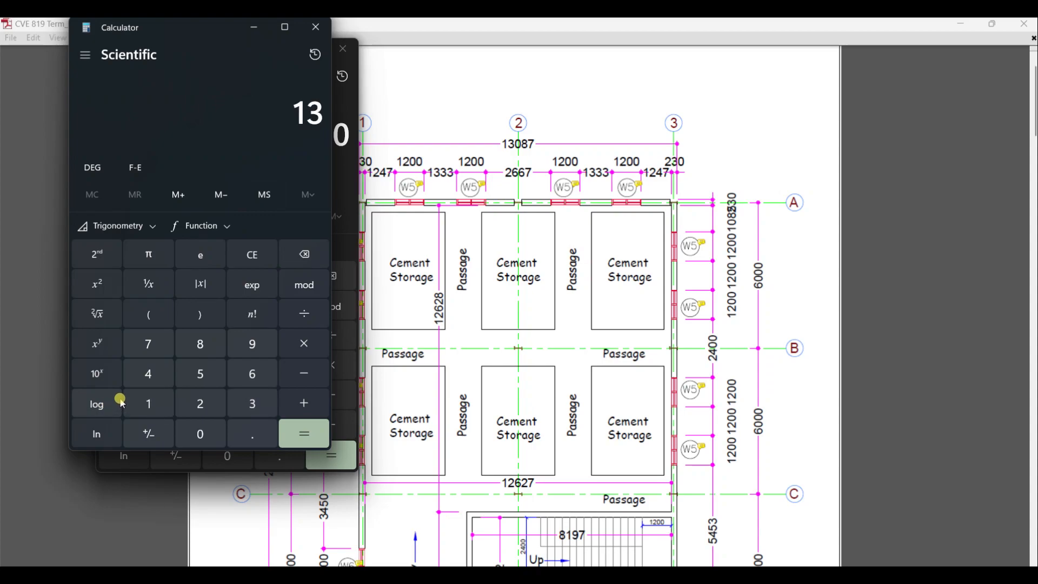
pyautogui.write(',08')
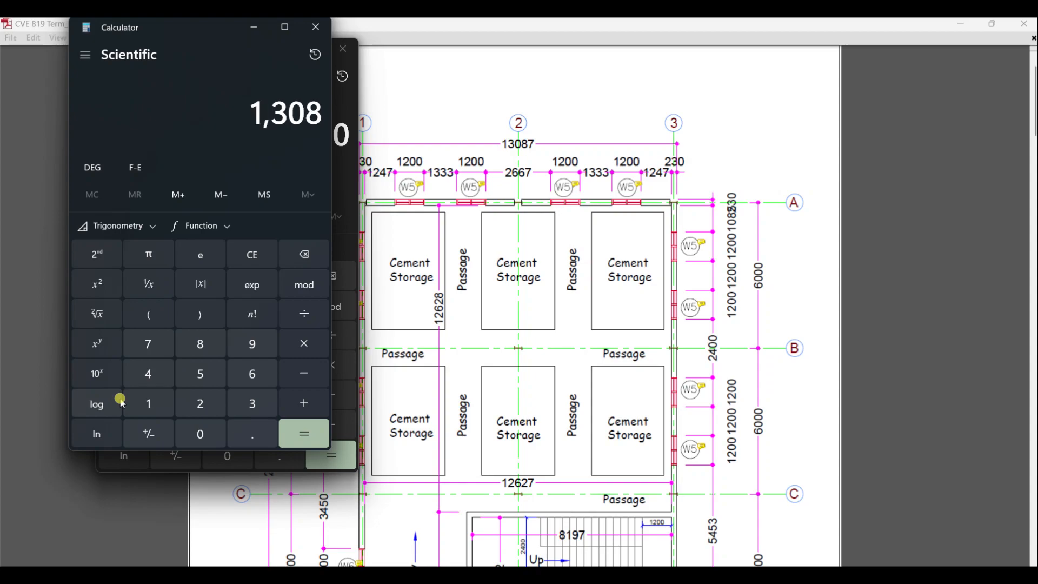
pyautogui.write('7')
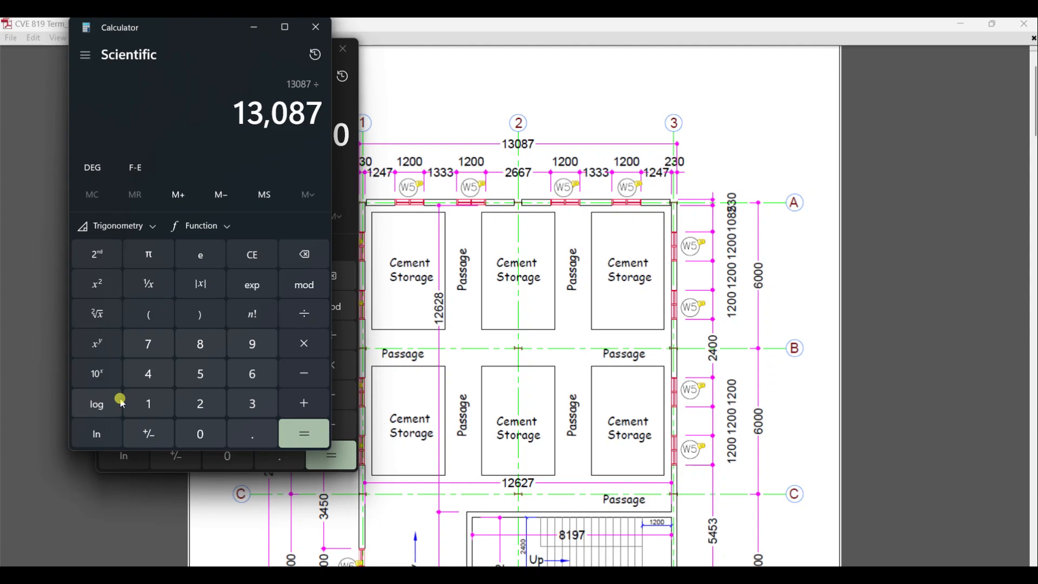
pyautogui.write('2')
pyautogui.click(305, 432)
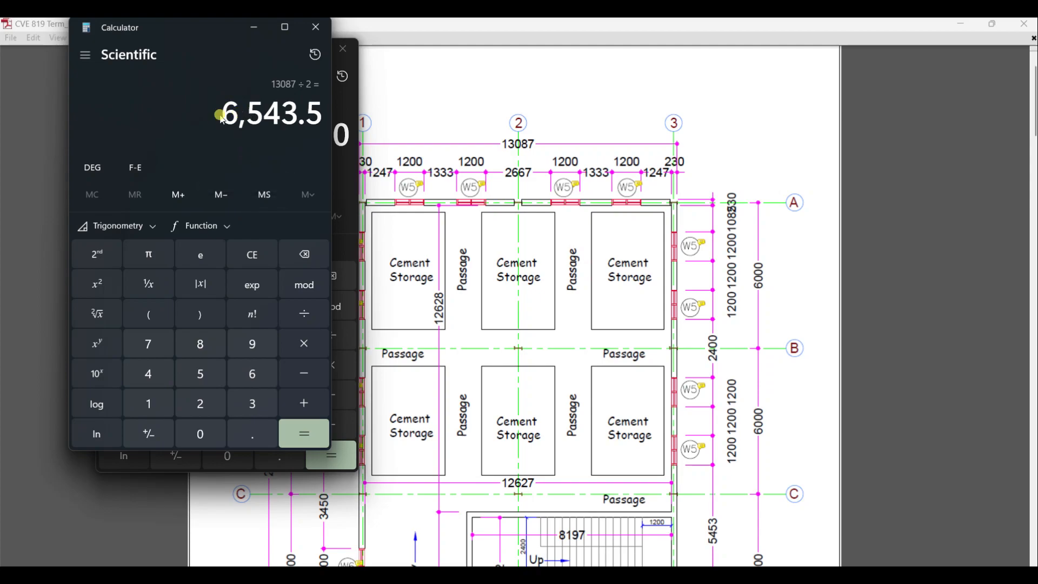
pyautogui.moveTo(224, 114); pyautogui.dragTo(329, 119)
pyautogui.rightClick(290, 115)
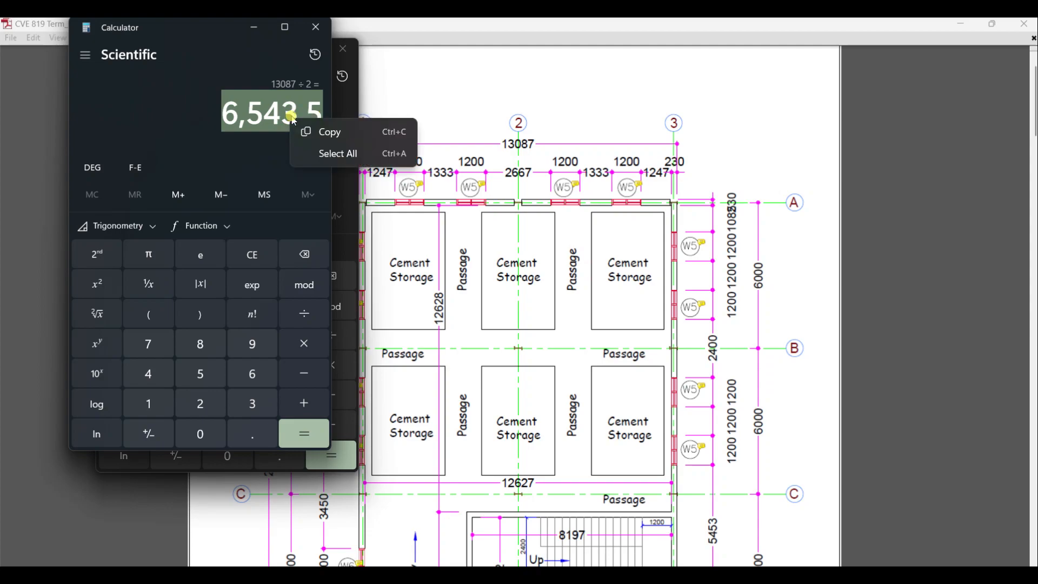
pyautogui.click(304, 130)
# - Open Word 2013 with a blank document and dismiss the activation wizard
pyautogui.click(393, 581)
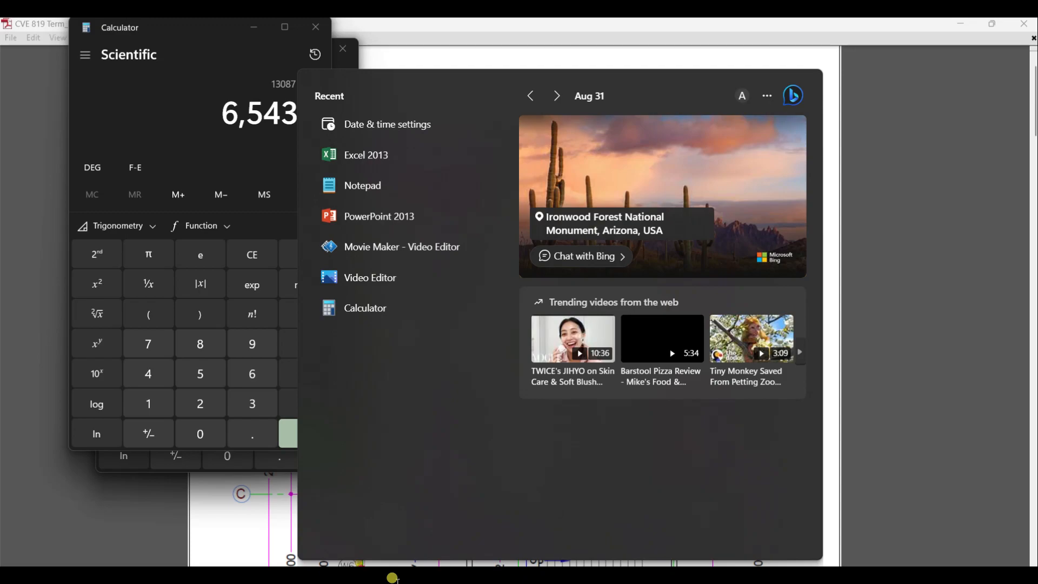
pyautogui.write('wo')
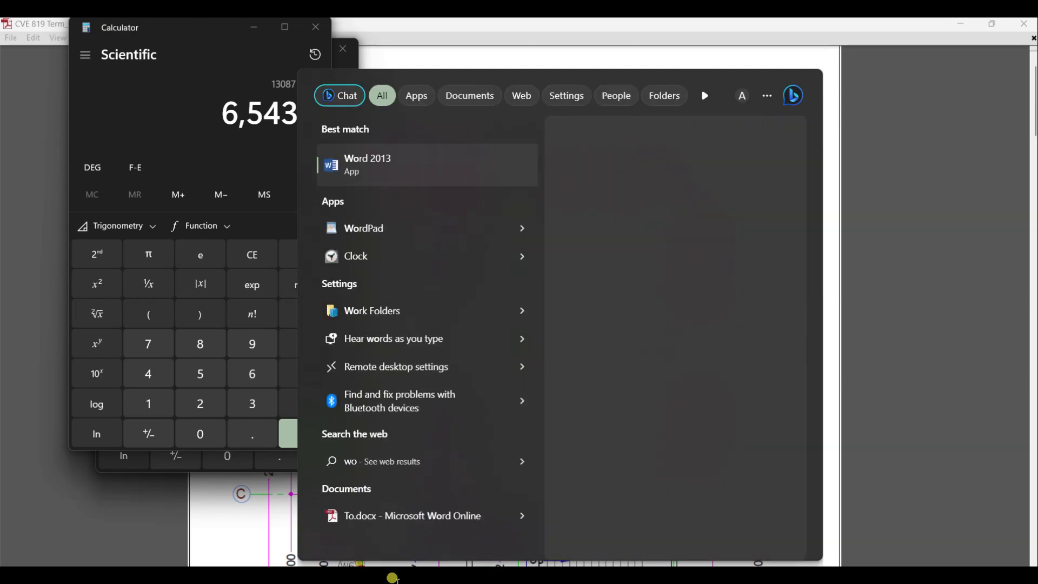
pyautogui.click(385, 174)
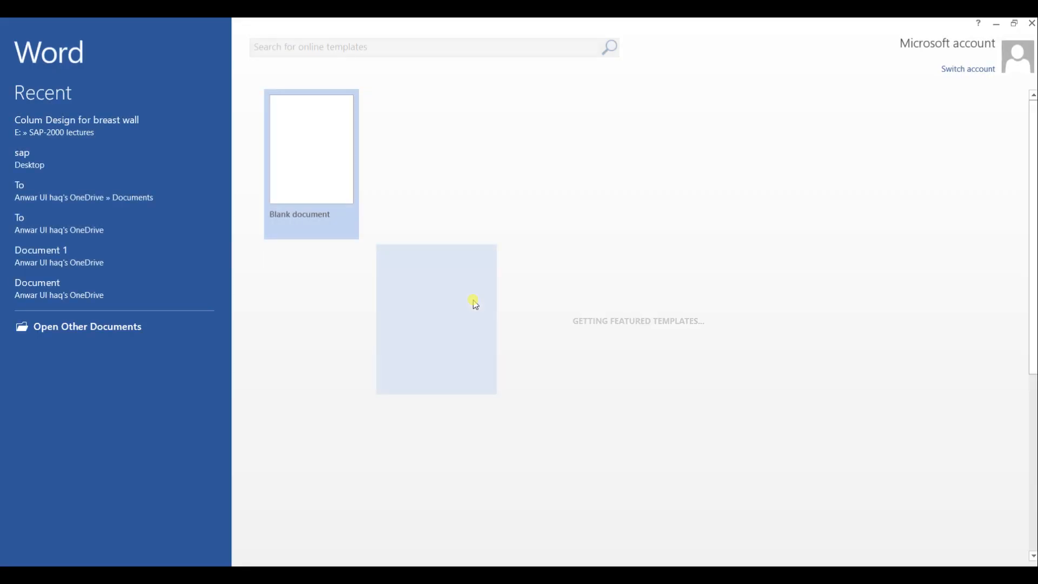
pyautogui.click(342, 184)
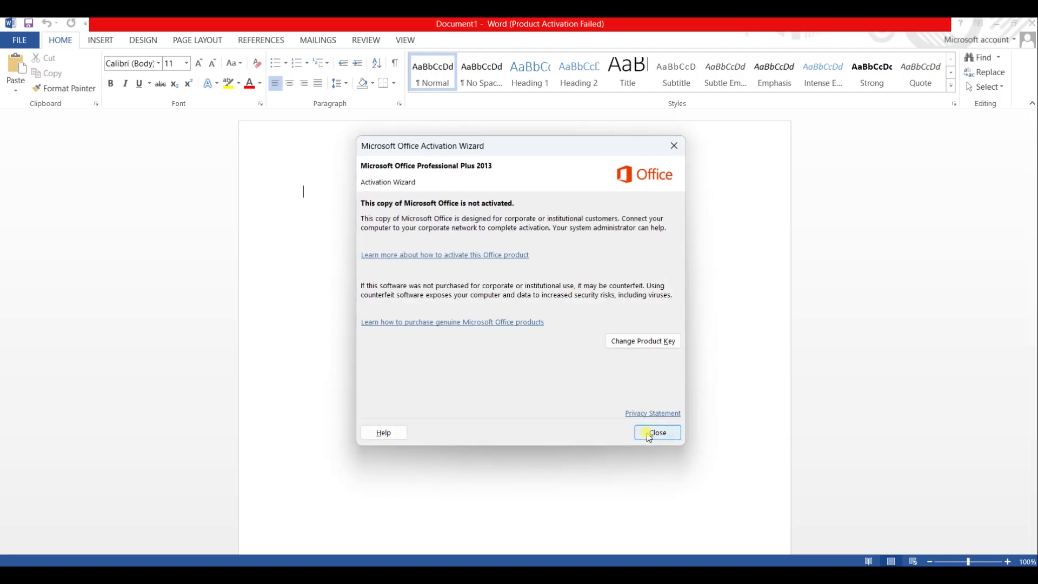
pyautogui.click(649, 424)
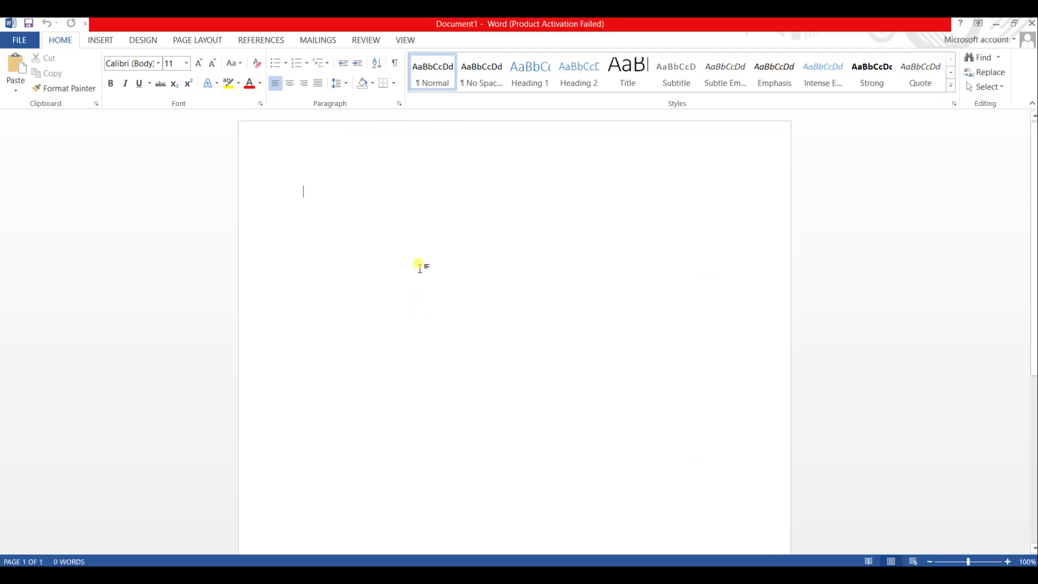
# - Note the grid spans in the document, checking the floor plan PDF: "Grid X", "6,543.5 span each", "Y", "6,6,6,3.2"
pyautogui.write('Grid X')
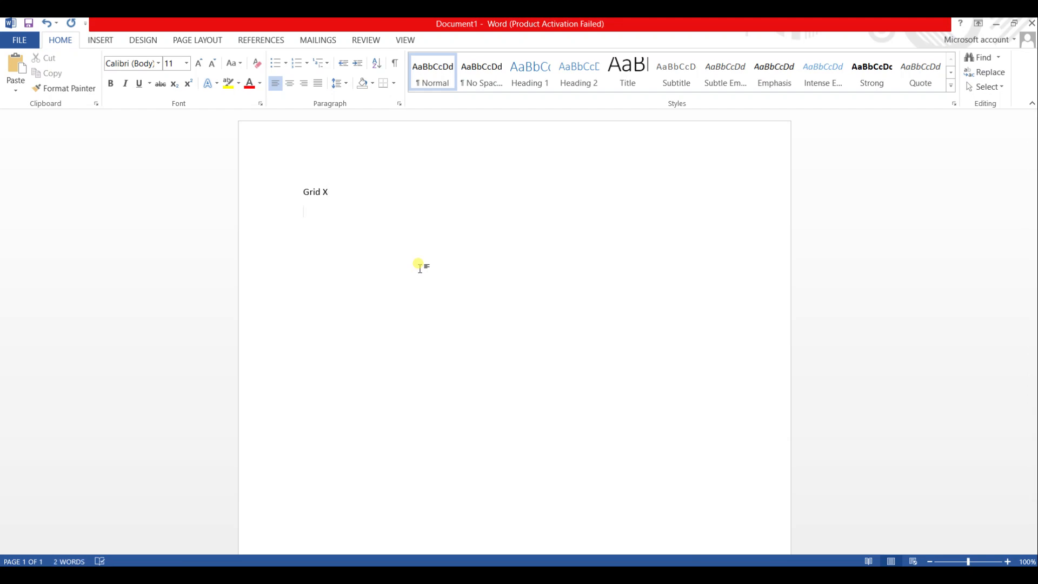
pyautogui.write('6,543.5 span each')
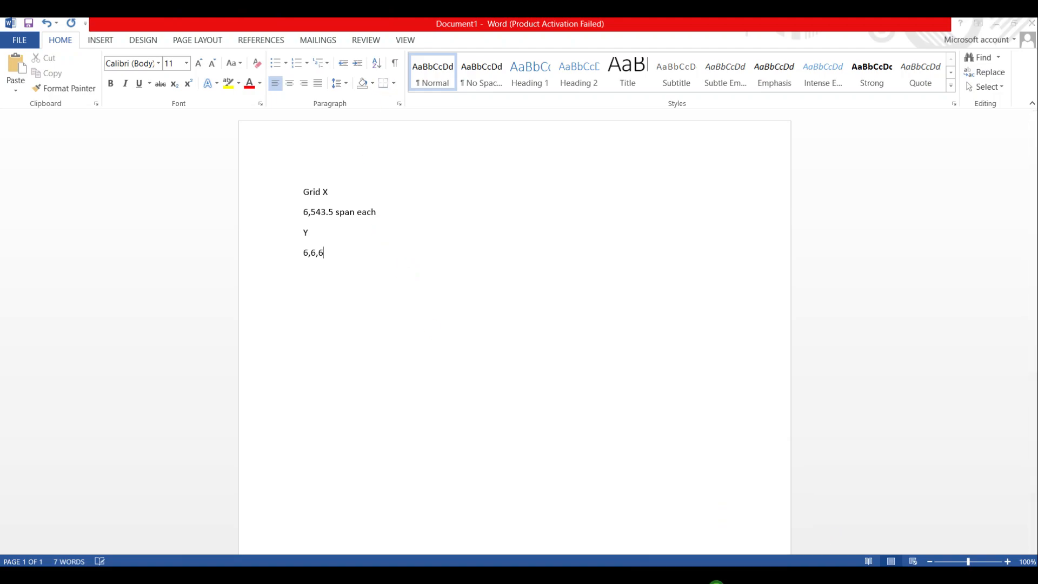
pyautogui.click(715, 582)
pyautogui.scroll(-5, 567, 413)
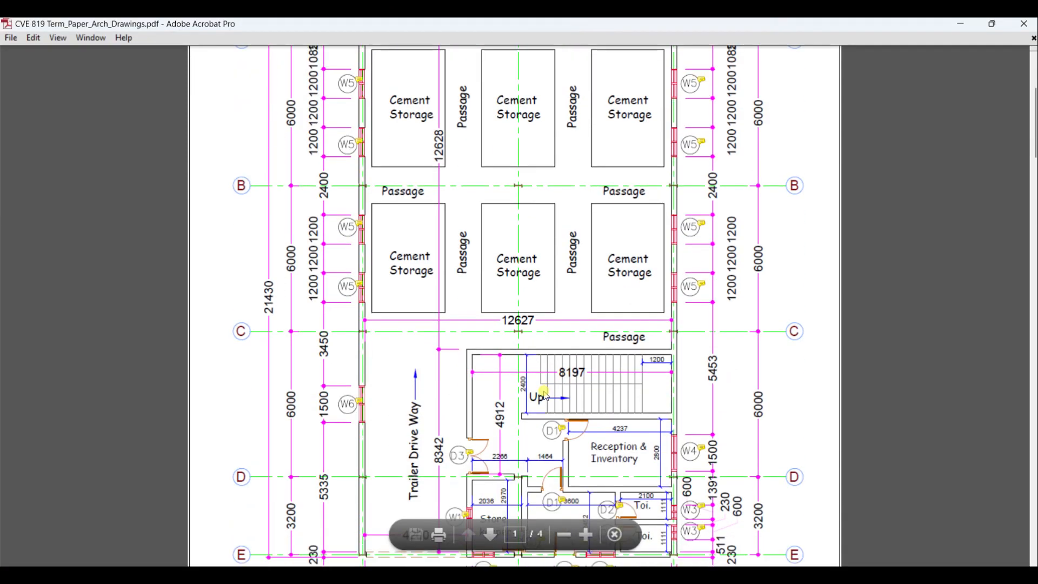
pyautogui.scroll(3, 431, 360)
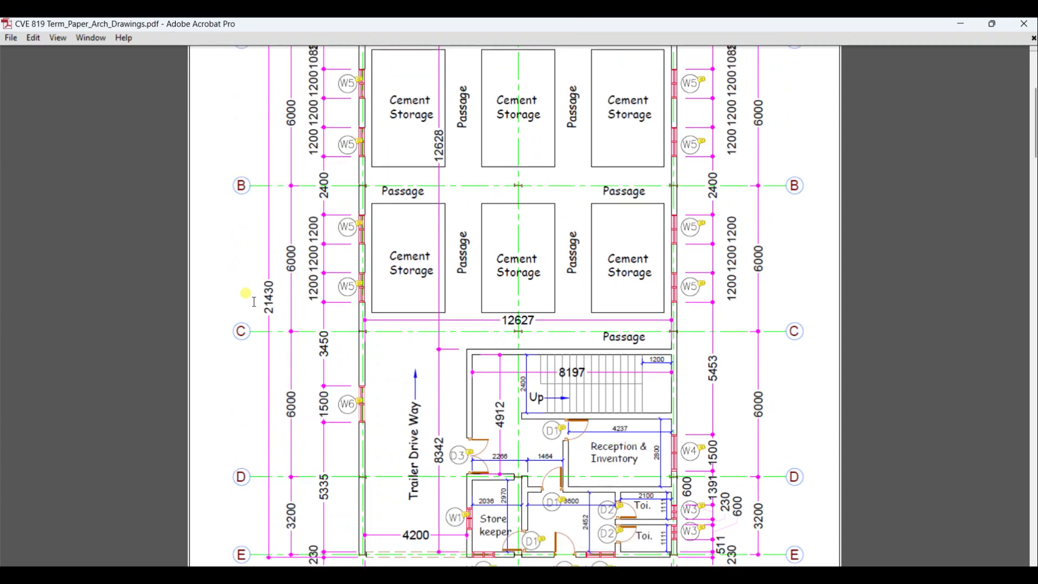
pyautogui.scroll(-4, 286, 217)
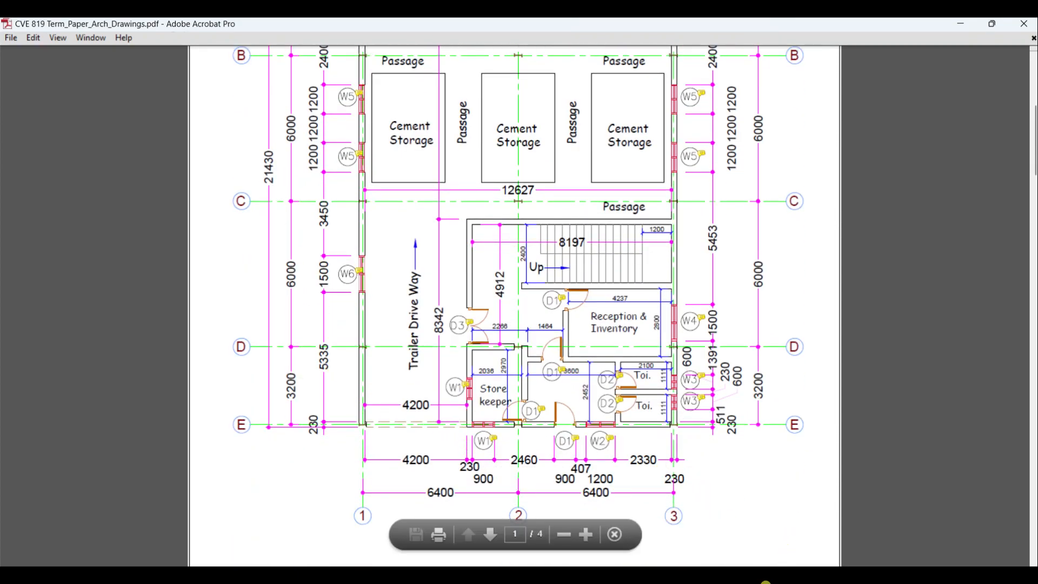
pyautogui.click(765, 581)
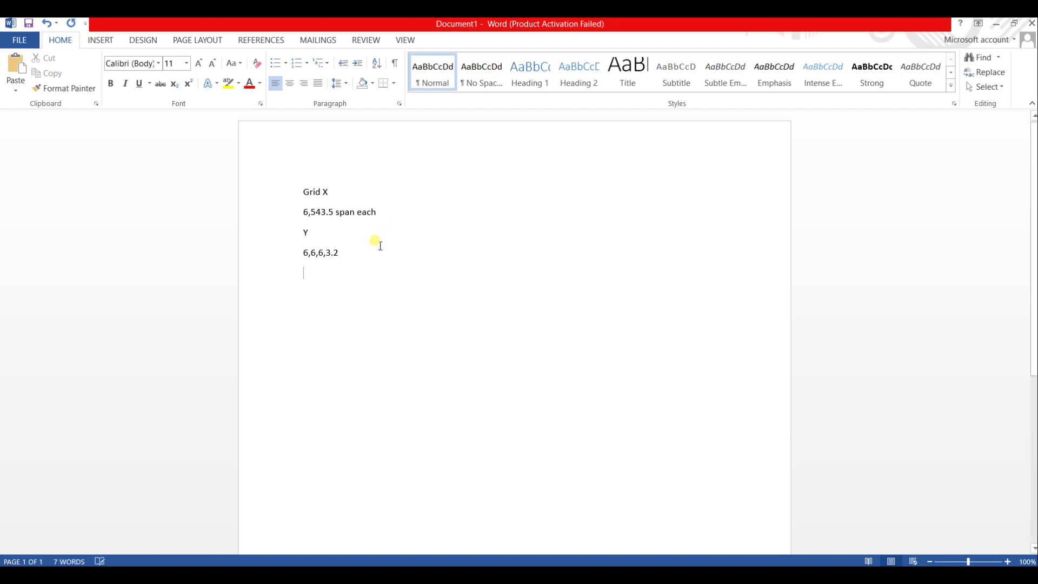
# - Switch to ETABS 2015 and start a new model
pyautogui.moveTo(686, 575)
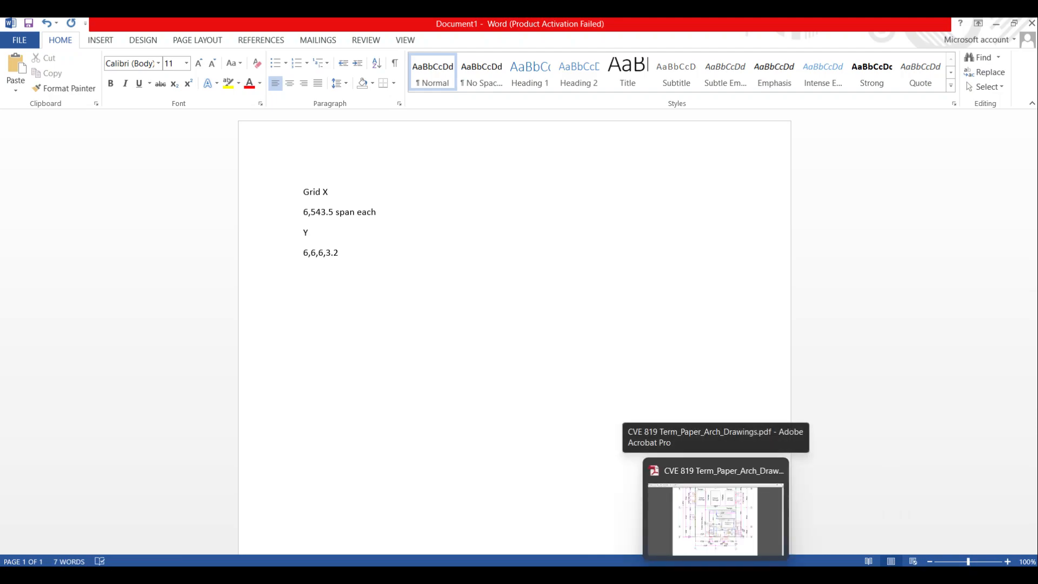
pyautogui.click(658, 580)
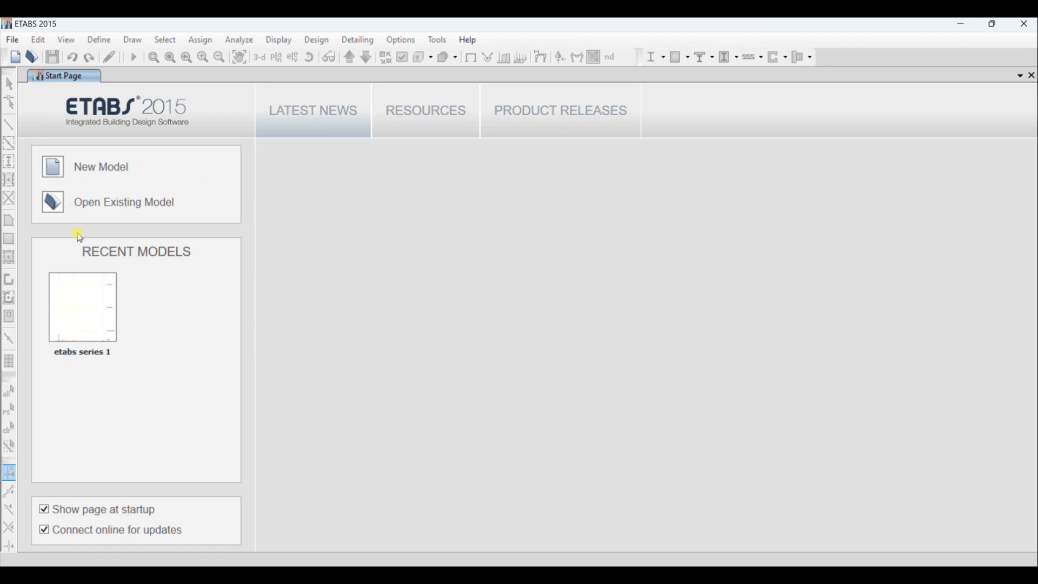
pyautogui.click(16, 57)
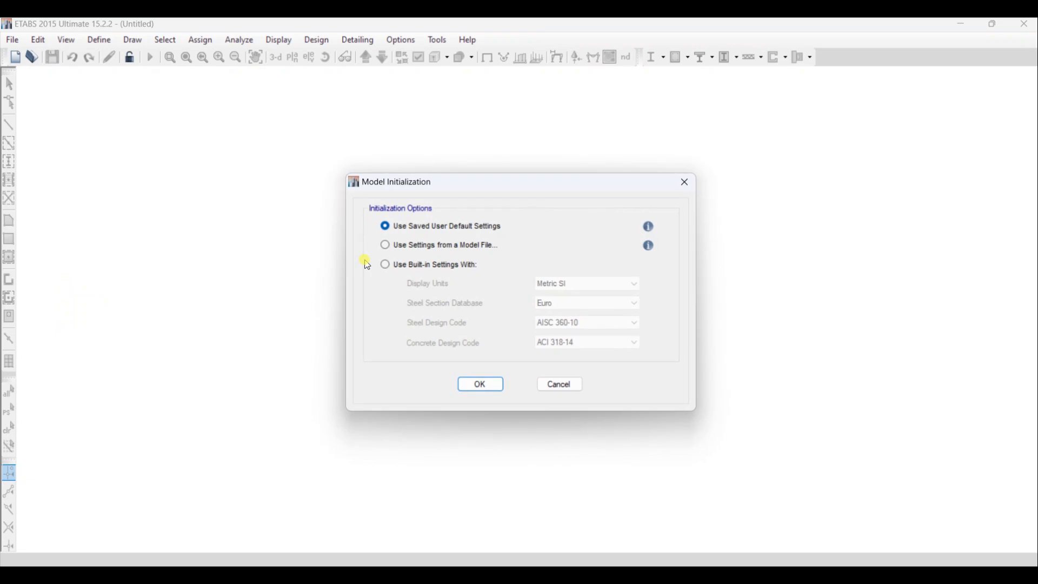
# - Initialize the model with built-in settings: Metric SI units, Euro steel section database and Eurocode 3-2005 steel design code
pyautogui.click(447, 267)
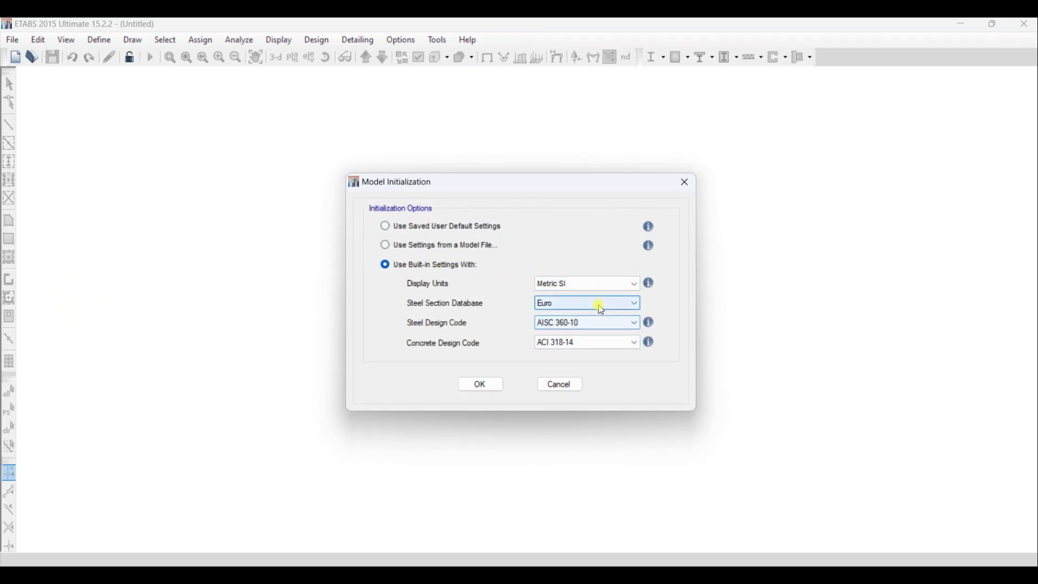
pyautogui.click(600, 306)
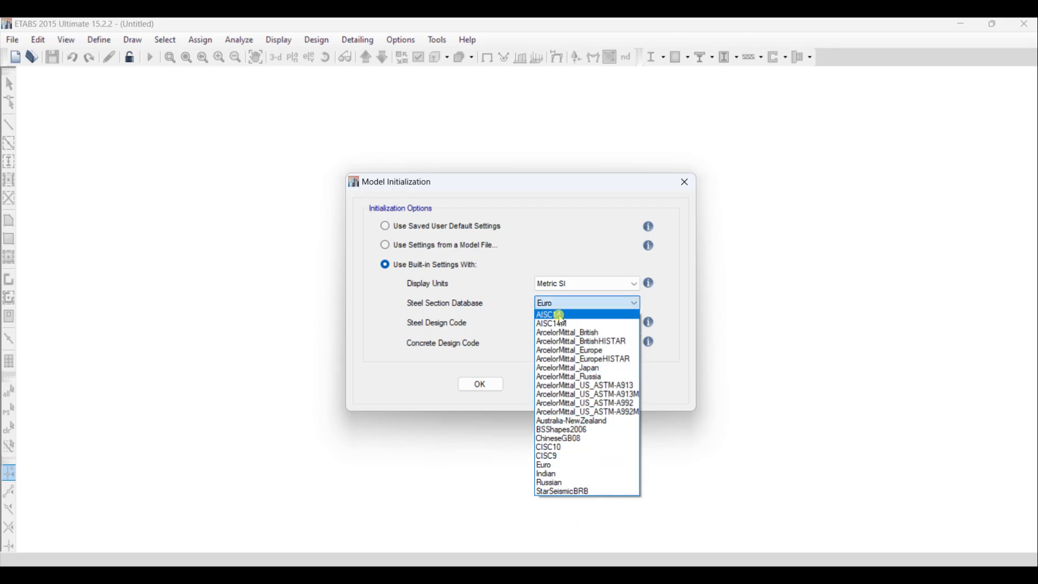
pyautogui.click(554, 468)
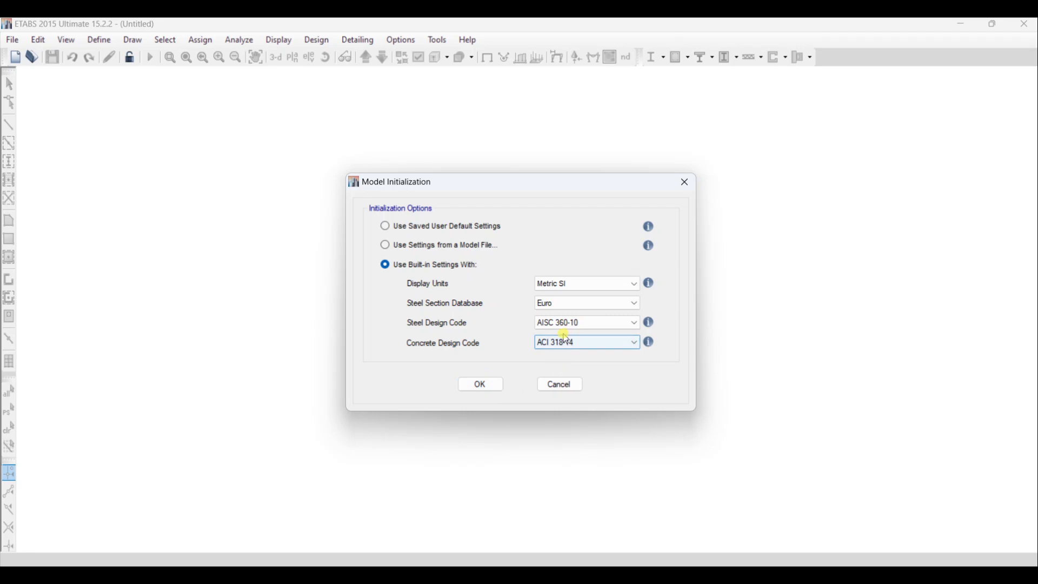
pyautogui.click(587, 327)
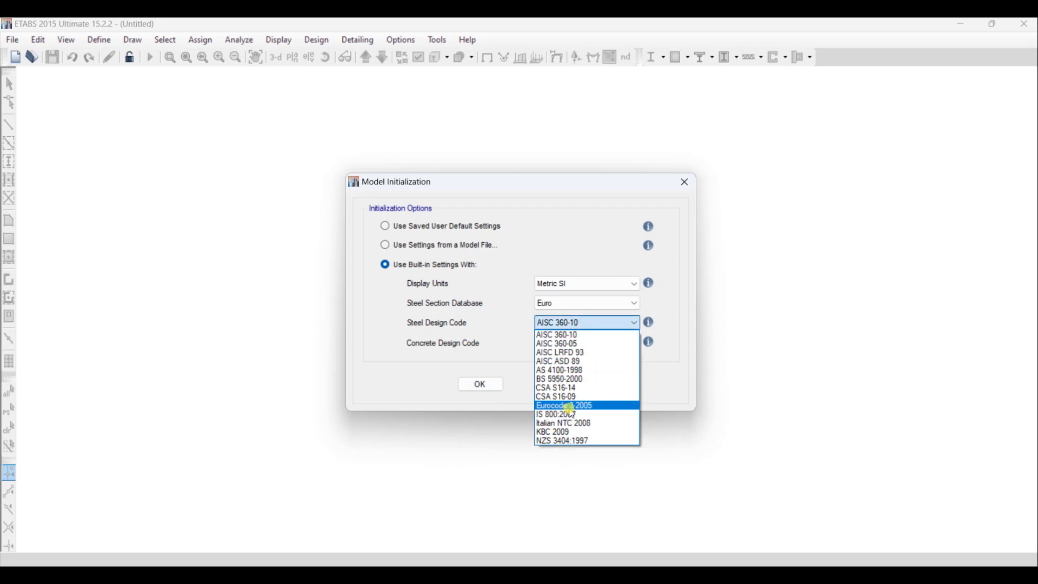
pyautogui.click(570, 408)
pyautogui.click(493, 390)
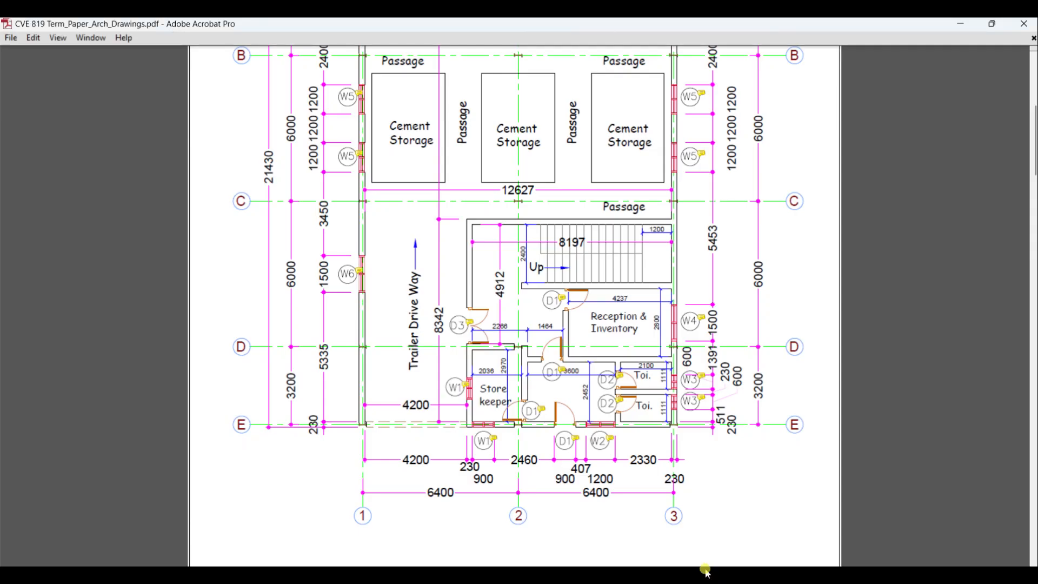
# - Check the grid lines and spans on the third floor plan in the architectural drawings PDF
pyautogui.scroll(-10, 1019, 180)
pyautogui.moveTo(1036, 179); pyautogui.dragTo(1032, 541)
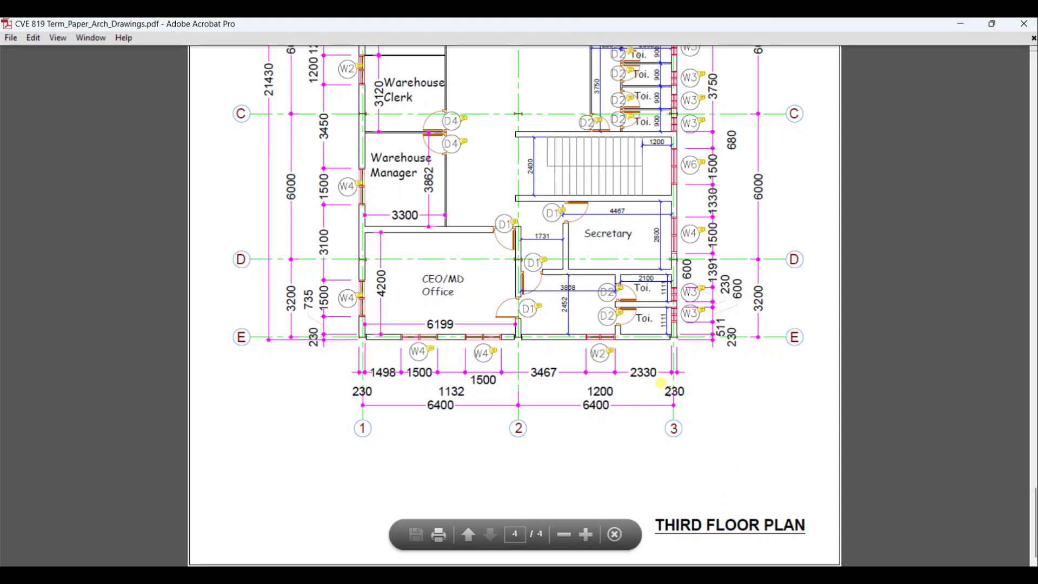
pyautogui.scroll(2, 608, 355)
pyautogui.scroll(10, 608, 355)
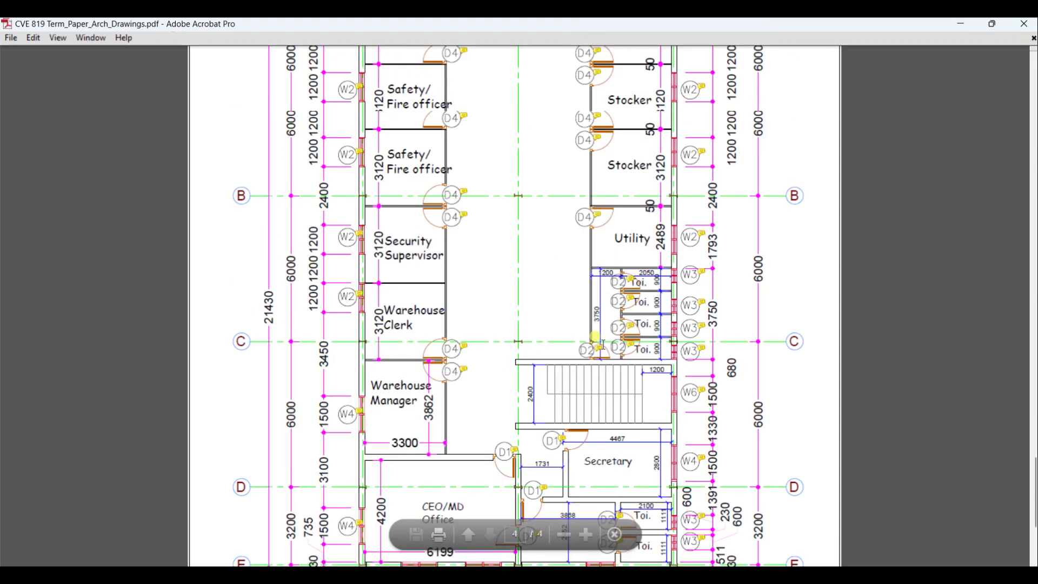
pyautogui.scroll(-9, 605, 350)
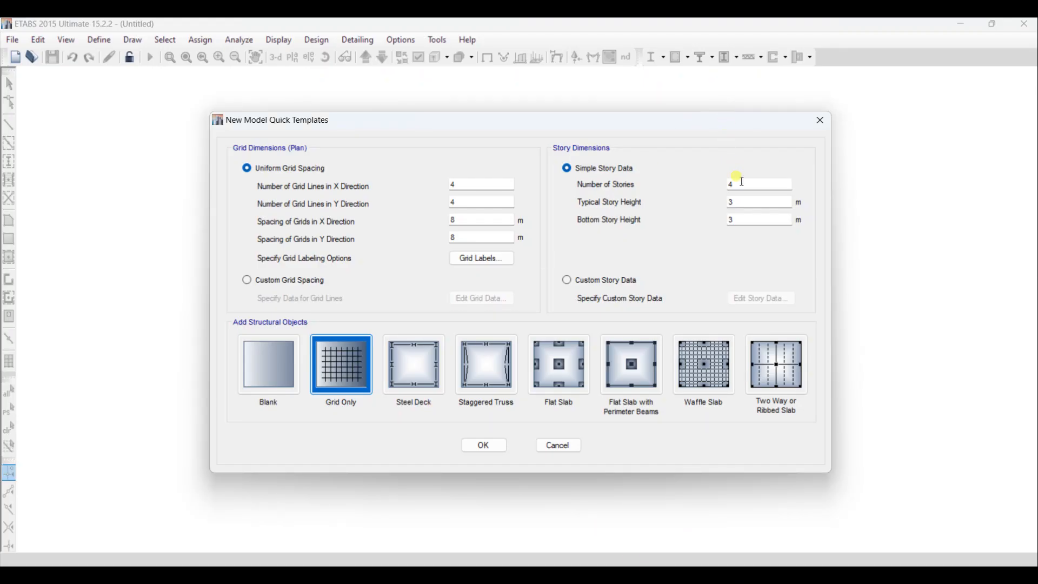
pyautogui.doubleClick(467, 184)
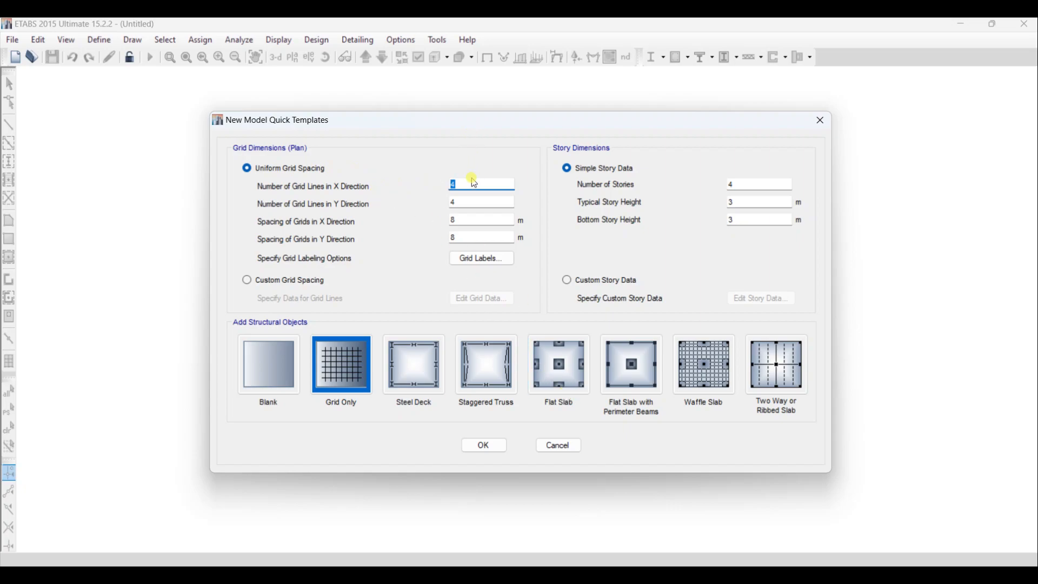
pyautogui.write('6,543.5')
pyautogui.moveTo(478, 185); pyautogui.dragTo(473, 185)
pyautogui.click(460, 185)
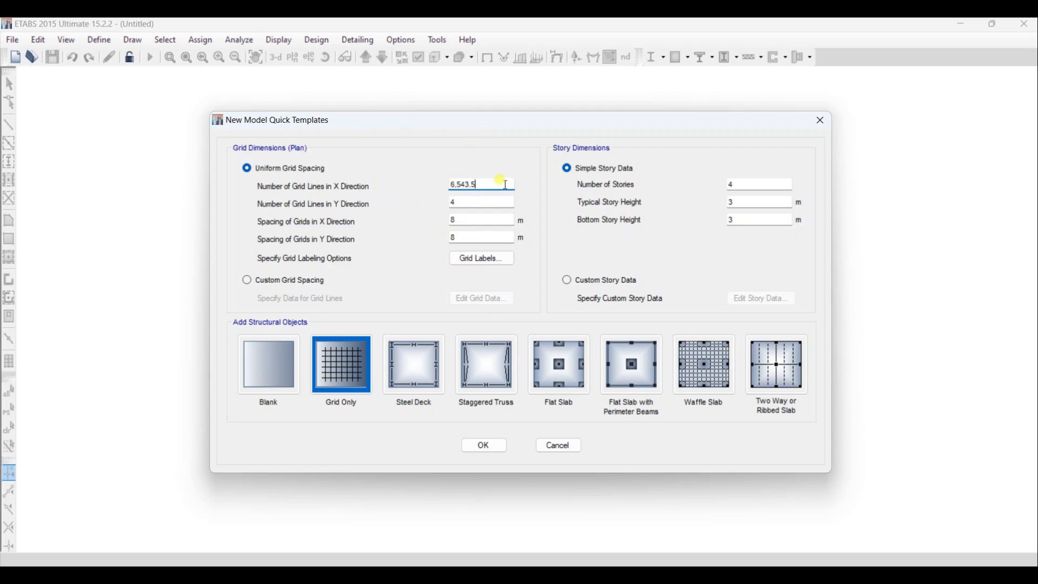
pyautogui.click(461, 184)
pyautogui.click(471, 185)
pyautogui.click(463, 185)
pyautogui.click(461, 185)
pyautogui.click(459, 183)
pyautogui.moveTo(491, 181); pyautogui.dragTo(469, 184)
pyautogui.press('BackSpace')
pyautogui.moveTo(466, 203); pyautogui.dragTo(430, 204)
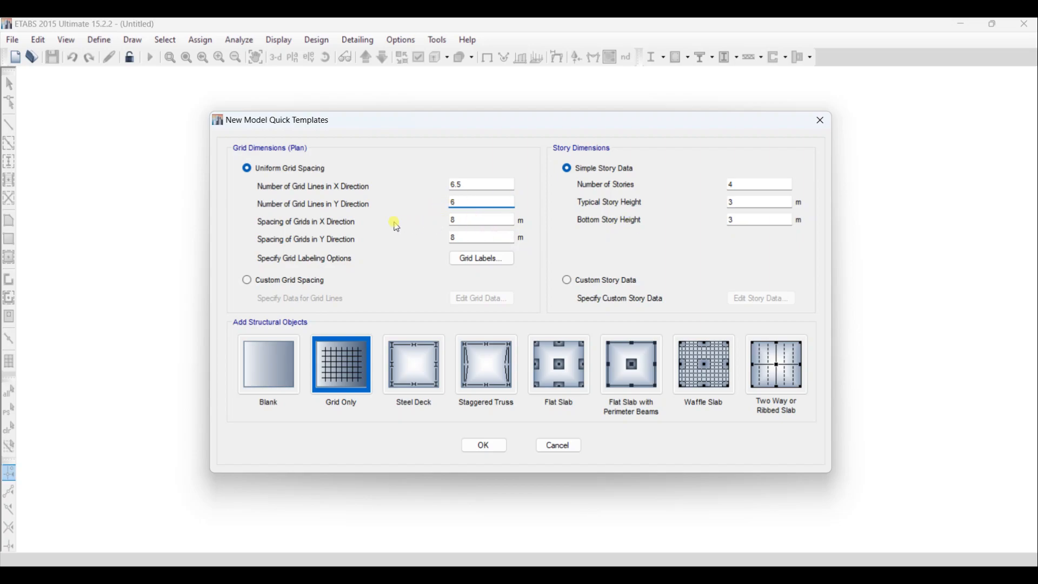
# - Set the number of grid lines to 3 in X and 5 in Y, checking them against the floor plan PDF
pyautogui.moveTo(471, 184); pyautogui.dragTo(435, 186)
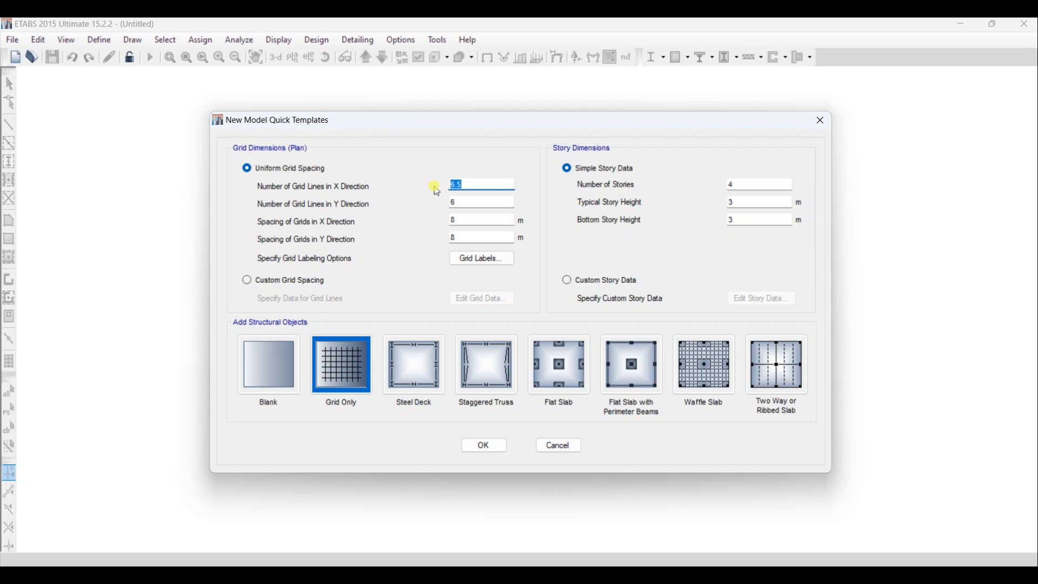
pyautogui.write('3')
pyautogui.moveTo(475, 202); pyautogui.dragTo(457, 204)
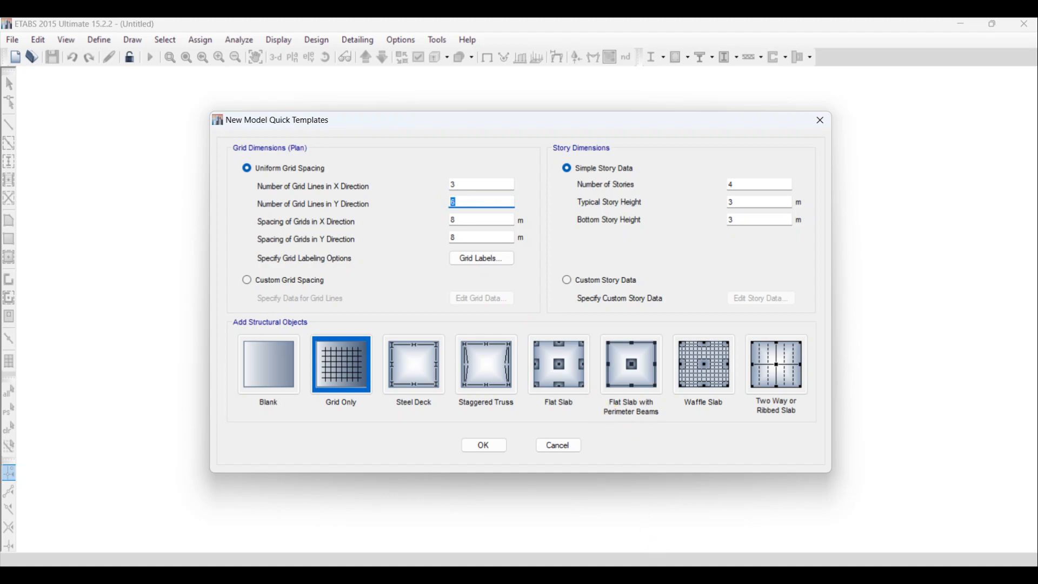
pyautogui.click(708, 583)
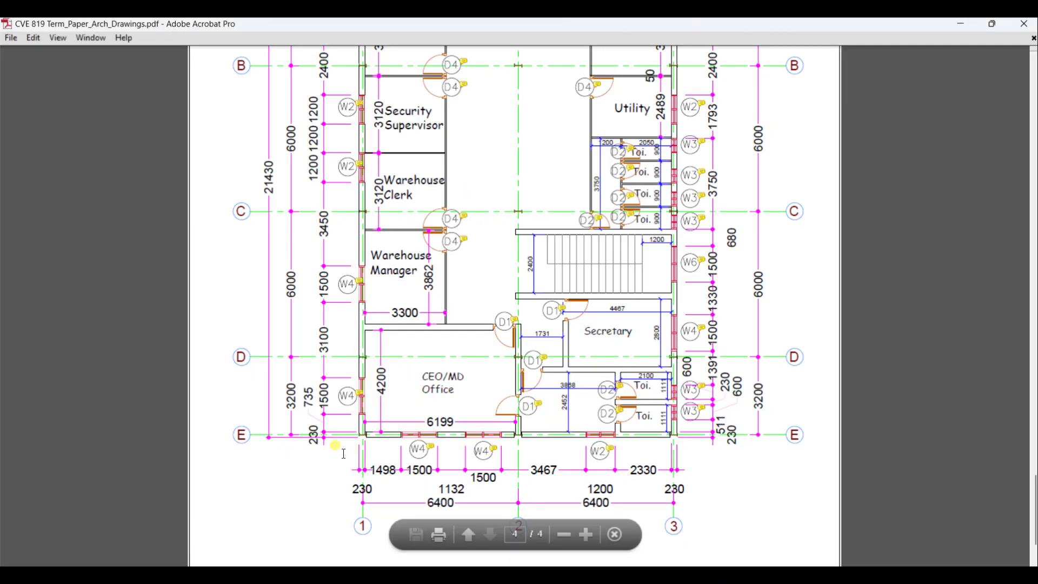
pyautogui.scroll(2, 283, 411)
pyautogui.scroll(3, 283, 411)
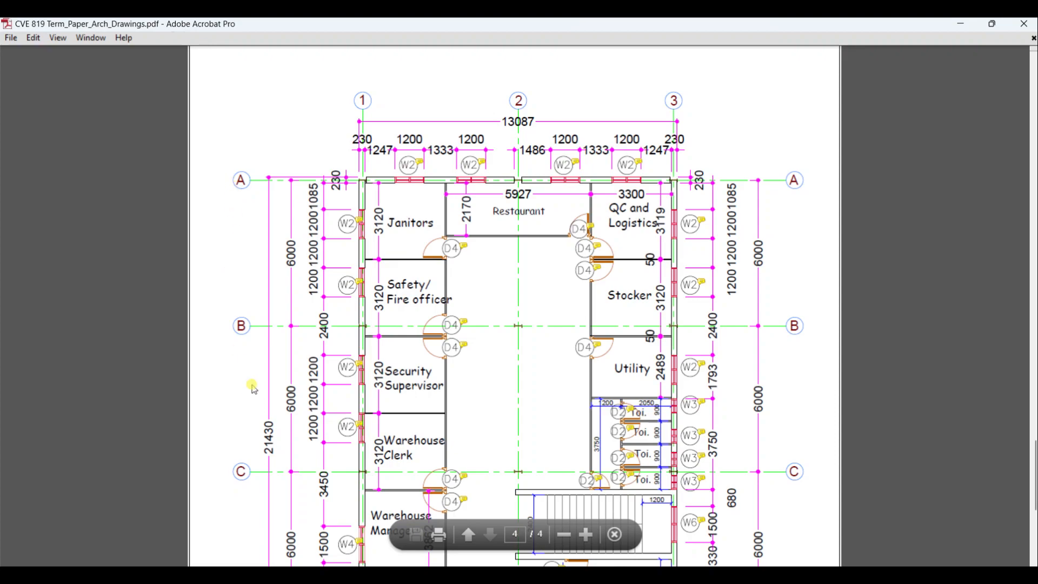
pyautogui.scroll(-2, 235, 334)
pyautogui.scroll(-1, 241, 367)
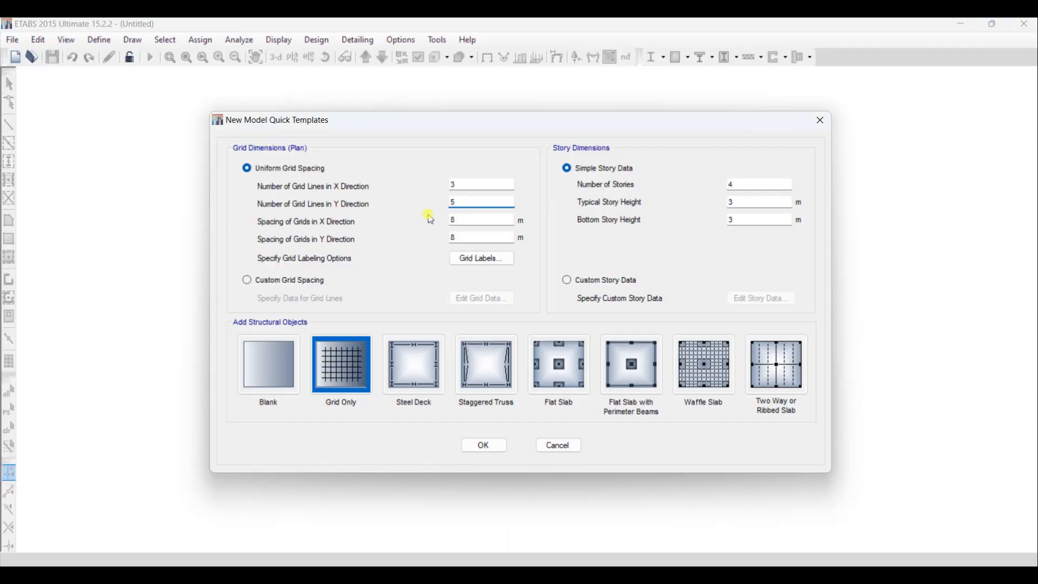
# - Set the grid spacing to 6.5 m in the X direction and 6 m in the Y direction
pyautogui.doubleClick(458, 220)
pyautogui.write('6.543.5')
pyautogui.moveTo(480, 220); pyautogui.dragTo(451, 219)
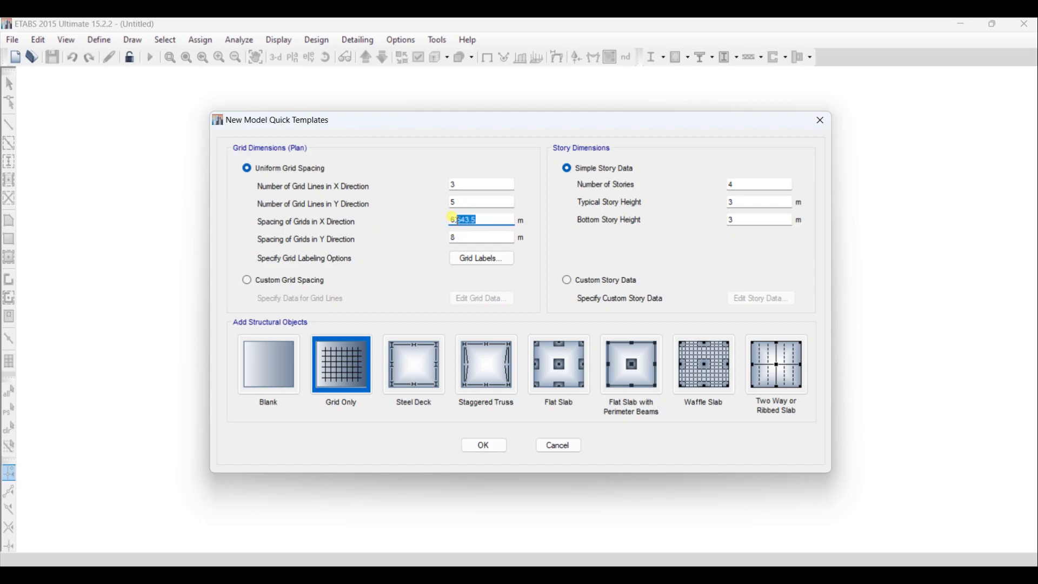
pyautogui.press('BackSpace')
pyautogui.write('5')
pyautogui.click(453, 237)
# - Start the X grid labels at 1 and the Y grid labels at A, and create the grid-only model
pyautogui.click(482, 260)
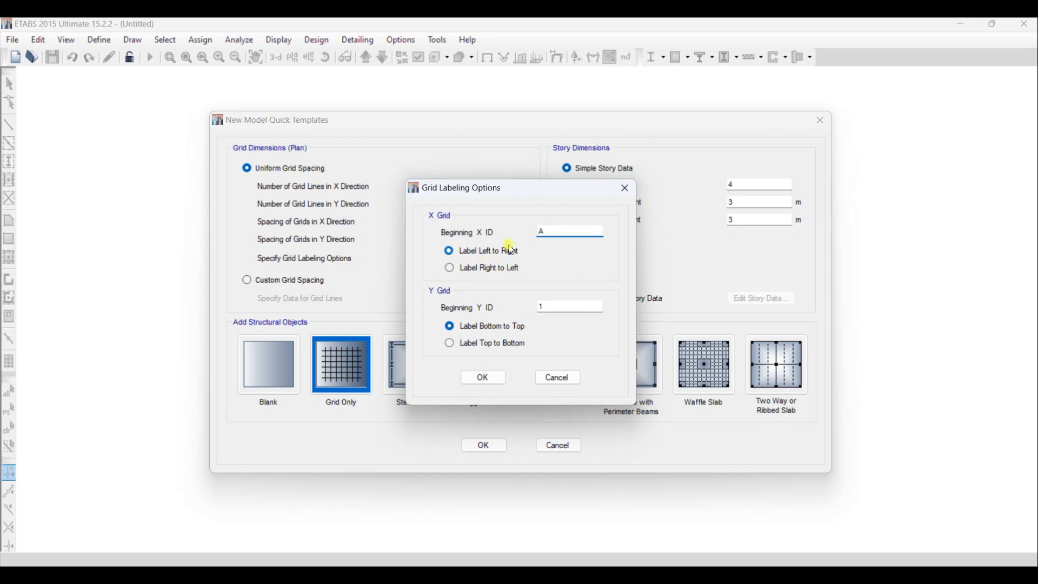
pyautogui.moveTo(549, 230); pyautogui.dragTo(533, 238)
pyautogui.write('1')
pyautogui.moveTo(552, 307); pyautogui.dragTo(522, 313)
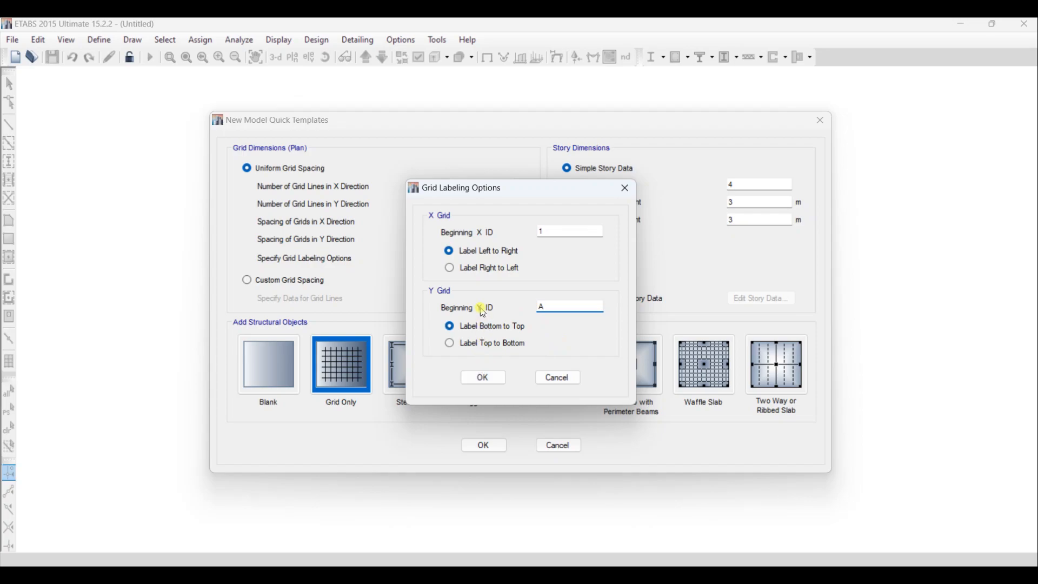
pyautogui.click(485, 381)
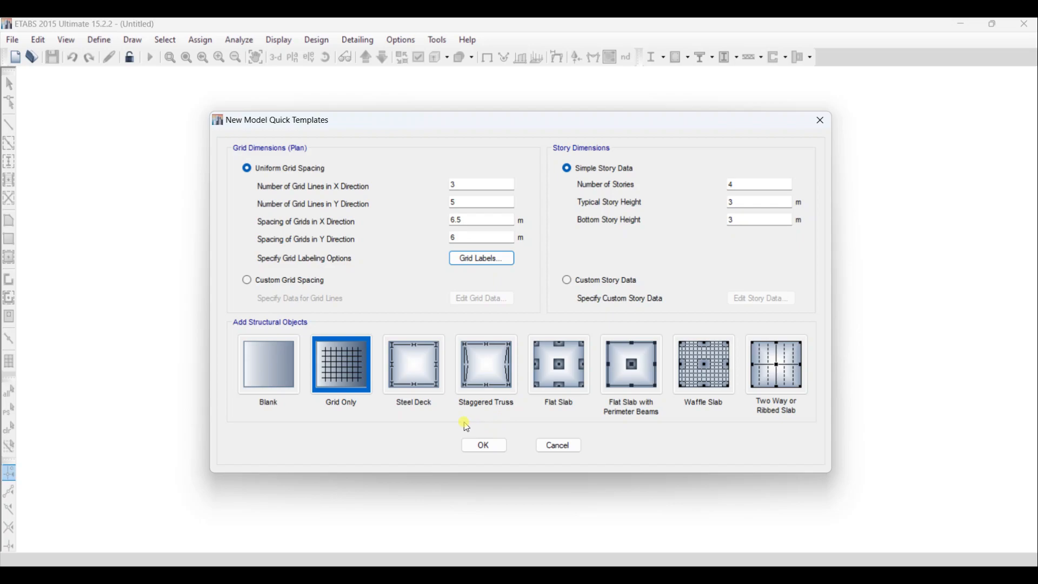
pyautogui.click(484, 445)
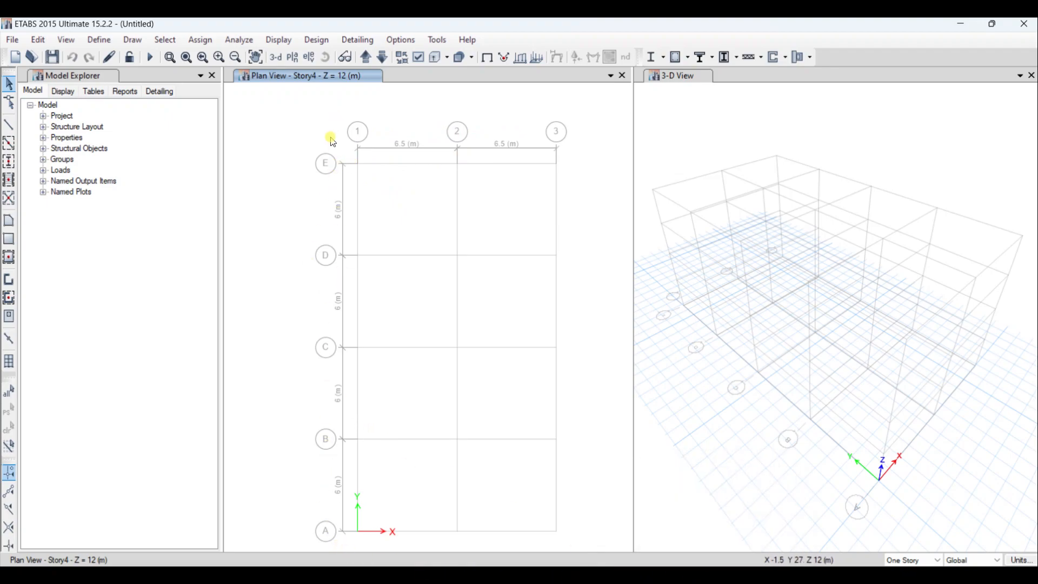
# - Compare the model's grid labelling with the third floor plan PDF and return to ETABS
pyautogui.click(715, 578)
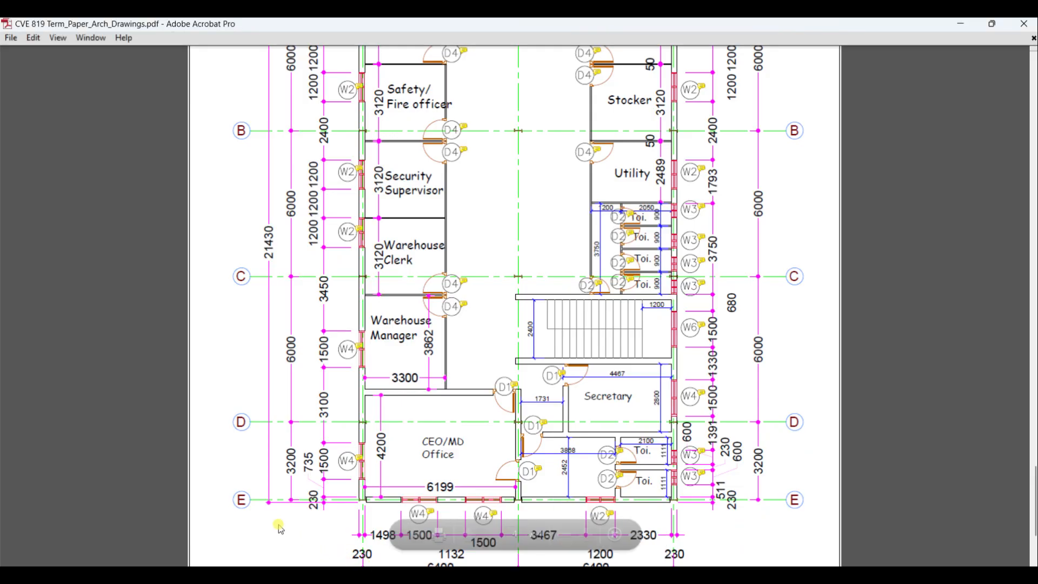
pyautogui.scroll(5, 267, 246)
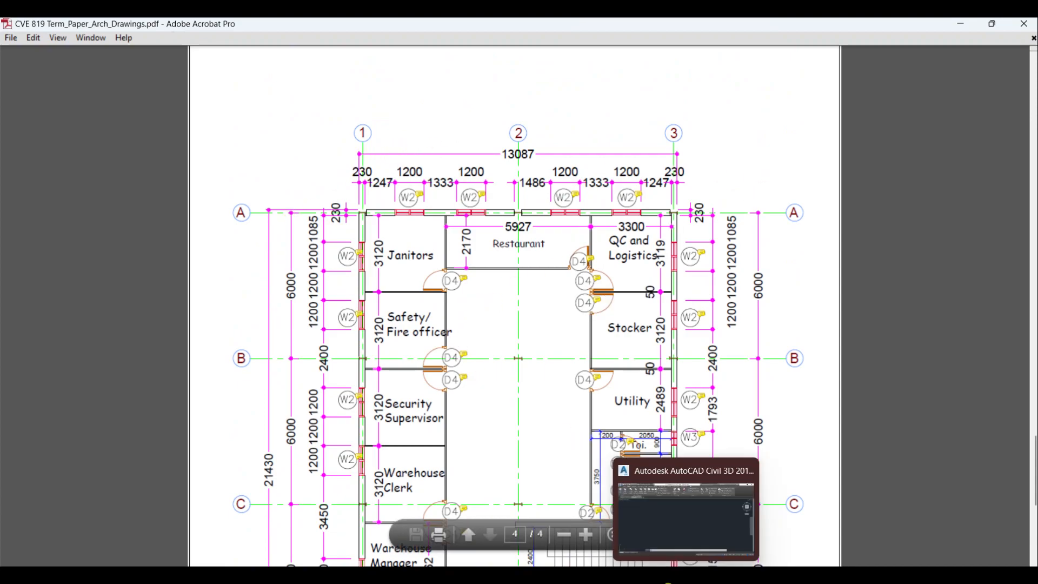
pyautogui.click(660, 583)
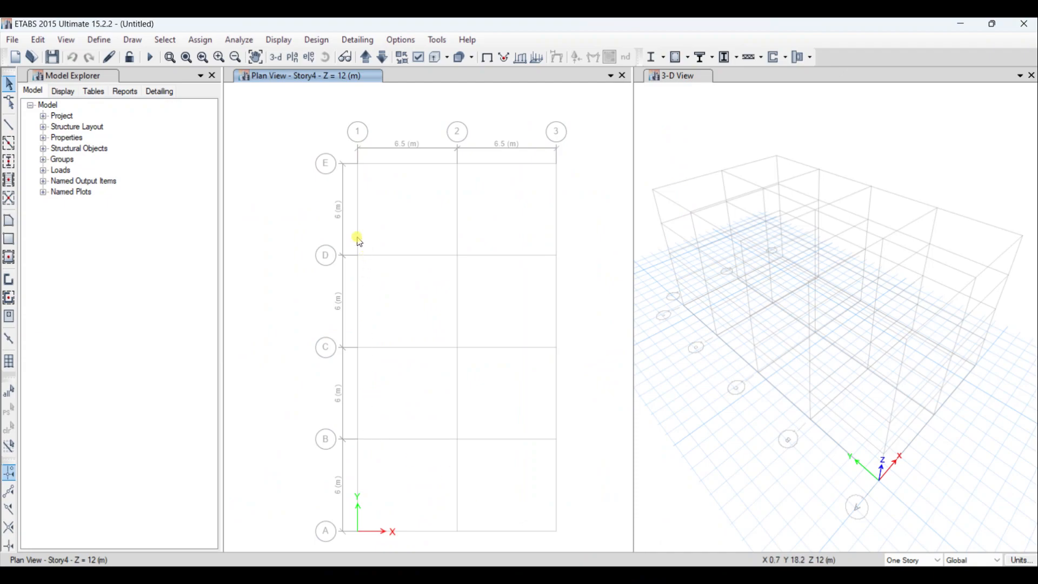
# - Open the data of grid system G1 for modification from the plan view
pyautogui.rightClick(338, 130)
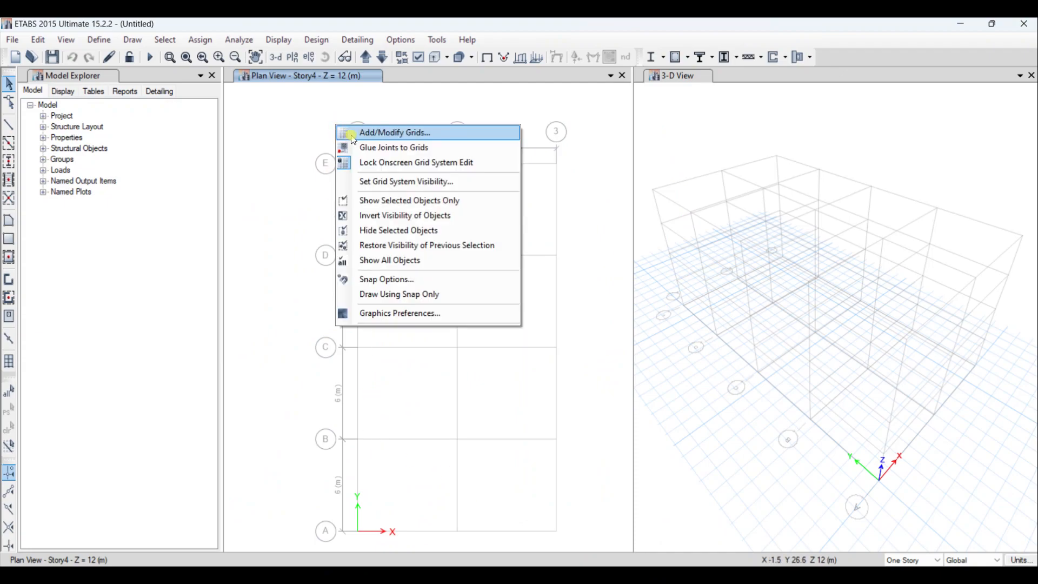
pyautogui.click(353, 133)
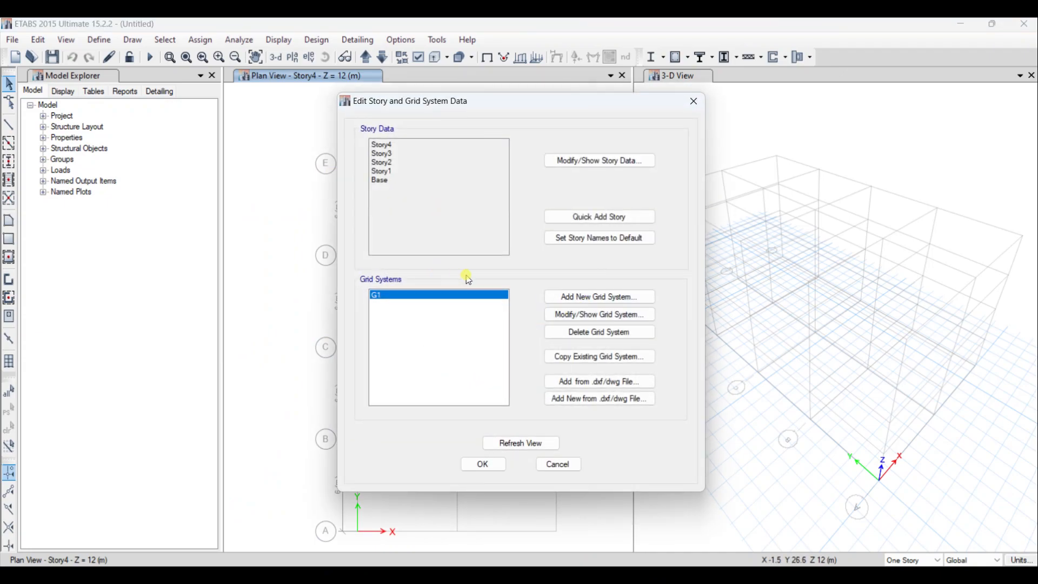
pyautogui.click(587, 313)
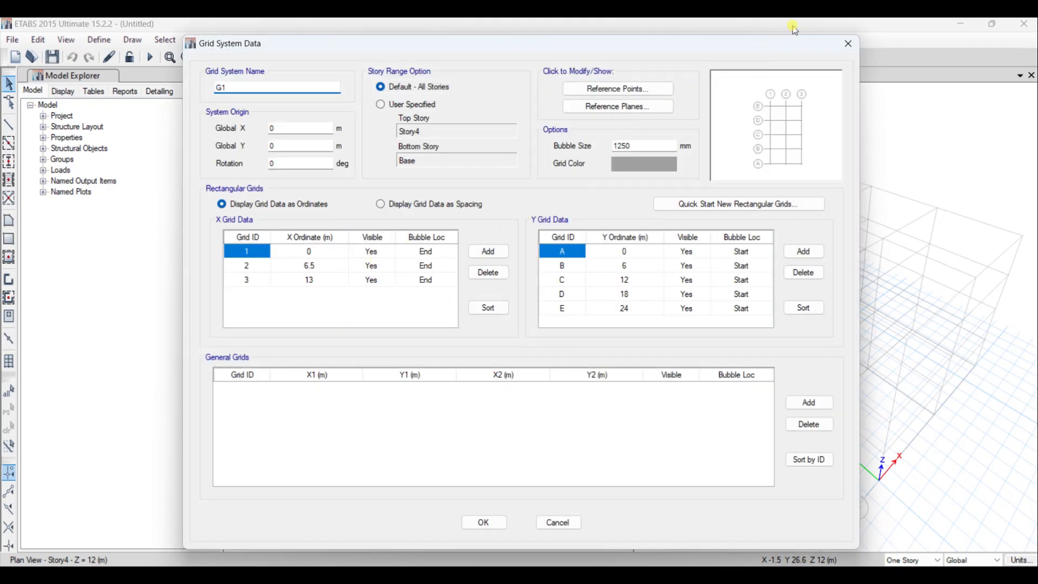
pyautogui.click(847, 44)
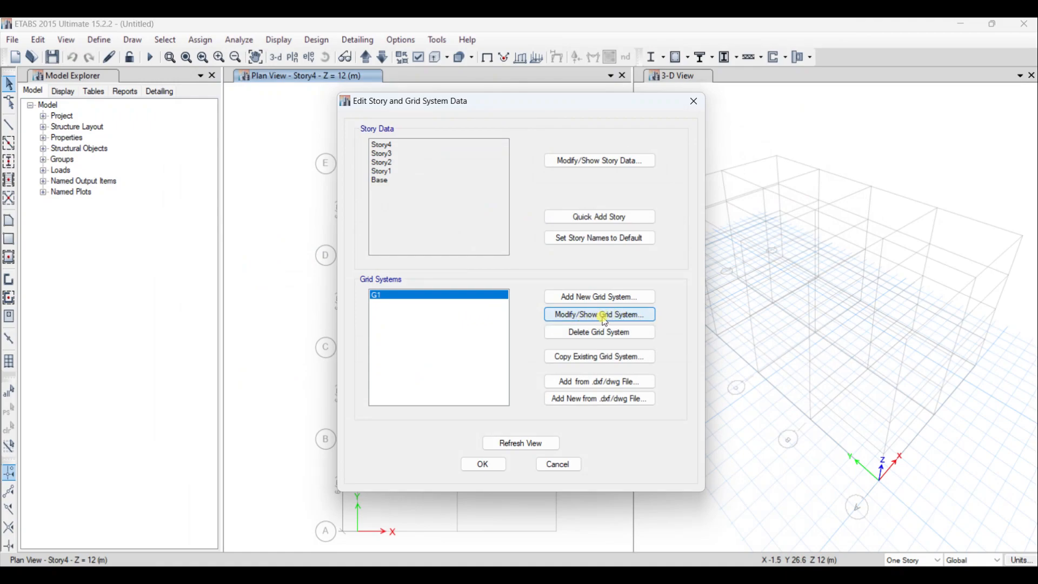
pyautogui.click(605, 316)
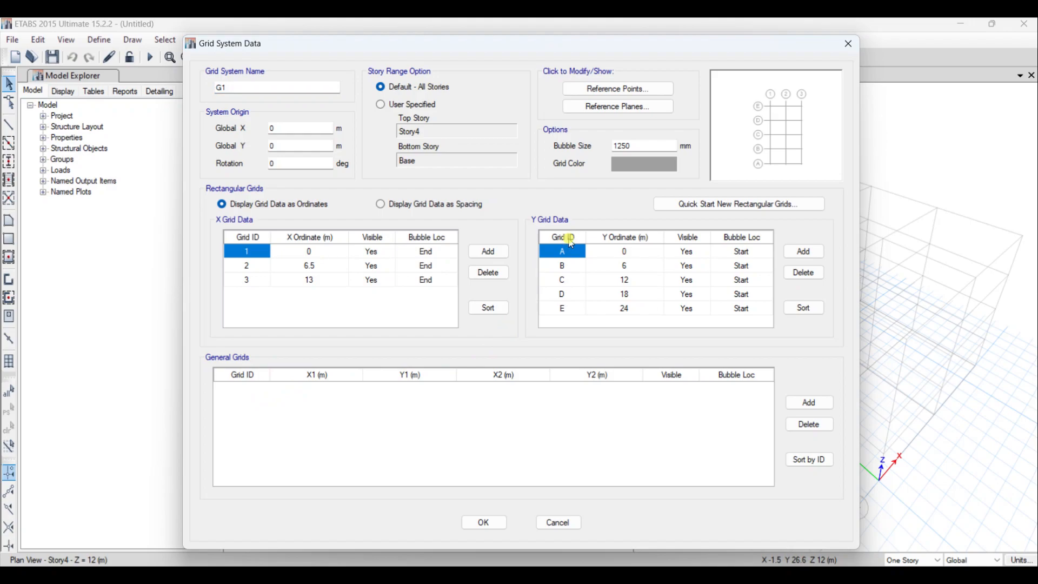
# - Reverse the Y grid IDs so that they read E, D, C, B, A for ordinates 0 to 24 m
pyautogui.click(560, 252)
pyautogui.click(565, 300)
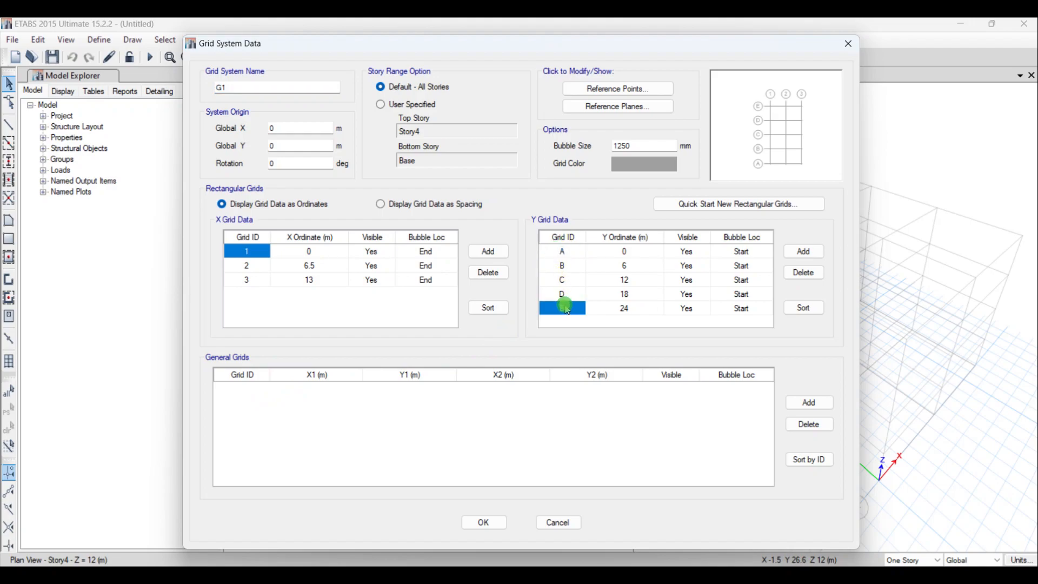
pyautogui.click(567, 252)
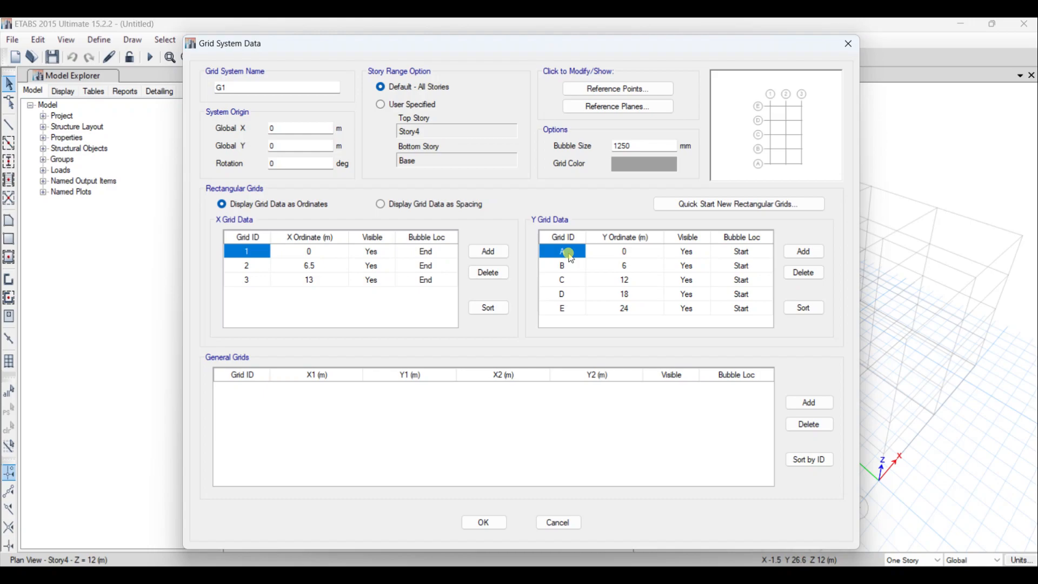
pyautogui.click(563, 311)
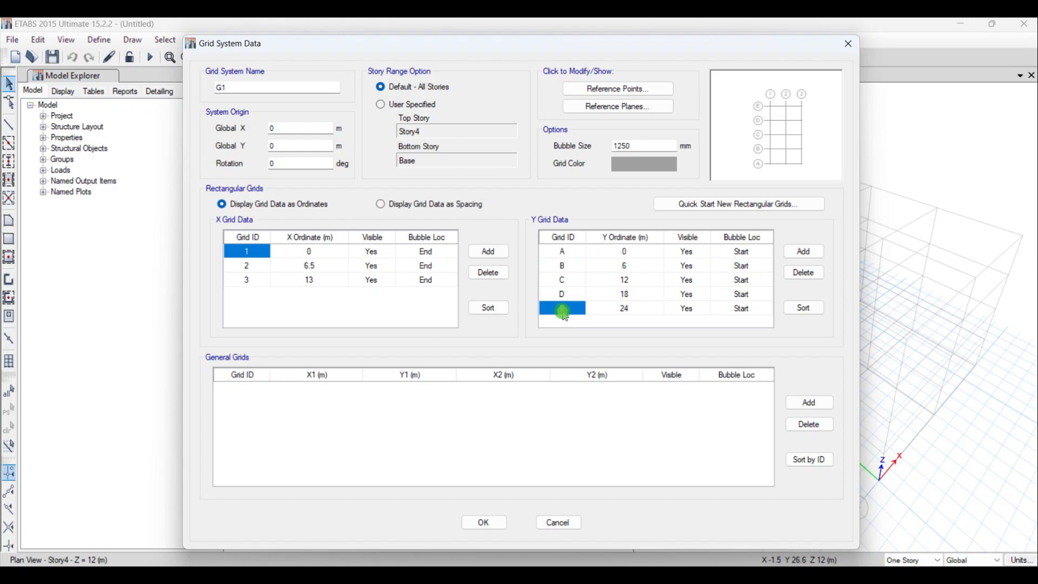
pyautogui.write('A')
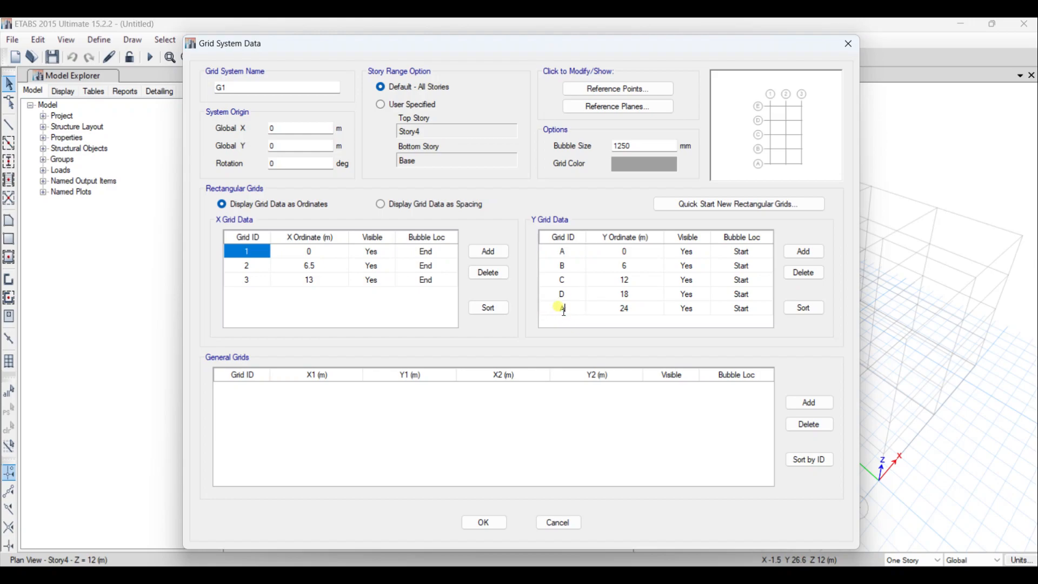
pyautogui.click(565, 294)
pyautogui.write('B')
pyautogui.click(565, 280)
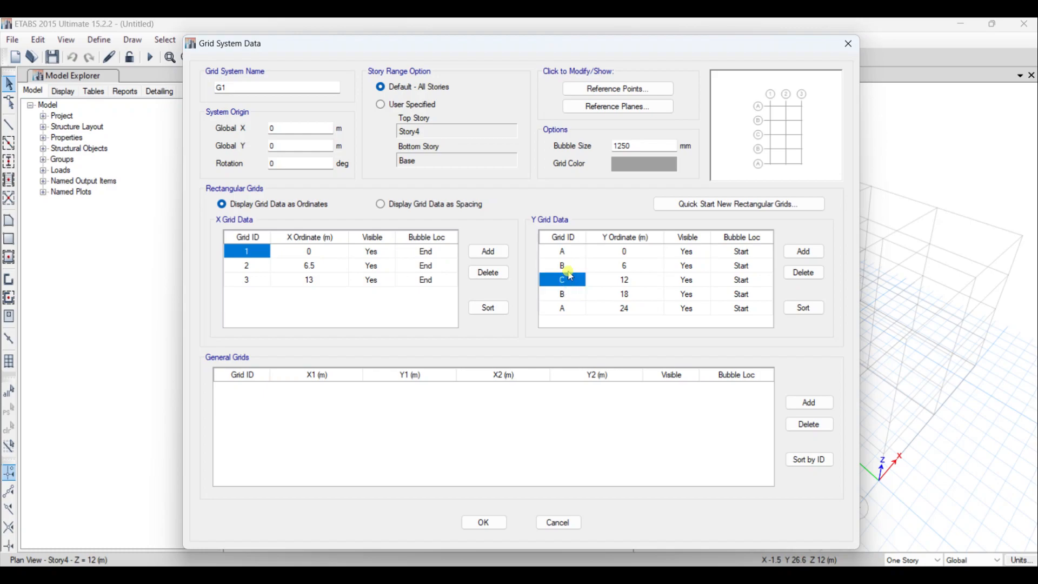
pyautogui.click(572, 266)
pyautogui.write('D')
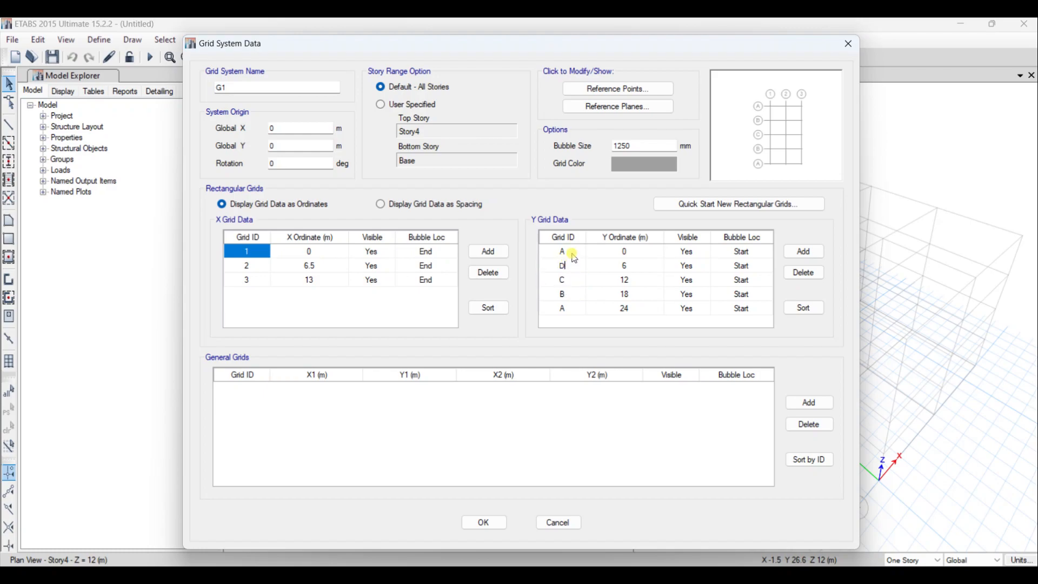
pyautogui.click(572, 253)
pyautogui.write('E')
pyautogui.click(482, 523)
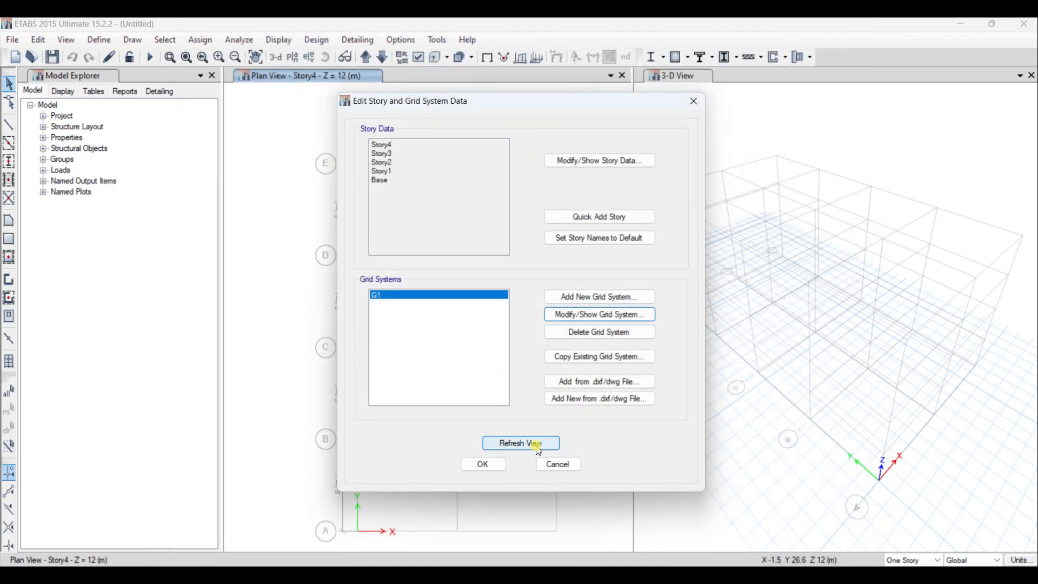
# - Confirm the grid system edits, then check the grid spacings against the floor plan PDF and return to ETABS
pyautogui.click(484, 465)
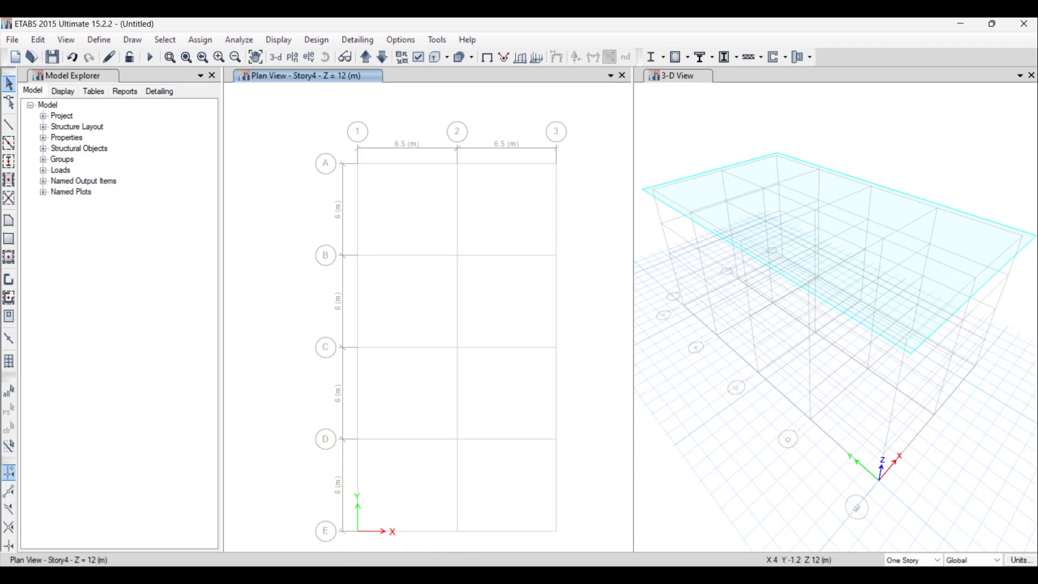
pyautogui.hotkey('alt', 'Tab')
pyautogui.scroll(-5, 400, 403)
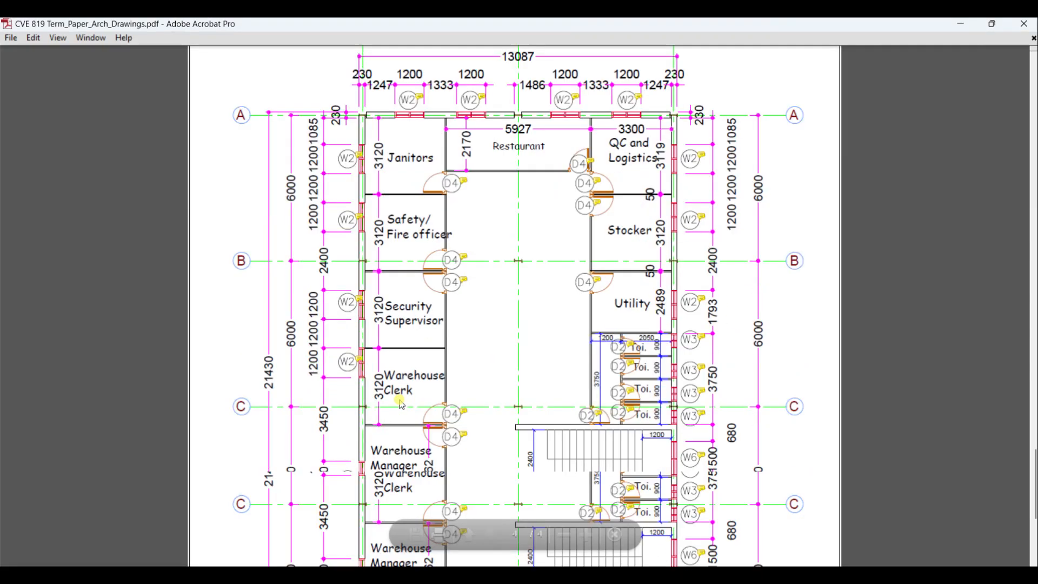
pyautogui.scroll(-3, 400, 407)
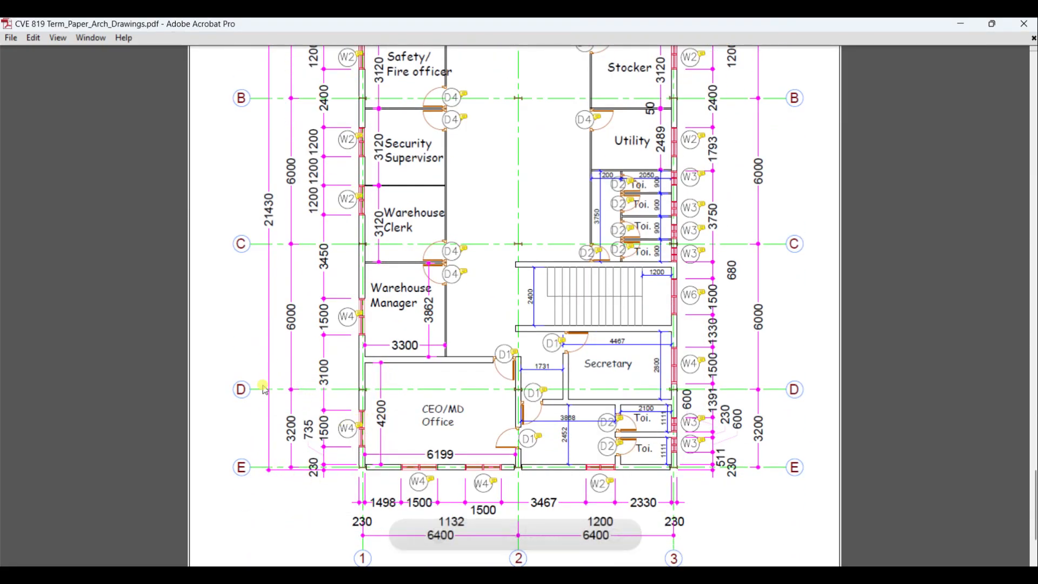
pyautogui.hotkey('alt', 'Tab')
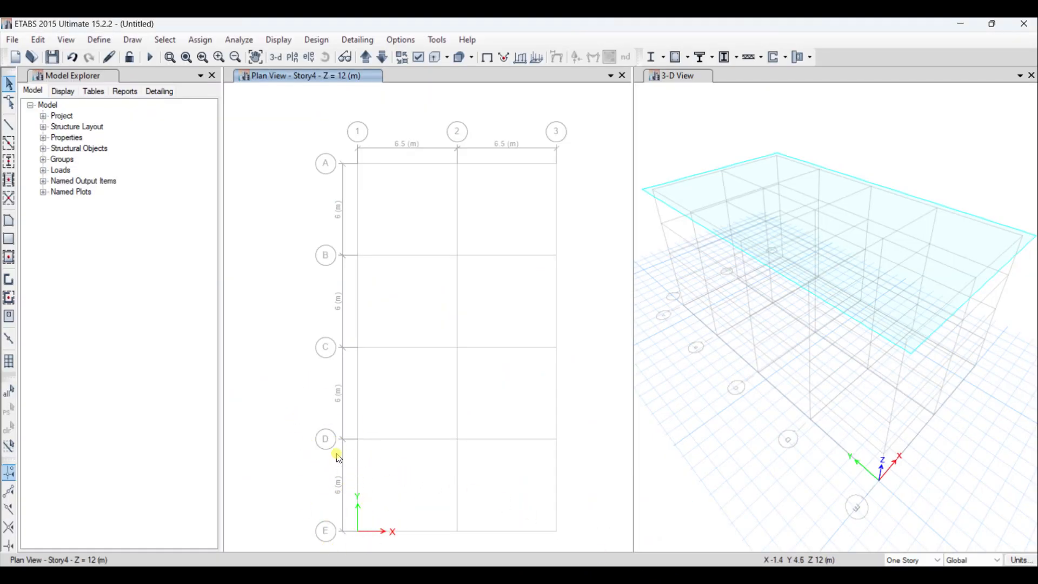
# - Show grid system G1's data as spacing, set the Y spacing of grid B to 3.2 m, and apply it
pyautogui.rightClick(379, 335)
pyautogui.click(397, 341)
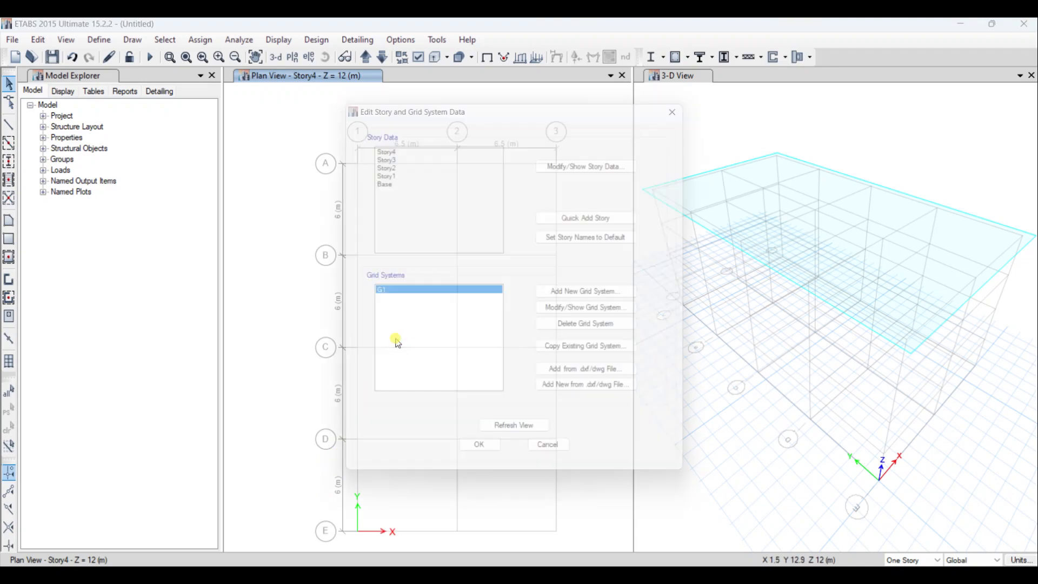
pyautogui.click(590, 314)
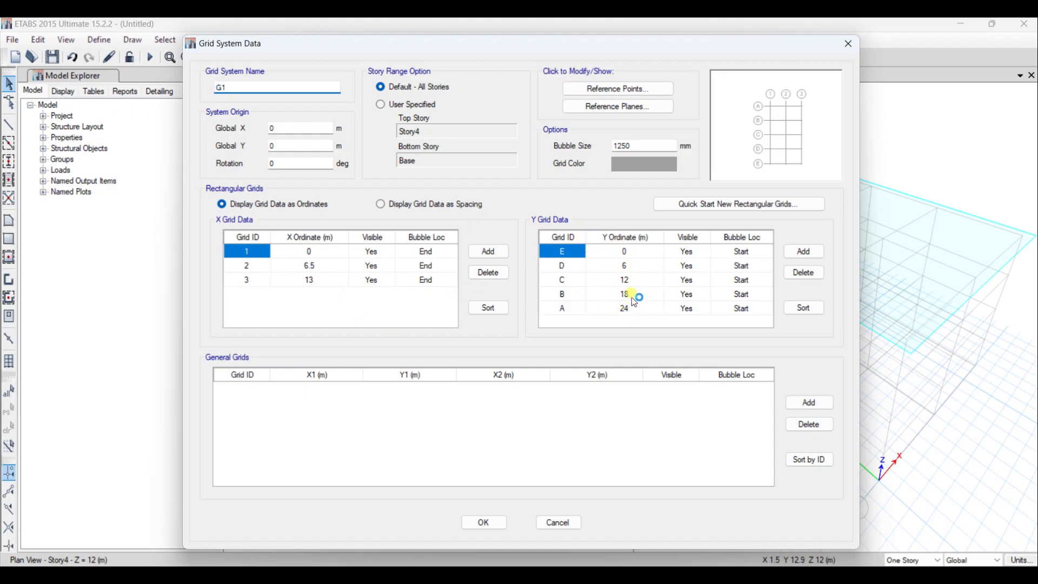
pyautogui.click(402, 208)
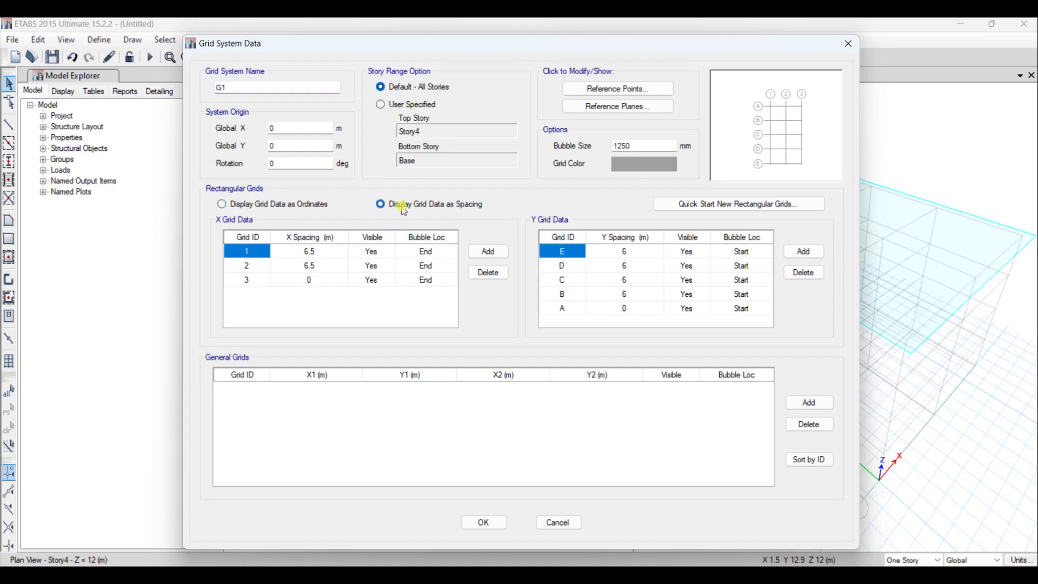
pyautogui.click(633, 297)
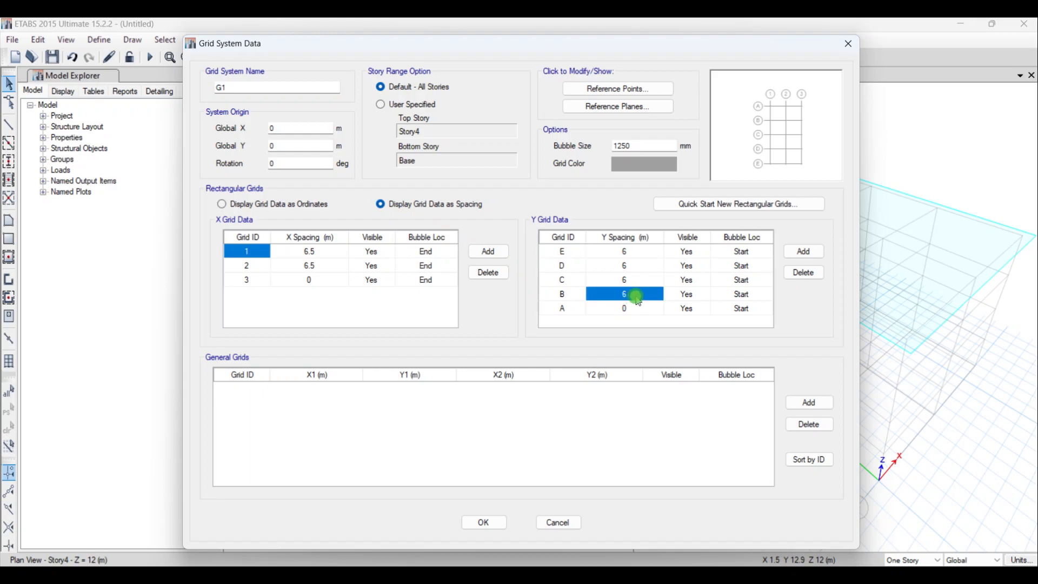
pyautogui.write('3.2')
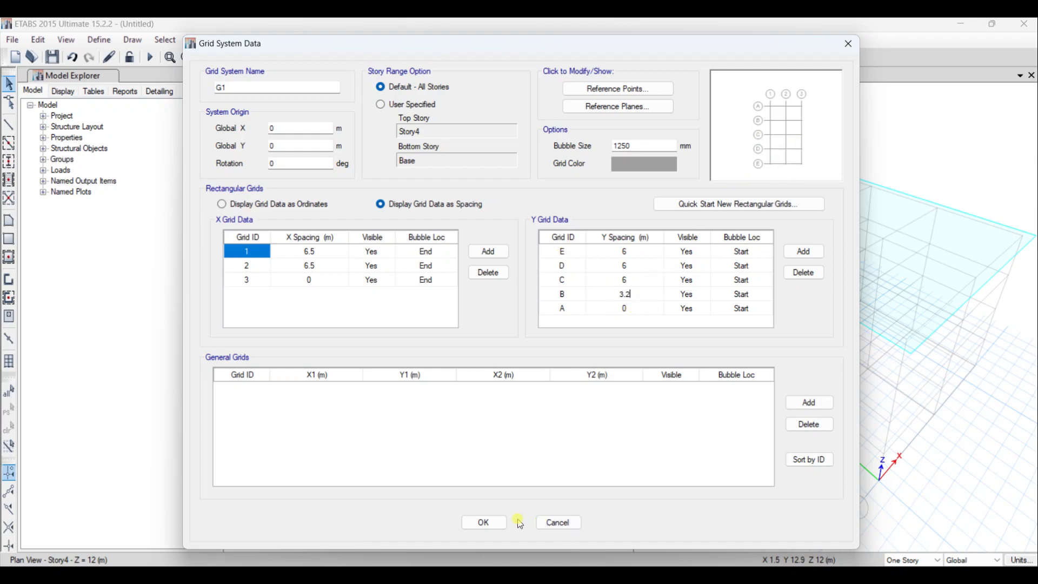
pyautogui.click(484, 522)
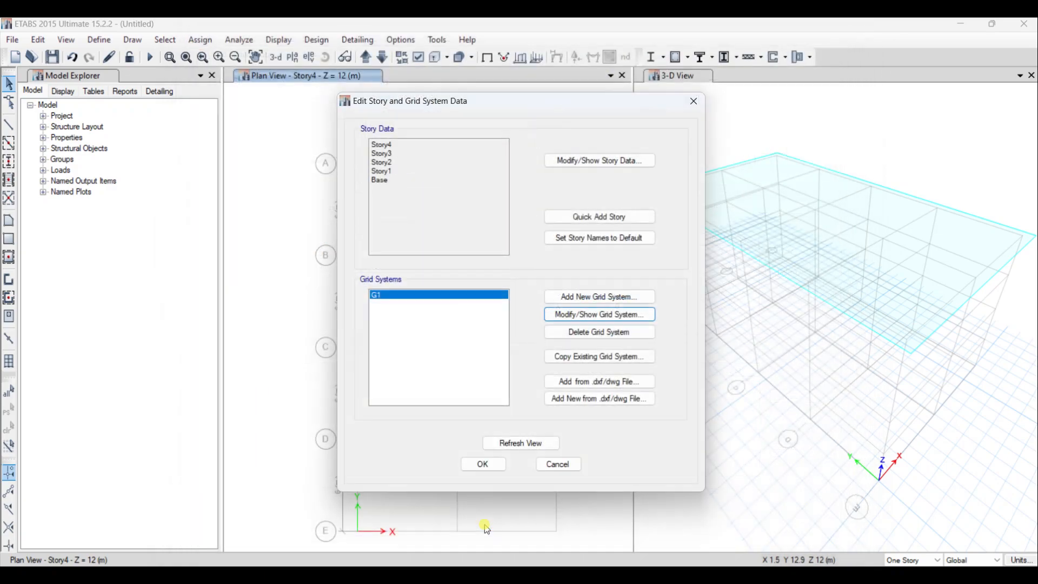
pyautogui.click(498, 462)
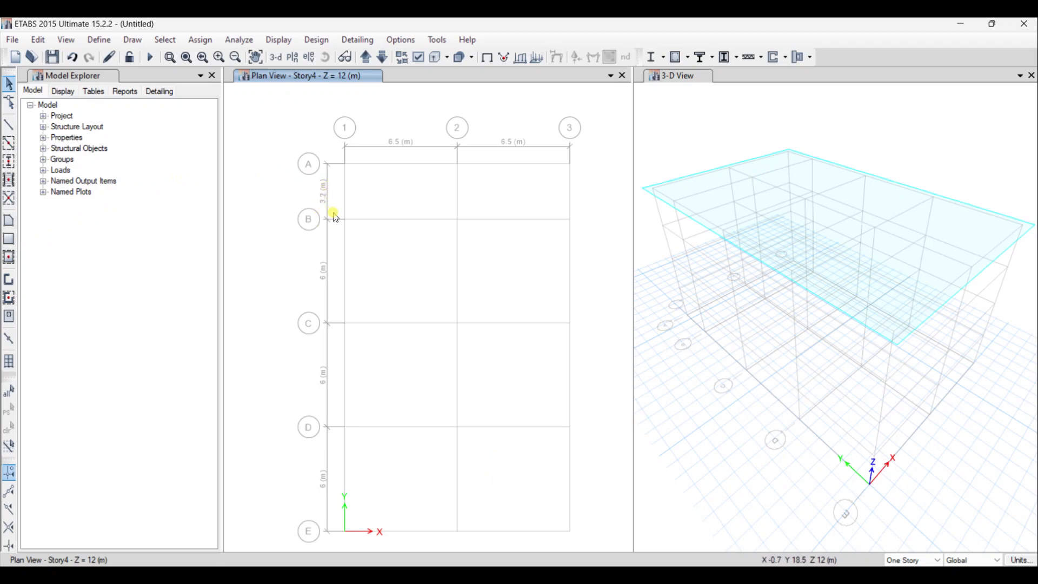
# - Edit grid system G1 by spacing so that grid B has a Y spacing of 6 m and grid E 3.2 m
pyautogui.rightClick(372, 187)
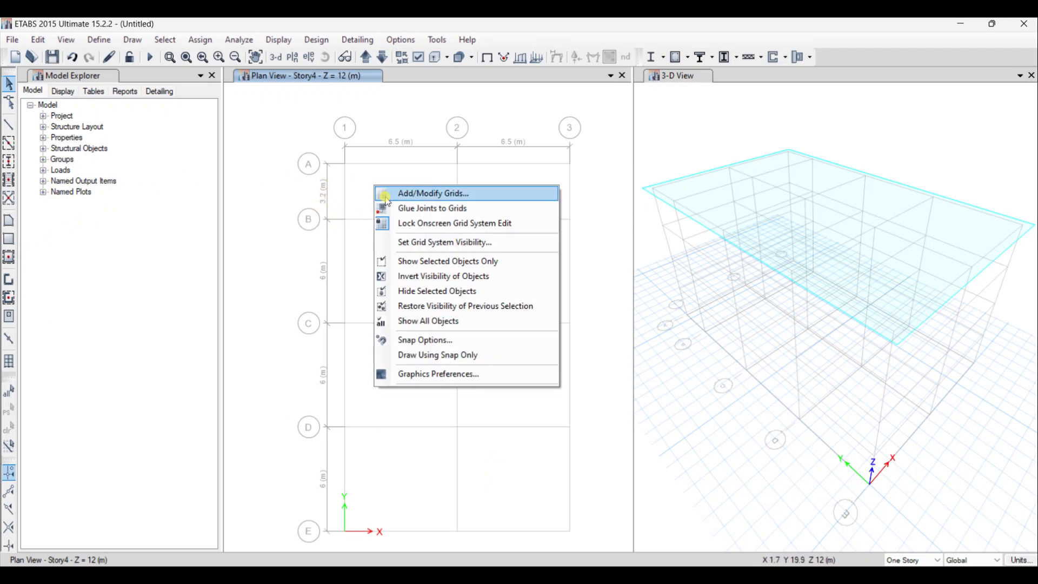
pyautogui.click(381, 193)
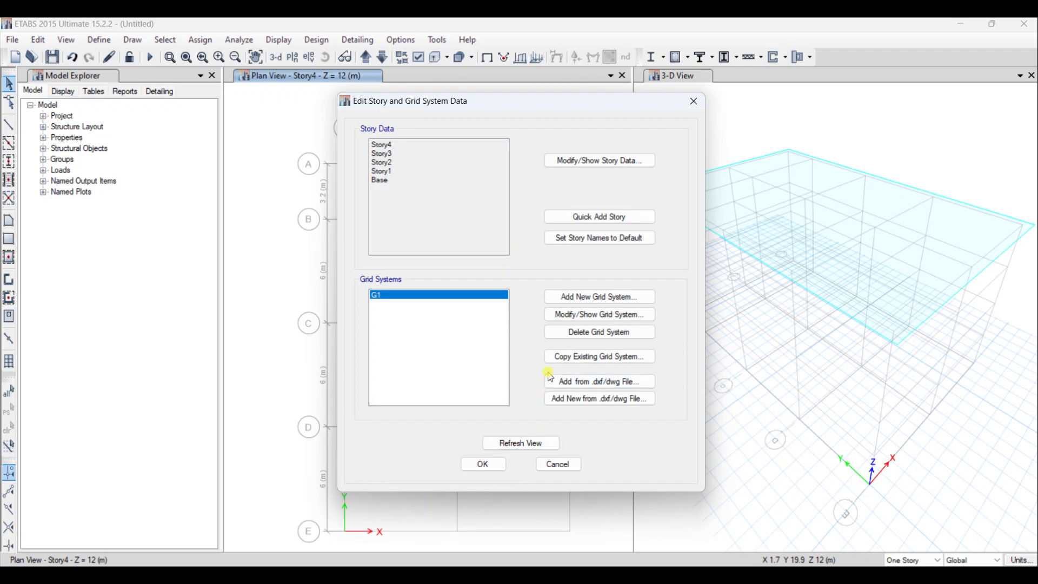
pyautogui.click(584, 316)
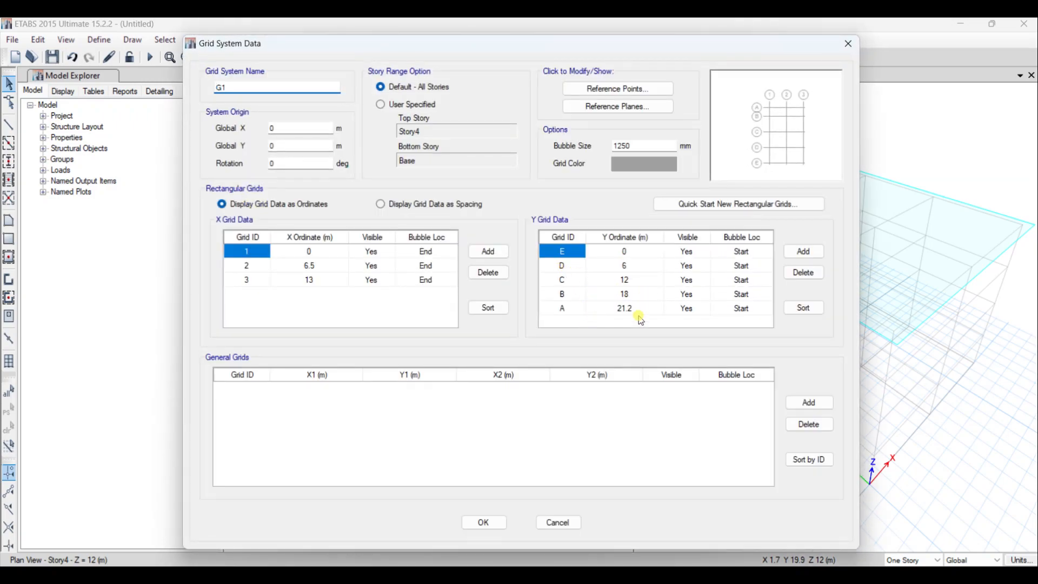
pyautogui.click(462, 207)
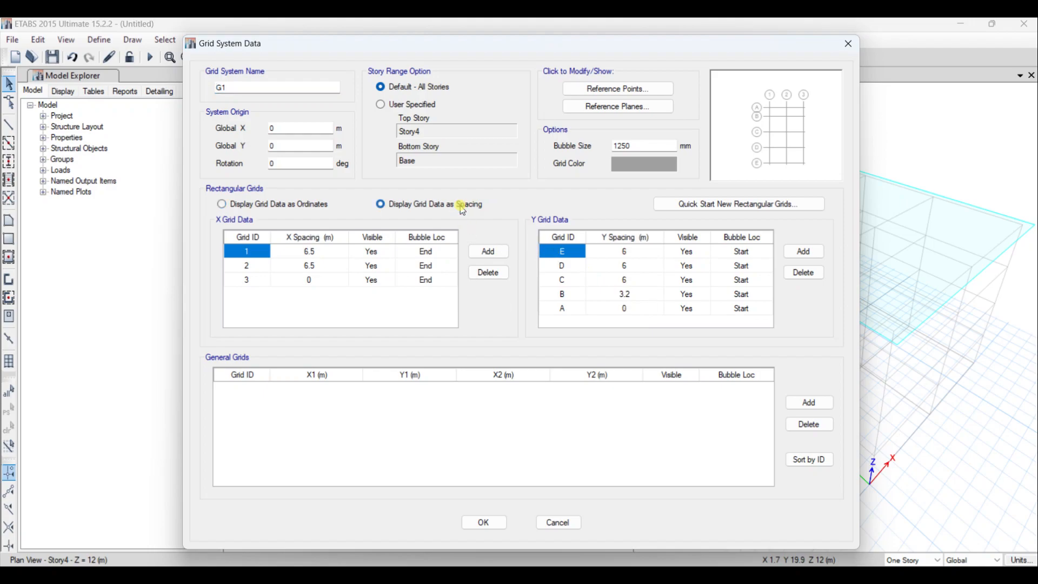
pyautogui.click(642, 295)
pyautogui.click(643, 294)
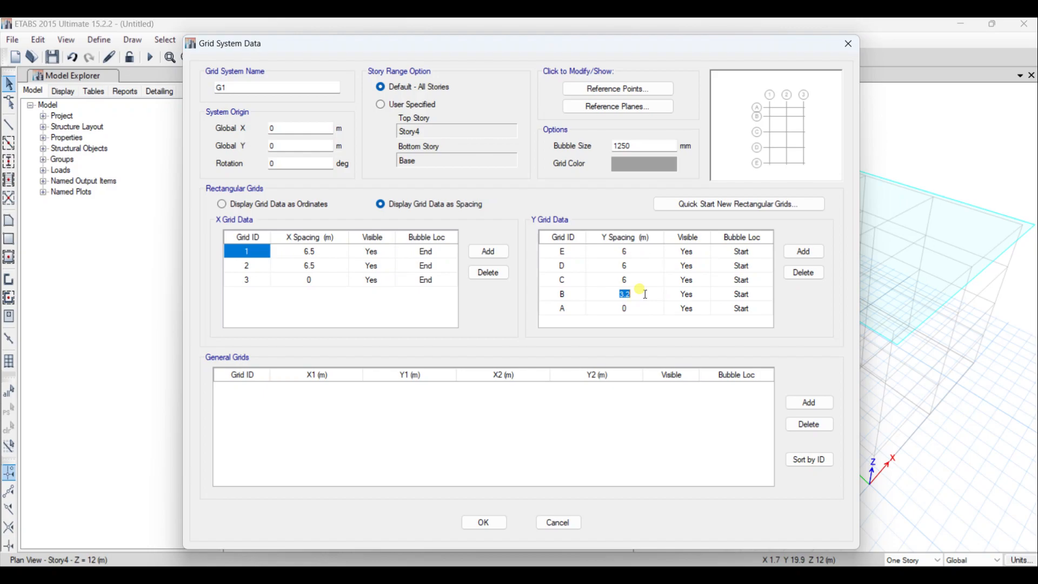
pyautogui.write('6')
pyautogui.click(635, 253)
pyautogui.write('3.2')
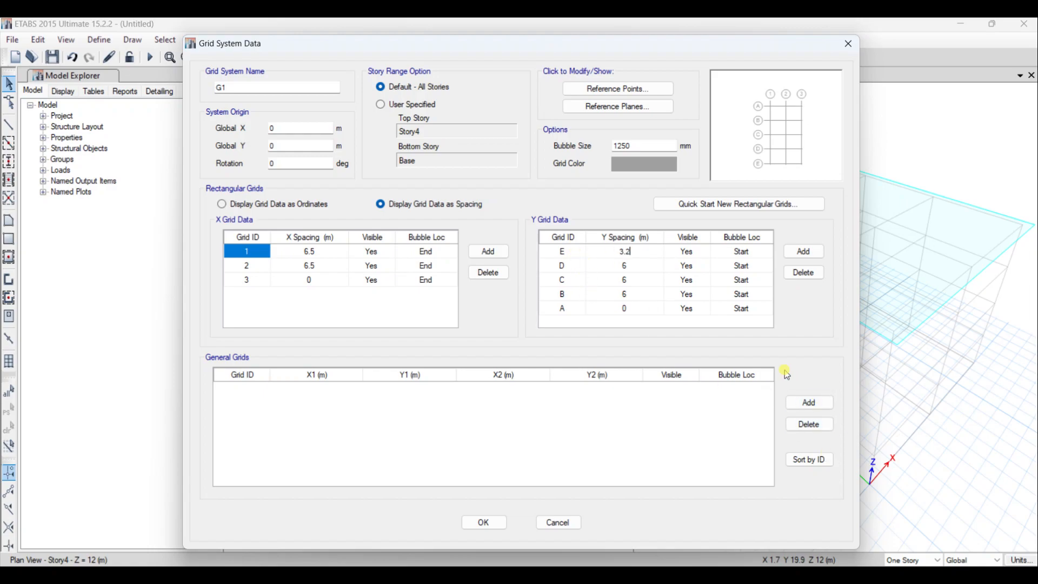
pyautogui.click(485, 522)
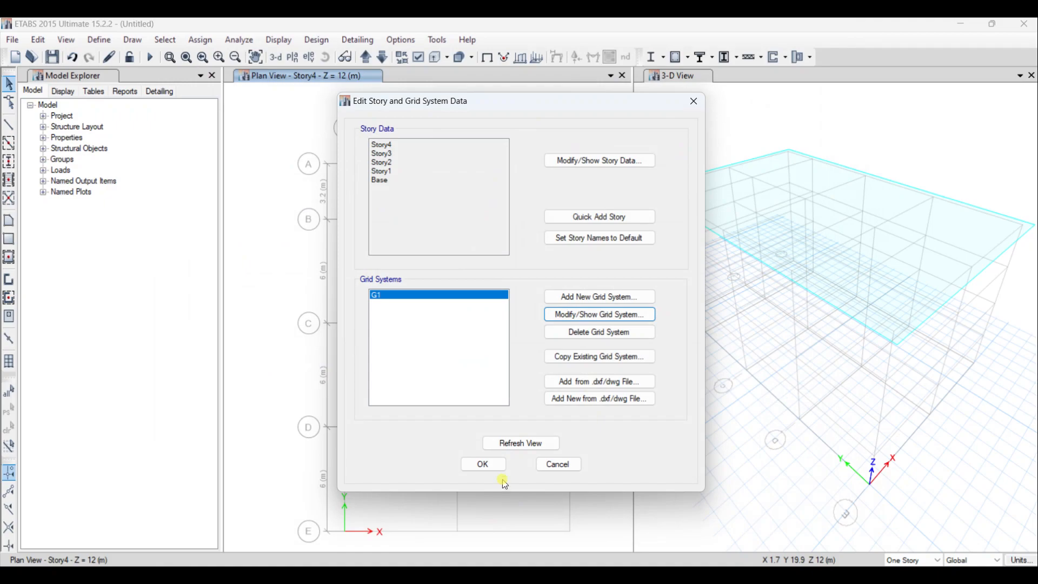
pyautogui.click(498, 465)
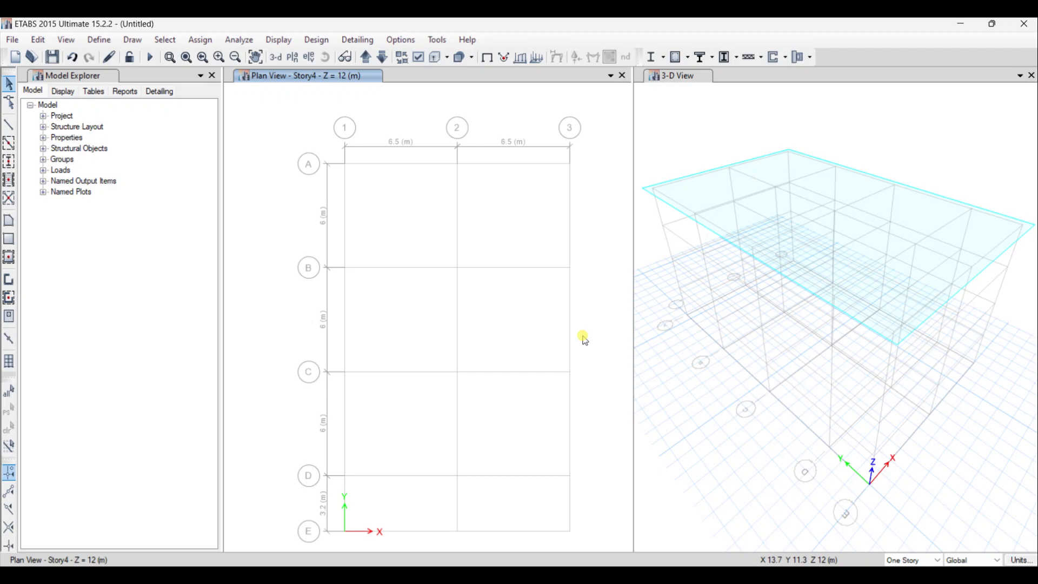
# - Add one 0.5 m high story above Story4, keeping existing story heights and replicating Story4, and apply the story data
pyautogui.rightClick(379, 106)
pyautogui.click(428, 120)
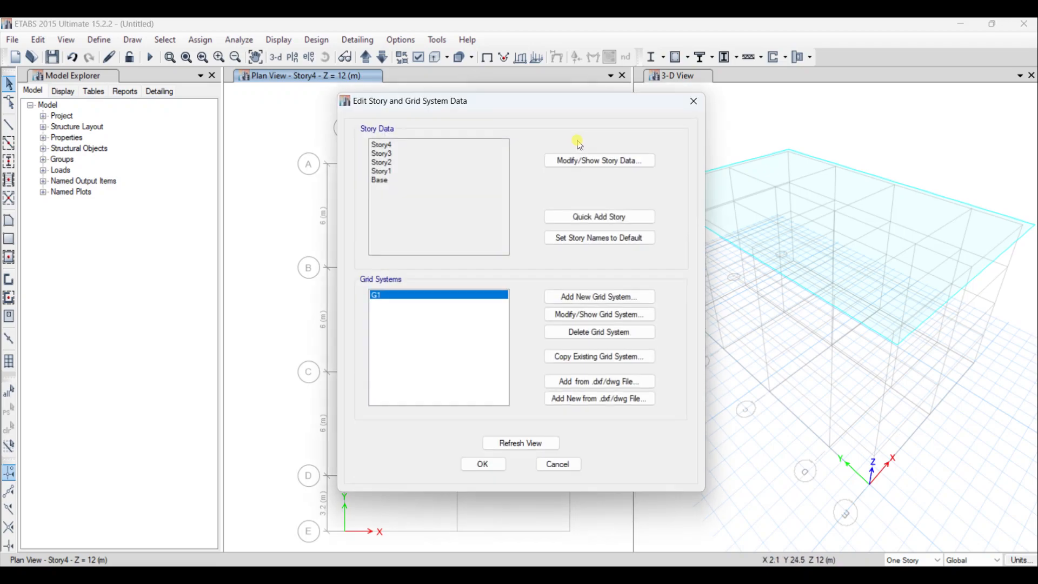
pyautogui.click(606, 160)
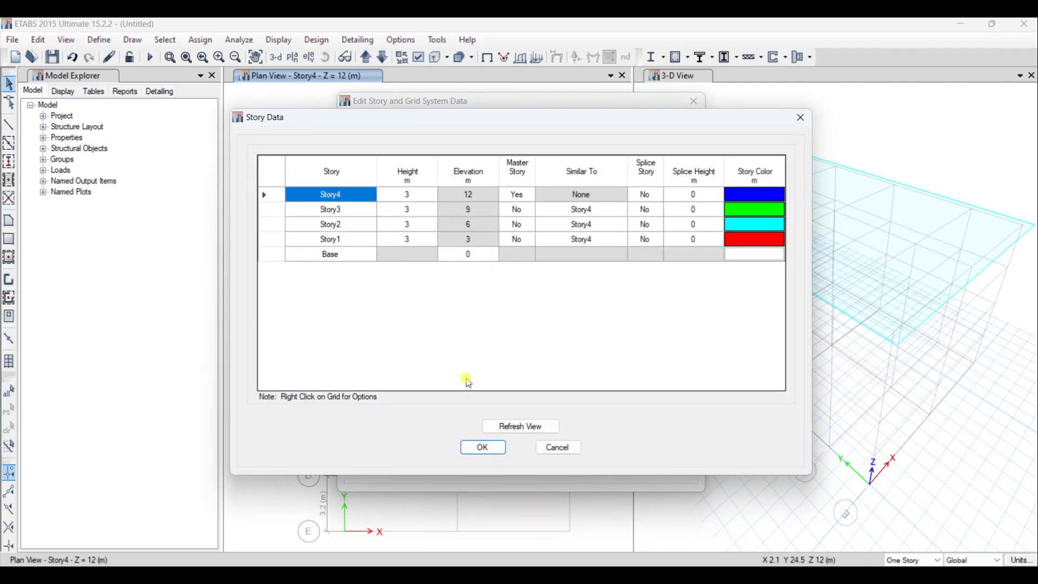
pyautogui.rightClick(321, 193)
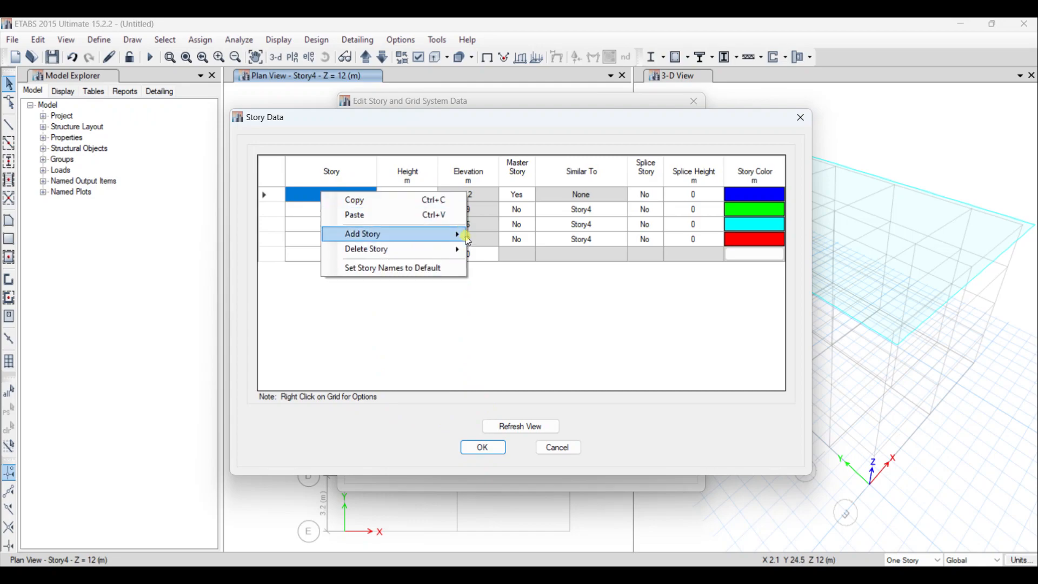
pyautogui.moveTo(468, 240)
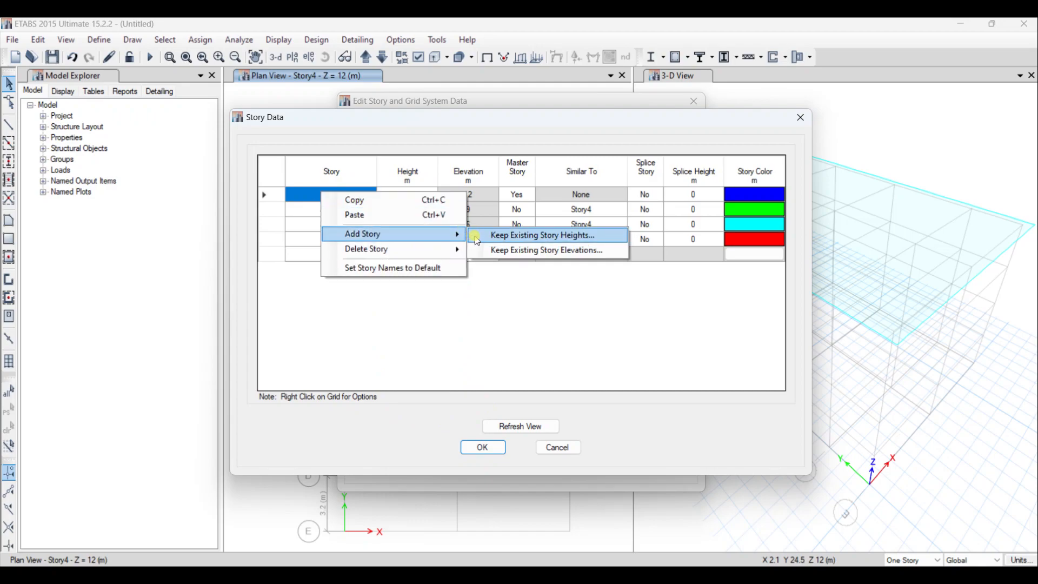
pyautogui.click(511, 236)
pyautogui.click(561, 242)
pyautogui.press('BackSpace')
pyautogui.write('1')
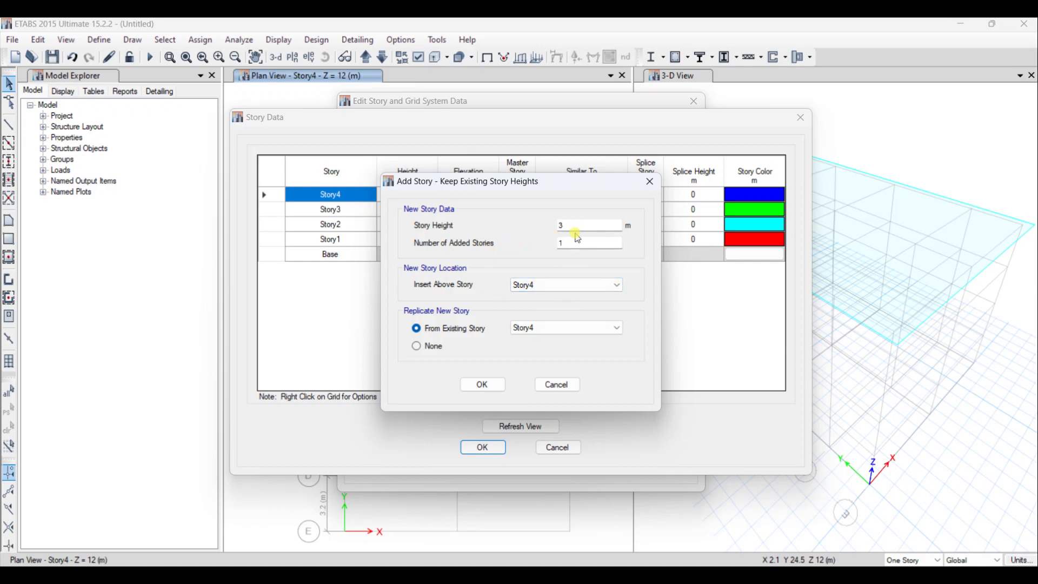
pyautogui.click(561, 225)
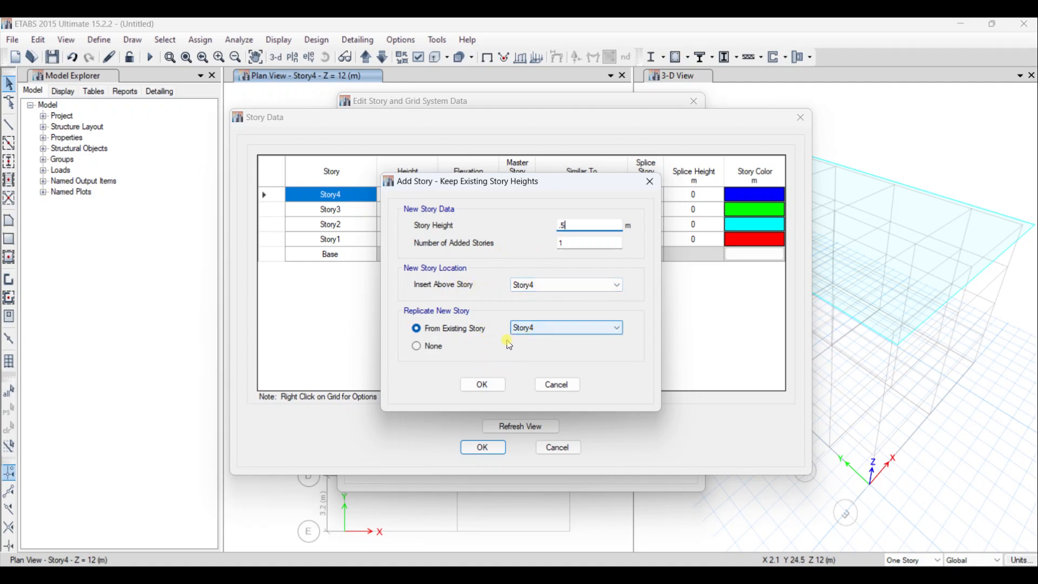
pyautogui.click(482, 384)
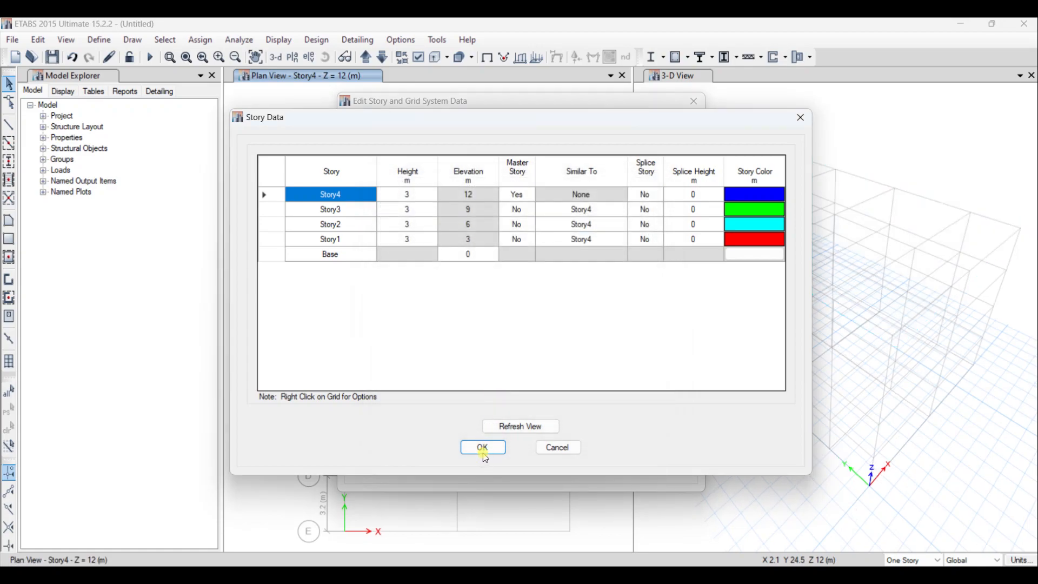
pyautogui.click(483, 448)
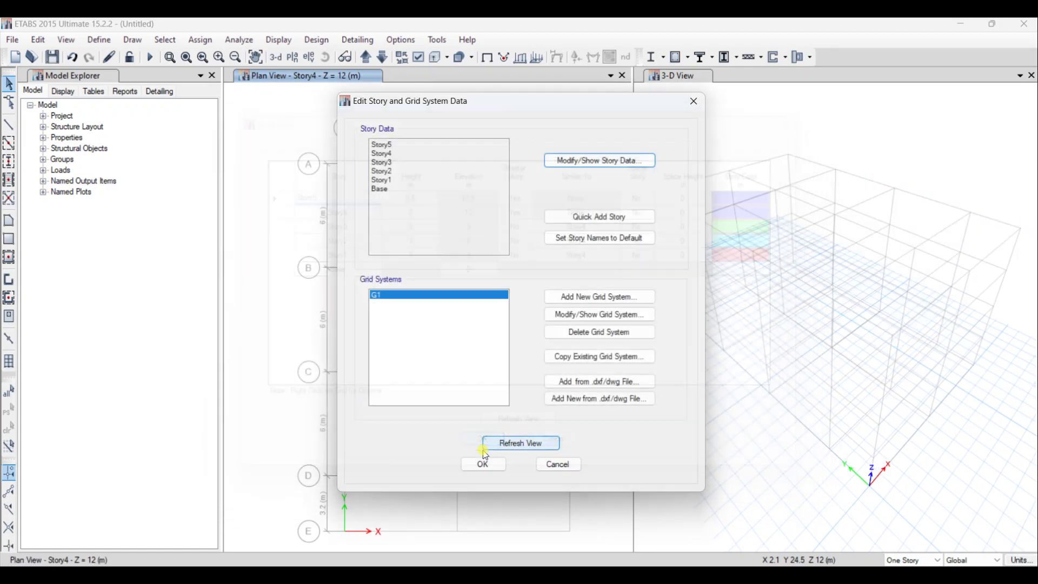
pyautogui.click(484, 461)
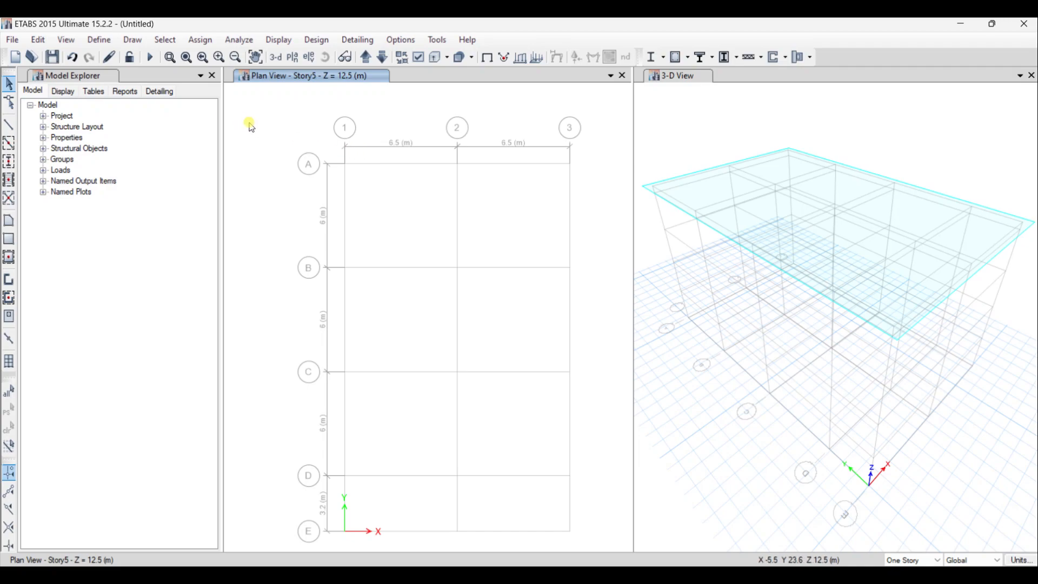
# - Add a new material with region User and material type Steel, opening its property data
pyautogui.click(108, 41)
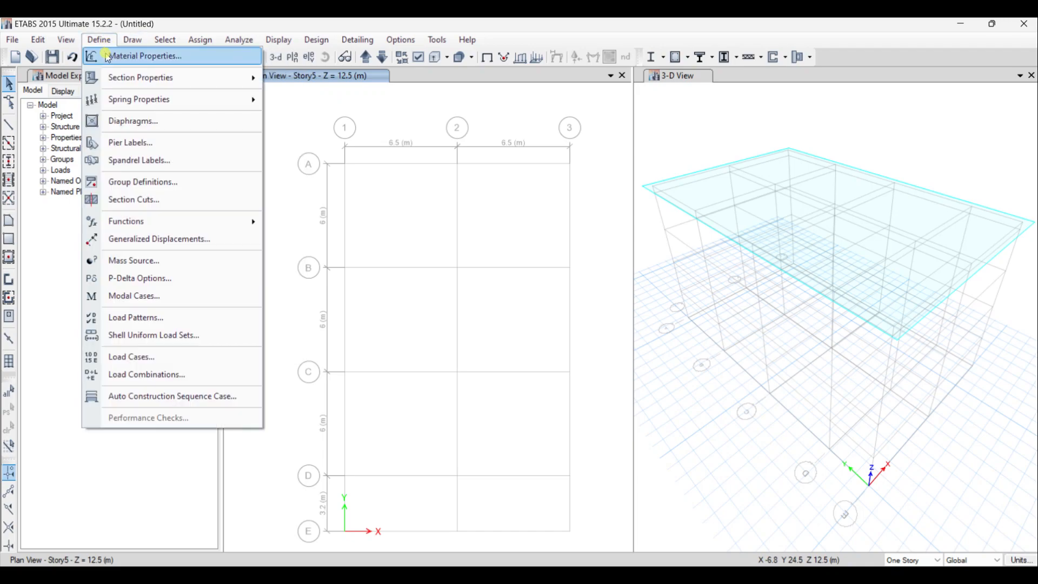
pyautogui.click(140, 55)
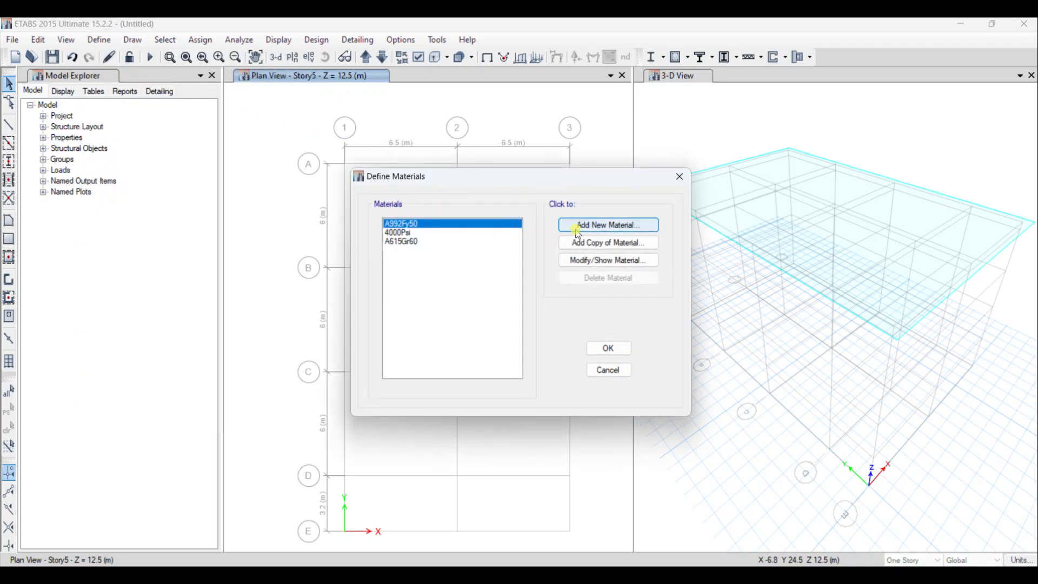
pyautogui.click(599, 229)
pyautogui.click(519, 257)
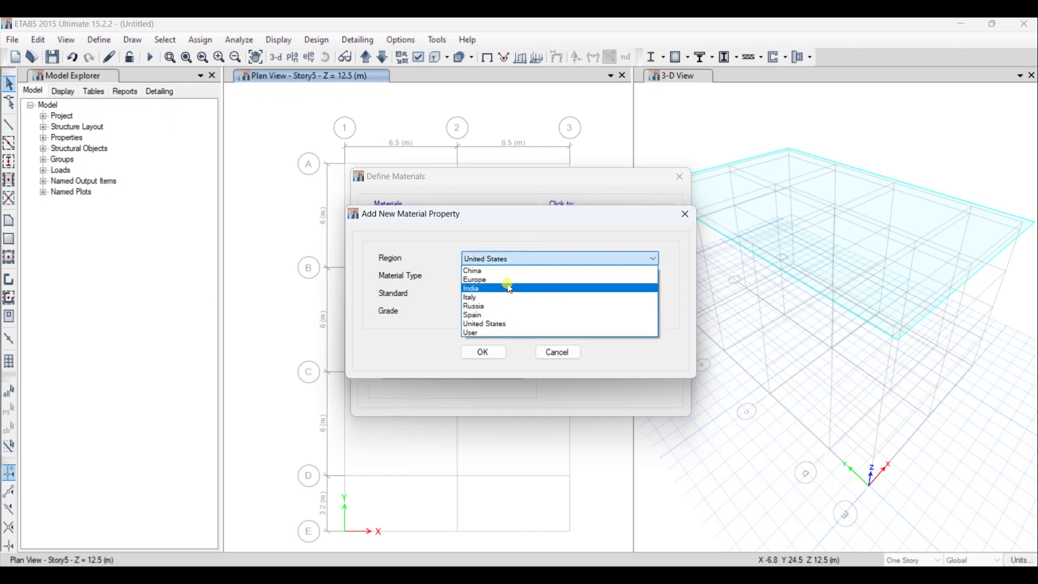
pyautogui.click(502, 333)
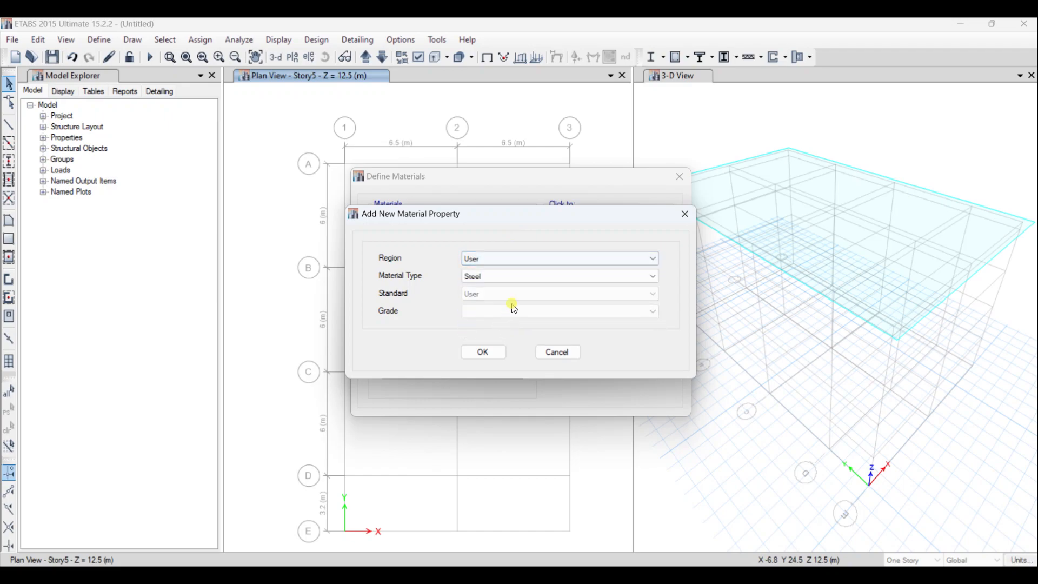
pyautogui.click(523, 279)
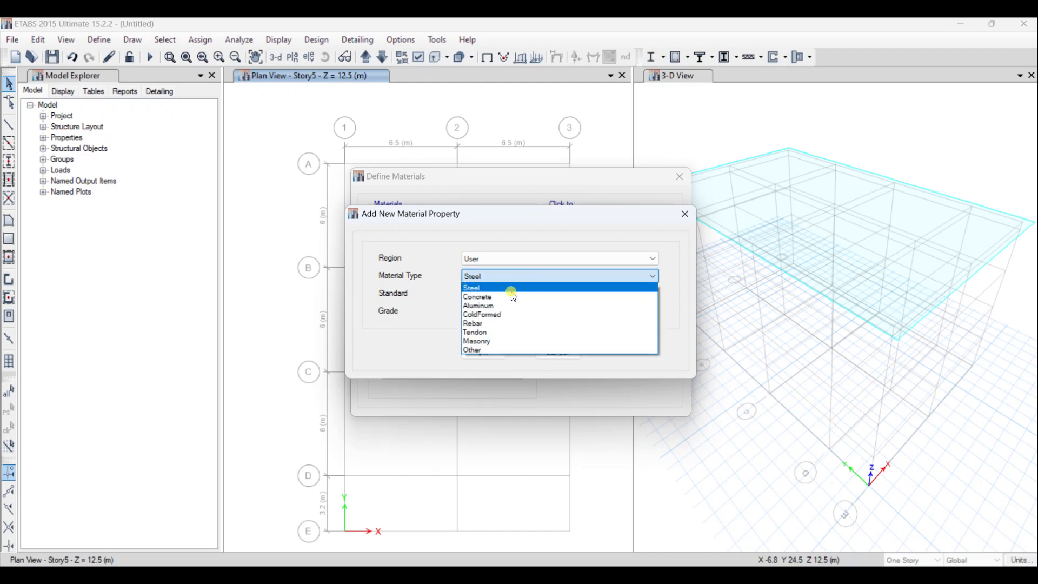
pyautogui.click(504, 288)
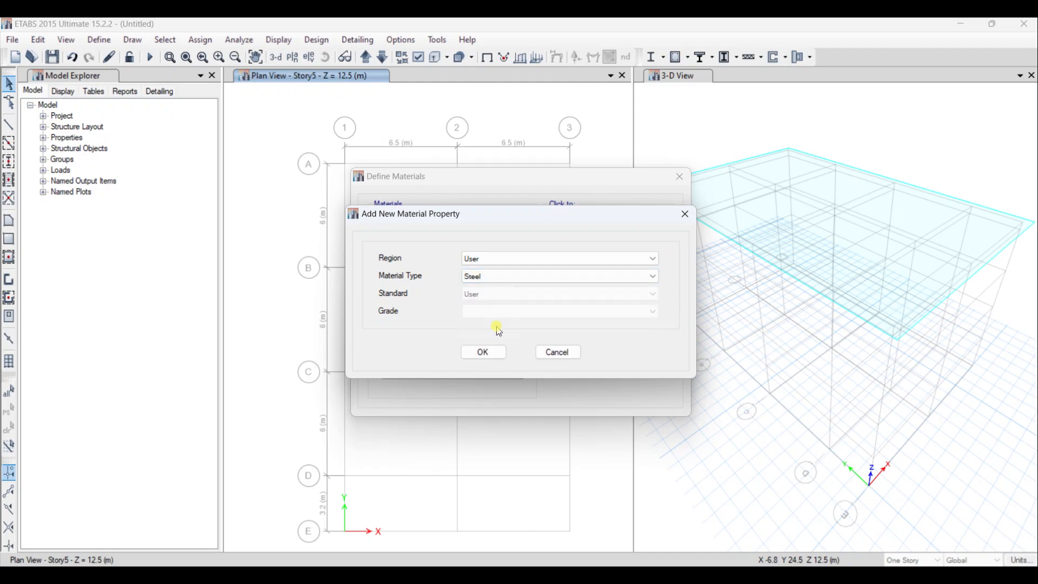
pyautogui.click(486, 352)
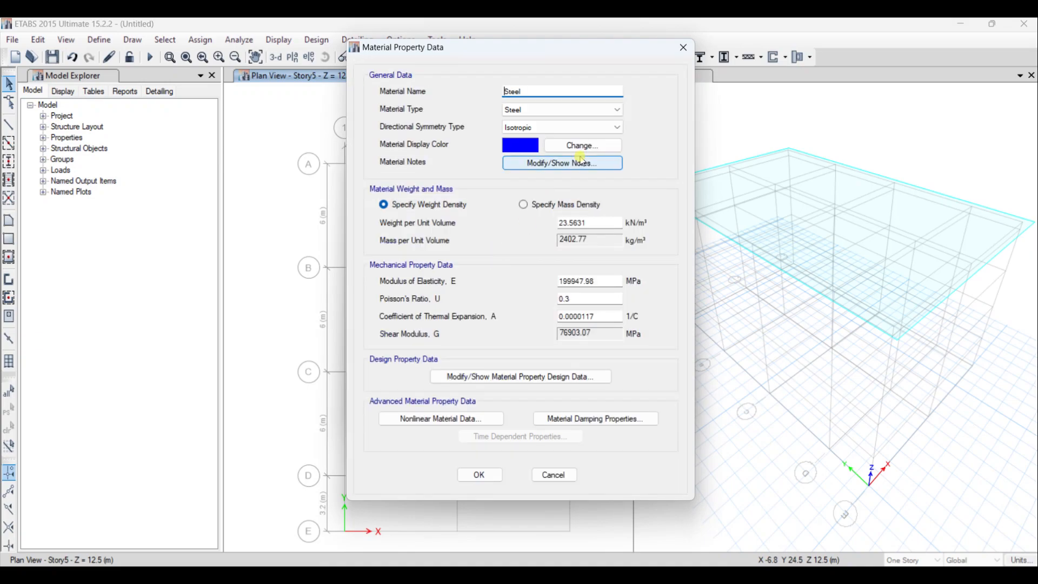
# - Choose Steel as the material type for the new Steel material
pyautogui.click(546, 110)
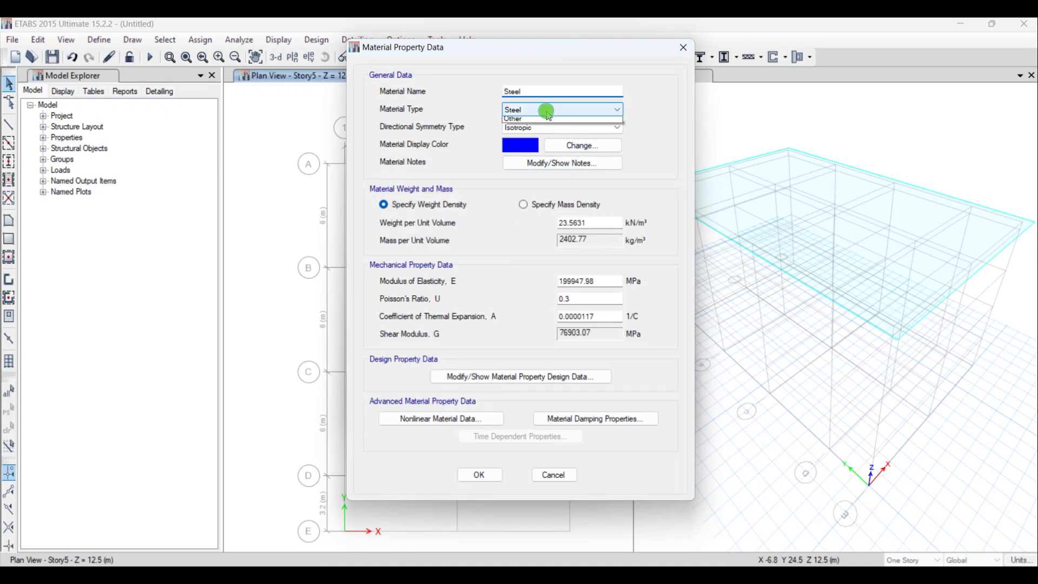
pyautogui.click(547, 111)
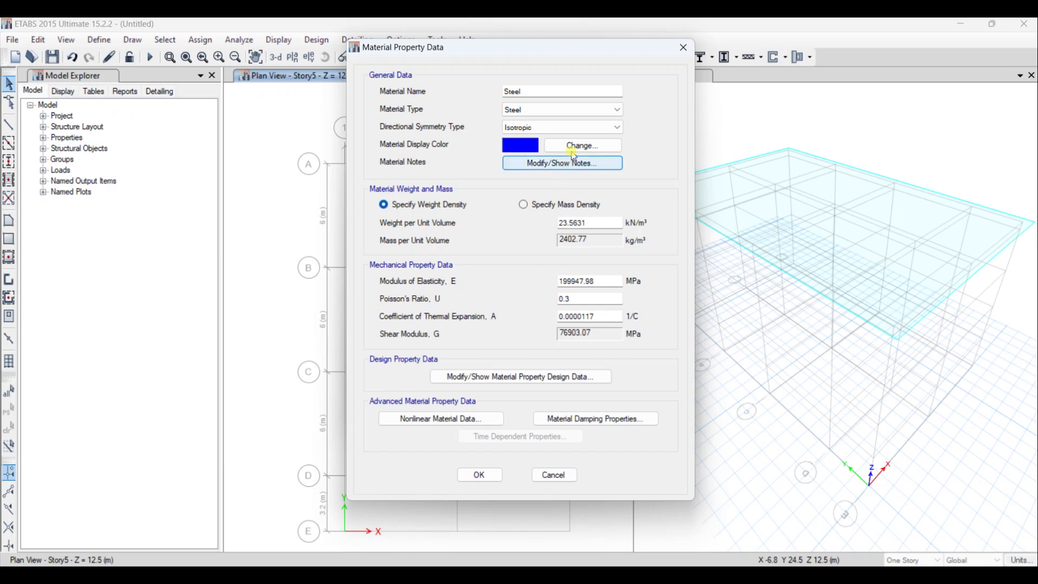
pyautogui.click(573, 110)
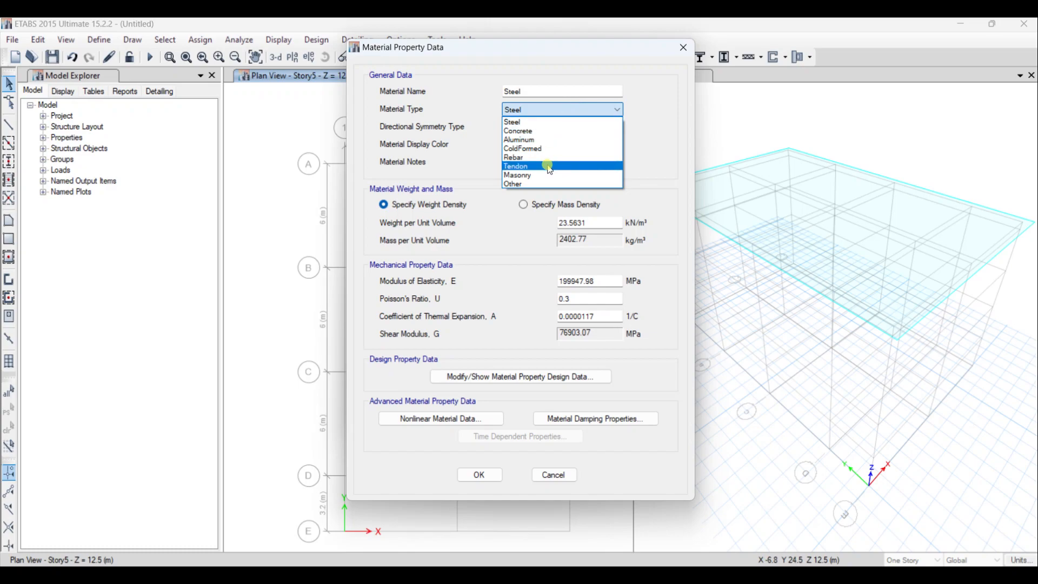
pyautogui.click(561, 120)
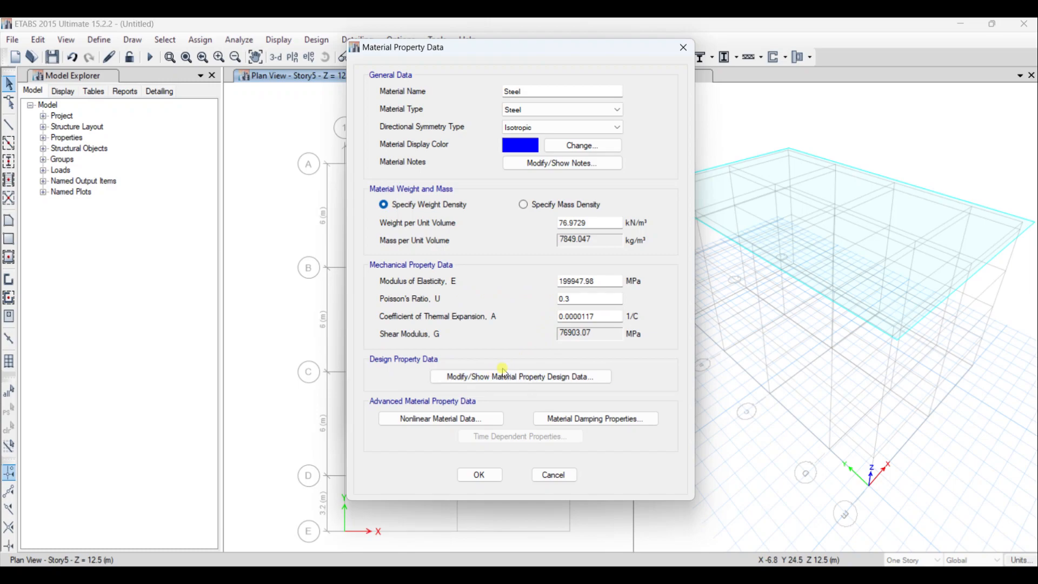
# - Review and accept the Steel material's design, nonlinear and damping data as given, then confirm the material definition
pyautogui.click(484, 381)
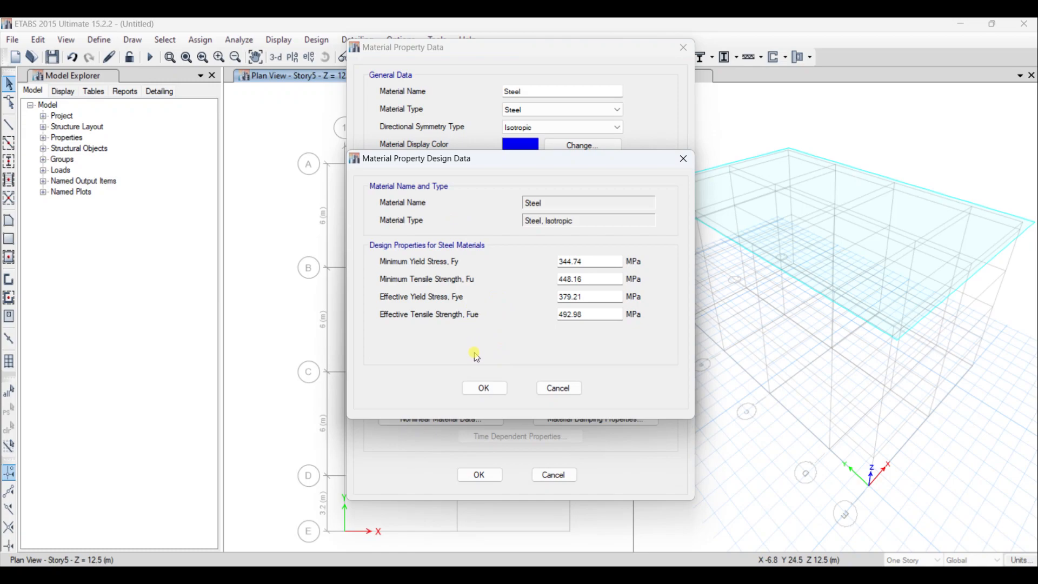
pyautogui.click(489, 387)
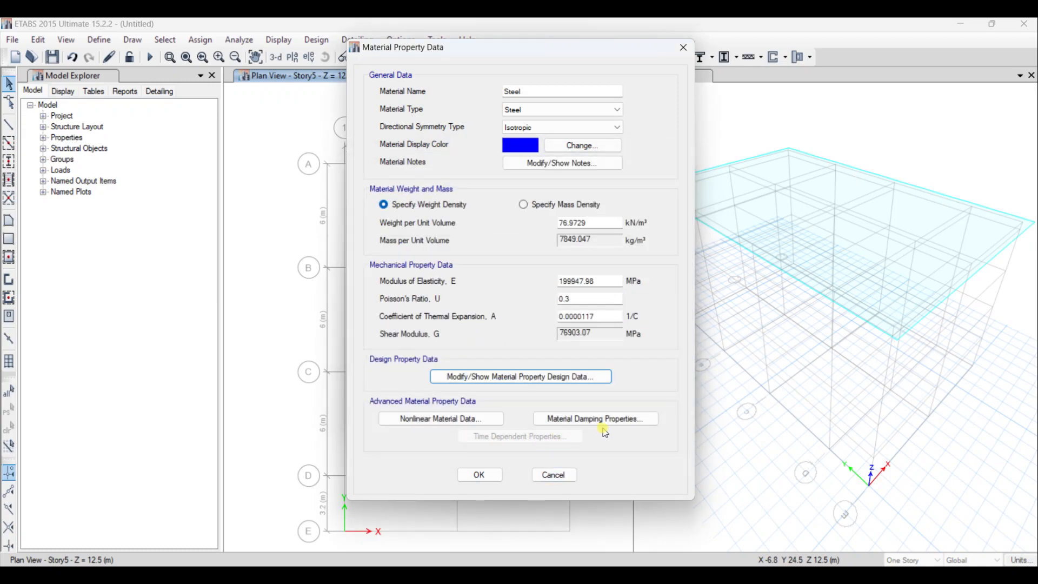
pyautogui.click(476, 420)
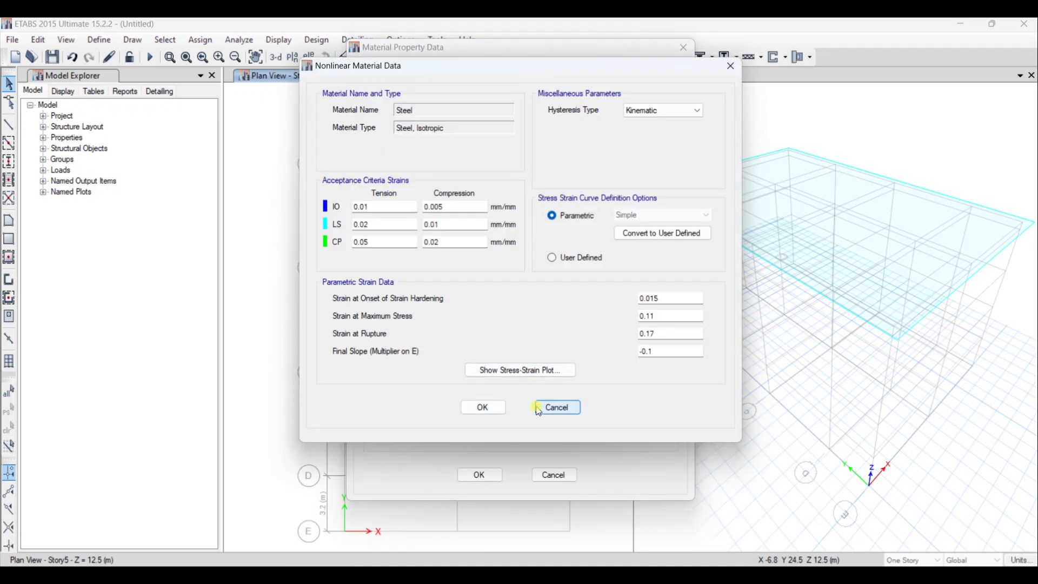
pyautogui.click(482, 407)
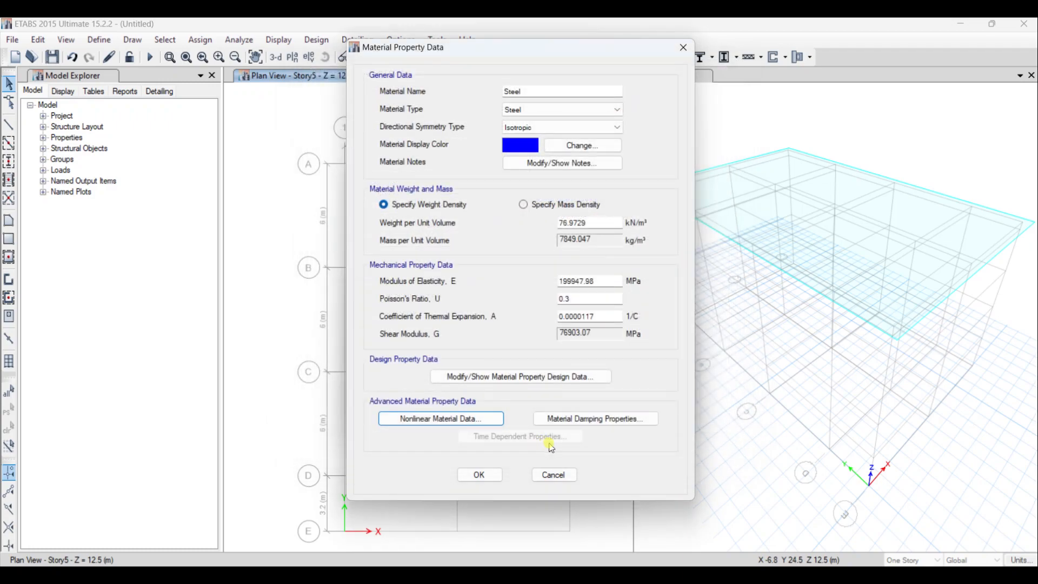
pyautogui.click(573, 419)
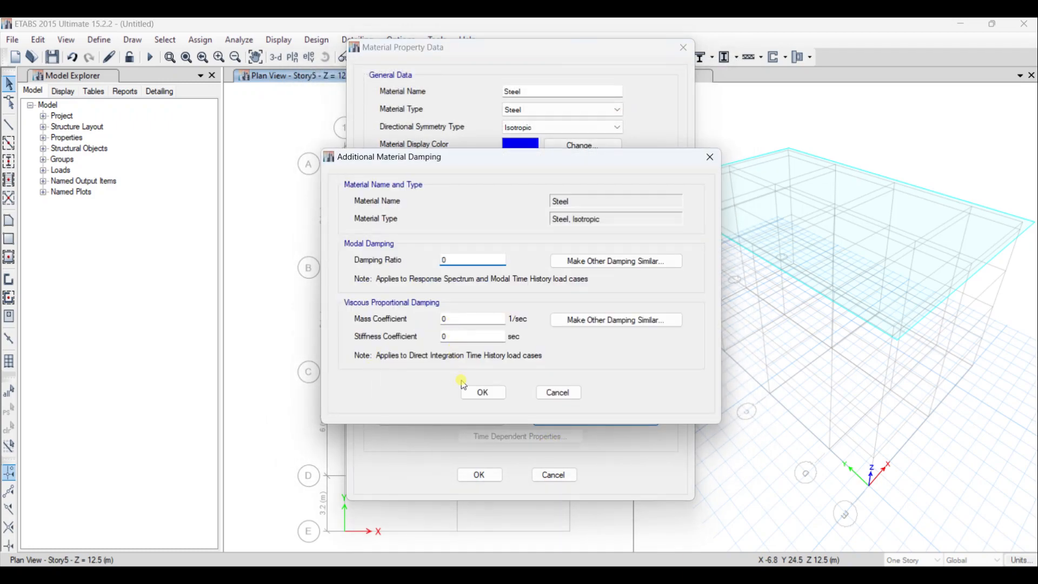
pyautogui.click(480, 391)
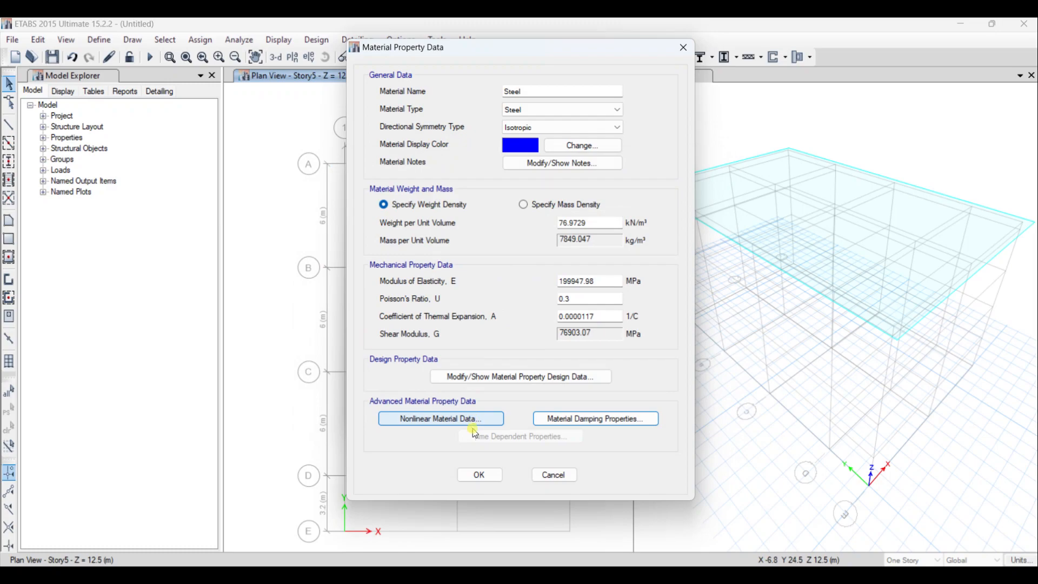
pyautogui.click(478, 474)
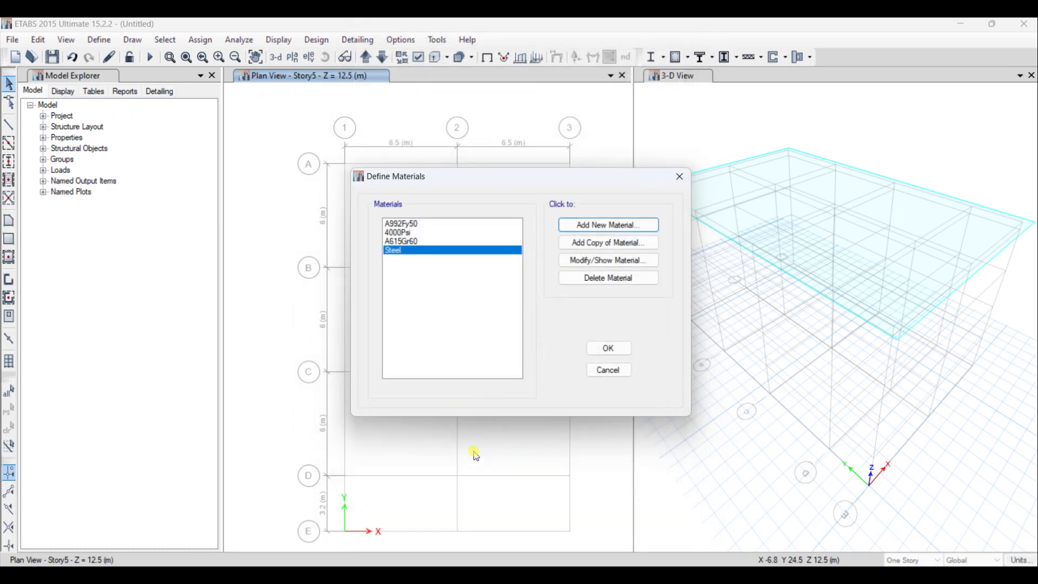
pyautogui.click(593, 352)
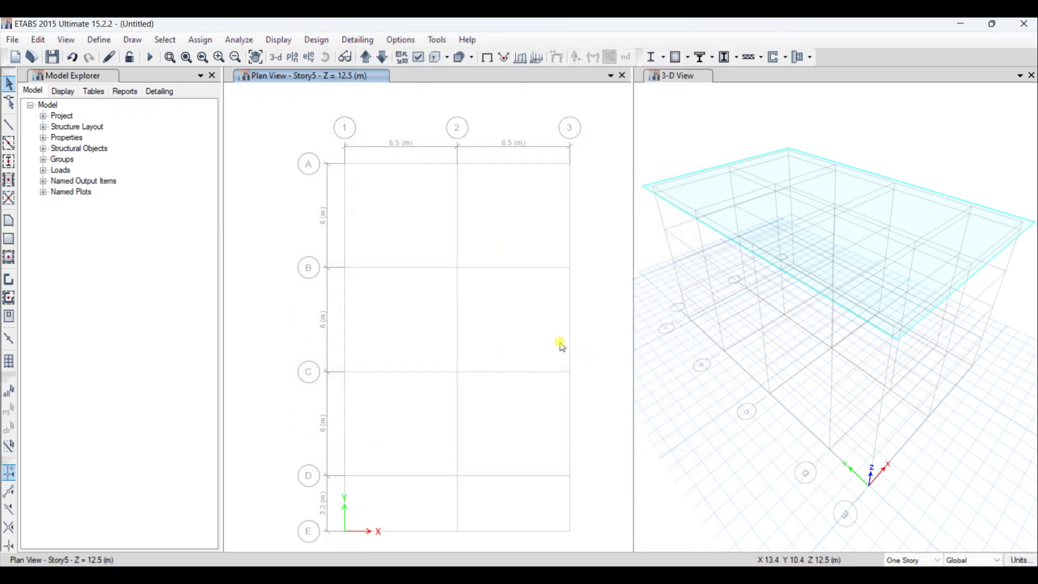
# - Open the frame section property definitions
pyautogui.click(100, 41)
pyautogui.moveTo(220, 78)
pyautogui.click(318, 82)
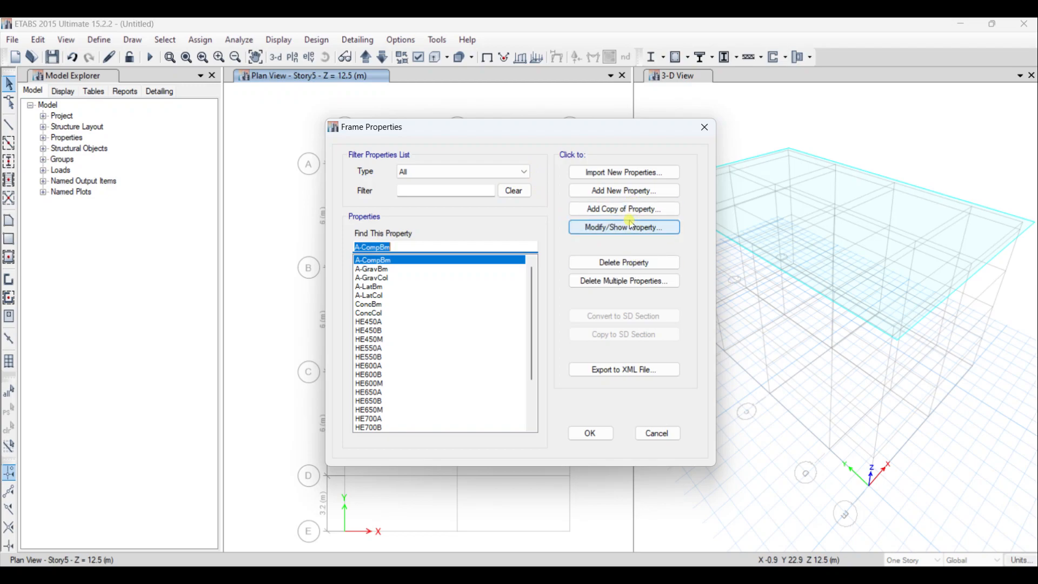
pyautogui.click(629, 172)
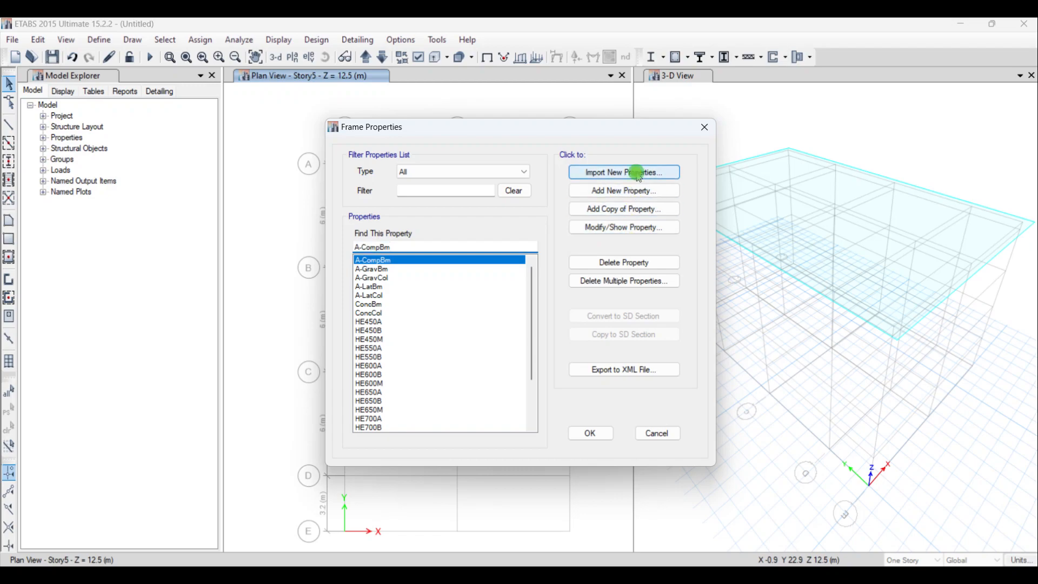
pyautogui.click(417, 351)
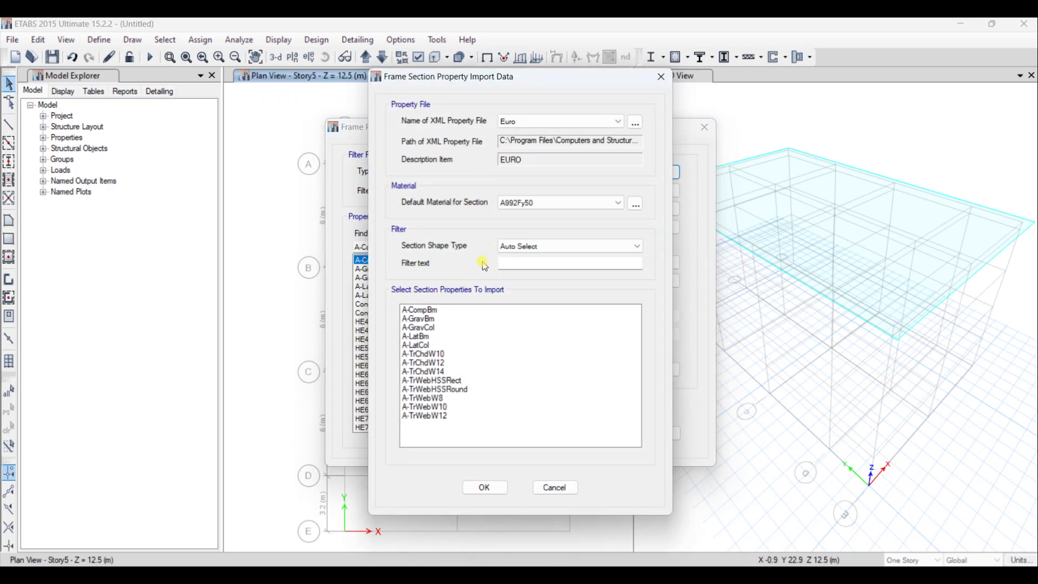
pyautogui.click(660, 77)
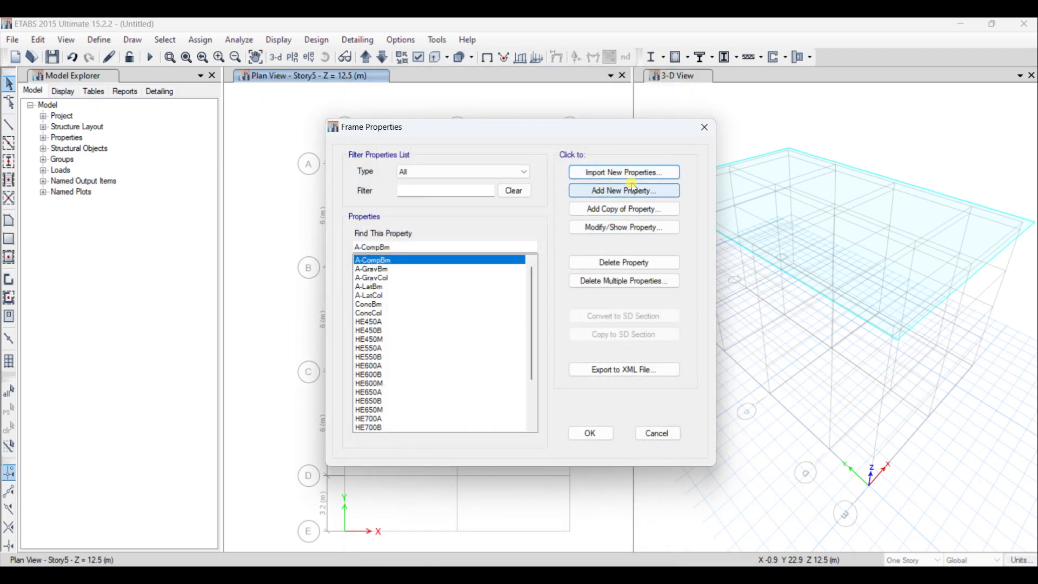
# - Add a new auto select frame property and include all sections from HE450A to HE1000M in its list
pyautogui.click(637, 191)
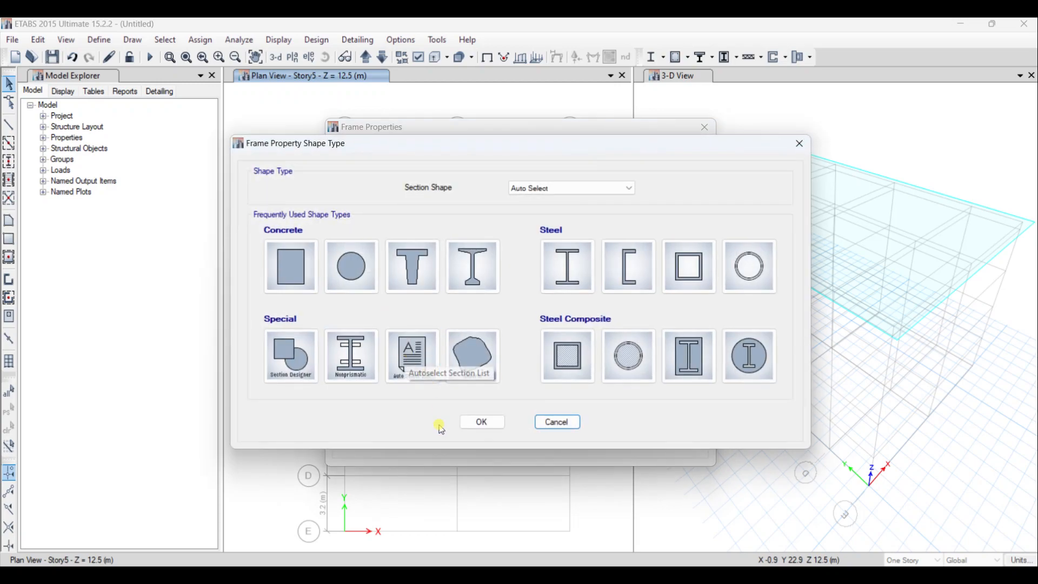
pyautogui.click(427, 373)
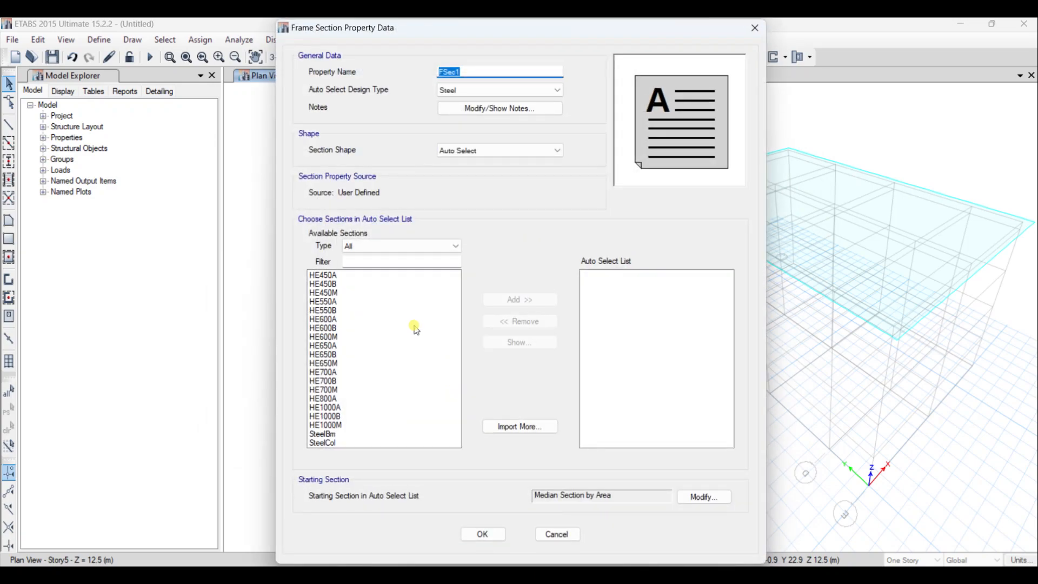
pyautogui.click(317, 276)
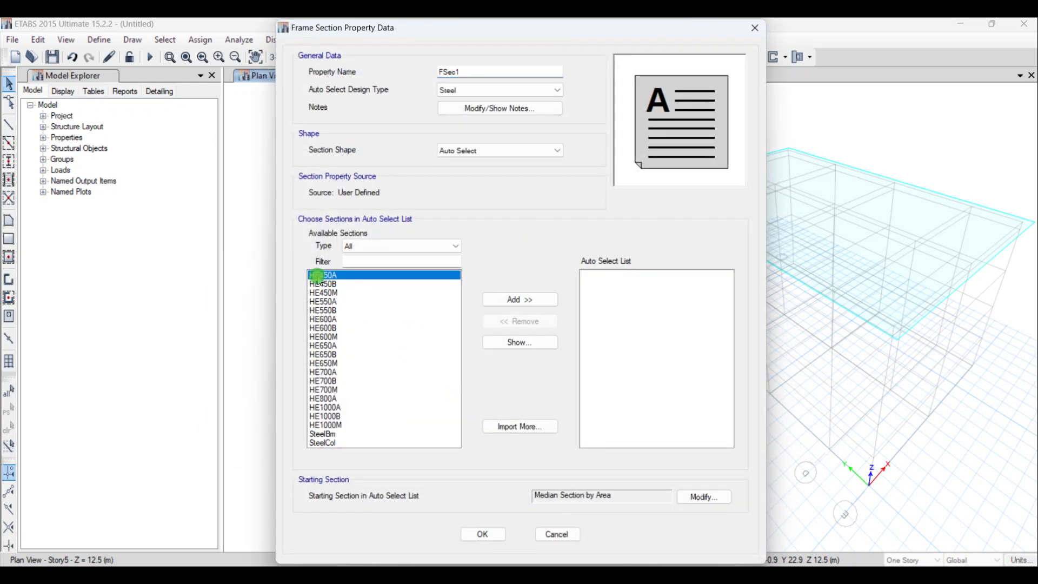
pyautogui.keyDown('shift'); pyautogui.click(327, 424); pyautogui.keyUp('shift')
pyautogui.click(546, 301)
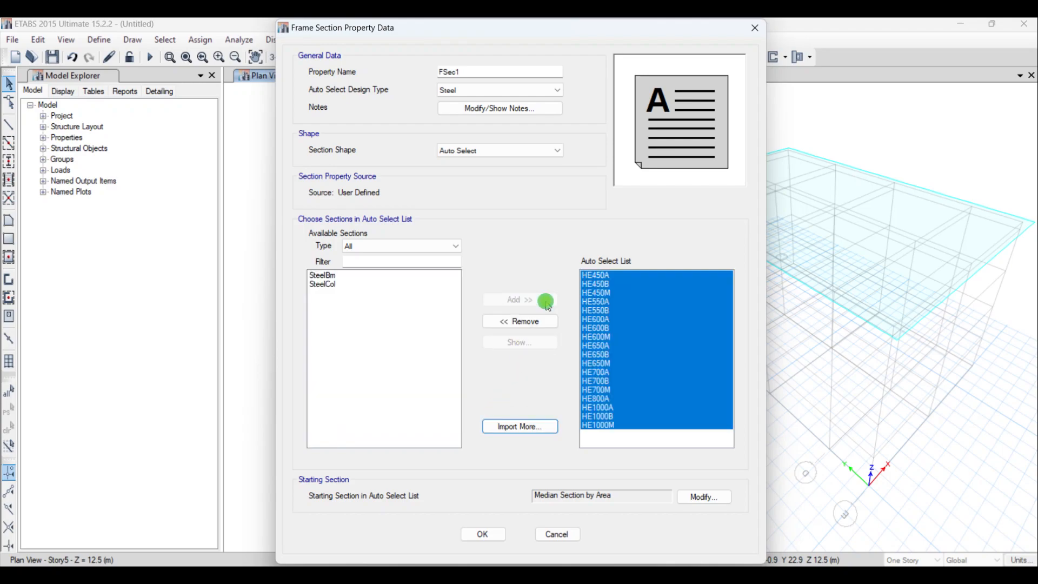
# - Name the auto select property I SECTIONS with design type Steel, and confirm the frame properties
pyautogui.doubleClick(489, 70)
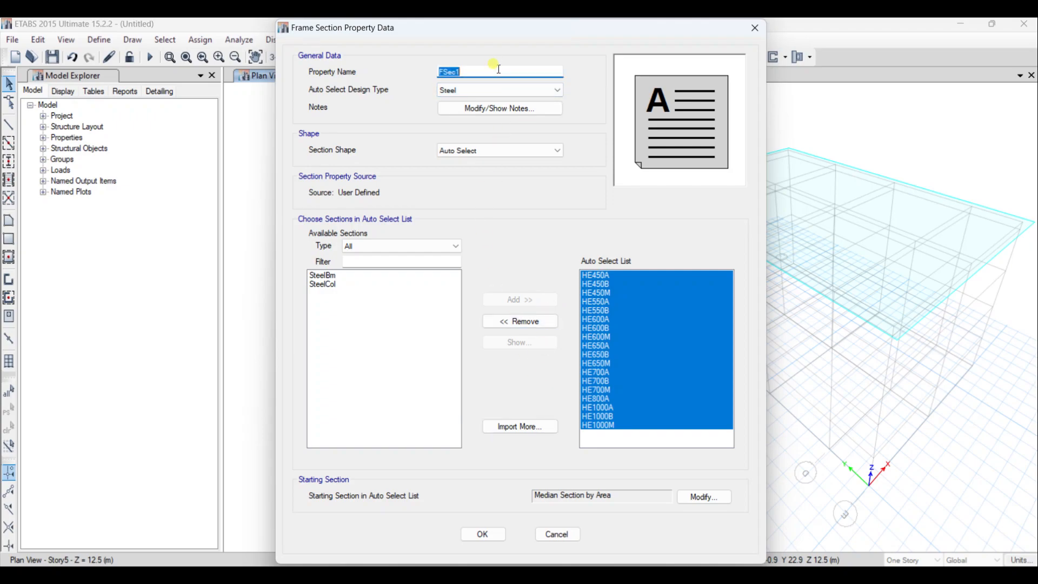
pyautogui.press('BackSpace')
pyautogui.click(538, 91)
pyautogui.click(479, 241)
pyautogui.click(477, 535)
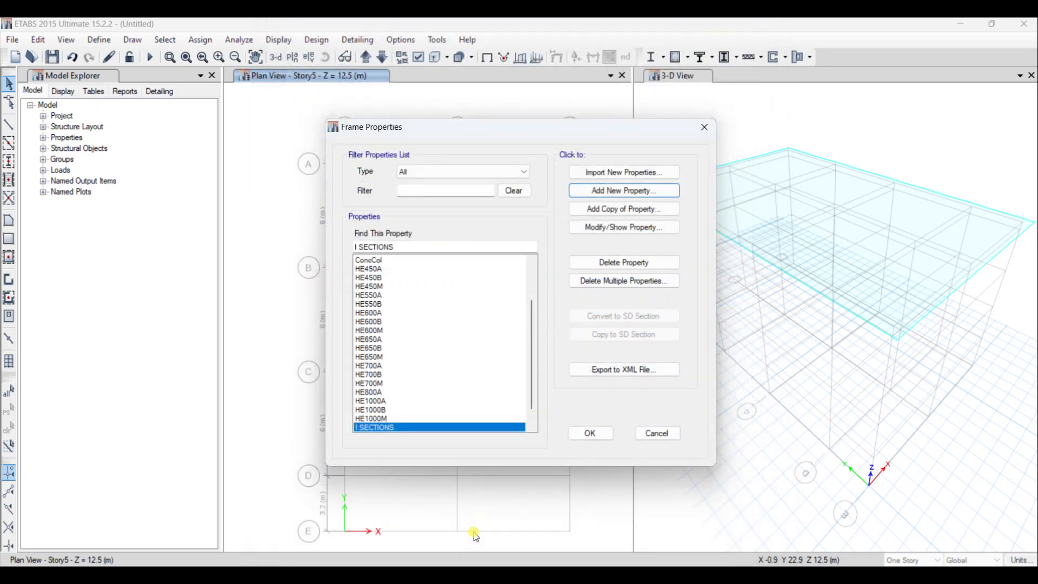
pyautogui.click(591, 433)
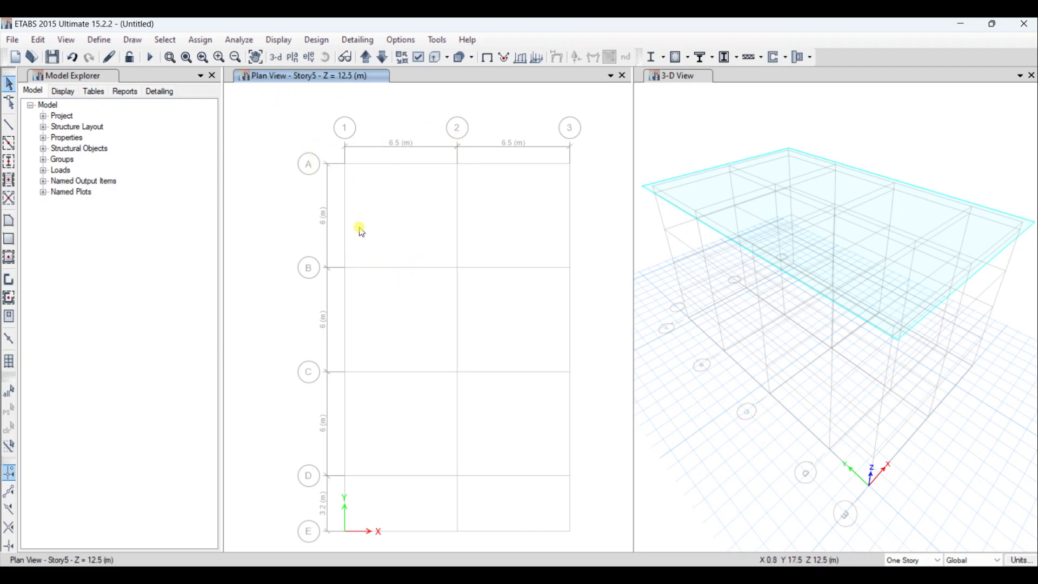
# - Set the plan view's story scope to All Stories
pyautogui.click(925, 563)
pyautogui.click(925, 563)
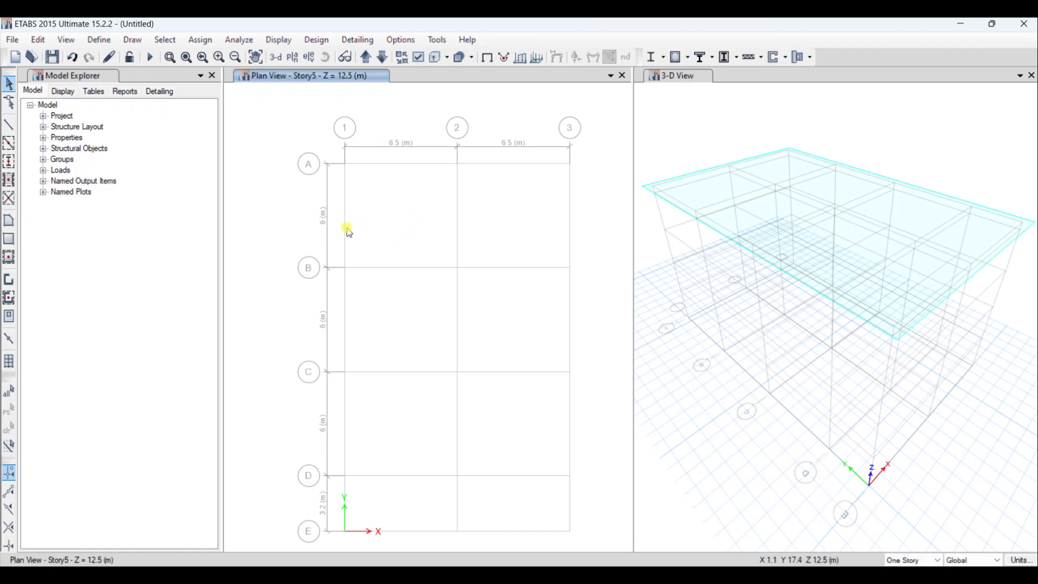
pyautogui.click(918, 577)
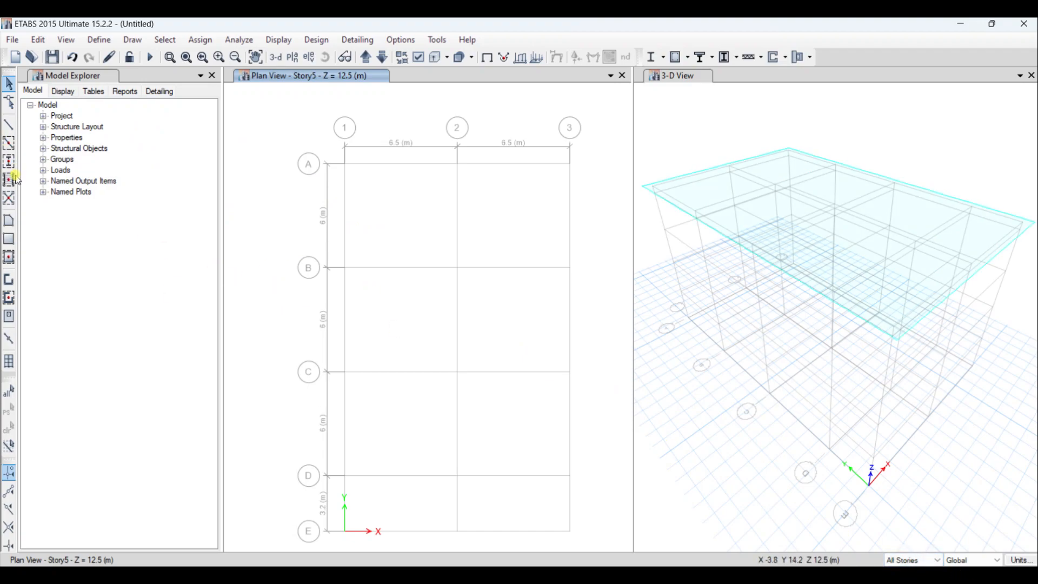
# - Start quick drawing of beams with line type Frame and set the section property to I SECTIONS
pyautogui.click(9, 143)
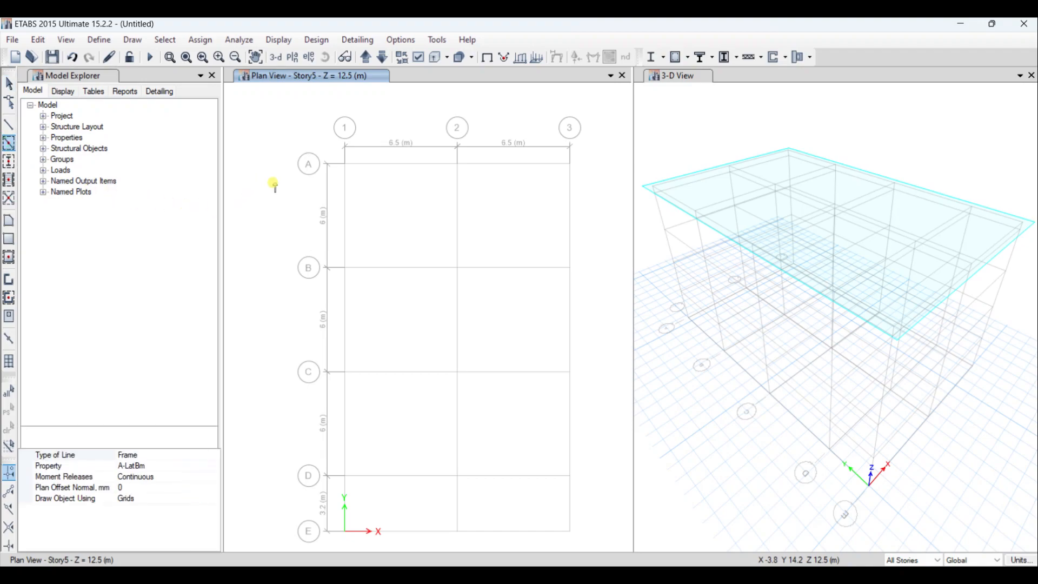
pyautogui.click(186, 454)
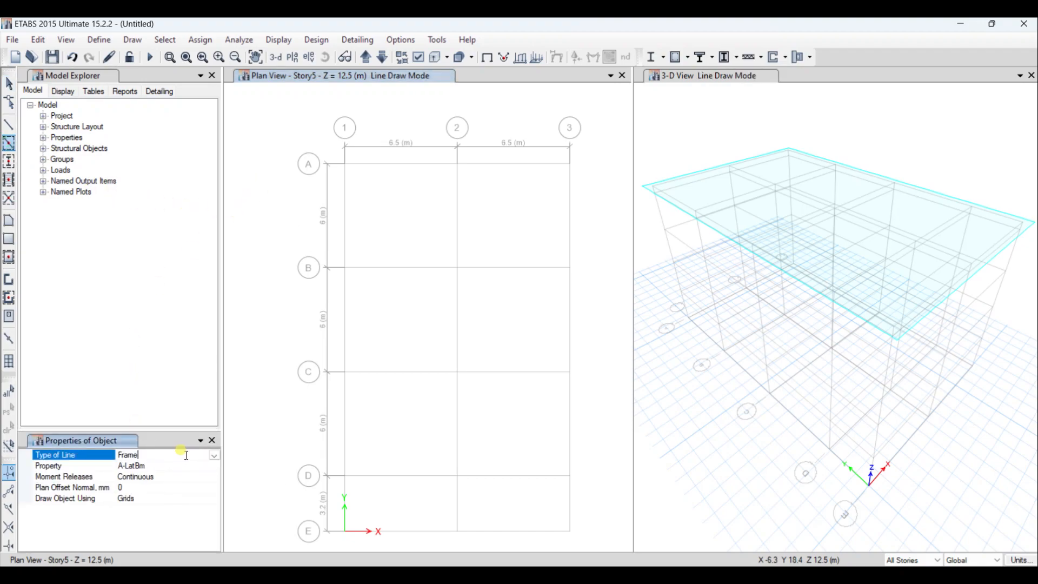
pyautogui.click(214, 455)
pyautogui.click(212, 455)
pyautogui.click(189, 466)
pyautogui.click(214, 465)
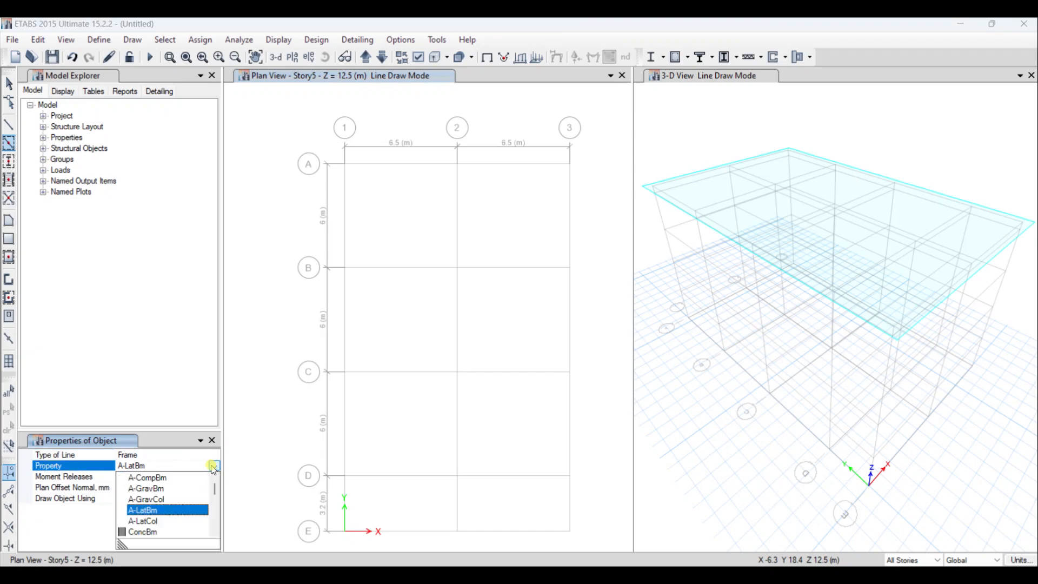
pyautogui.scroll(-10, 165, 511)
pyautogui.scroll(-5, 155, 522)
pyautogui.click(156, 500)
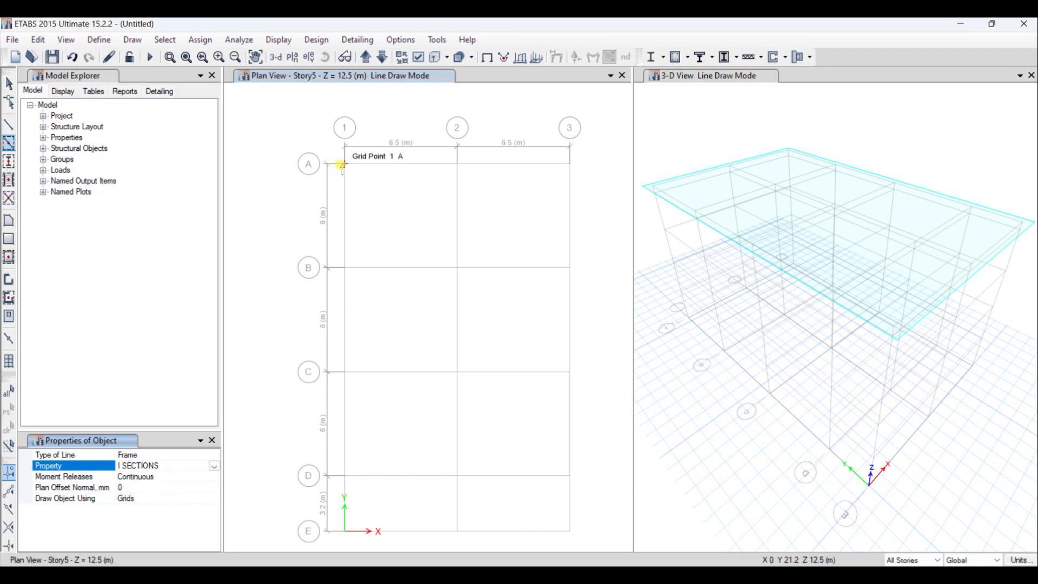
# - Start quick drawing of columns and set the section property to I SECTIONS
pyautogui.click(9, 161)
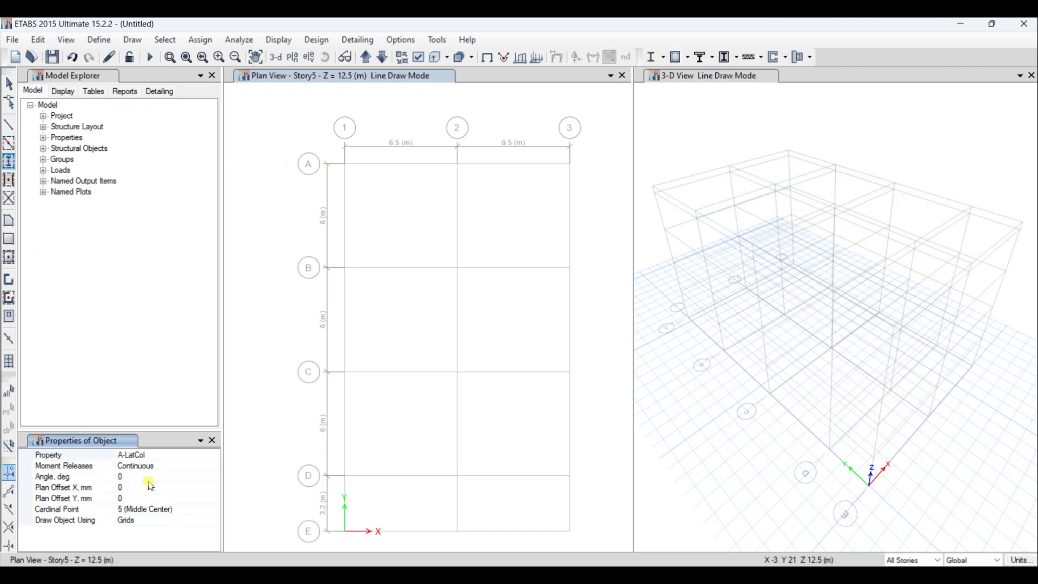
pyautogui.click(161, 455)
pyautogui.click(215, 455)
pyautogui.click(215, 455)
pyautogui.click(214, 455)
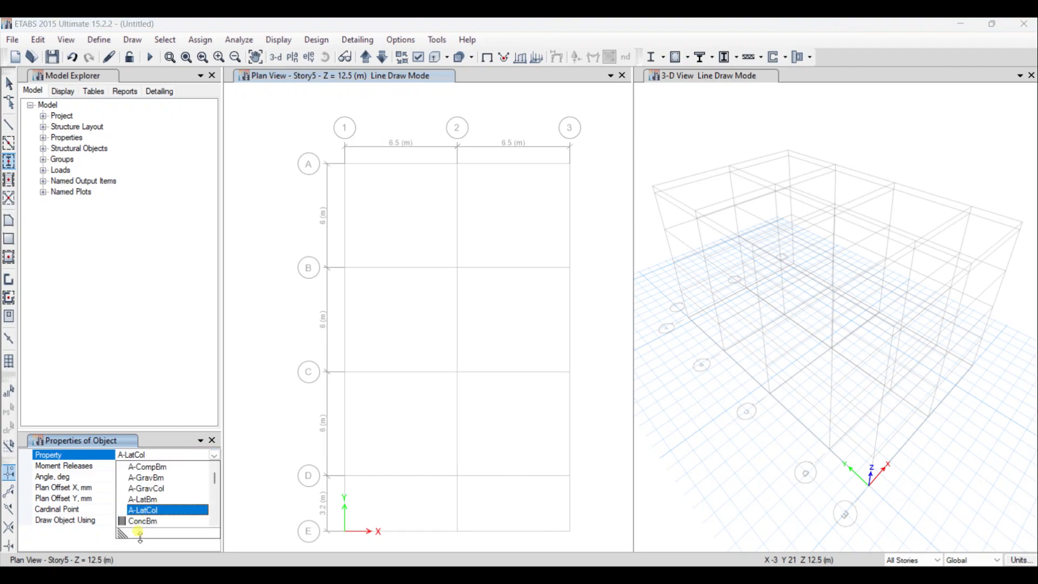
pyautogui.scroll(-10, 162, 511)
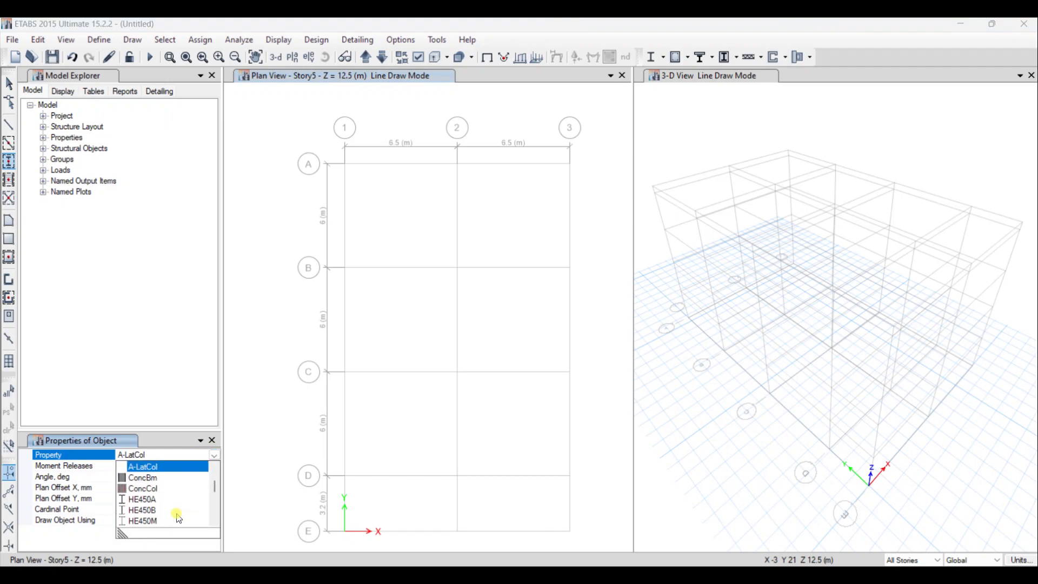
pyautogui.click(8, 184)
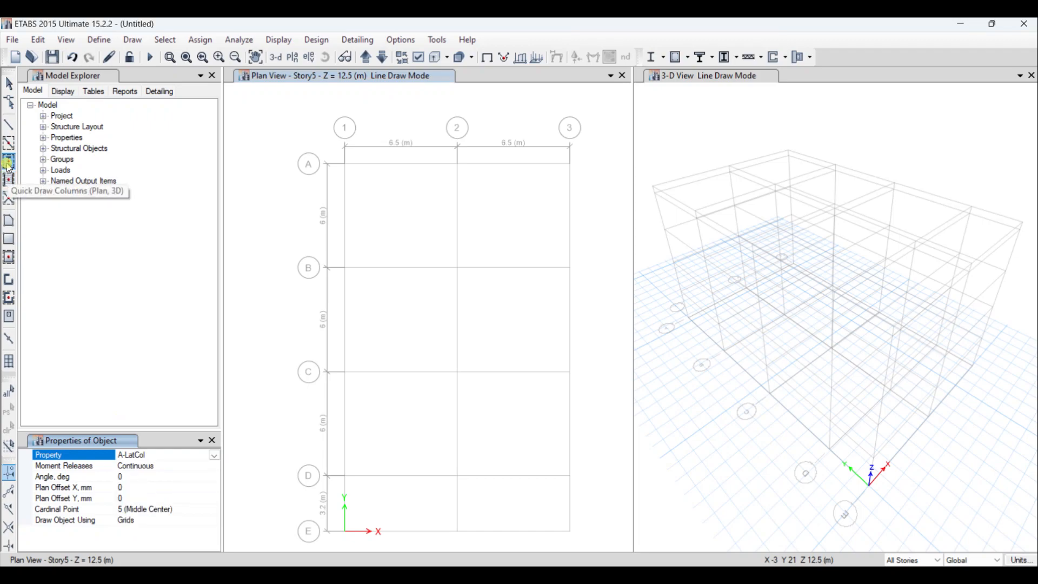
pyautogui.click(8, 165)
pyautogui.click(215, 455)
pyautogui.scroll(-9, 190, 518)
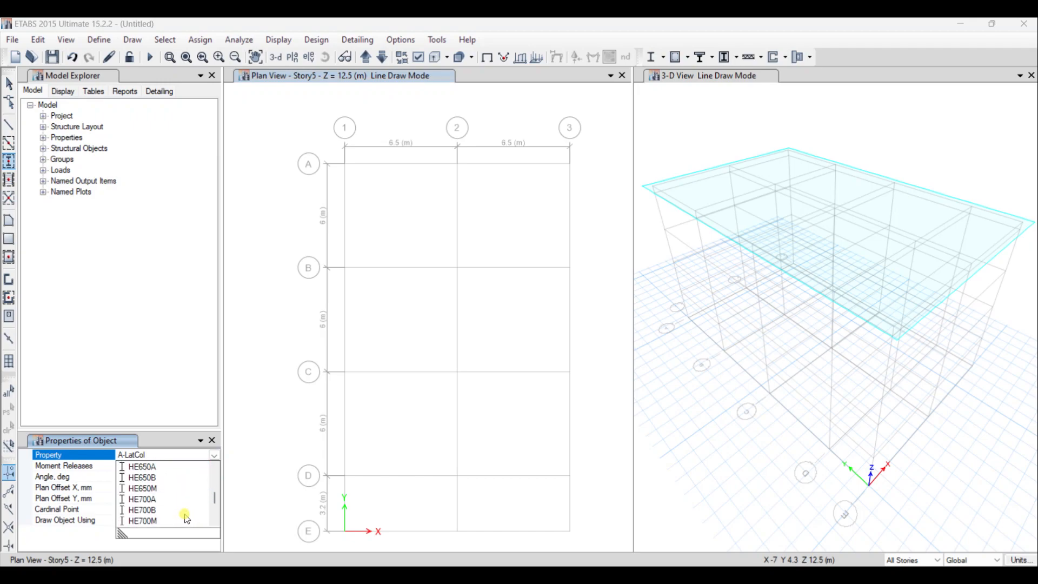
pyautogui.scroll(-2, 162, 520)
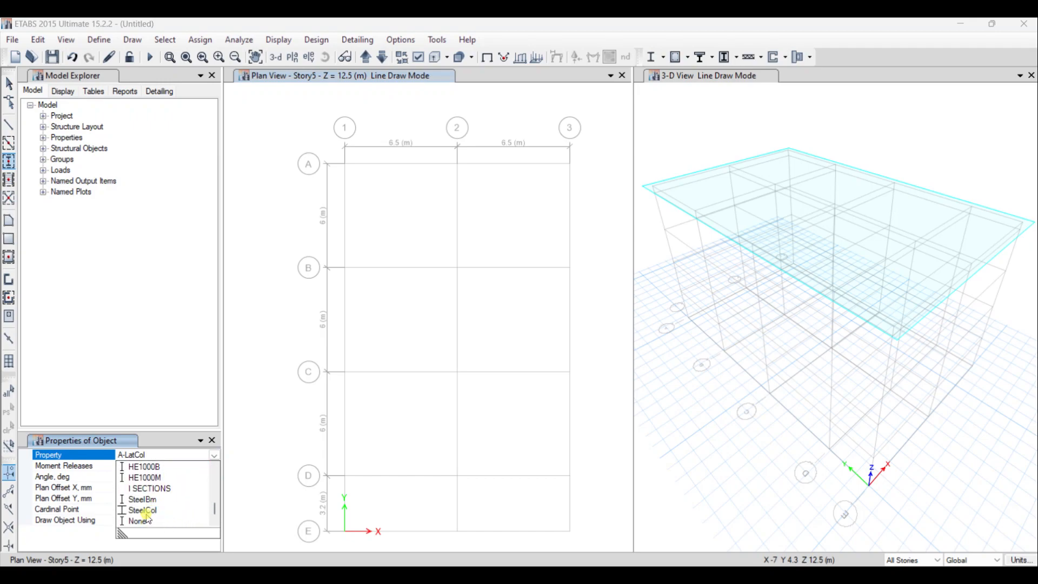
pyautogui.click(150, 488)
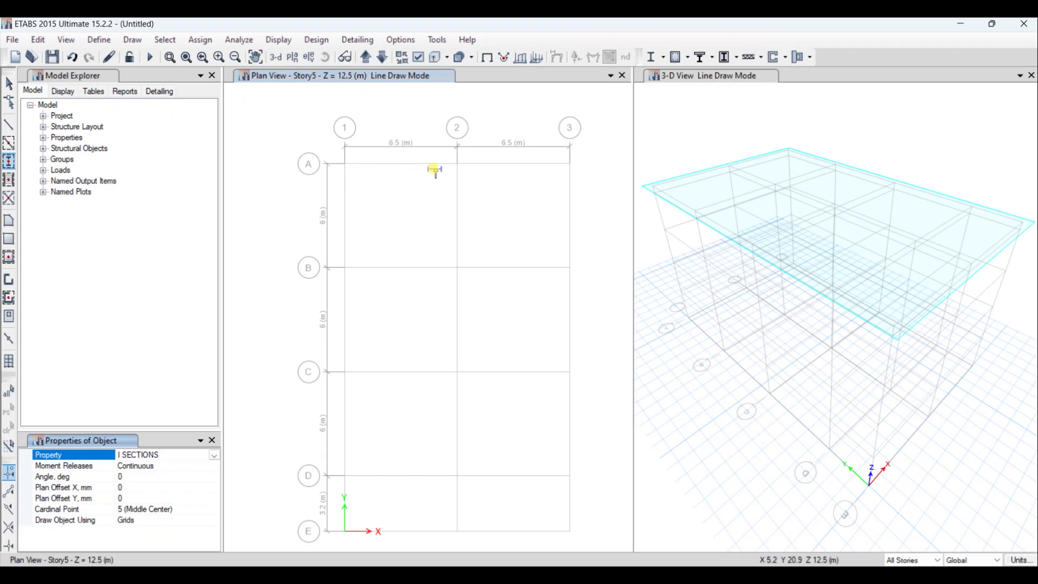
# - Place I SECTIONS columns through all stories on grid line 2 at its intersections with grids A to E
pyautogui.click(457, 163)
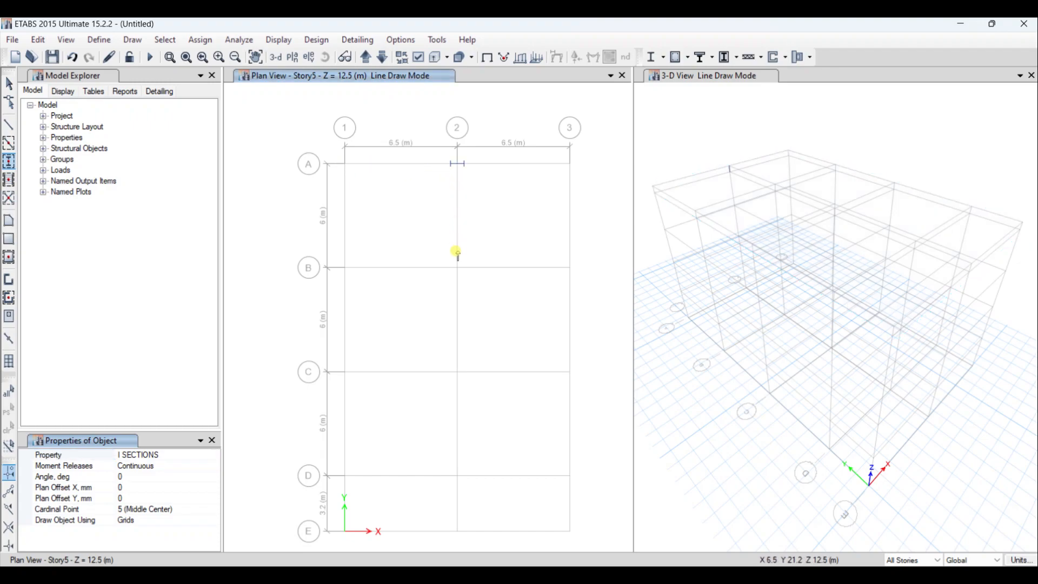
pyautogui.click(457, 267)
pyautogui.click(459, 382)
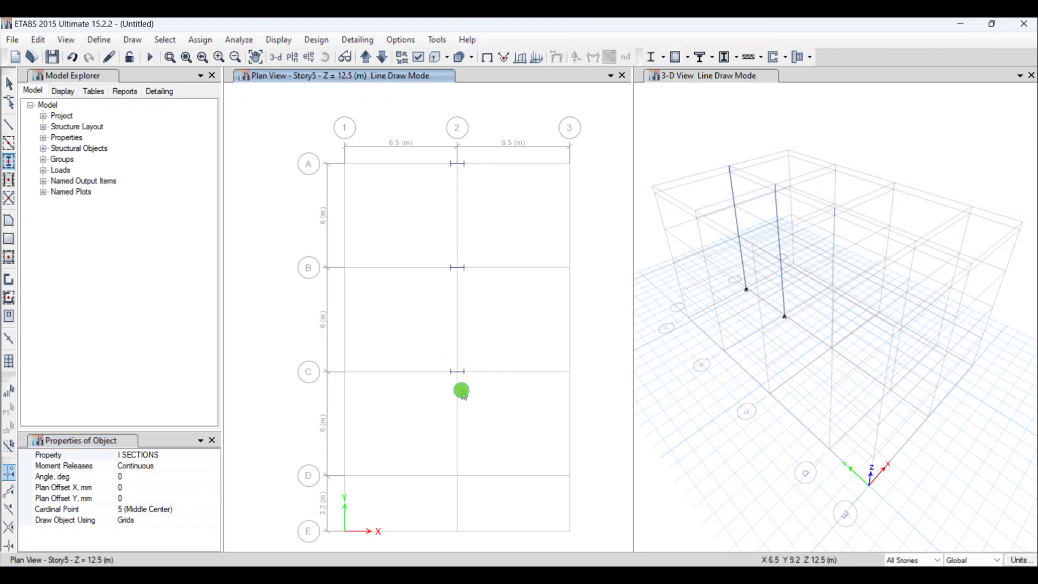
pyautogui.click(457, 476)
pyautogui.click(455, 531)
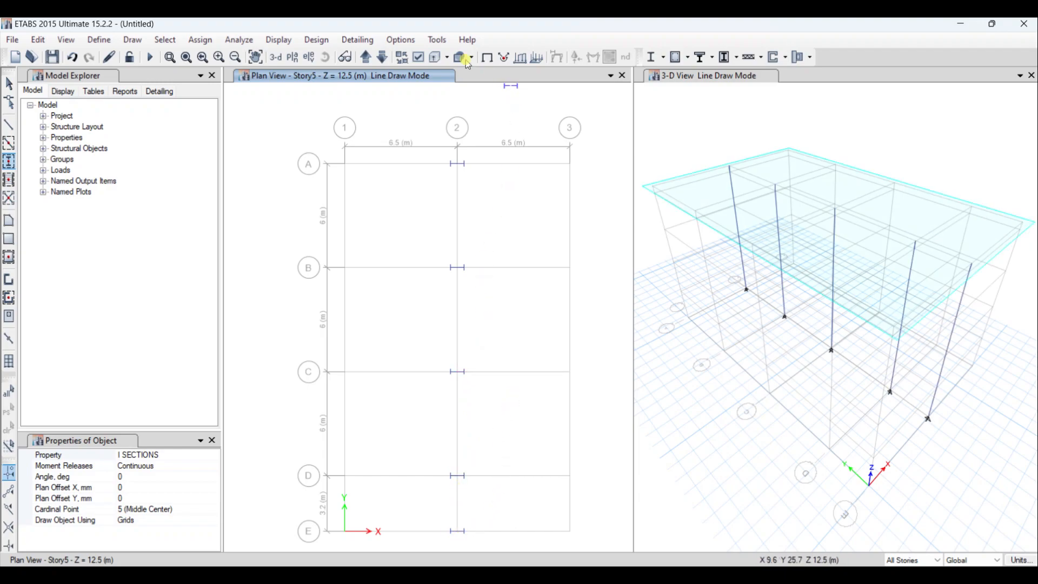
# - Bring the plan view down to the Base level and set the story scope to One Story
pyautogui.click(383, 58)
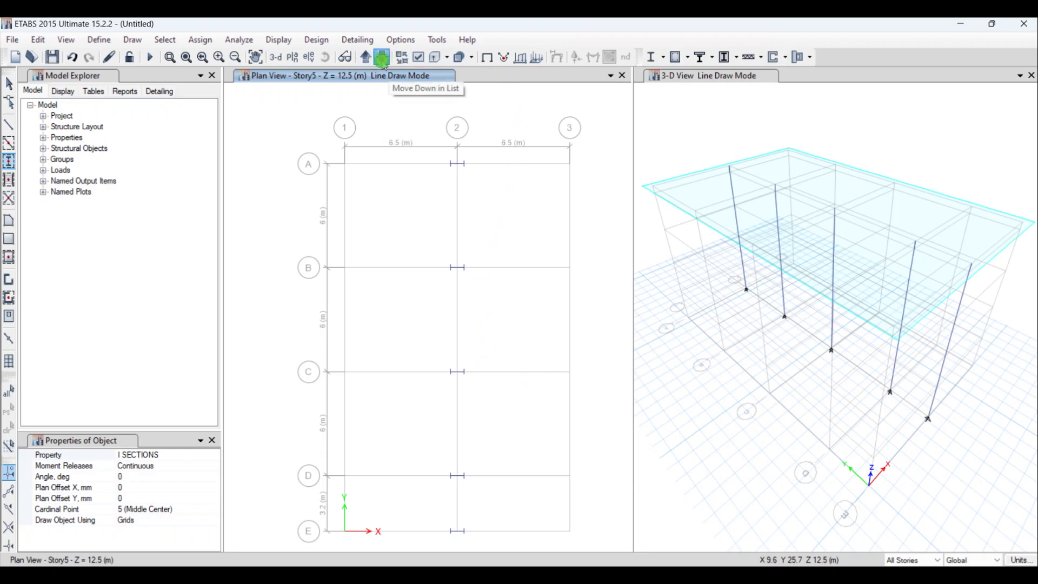
pyautogui.click(383, 58)
pyautogui.click(382, 58)
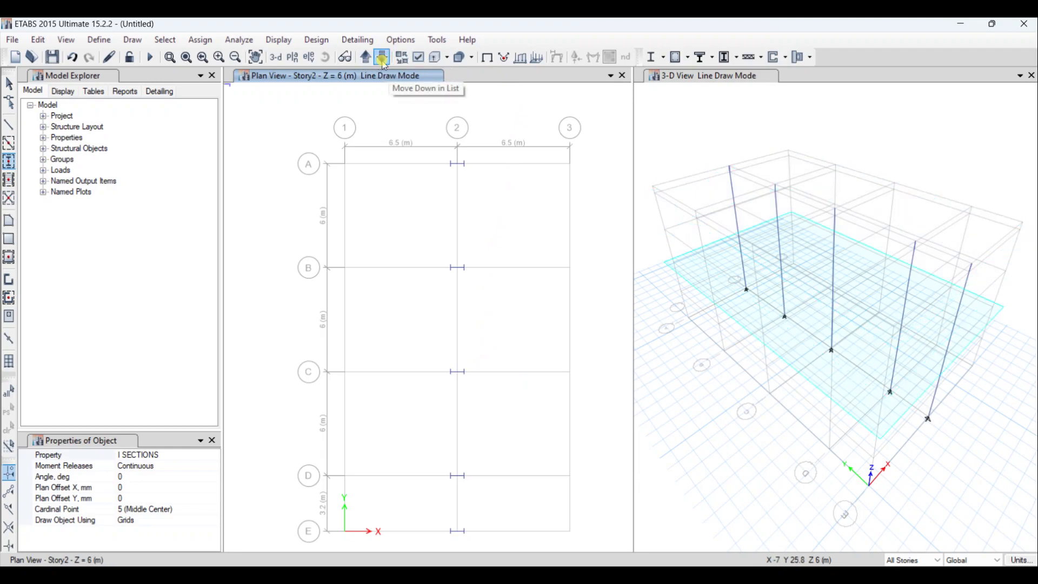
pyautogui.click(383, 58)
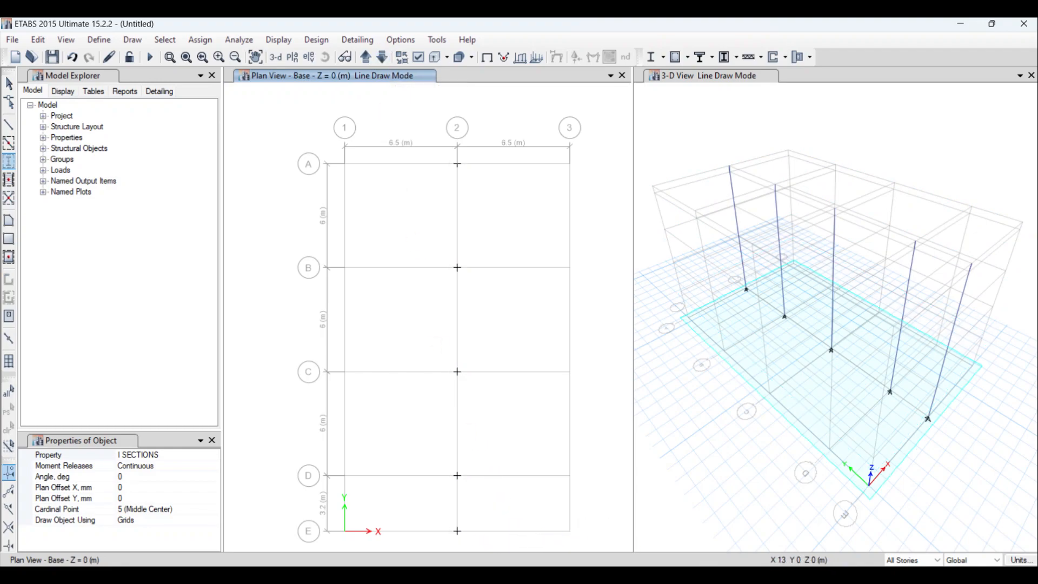
pyautogui.click(932, 559)
pyautogui.click(873, 572)
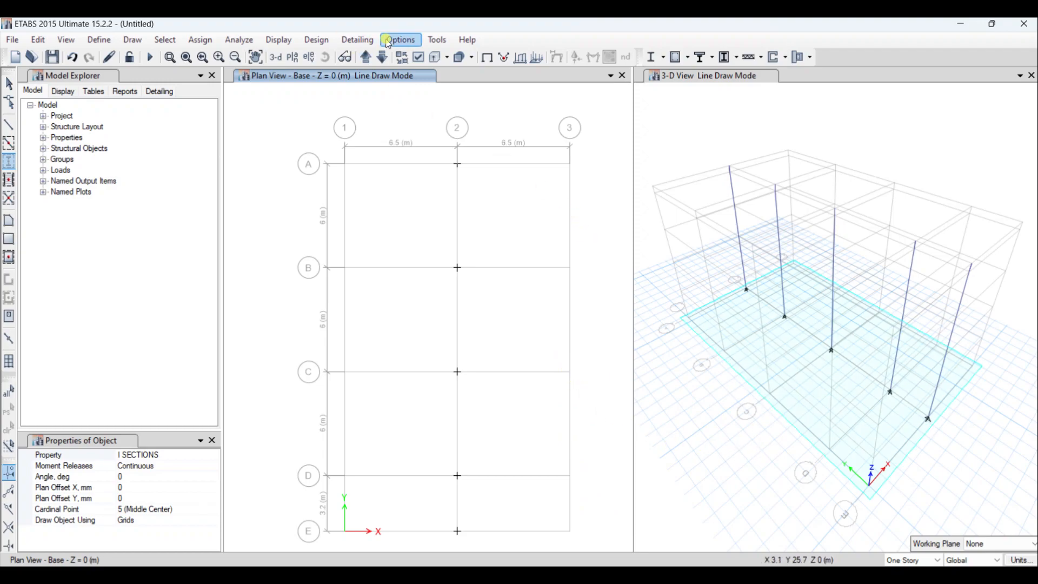
# - Go to the Story1 plan and place columns on grid line 3 at grids E, D, C, B and A
pyautogui.click(366, 57)
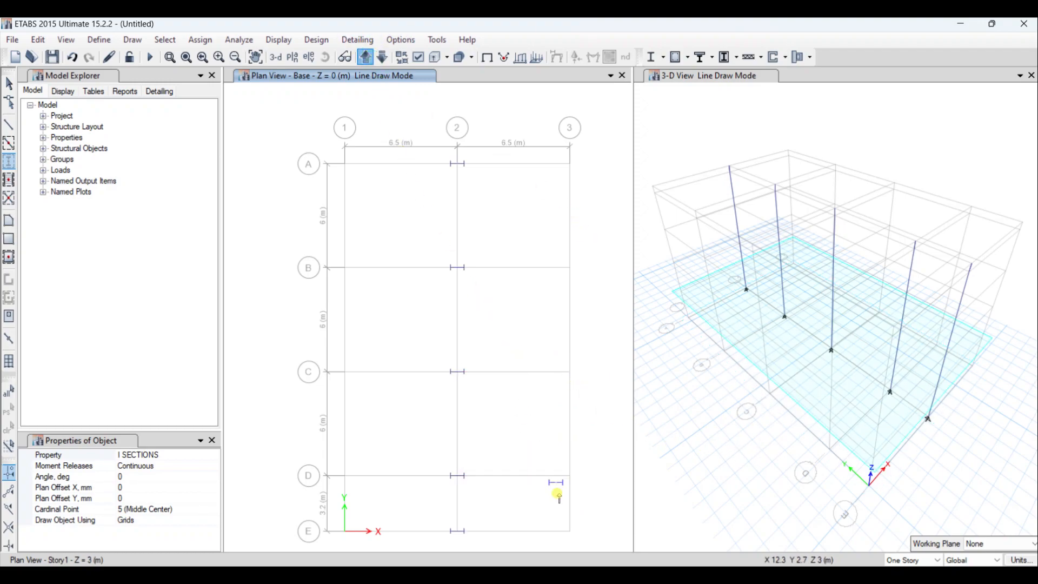
pyautogui.click(570, 531)
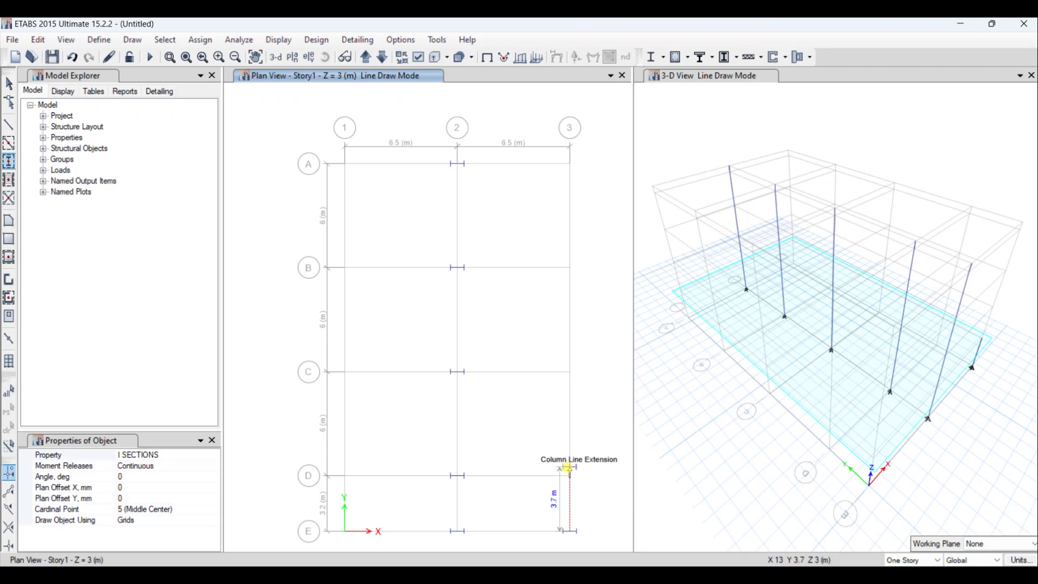
pyautogui.click(569, 476)
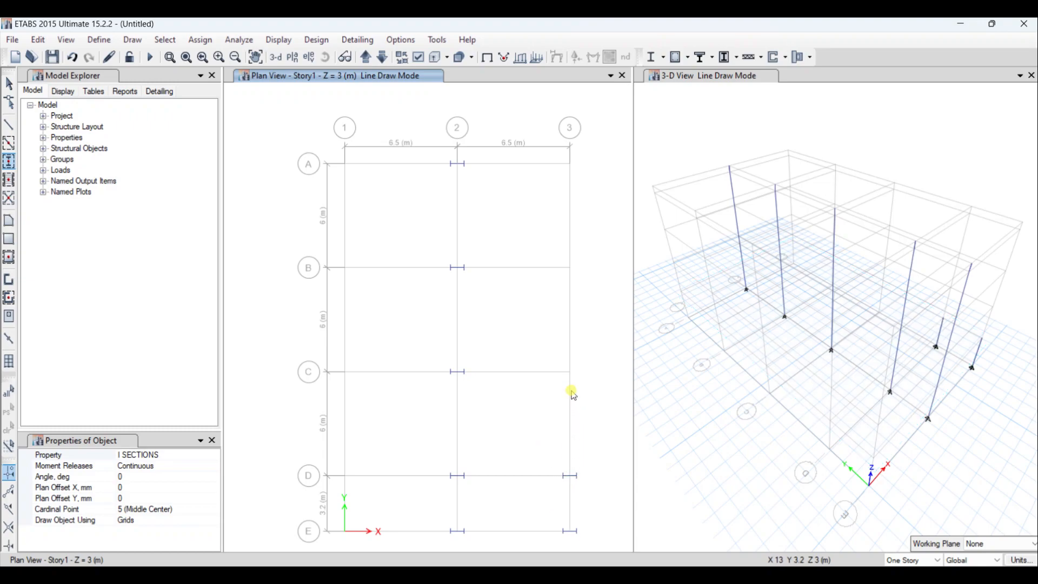
pyautogui.click(571, 372)
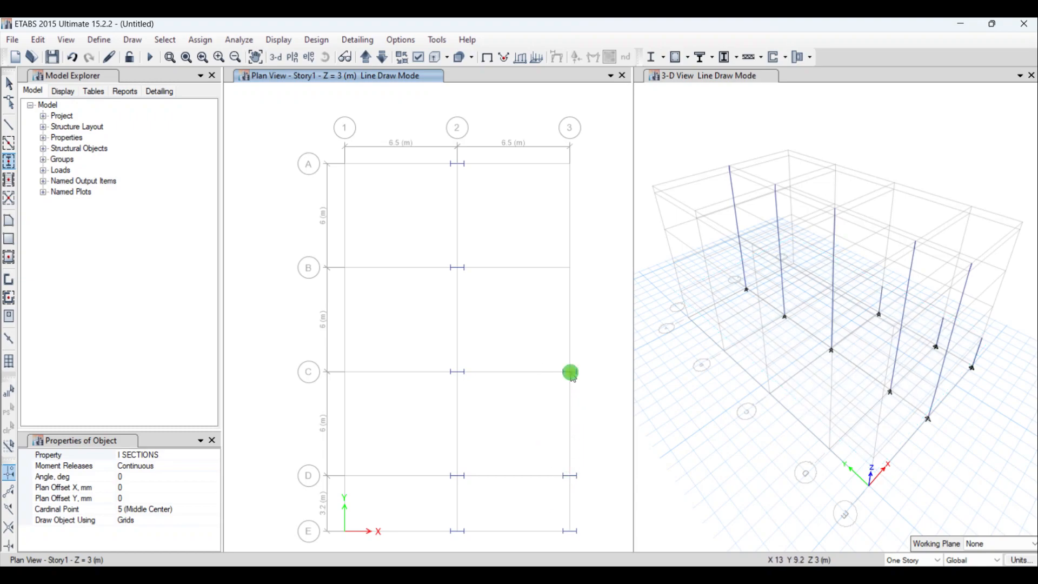
pyautogui.click(570, 267)
pyautogui.click(571, 164)
# - Place Story1 columns on grid line 1 at grids A, B, C, D and E
pyautogui.click(345, 164)
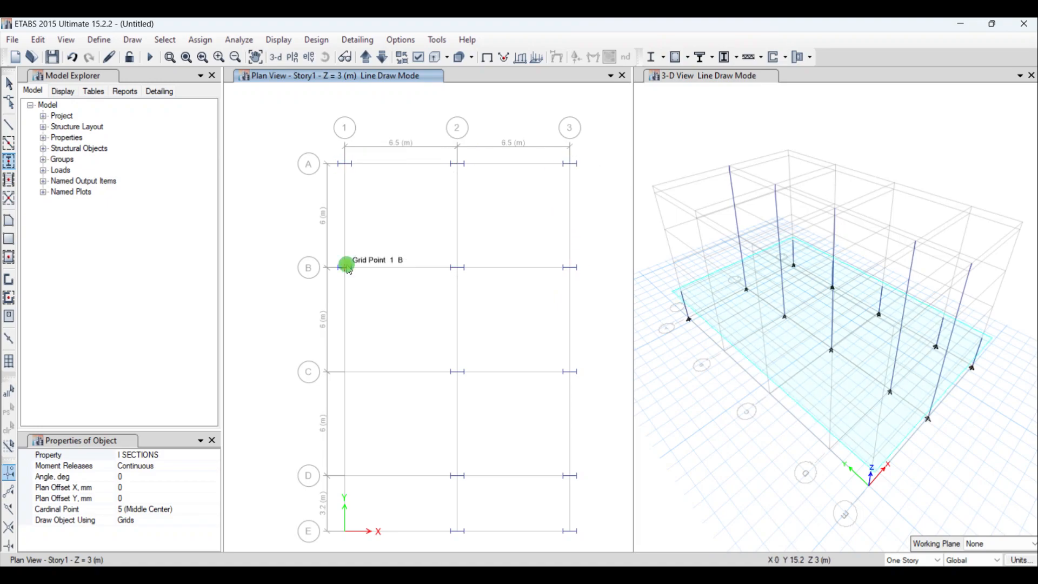
pyautogui.click(346, 267)
pyautogui.click(346, 372)
pyautogui.click(346, 476)
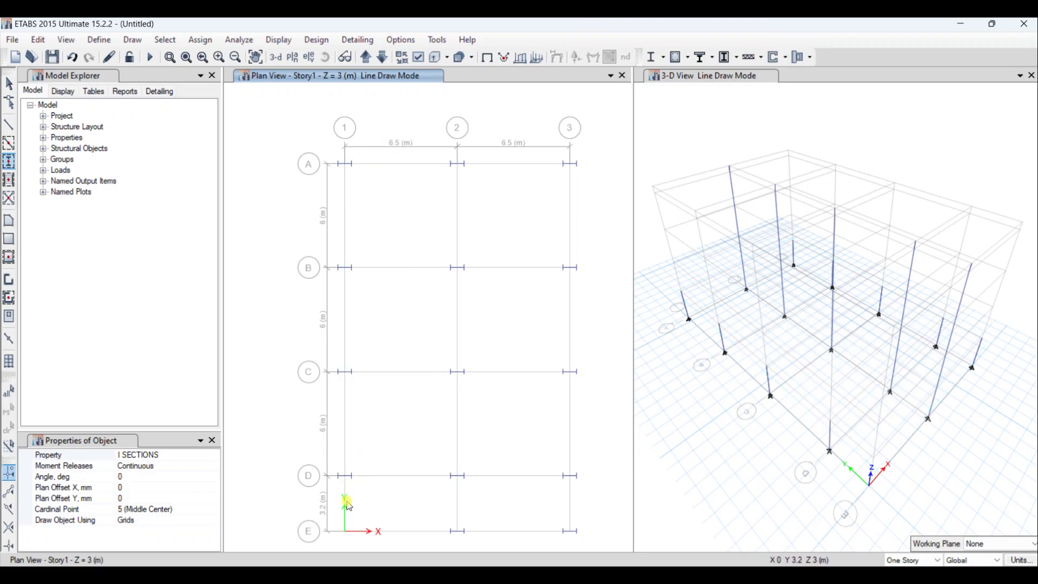
pyautogui.click(346, 531)
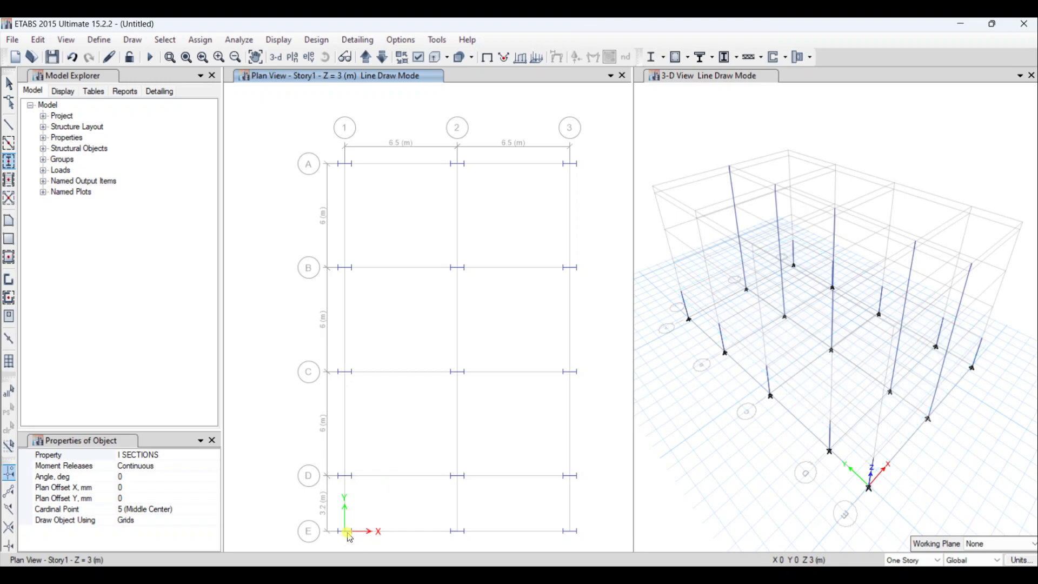
# - Go up to the Story2 plan and draw columns at all intersections of grid lines 3 and 1
pyautogui.click(365, 57)
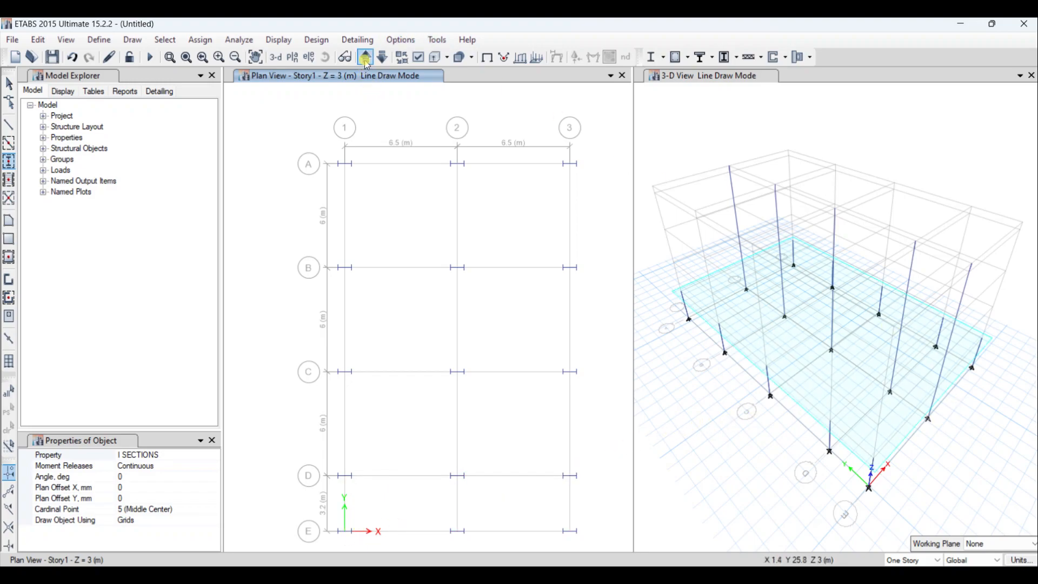
pyautogui.moveTo(548, 131); pyautogui.dragTo(592, 543)
pyautogui.moveTo(289, 94); pyautogui.dragTo(395, 541)
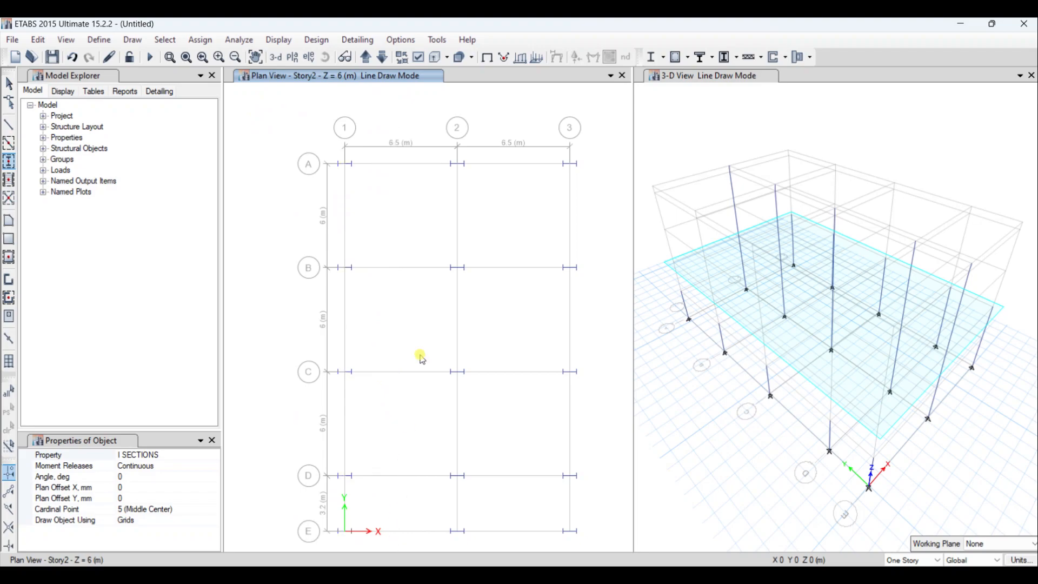
# - Go up to the Story3 plan and draw columns at all intersections of grid lines 3 and 1
pyautogui.click(367, 58)
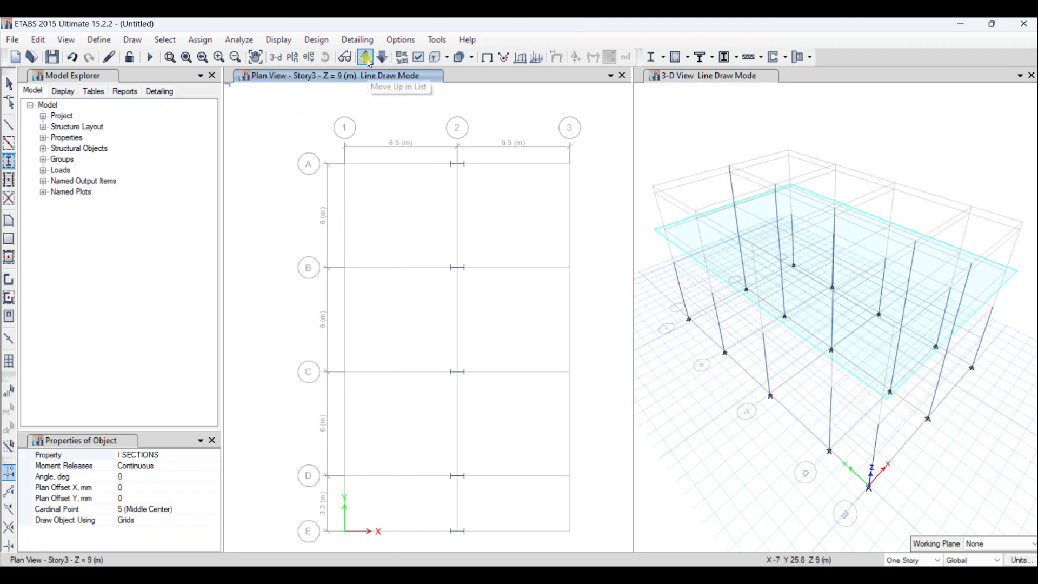
pyautogui.moveTo(549, 130); pyautogui.dragTo(597, 549)
pyautogui.moveTo(287, 128); pyautogui.dragTo(373, 542)
# - Go up to the Story4 plan and draw columns at all intersections of grid lines 1 and 3
pyautogui.click(366, 56)
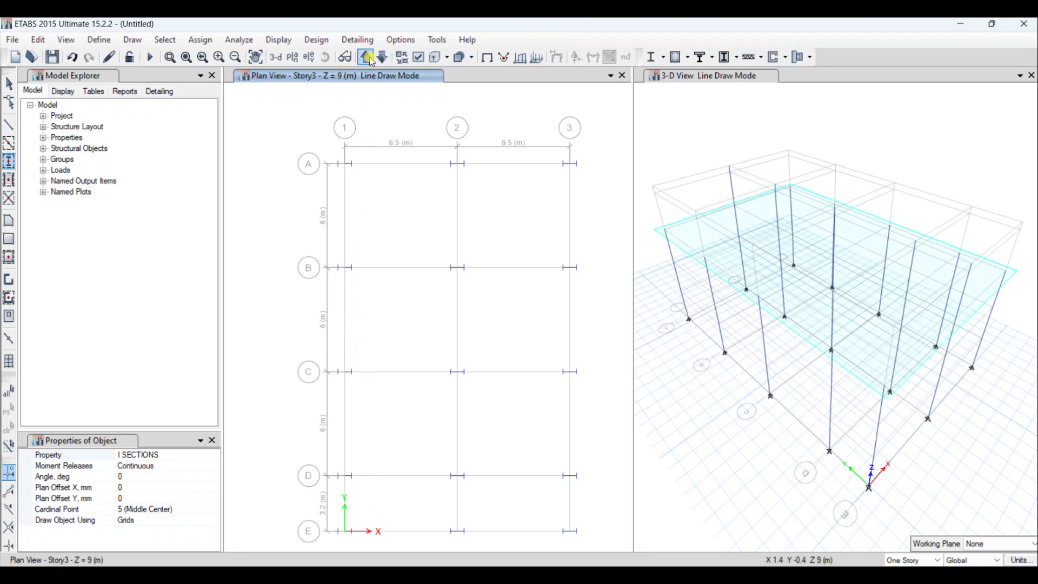
pyautogui.moveTo(323, 124); pyautogui.dragTo(402, 541)
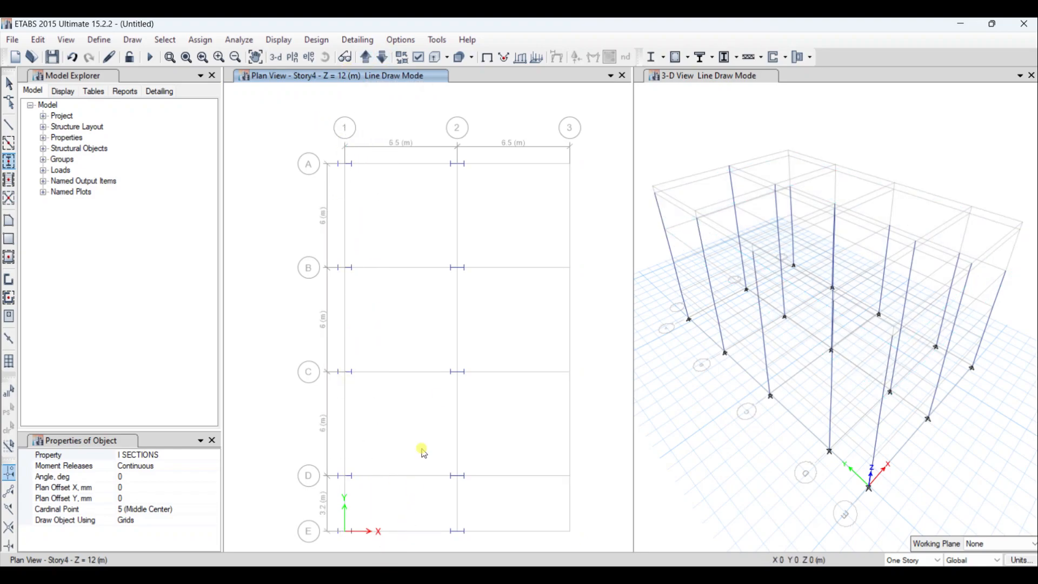
pyautogui.moveTo(521, 120); pyautogui.dragTo(593, 538)
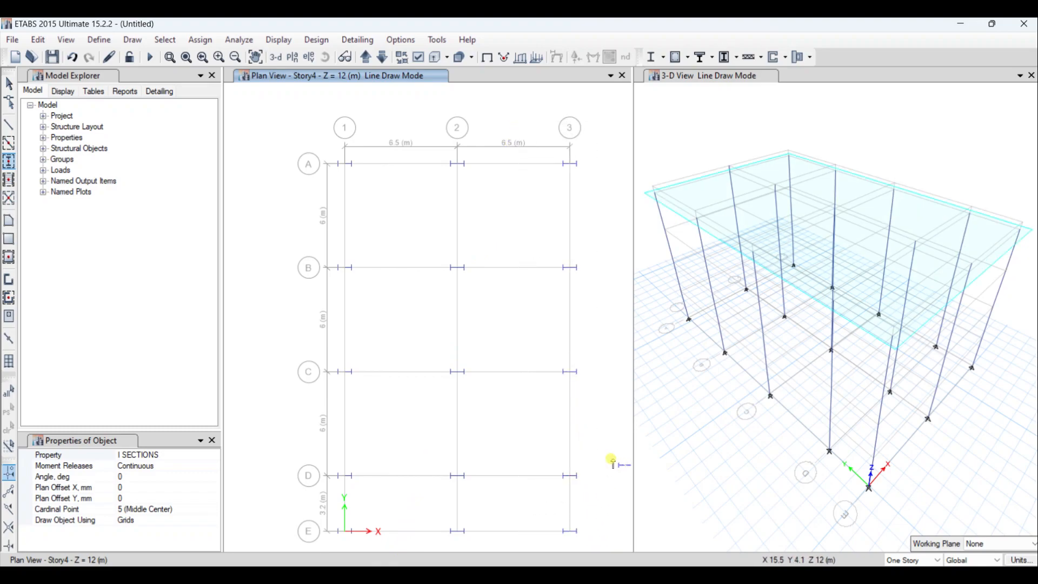
# - Check the column layout on the Story5, Base and Story1 plans, ending on the Story2 plan
pyautogui.click(367, 56)
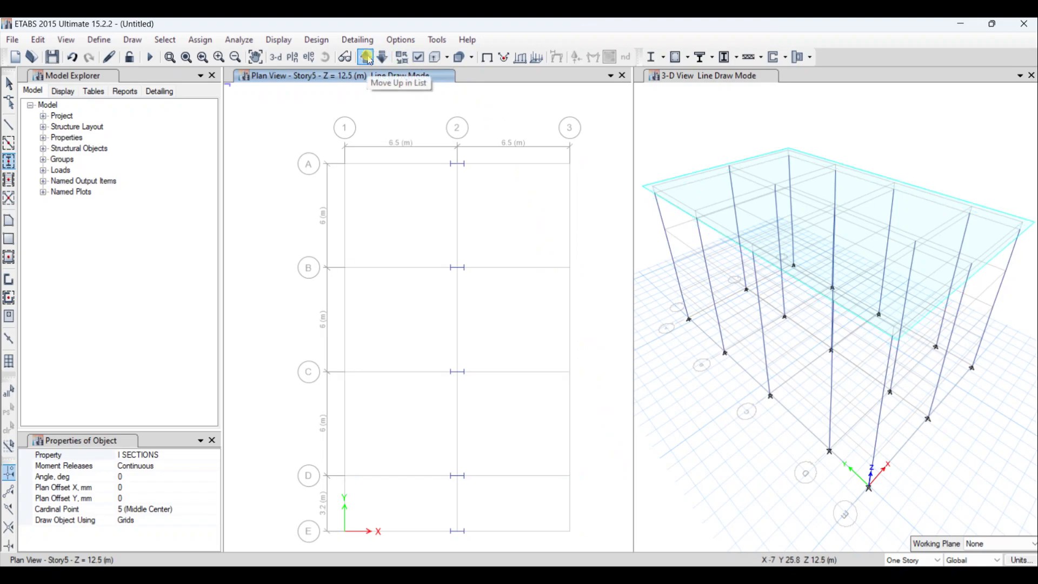
pyautogui.click(369, 60)
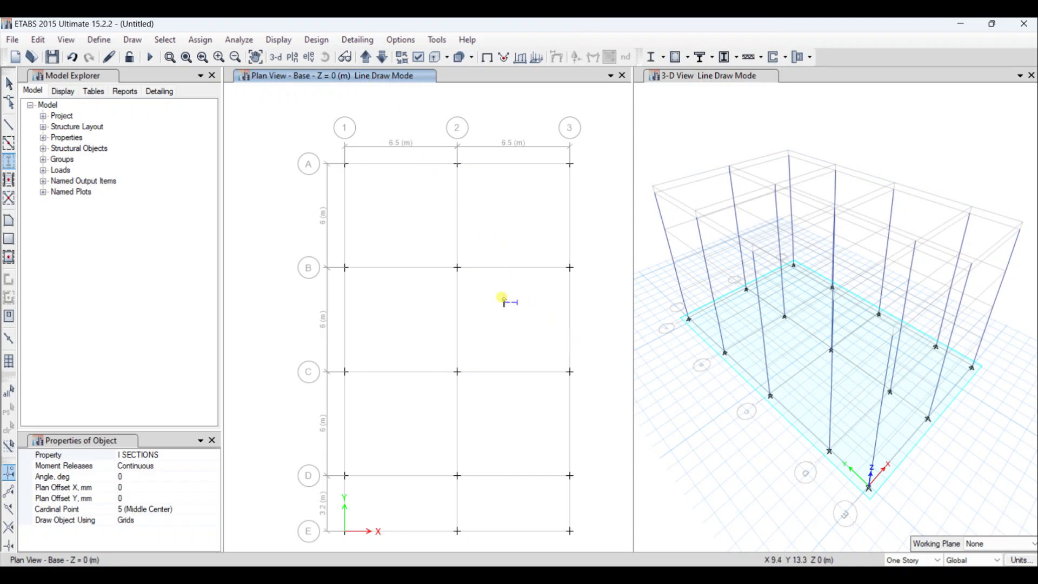
pyautogui.click(367, 59)
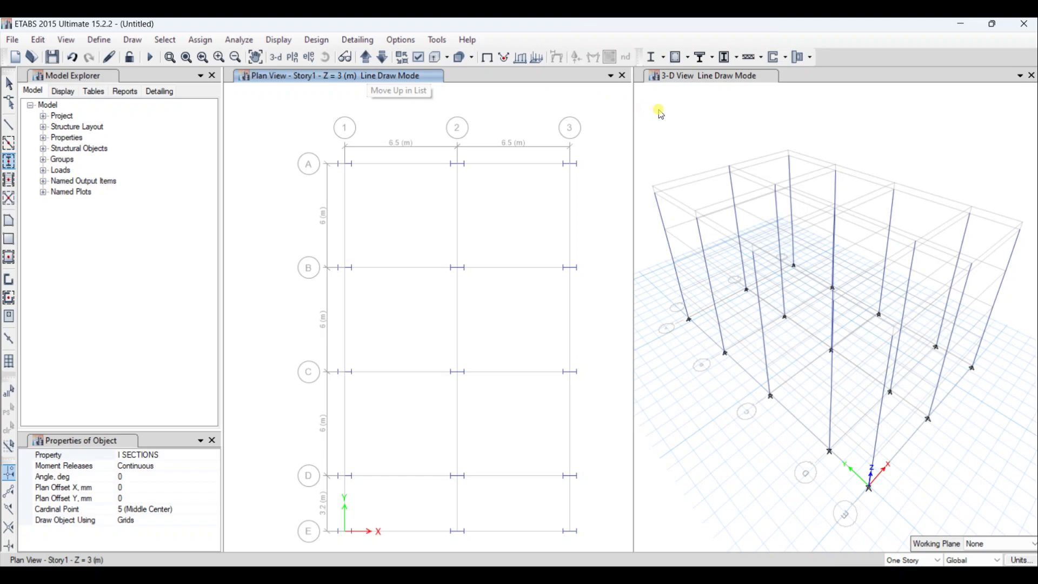
pyautogui.click(365, 56)
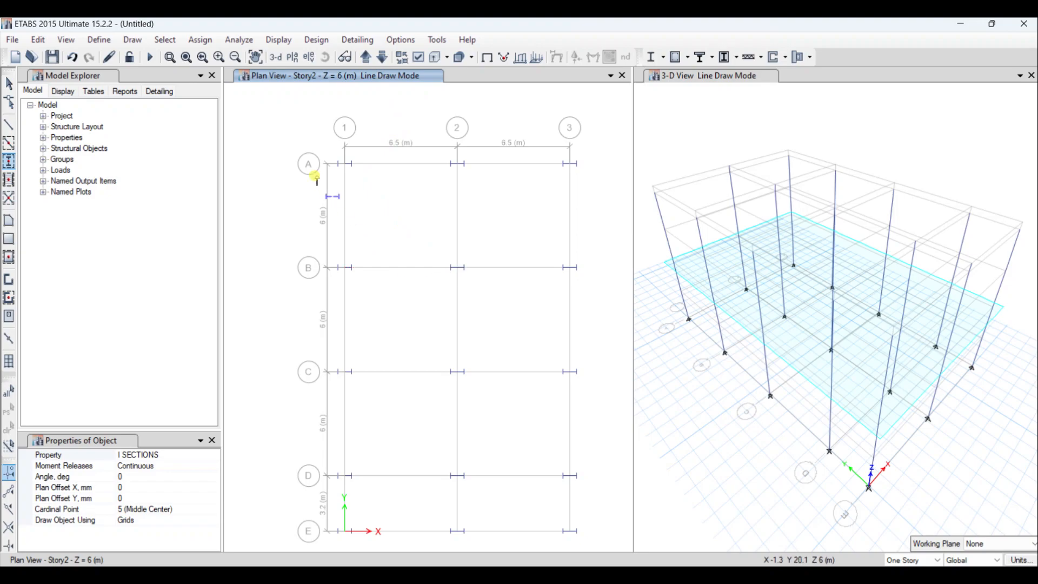
pyautogui.moveTo(297, 119); pyautogui.dragTo(598, 544)
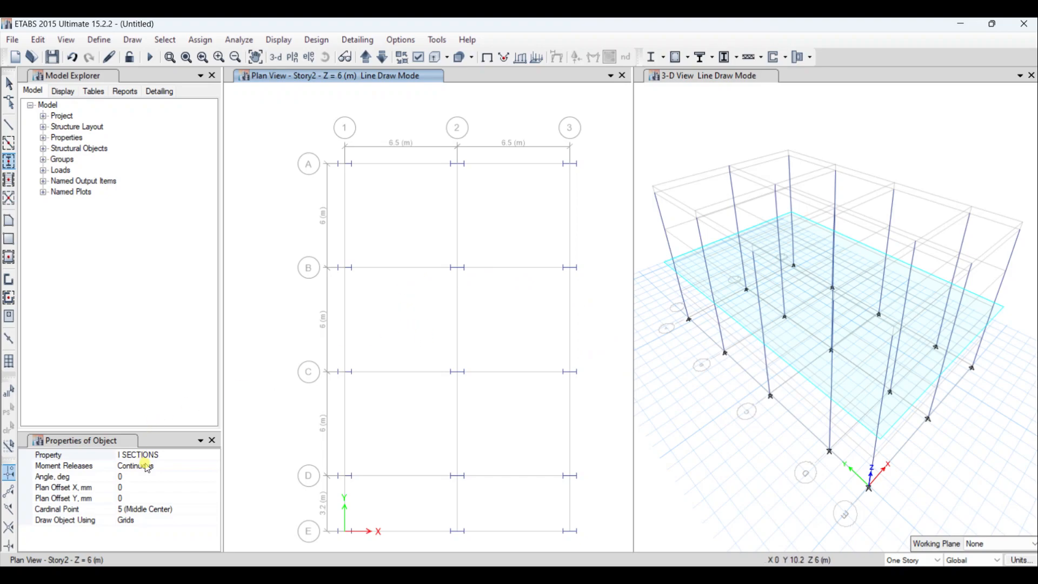
# - Draw I SECTIONS frame beams along all grid lines of the Story2 plan
pyautogui.click(167, 456)
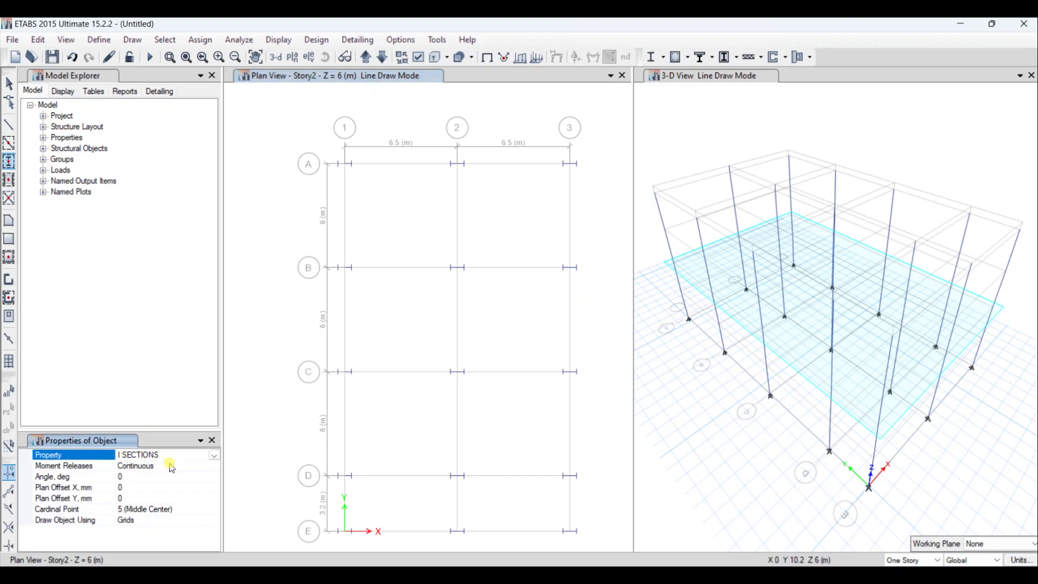
pyautogui.click(9, 166)
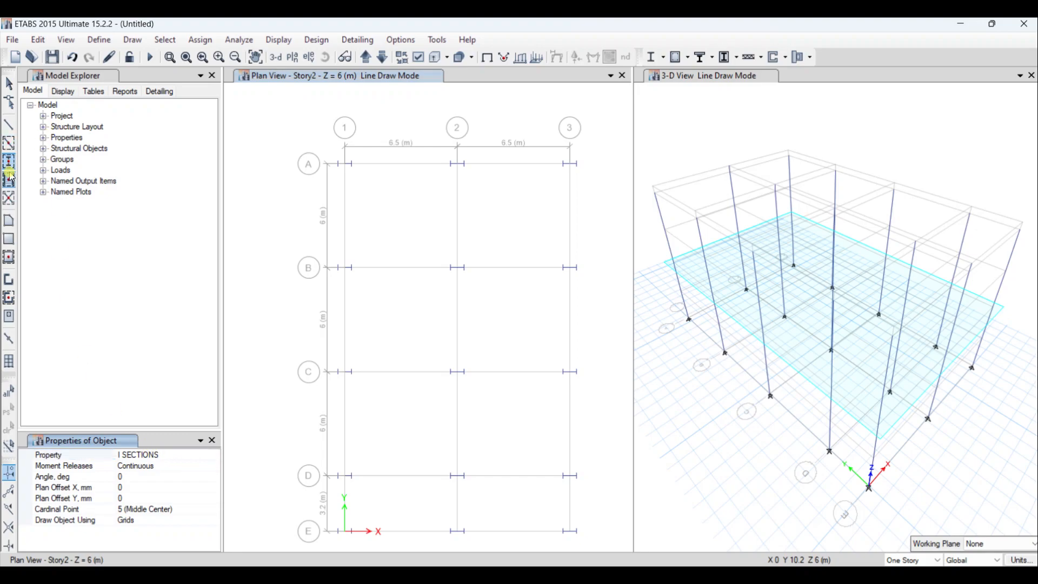
pyautogui.click(13, 147)
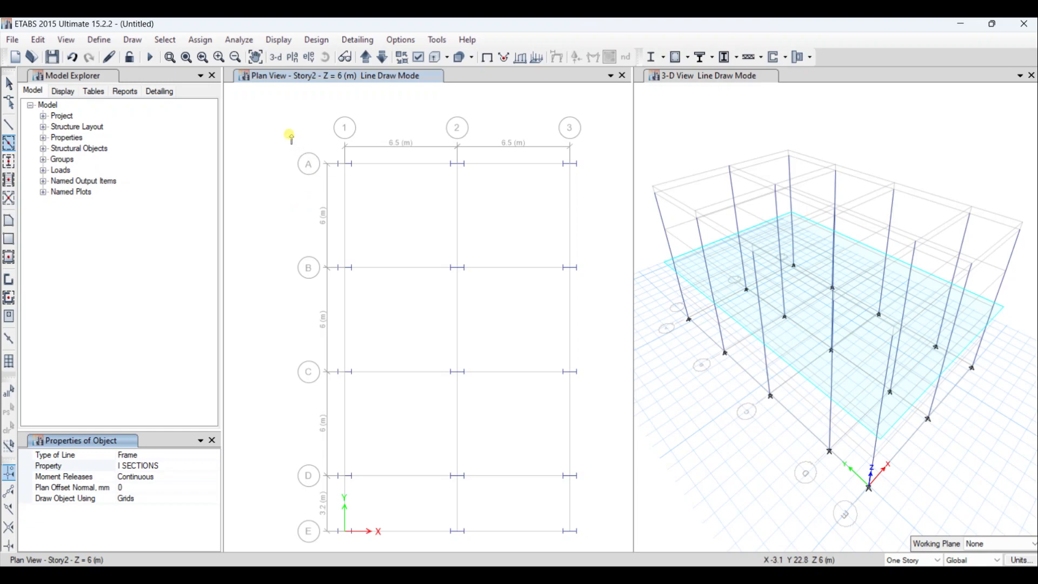
pyautogui.moveTo(289, 138)
pyautogui.mouseDown()
pyautogui.moveTo(463, 297)
pyautogui.moveTo(628, 507)
pyautogui.moveTo(638, 546)
pyautogui.mouseUp()
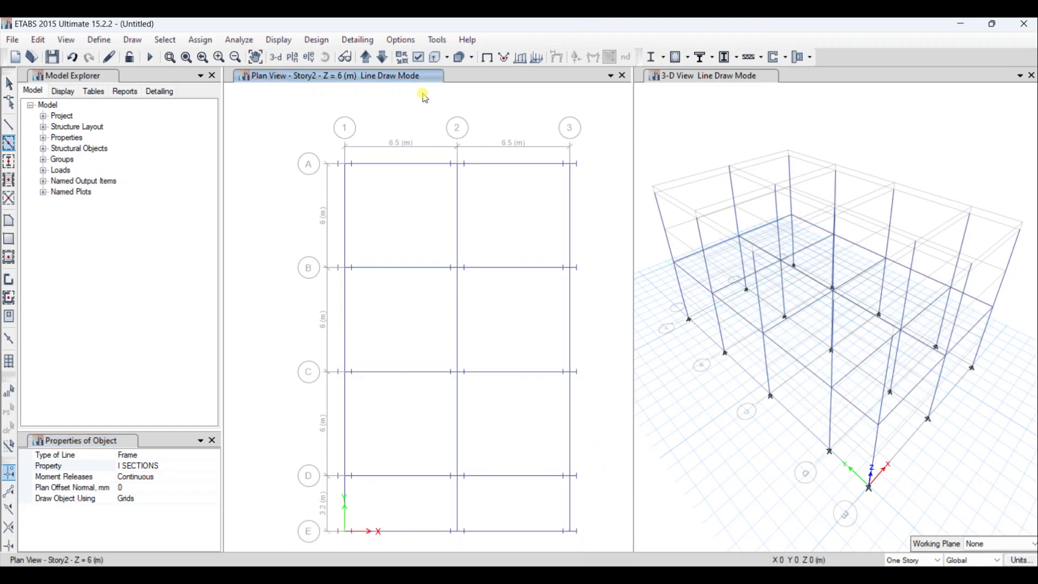
# - Draw I SECTIONS beams along all grid lines of the Story3 and Story4 plans
pyautogui.click(372, 60)
pyautogui.moveTo(298, 120)
pyautogui.mouseDown()
pyautogui.moveTo(626, 526)
pyautogui.moveTo(627, 543)
pyautogui.mouseUp()
pyautogui.click(376, 76)
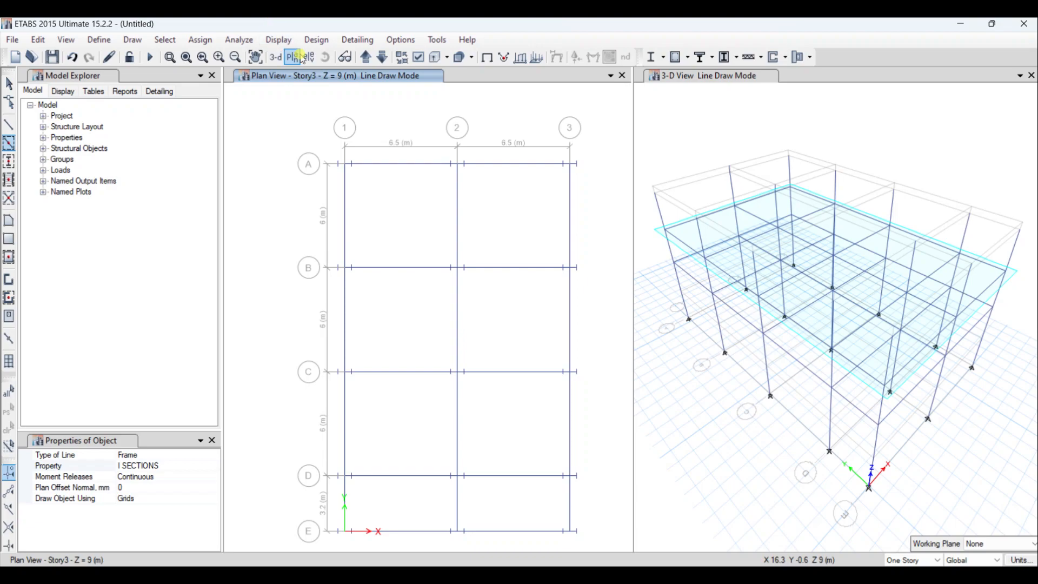
pyautogui.click(366, 57)
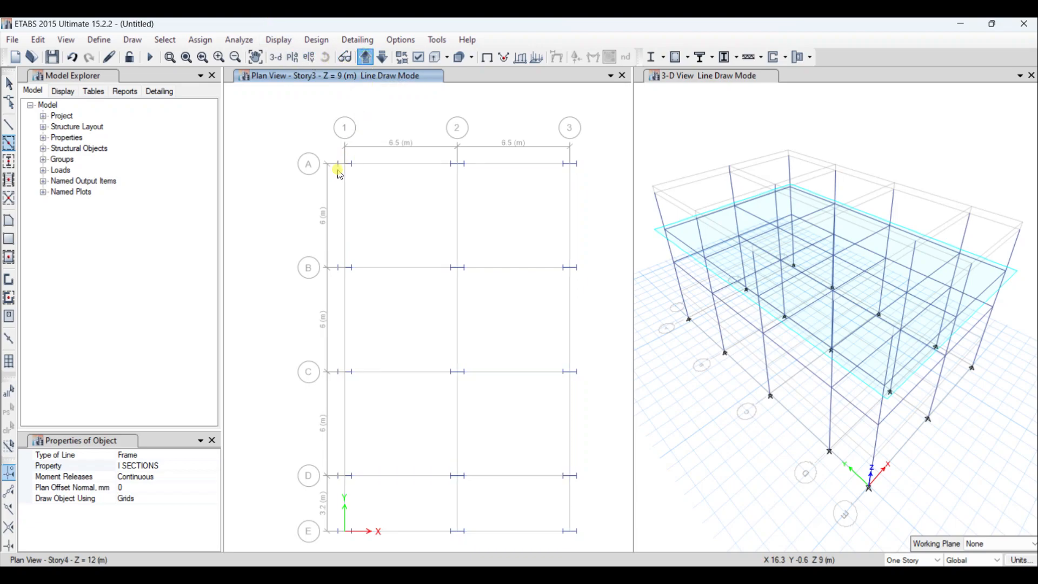
pyautogui.moveTo(267, 113)
pyautogui.mouseDown()
pyautogui.moveTo(495, 332)
pyautogui.moveTo(560, 522)
pyautogui.moveTo(589, 562)
pyautogui.moveTo(599, 546)
pyautogui.mouseUp()
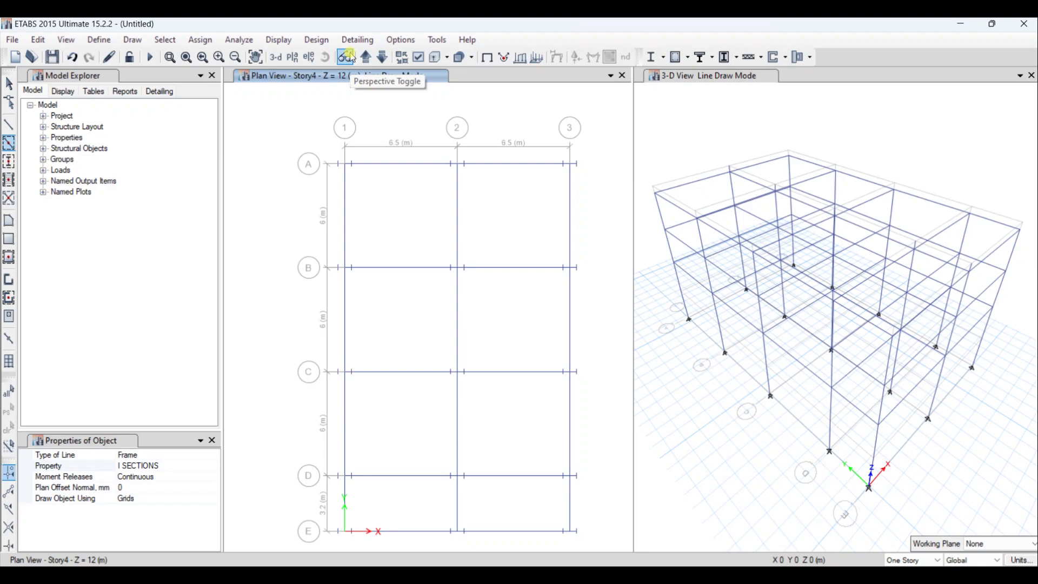
# - Go up to the Story5 plan and draw I SECTIONS beams along grid line 2
pyautogui.click(366, 57)
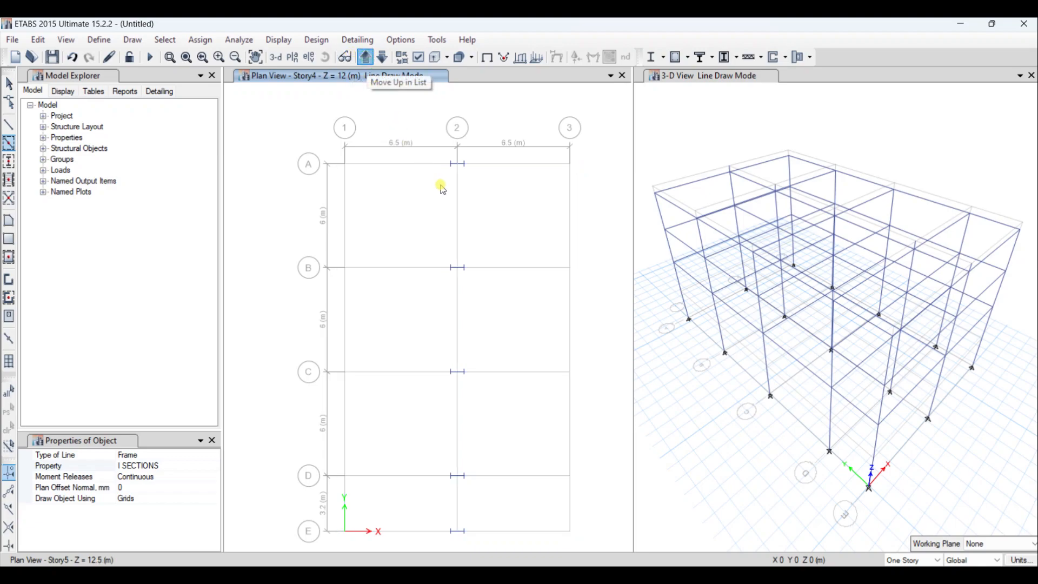
pyautogui.moveTo(441, 138); pyautogui.dragTo(507, 547)
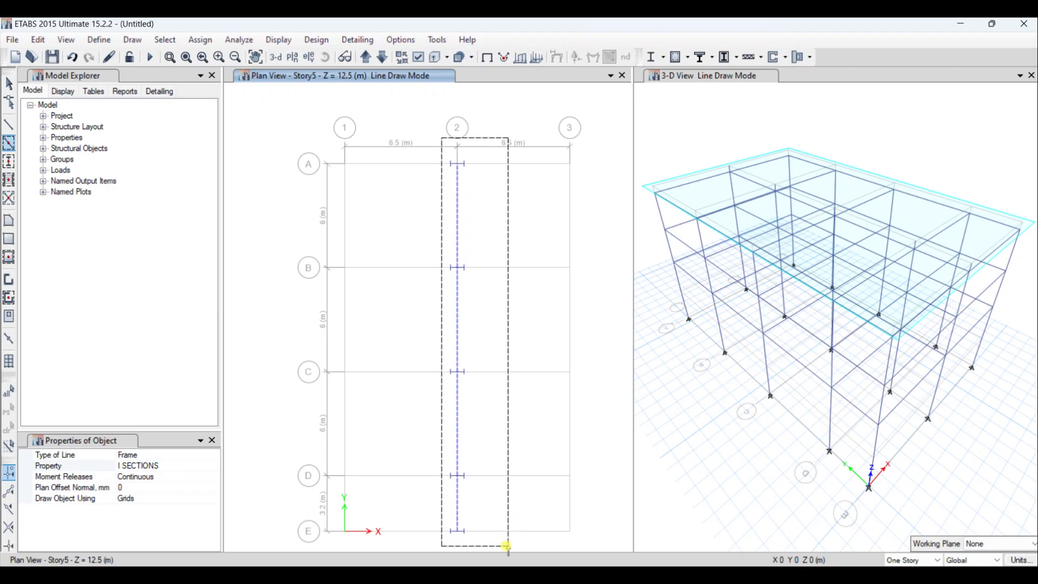
pyautogui.moveTo(507, 547); pyautogui.dragTo(508, 549)
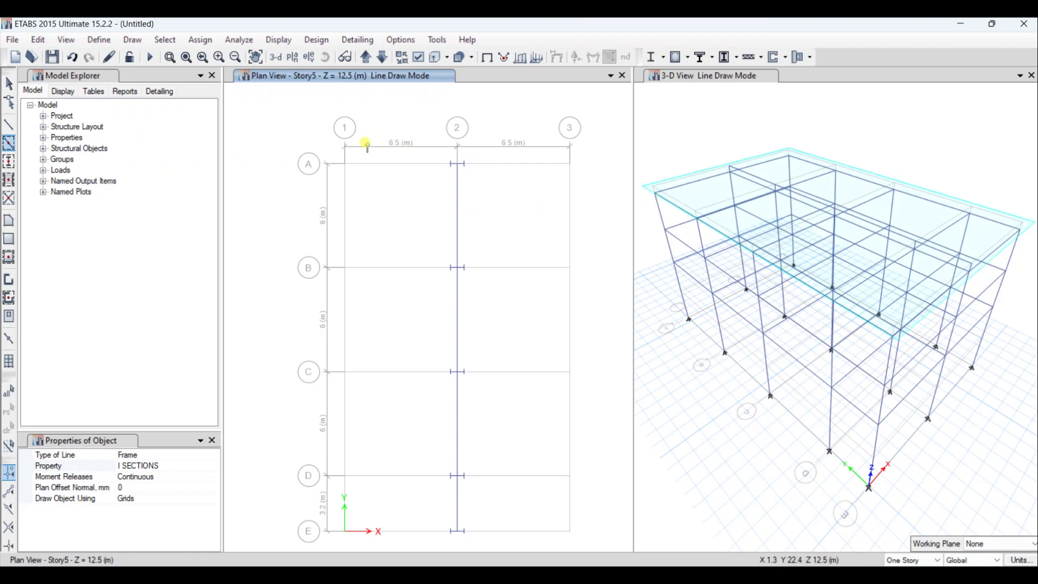
# - Undo the drawn beams and the Story3 and Story4 columns on grid lines 1 and 3
pyautogui.click(11, 129)
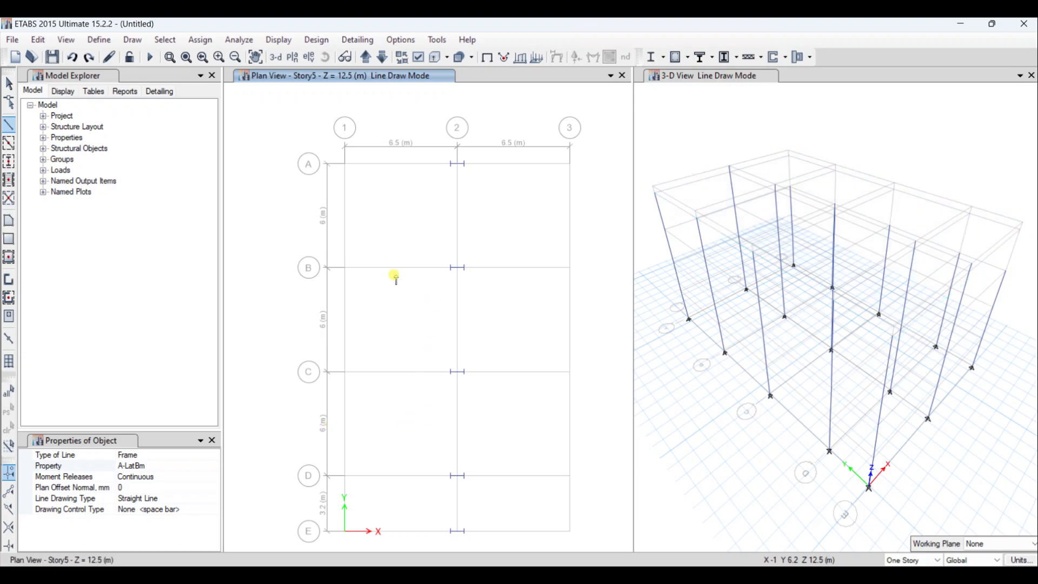
pyautogui.click(382, 58)
pyautogui.click(383, 58)
pyautogui.click(383, 59)
pyautogui.click(382, 58)
pyautogui.click(382, 59)
pyautogui.click(382, 58)
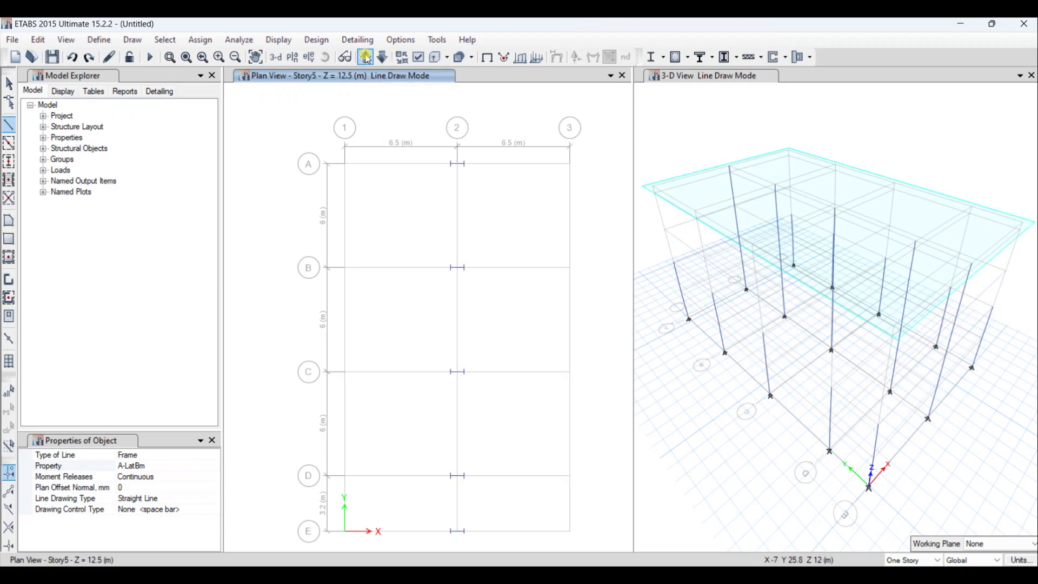
# - Check the column layout on the Story5, Base and Story1 plans
pyautogui.click(366, 57)
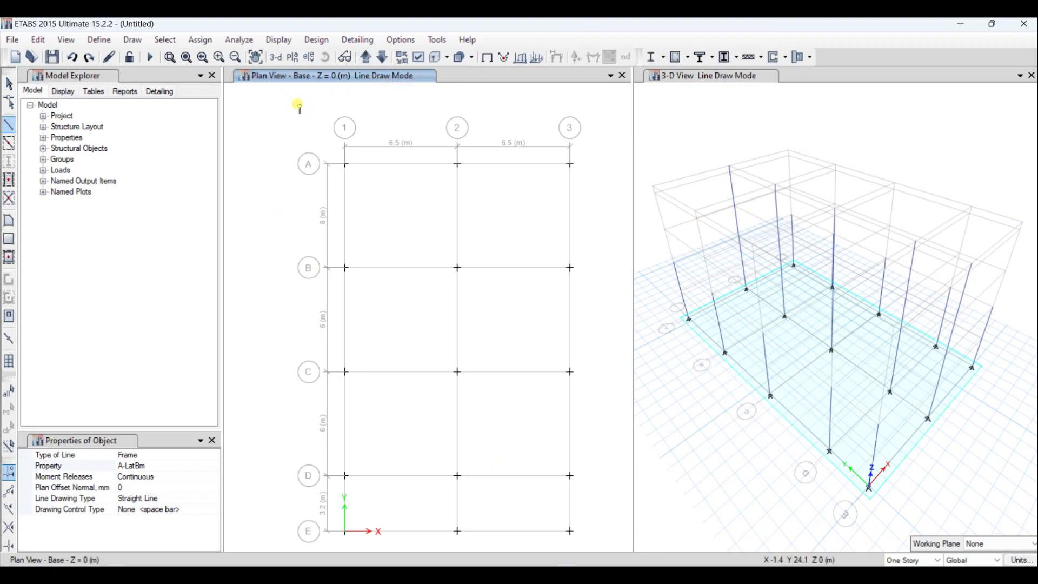
pyautogui.click(219, 57)
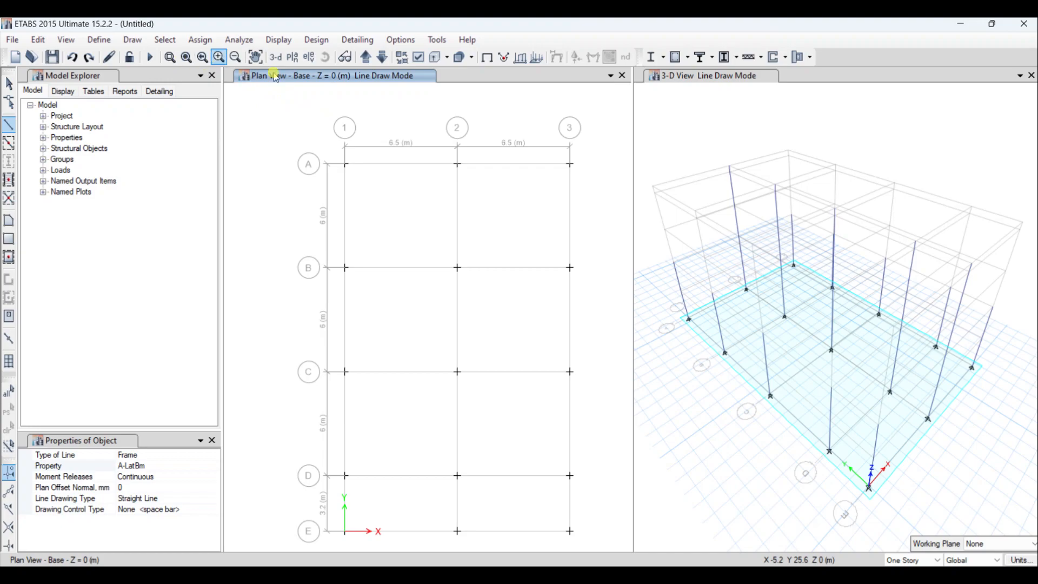
pyautogui.click(364, 58)
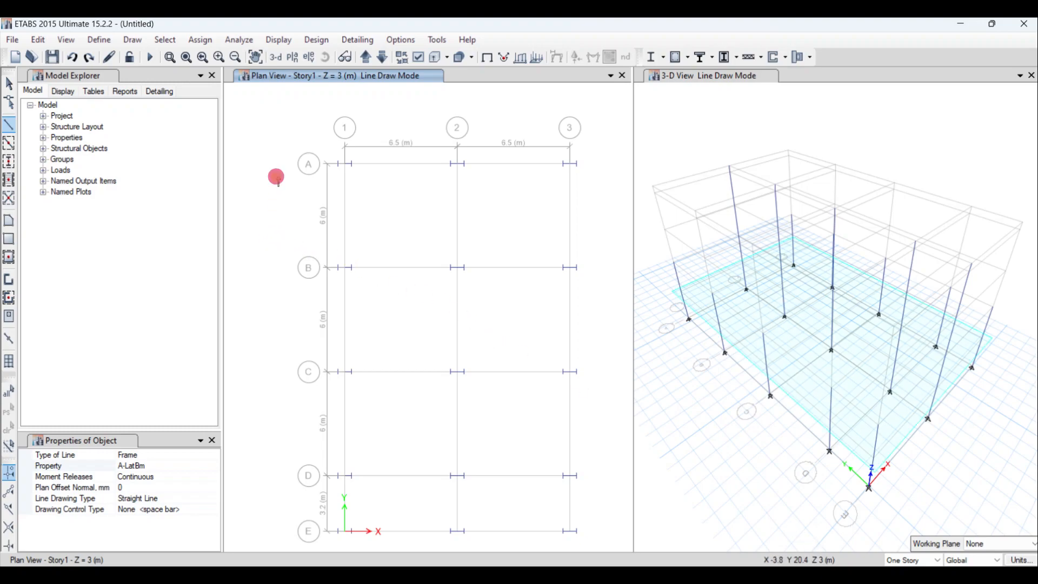
# - Review the story heights in the story data and display the elevation along grid line 1
pyautogui.click(7, 85)
pyautogui.rightClick(267, 129)
pyautogui.click(285, 133)
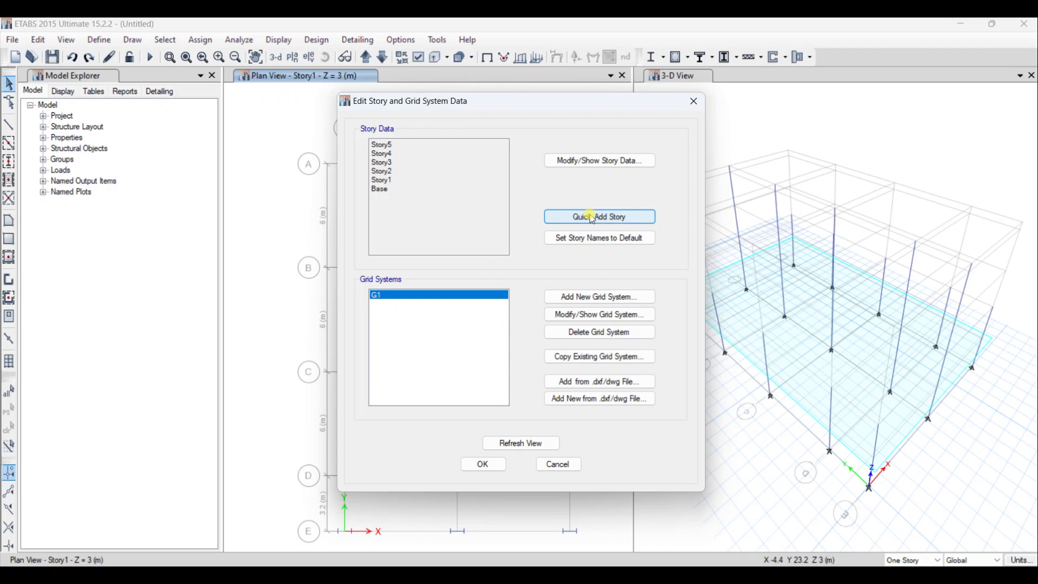
pyautogui.click(599, 160)
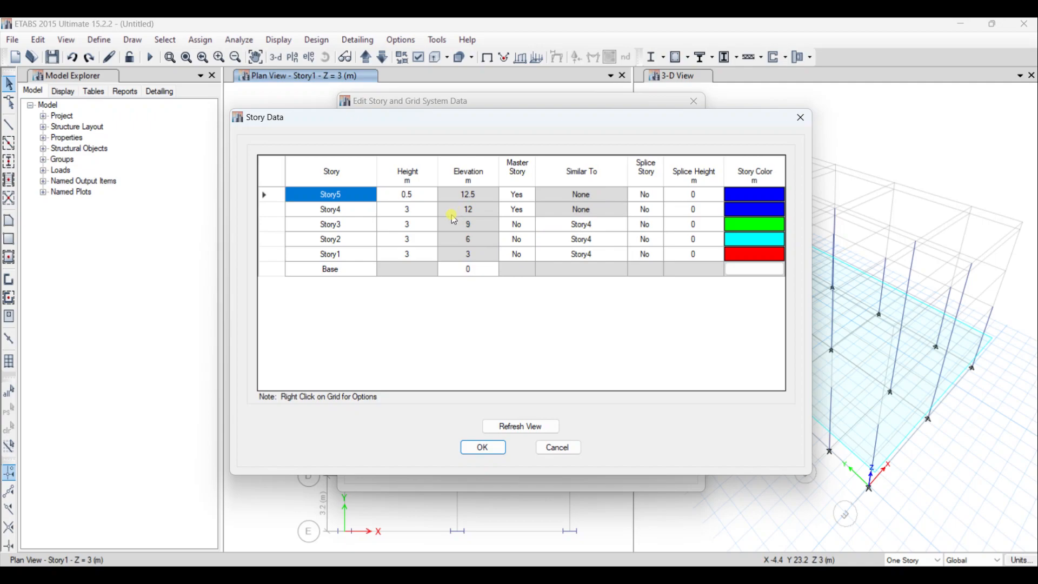
pyautogui.click(419, 253)
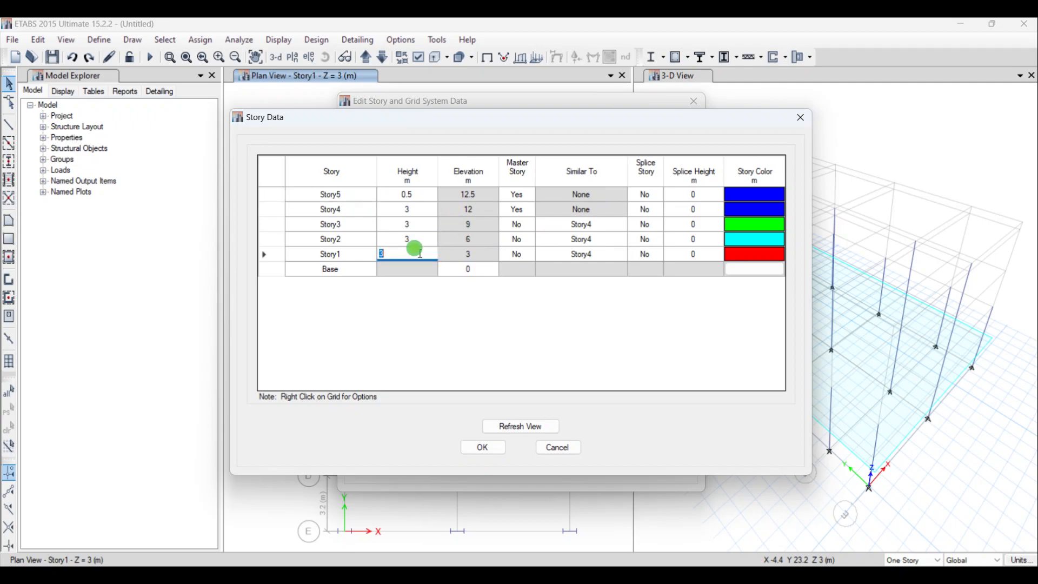
pyautogui.click(485, 447)
pyautogui.click(482, 463)
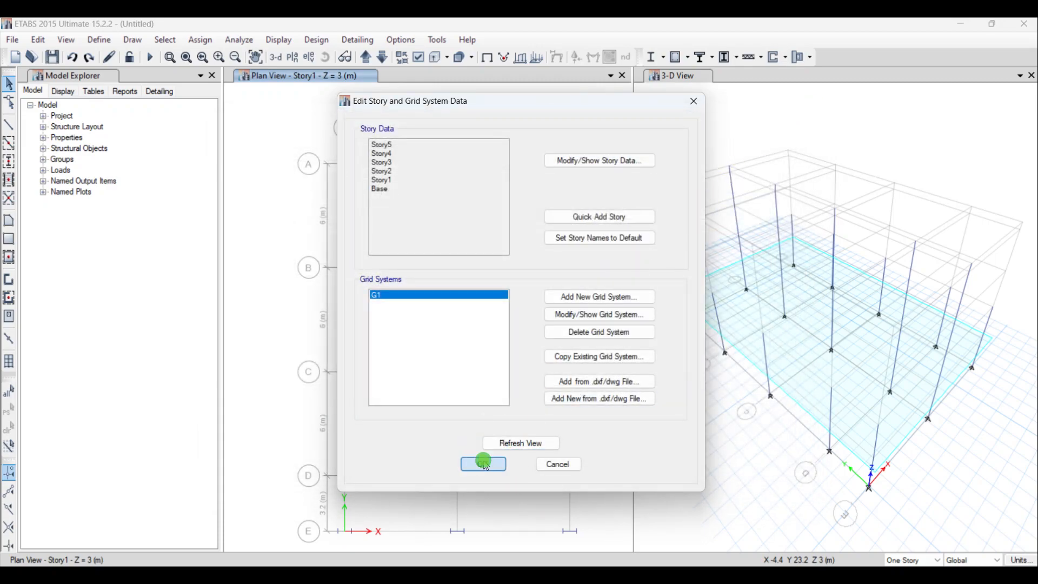
pyautogui.click(309, 57)
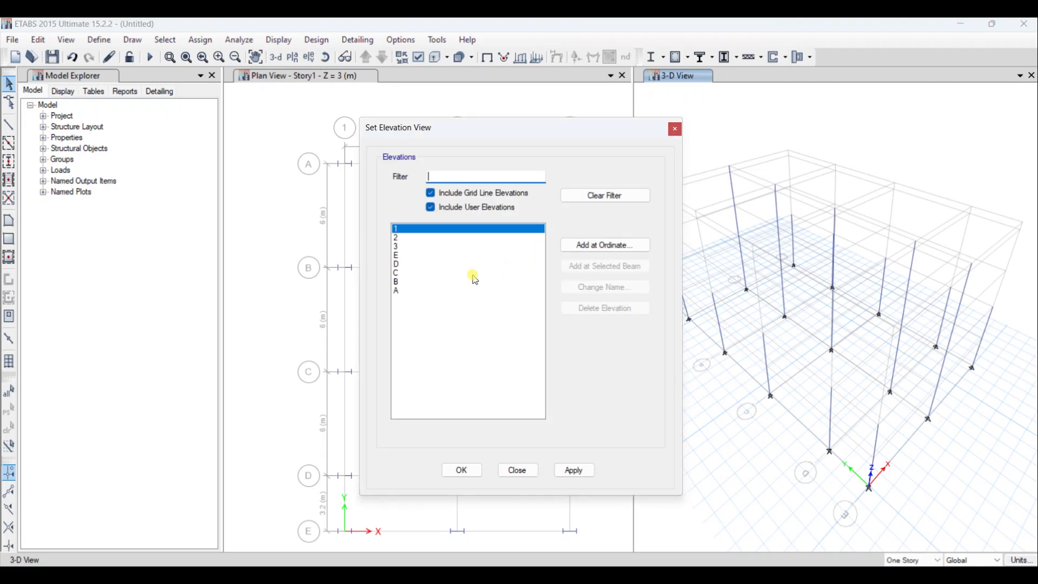
pyautogui.click(461, 469)
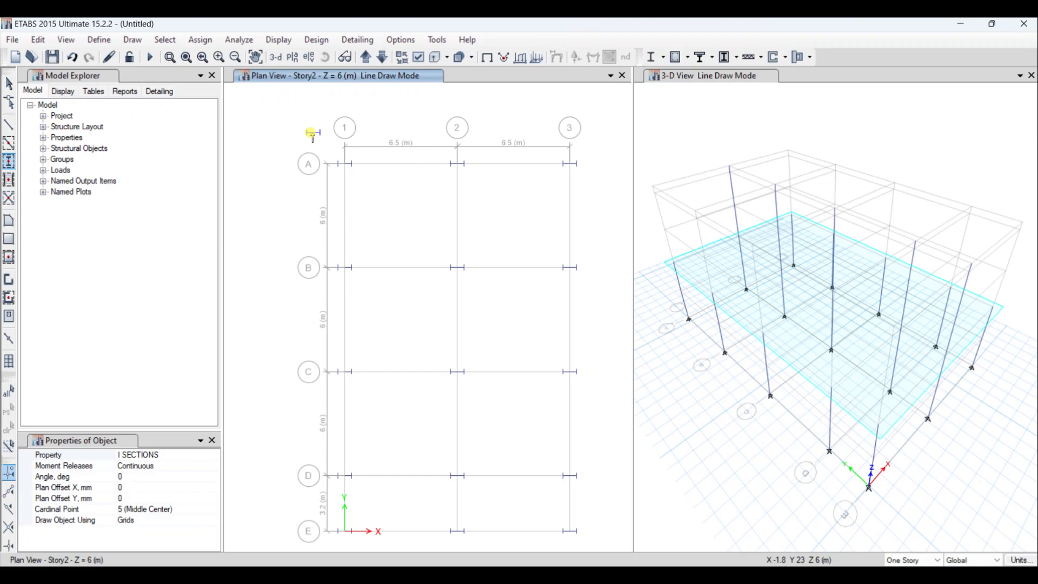
# - Draw I SECTIONS columns at all intersections of grid lines 1 and 3 on the Story3 and Story4 plans
pyautogui.moveTo(313, 132); pyautogui.dragTo(390, 547)
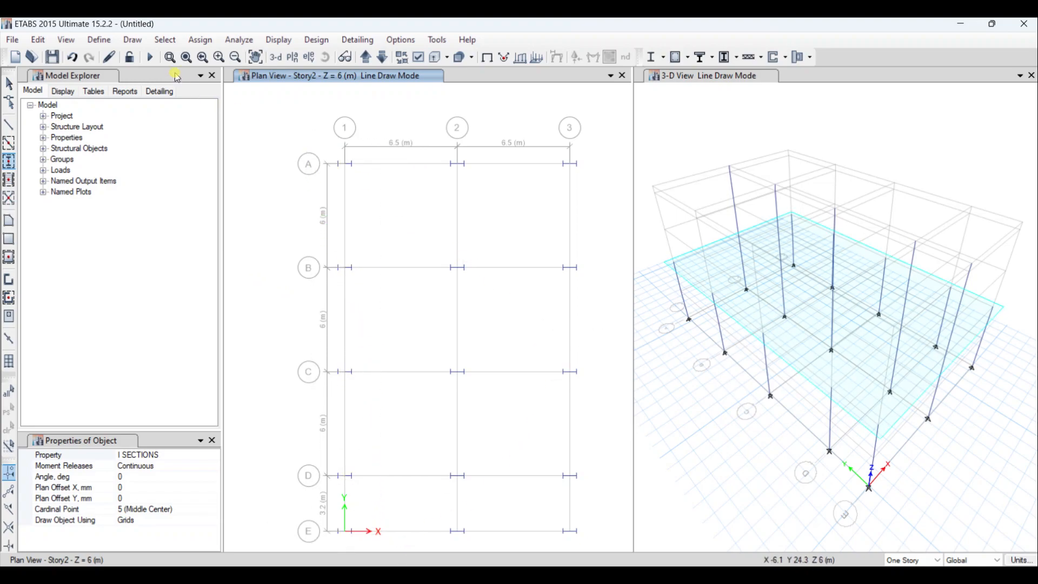
pyautogui.click(366, 57)
pyautogui.moveTo(313, 131); pyautogui.dragTo(398, 550)
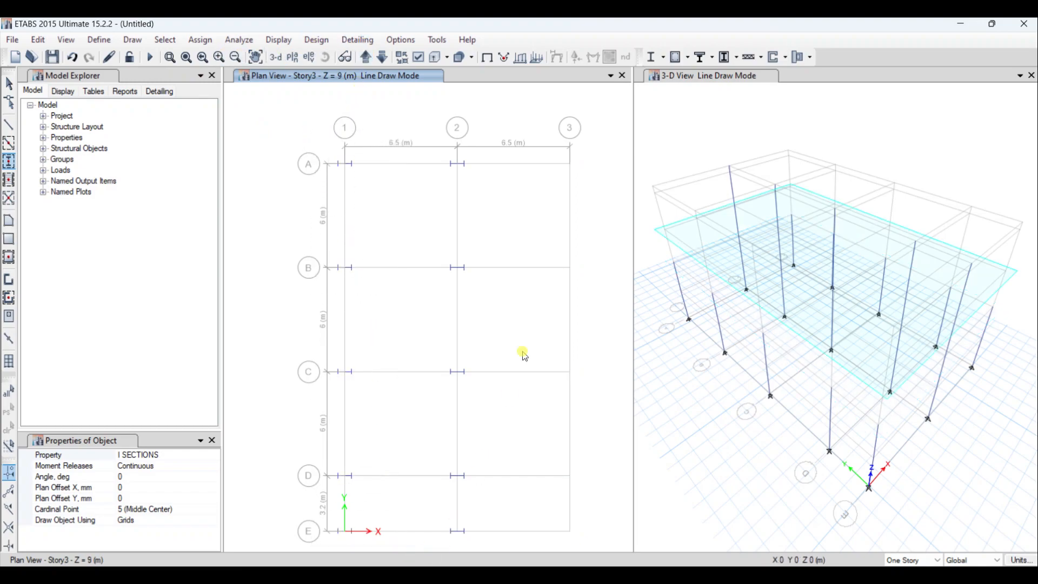
pyautogui.moveTo(533, 112); pyautogui.dragTo(618, 542)
pyautogui.moveTo(331, 151); pyautogui.dragTo(370, 546)
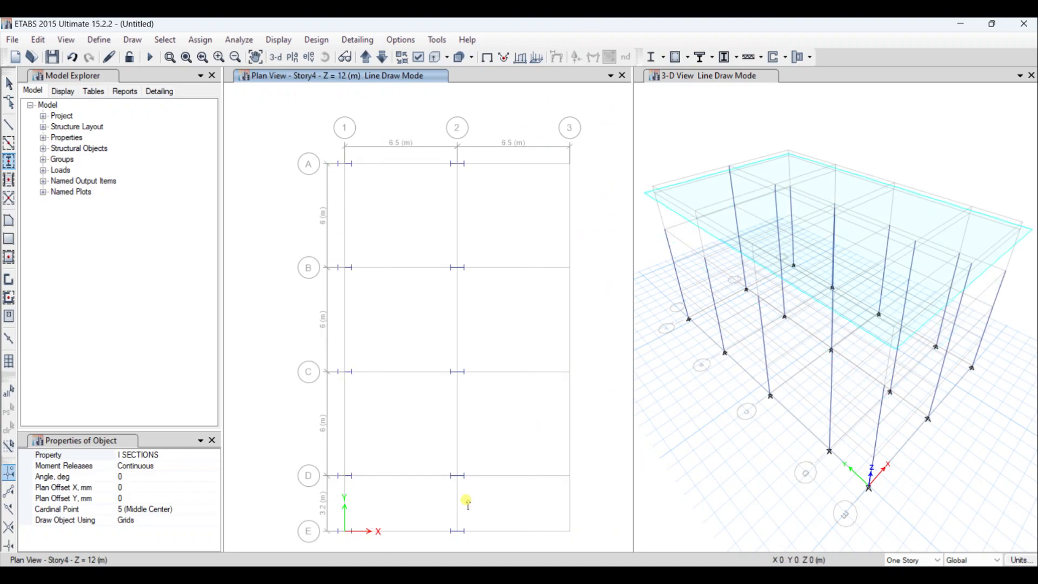
pyautogui.moveTo(545, 129); pyautogui.dragTo(599, 546)
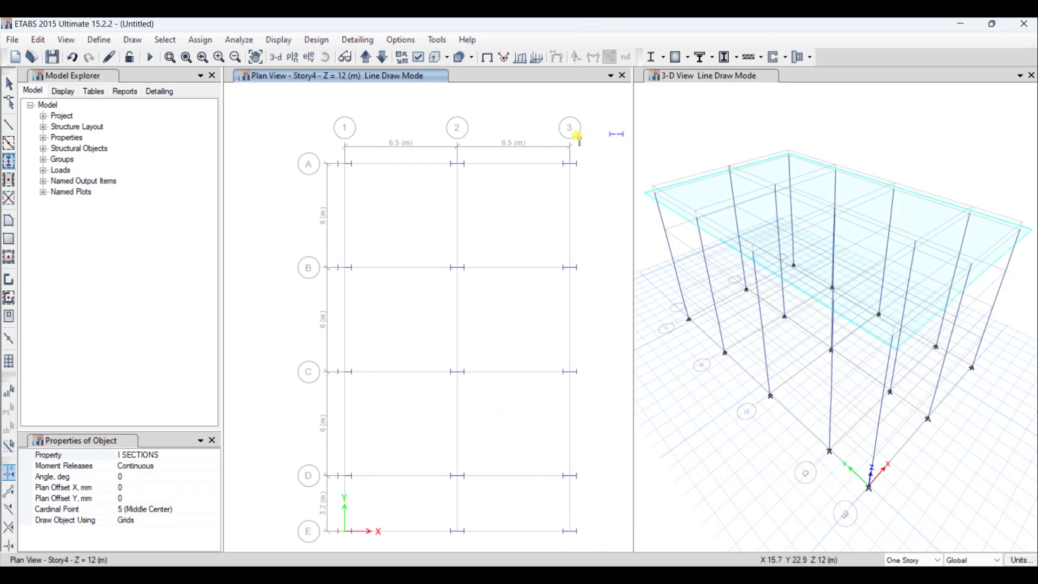
# - Check the columns on the Story5 plan and in the 3-D view, ending on the Base plan
pyautogui.click(367, 57)
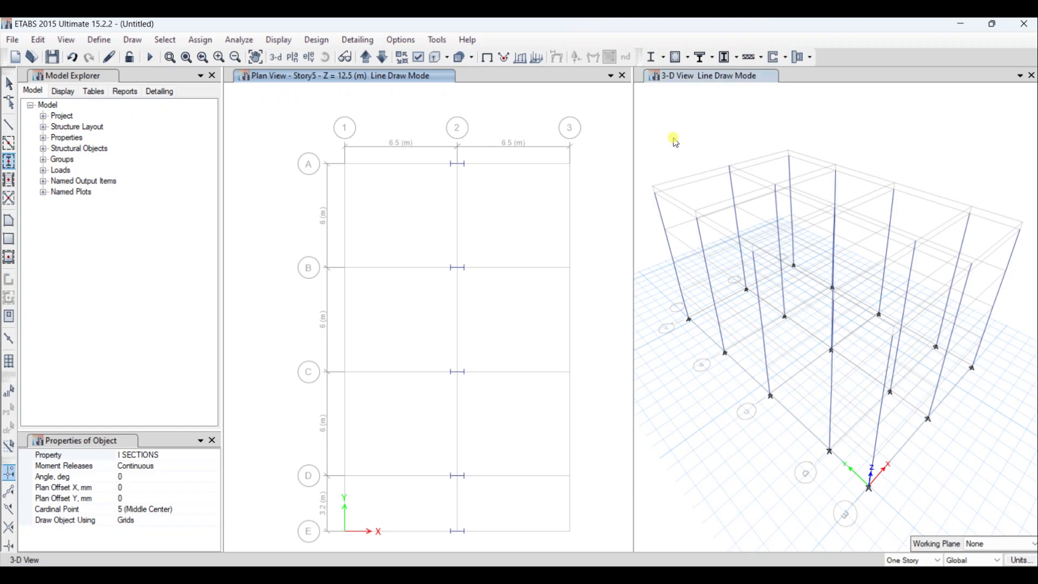
pyautogui.click(676, 157)
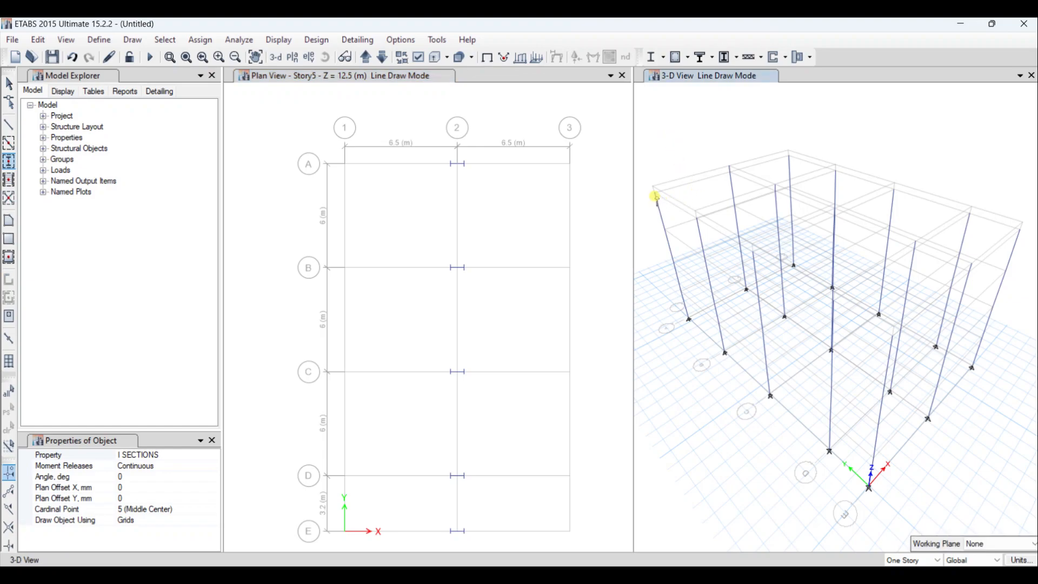
pyautogui.click(437, 111)
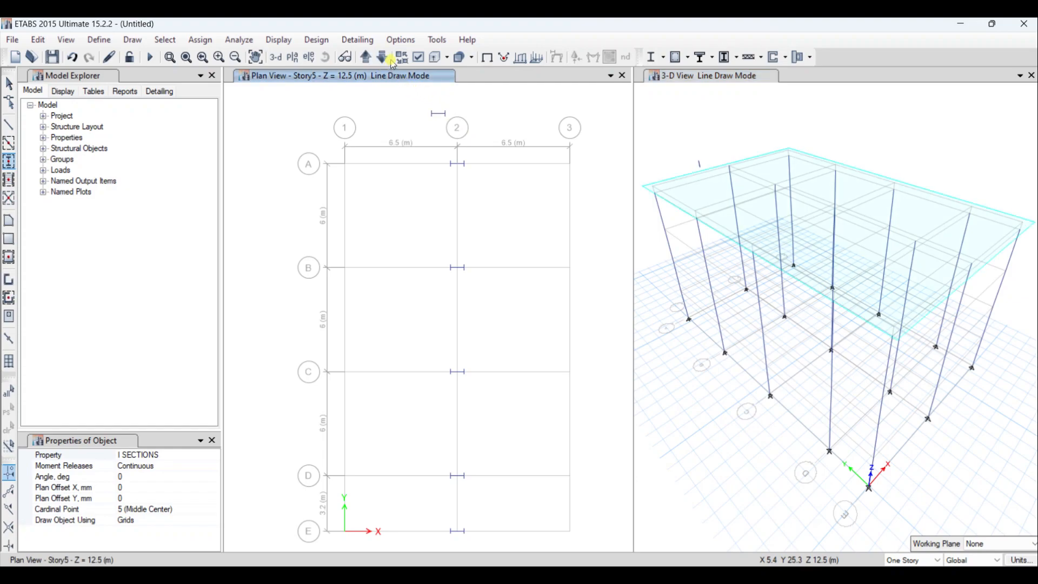
pyautogui.click(367, 57)
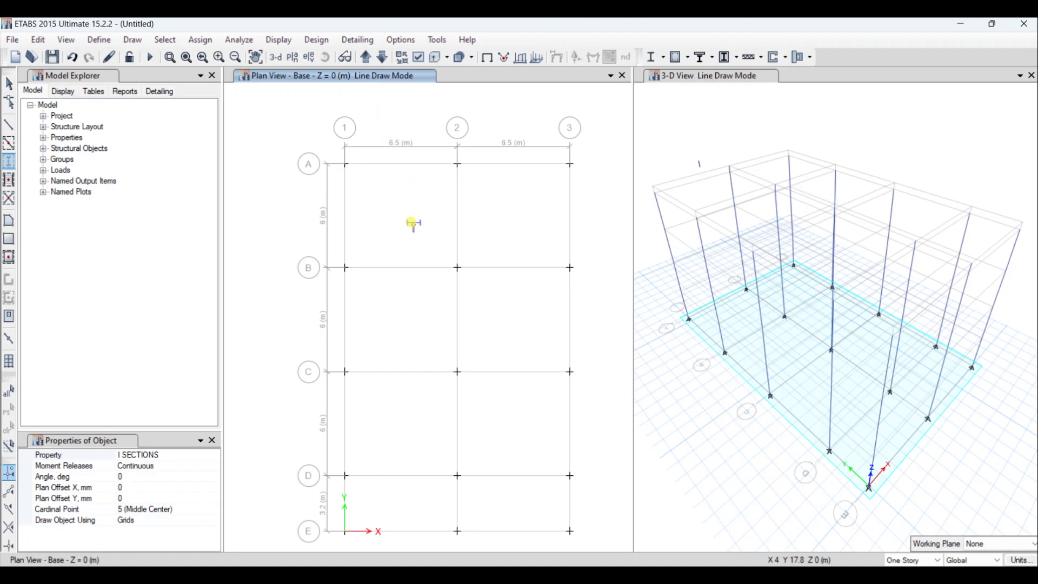
# - Go up to the Story2 plan and draw I SECTIONS frame beams along all its grid lines
pyautogui.click(11, 147)
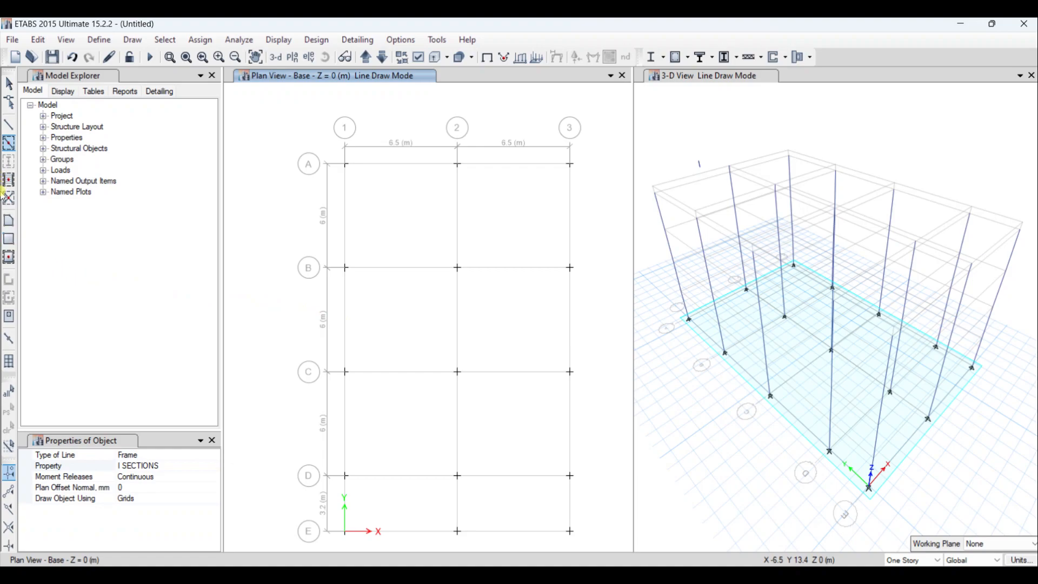
pyautogui.click(160, 454)
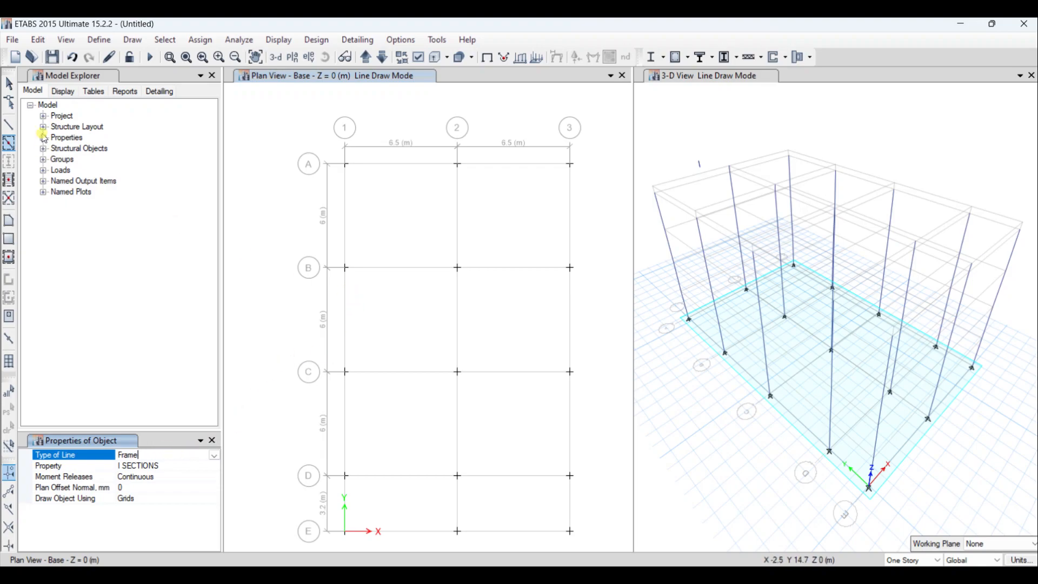
pyautogui.click(10, 145)
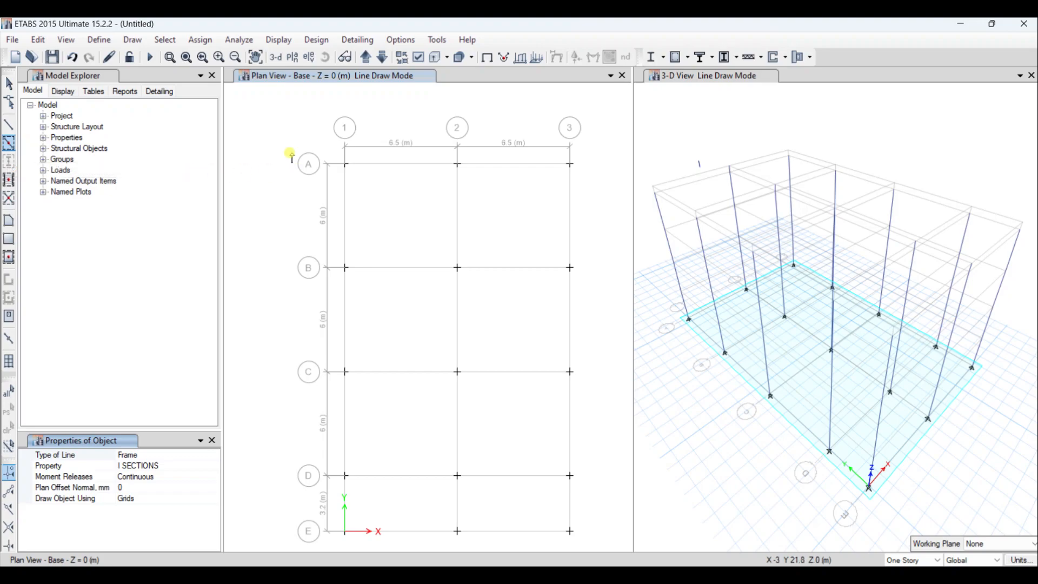
pyautogui.click(365, 56)
pyautogui.click(365, 57)
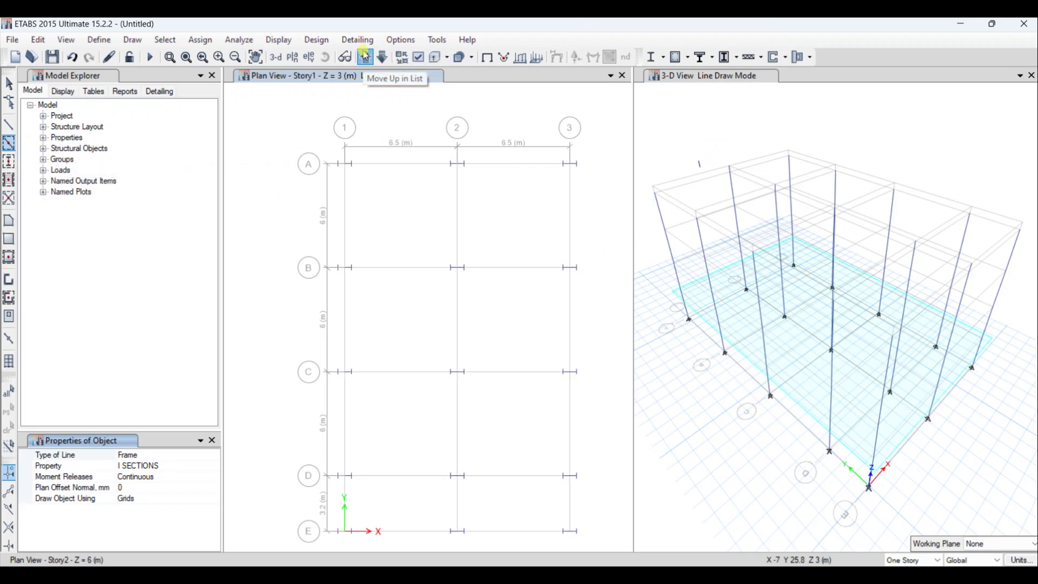
pyautogui.moveTo(295, 133); pyautogui.dragTo(600, 545)
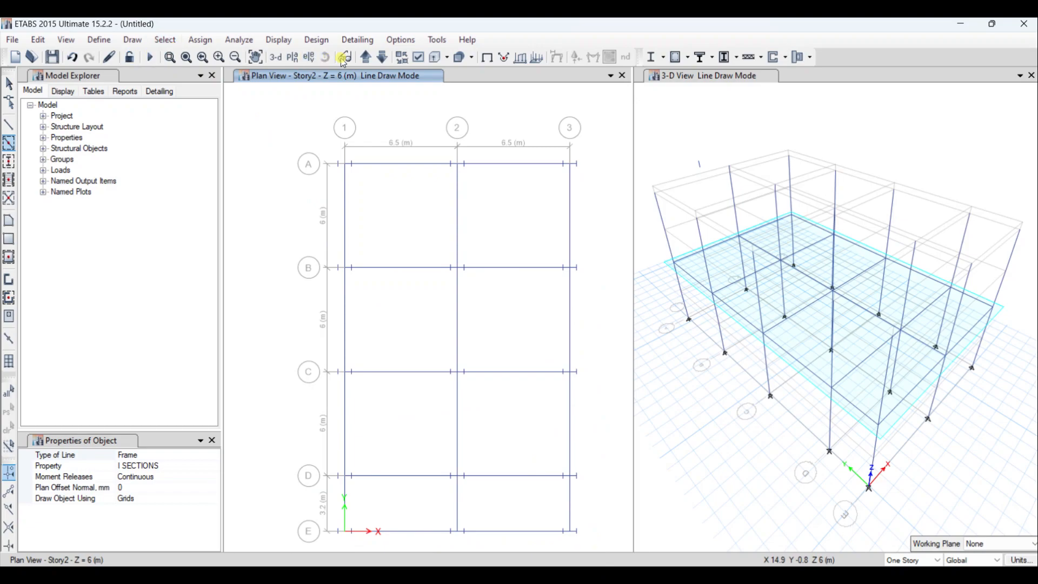
# - Go up to the Story3 plan and draw I SECTIONS frame beams along all its grid lines
pyautogui.click(365, 56)
pyautogui.moveTo(292, 121); pyautogui.dragTo(598, 540)
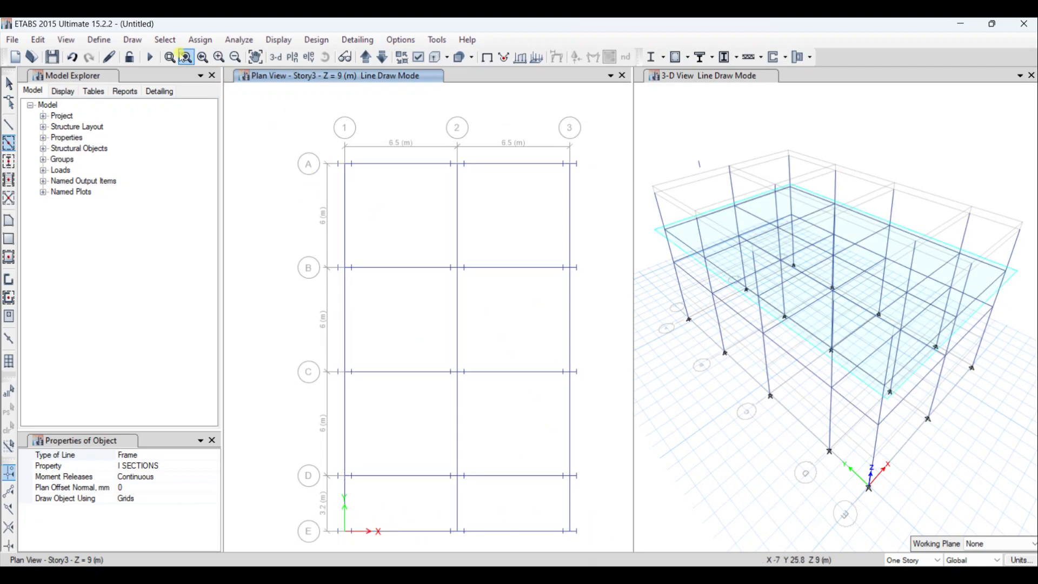
# - Go up to the Story5 plan and draw I SECTIONS frame beams along grid line 2 from A to E
pyautogui.click(371, 58)
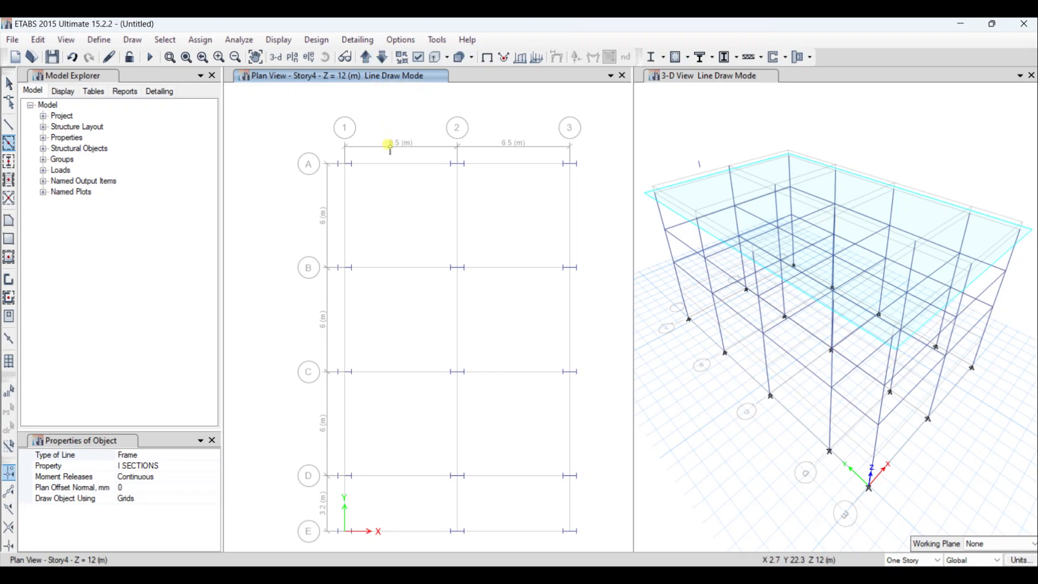
pyautogui.click(366, 57)
pyautogui.click(384, 59)
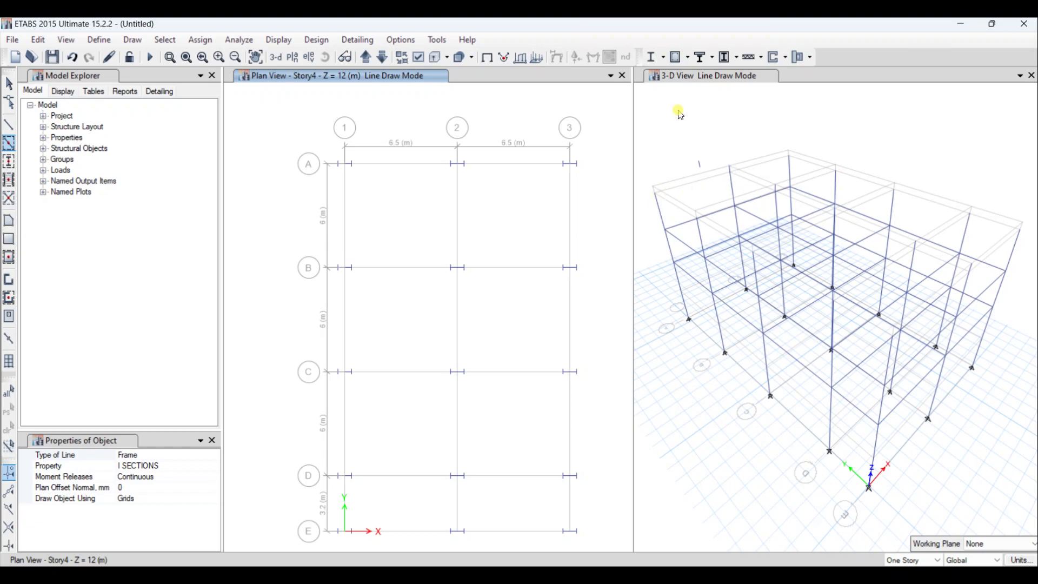
pyautogui.click(697, 79)
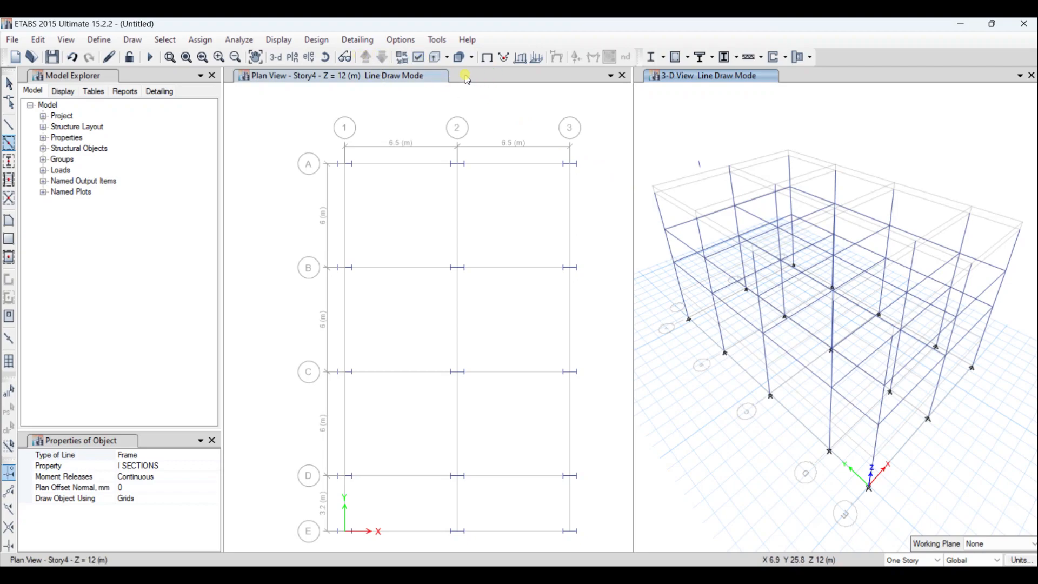
pyautogui.click(432, 76)
pyautogui.click(365, 58)
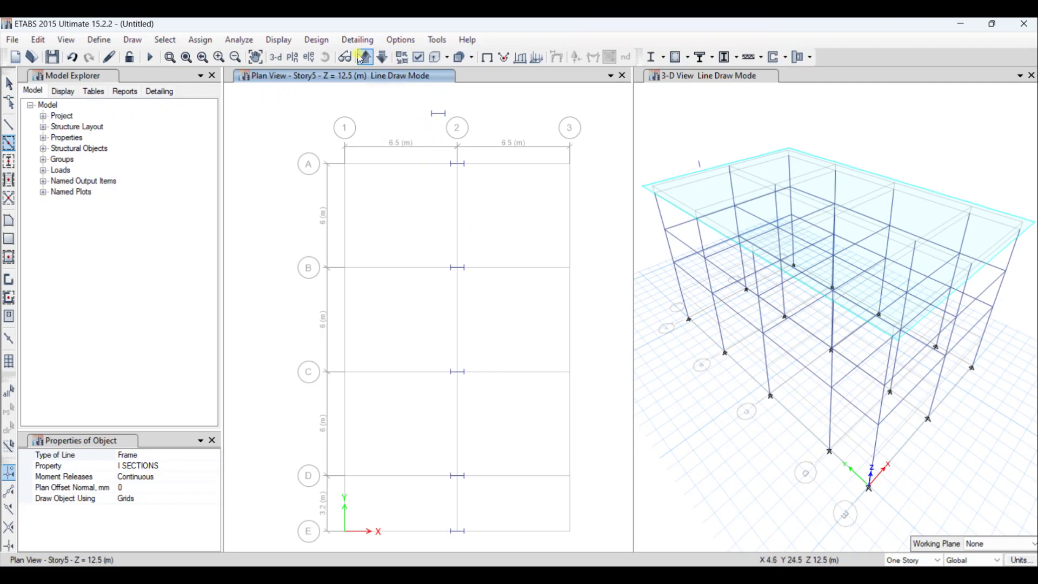
pyautogui.click(365, 58)
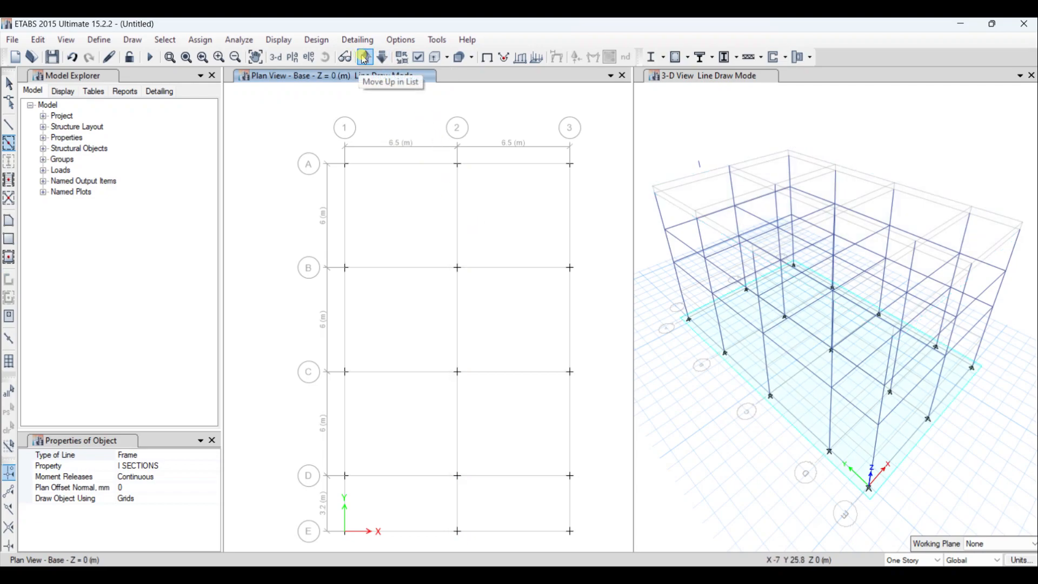
pyautogui.click(364, 58)
pyautogui.click(364, 57)
pyautogui.click(364, 57)
pyautogui.click(365, 57)
pyautogui.click(365, 57)
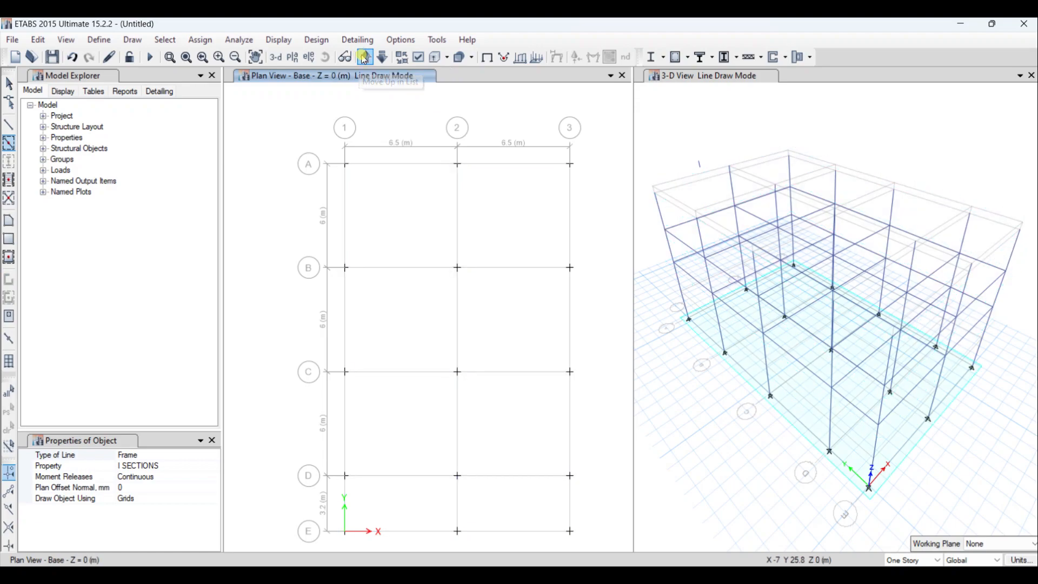
pyautogui.click(383, 57)
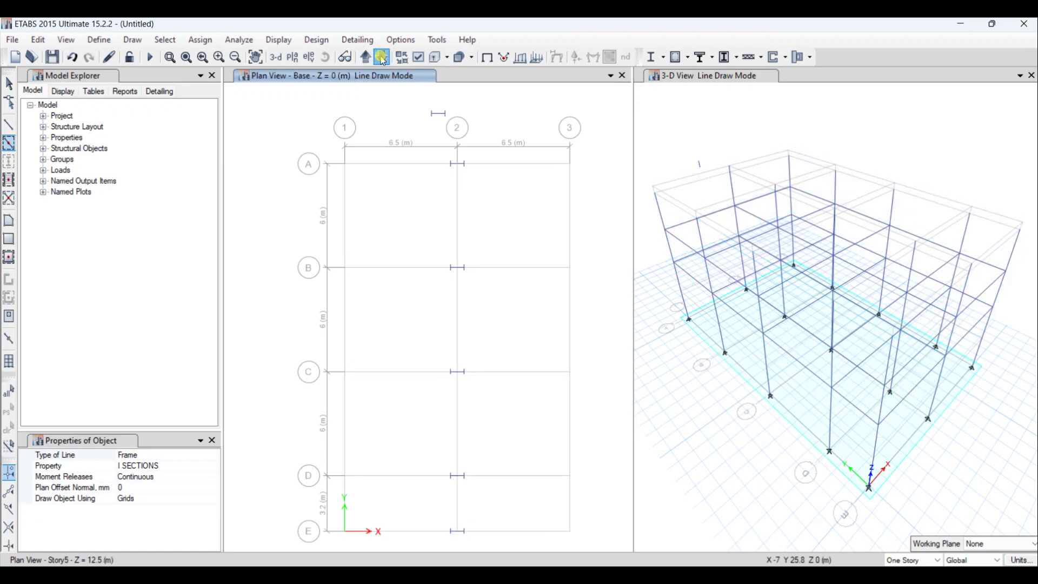
pyautogui.moveTo(421, 123)
pyautogui.mouseDown()
pyautogui.moveTo(517, 336)
pyautogui.moveTo(522, 582)
pyautogui.moveTo(518, 541)
pyautogui.moveTo(519, 550)
pyautogui.mouseUp()
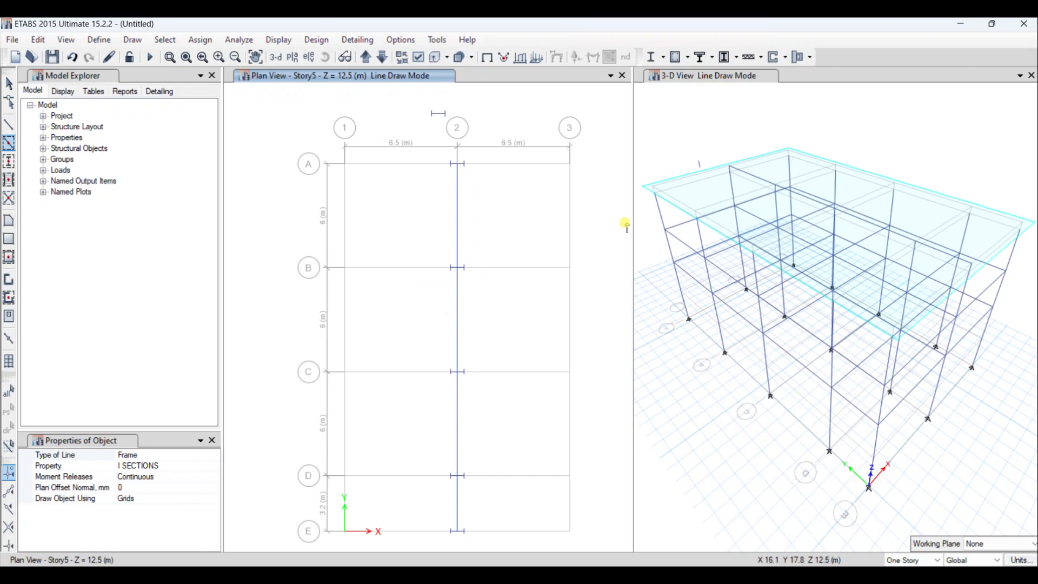
# - Switch to drawing straight frame lines in the 3-D view and set their property to I SECTIONS
pyautogui.click(733, 76)
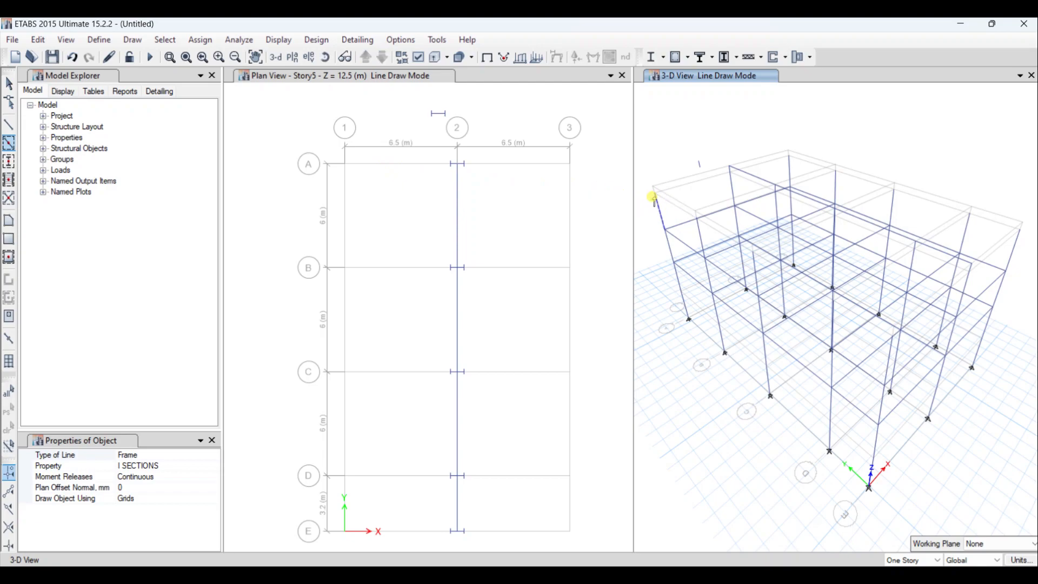
pyautogui.click(654, 193)
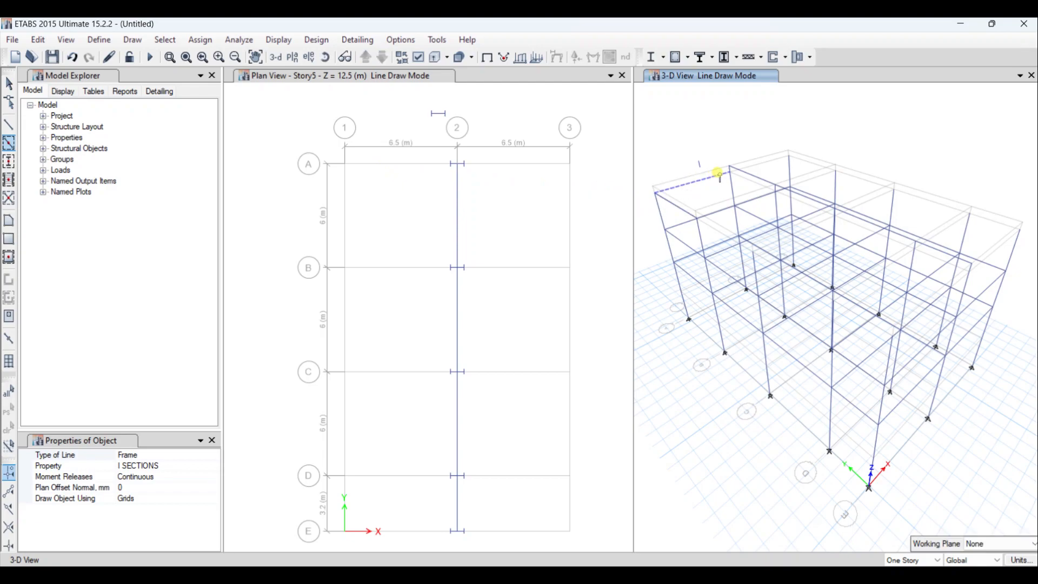
pyautogui.click(10, 125)
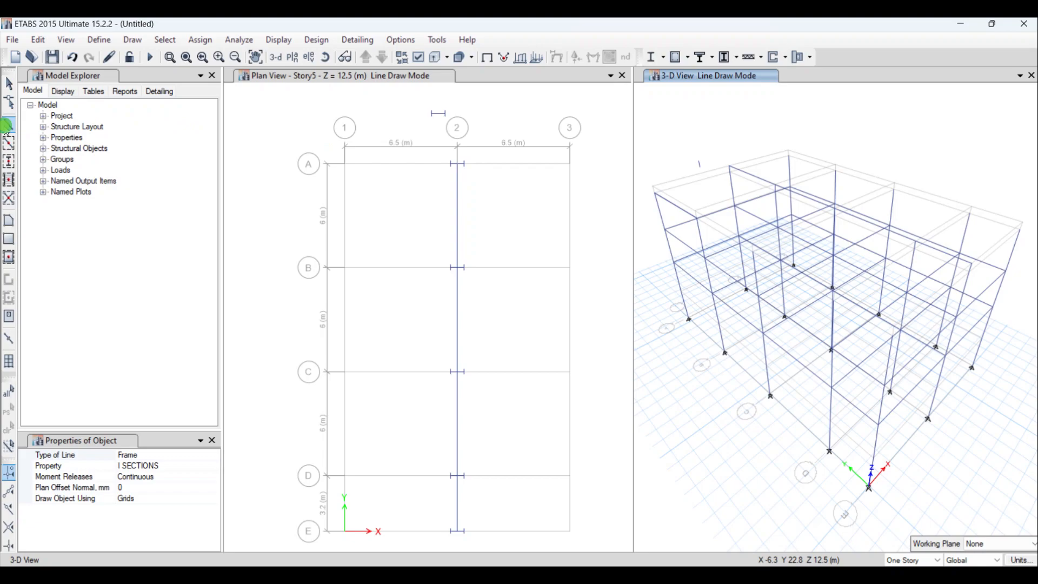
pyautogui.click(654, 194)
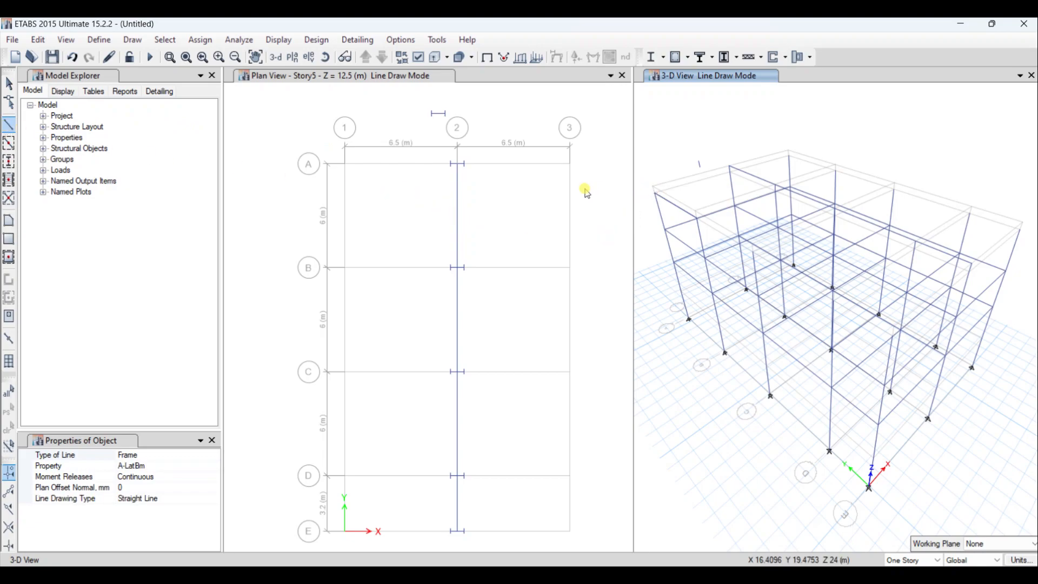
pyautogui.click(138, 468)
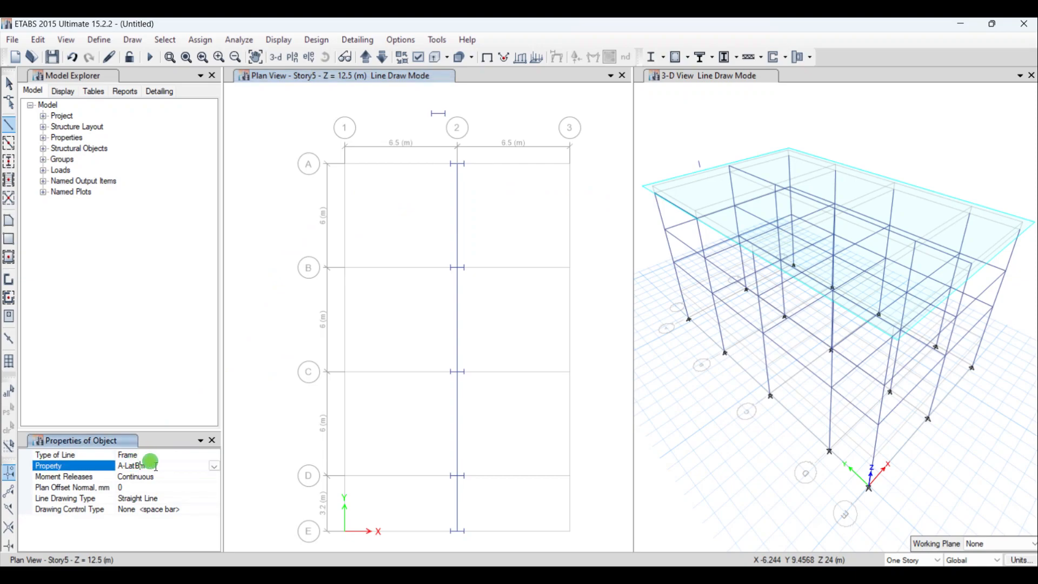
pyautogui.click(215, 466)
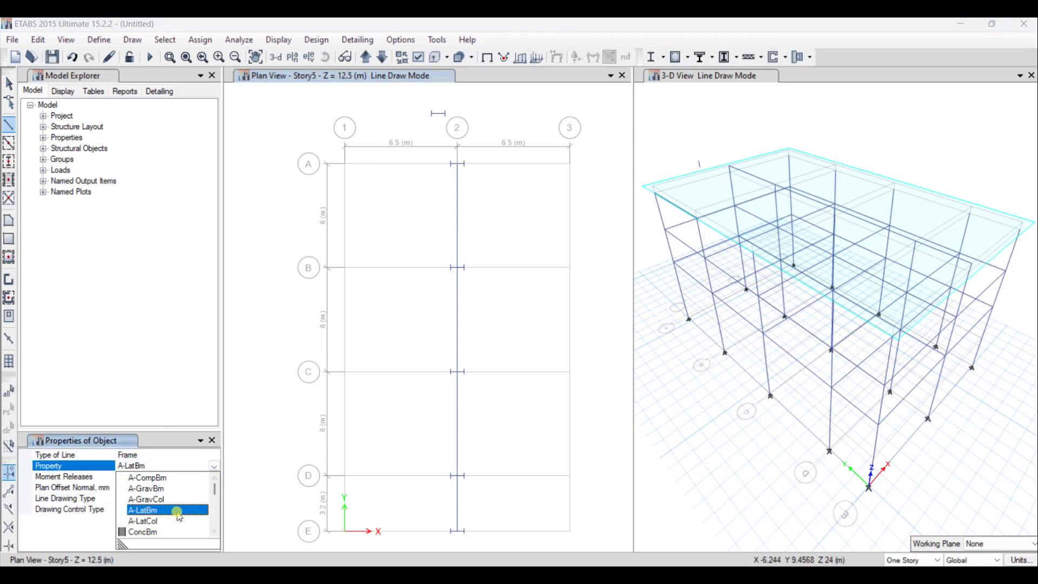
pyautogui.scroll(-10, 174, 508)
pyautogui.scroll(-7, 152, 523)
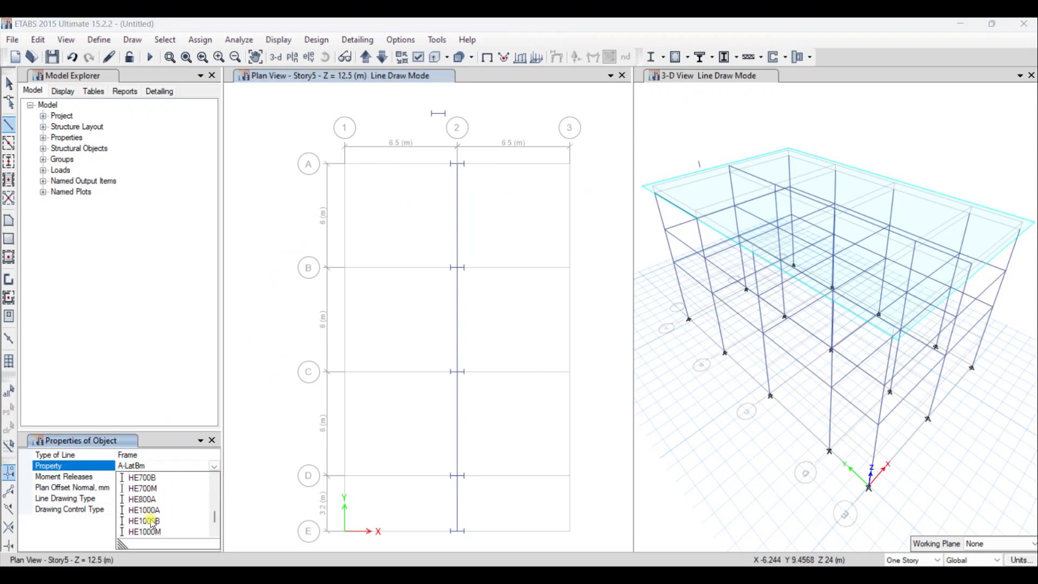
pyautogui.click(163, 500)
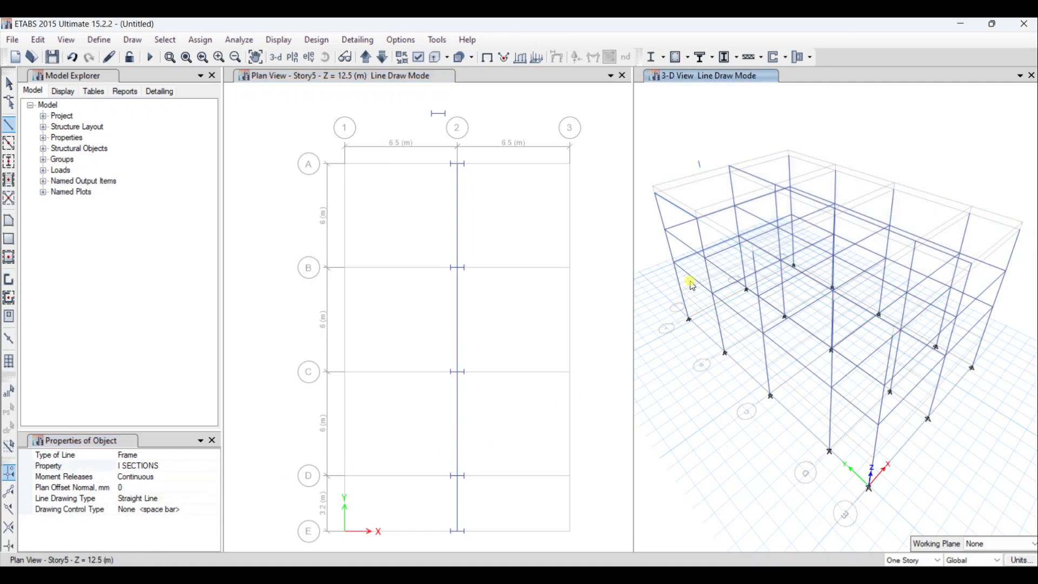
# - Draw sloped beams along grid line A in the 3-D view, from 1 at Story4 through 2 at Story5 to 3 at Story4
pyautogui.click(654, 195)
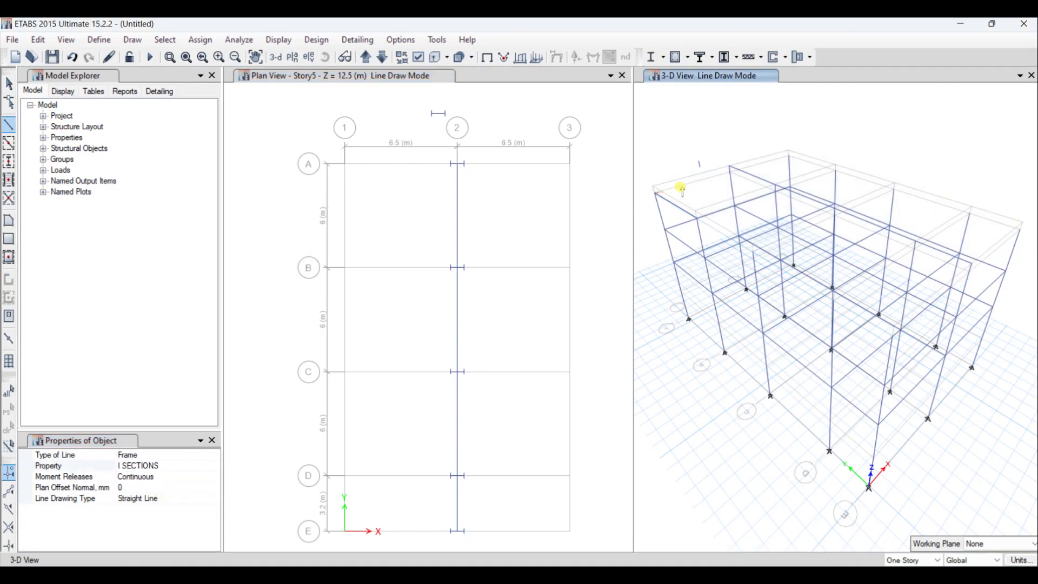
pyautogui.click(729, 167)
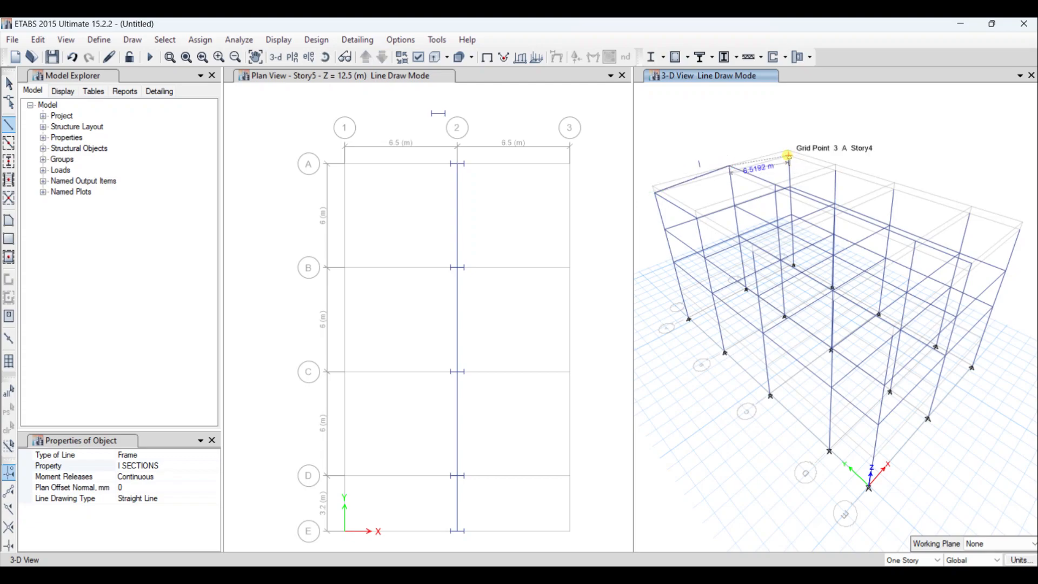
pyautogui.click(790, 157)
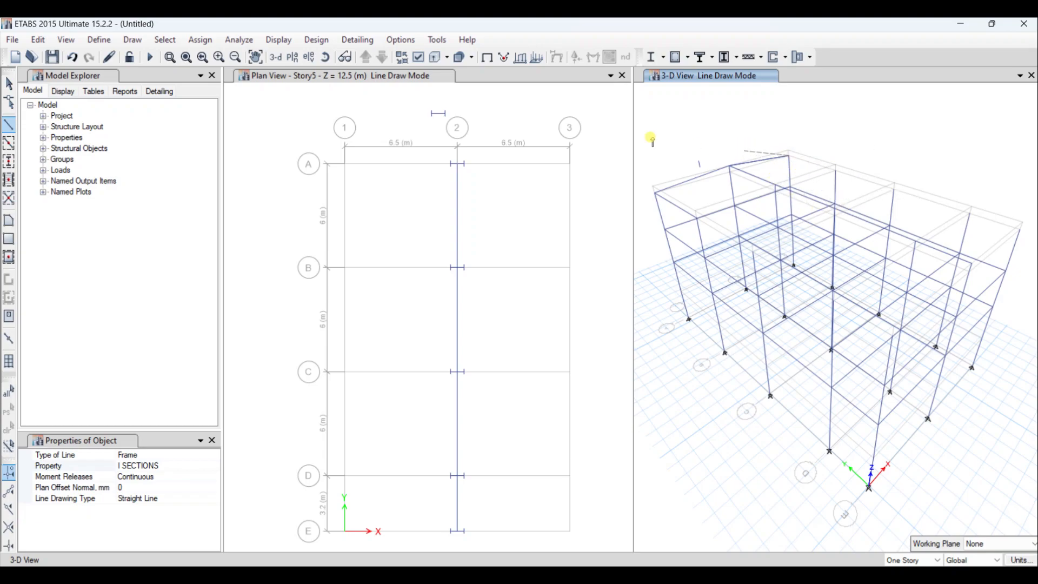
# - Draw sloped I SECTIONS beams along grid line B, from 3 at Story4 through 2 at Story5 to 1 at Story4
pyautogui.click(9, 125)
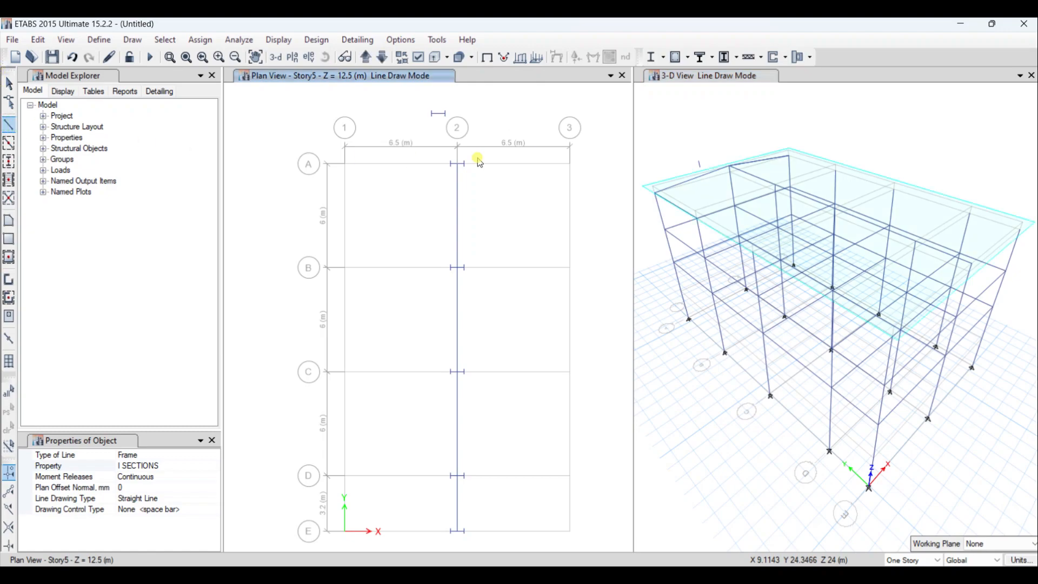
pyautogui.click(833, 164)
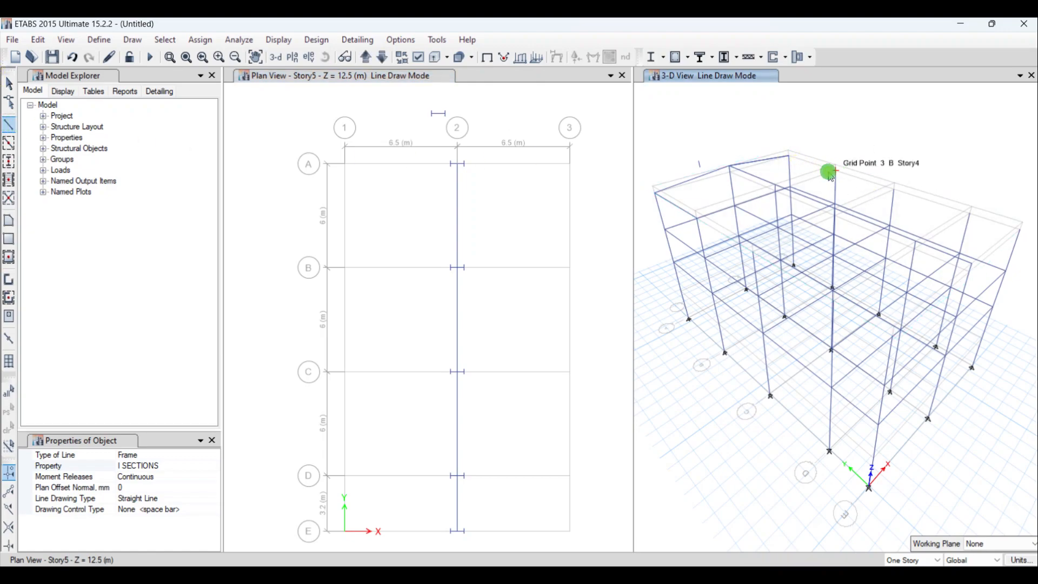
pyautogui.click(775, 182)
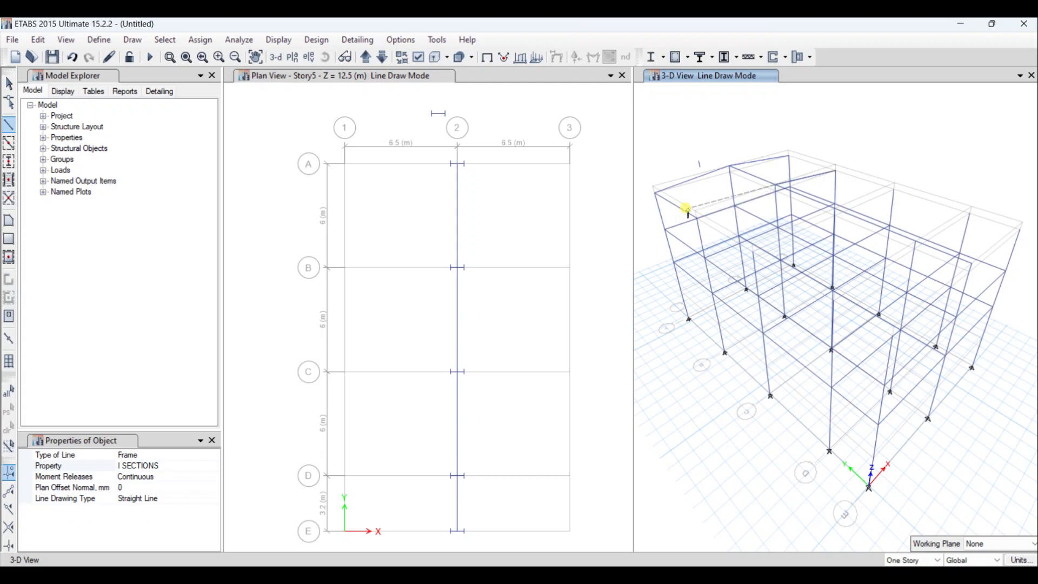
pyautogui.click(754, 212)
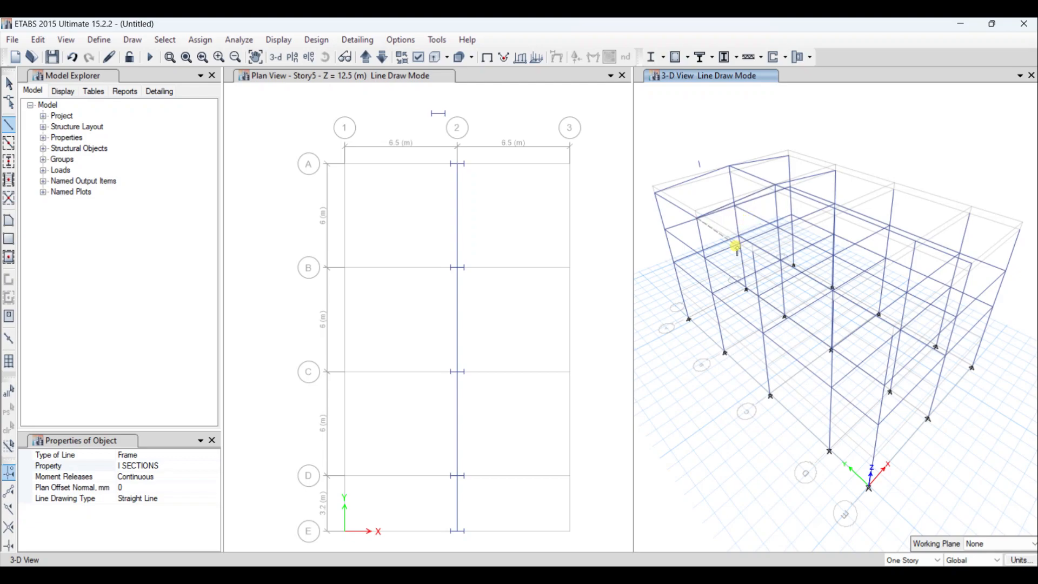
# - Draw the I SECTIONS roof beam run for grid line C, from 1 at Story4 across to 3 at Story4
pyautogui.click(9, 130)
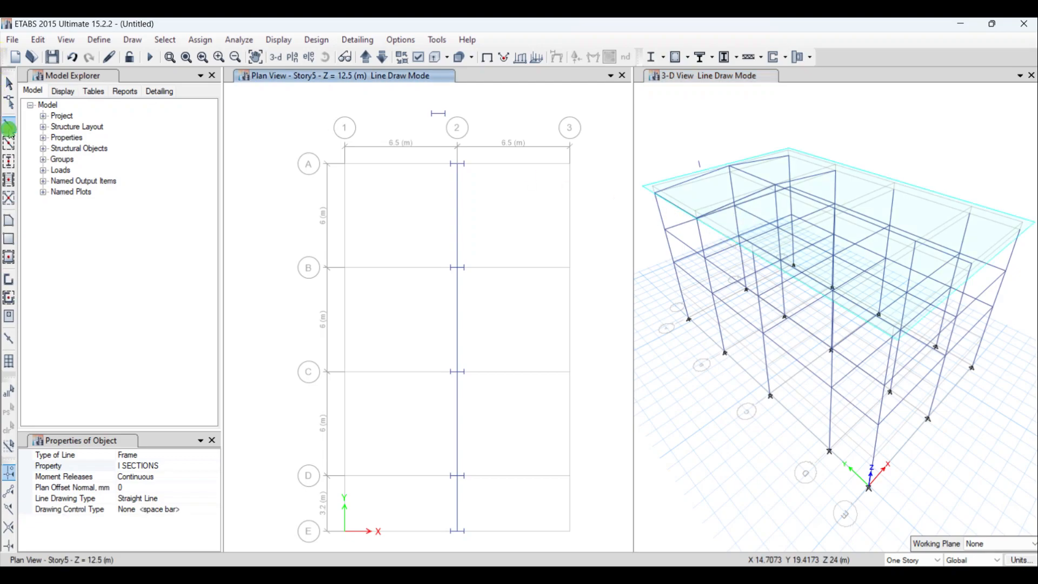
pyautogui.click(753, 251)
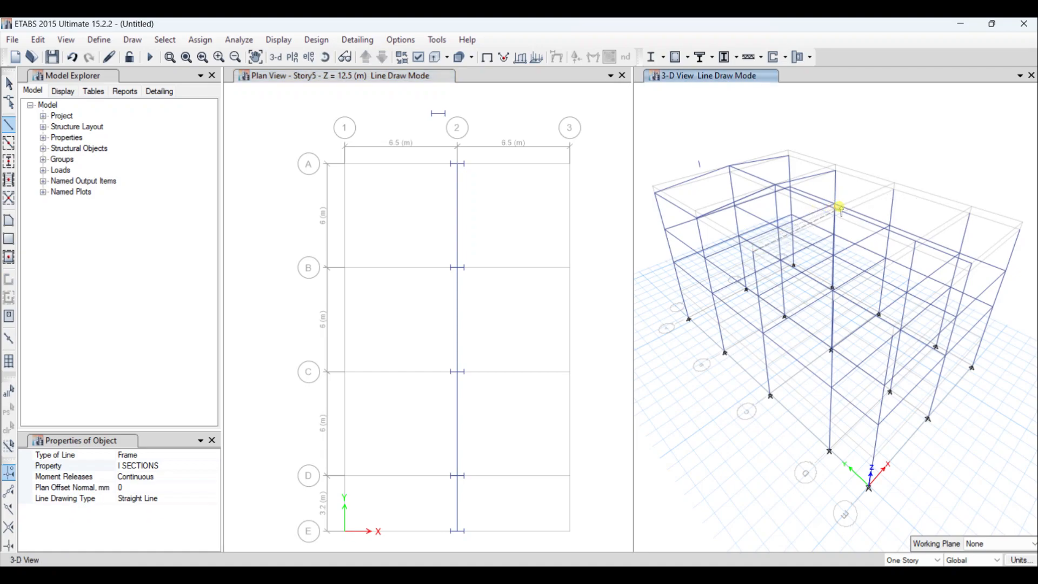
pyautogui.click(834, 204)
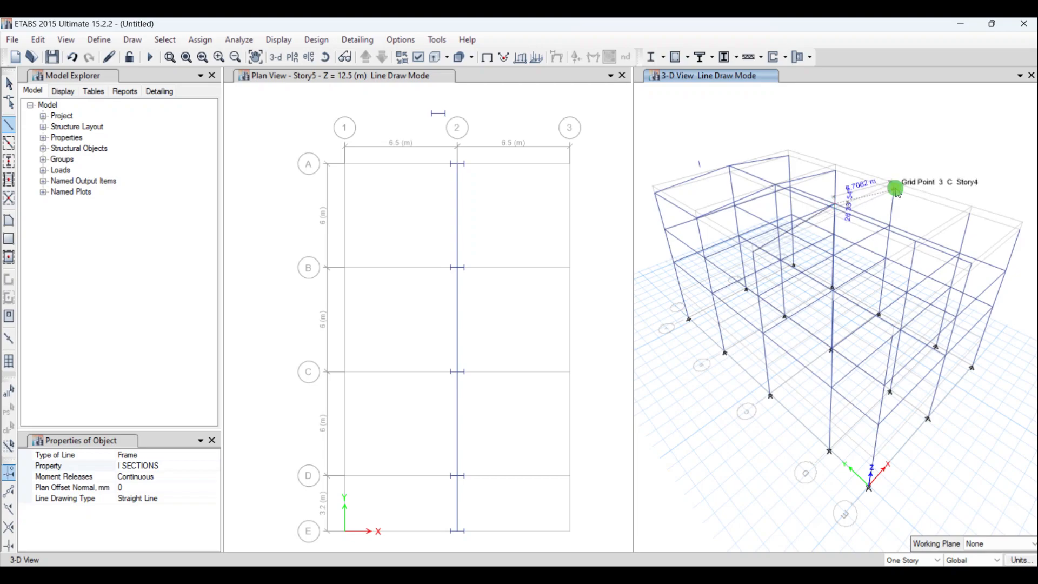
pyautogui.click(895, 189)
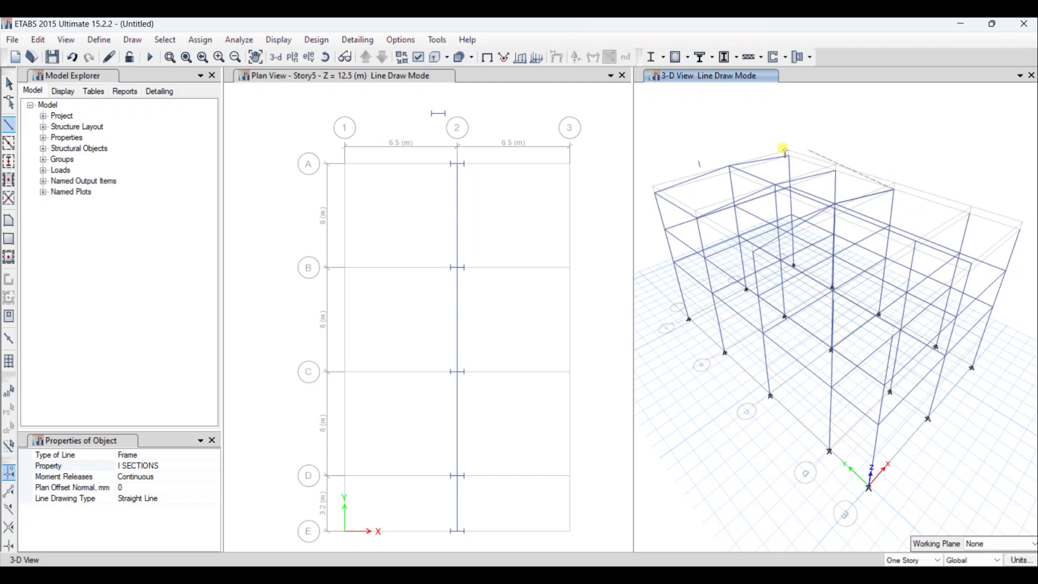
pyautogui.click(8, 84)
pyautogui.click(10, 123)
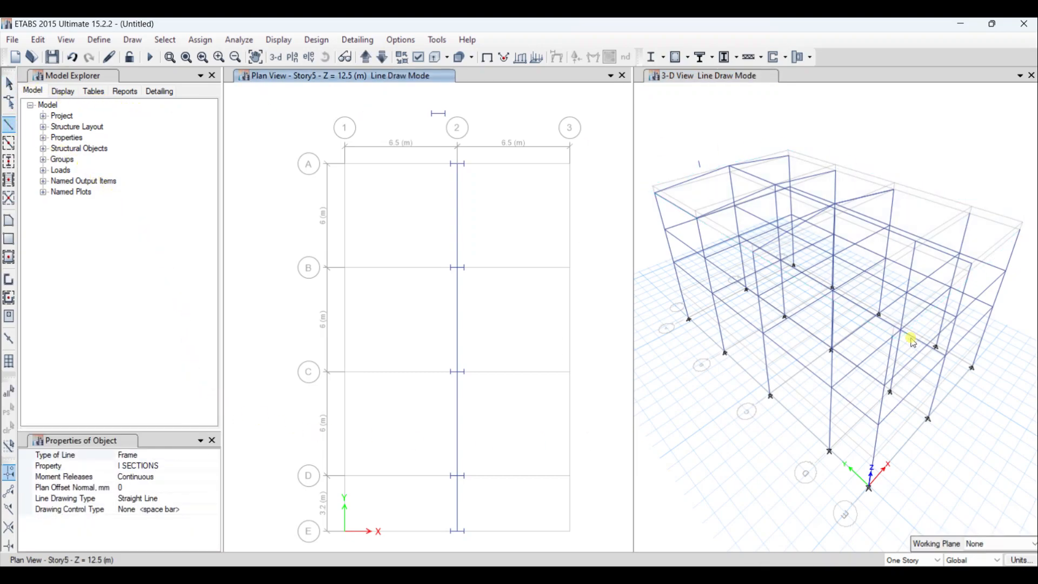
pyautogui.click(969, 218)
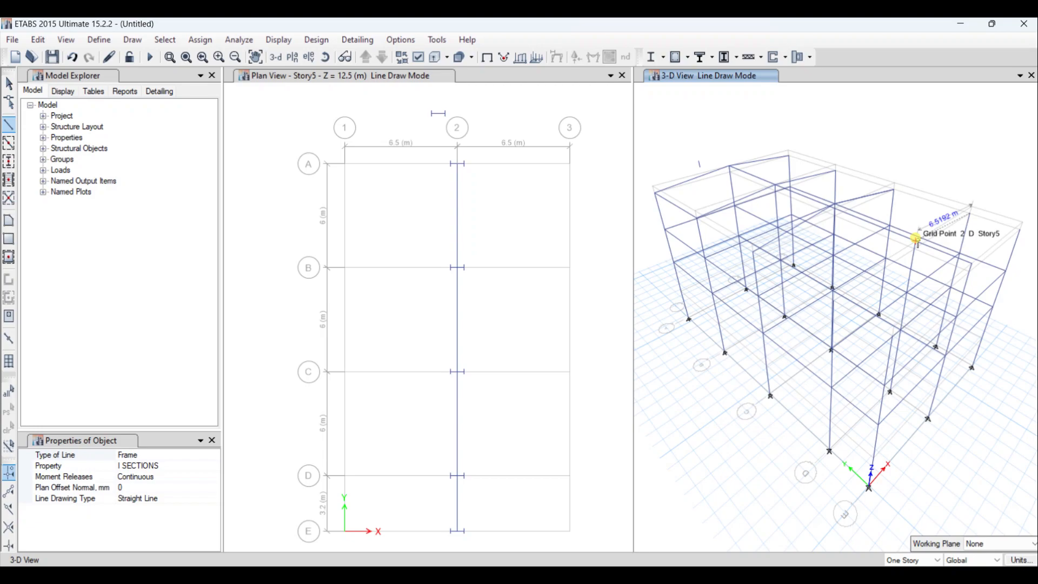
pyautogui.scroll(3, 915, 238)
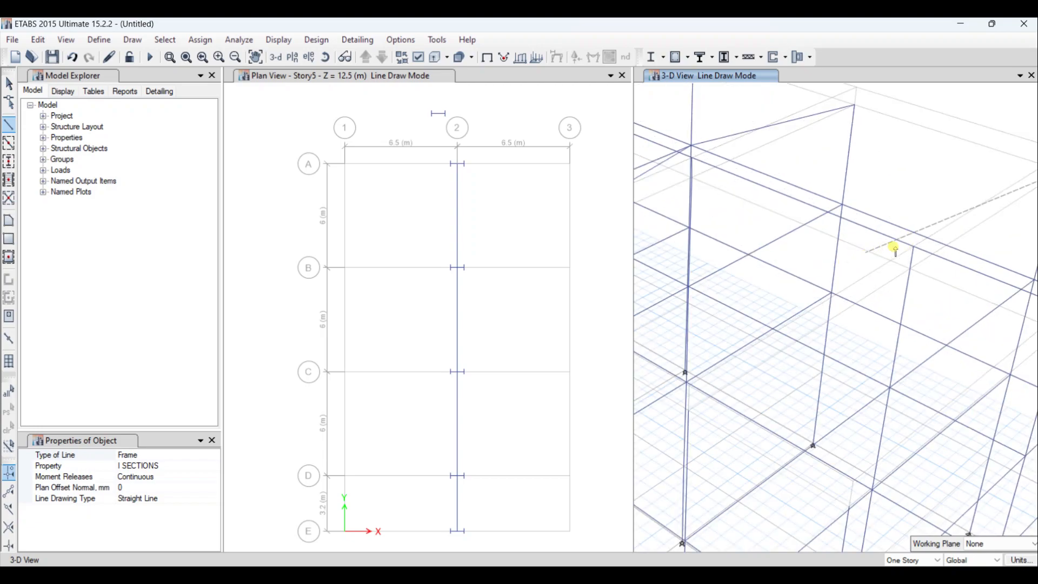
pyautogui.scroll(-5, 919, 238)
pyautogui.scroll(3, 912, 239)
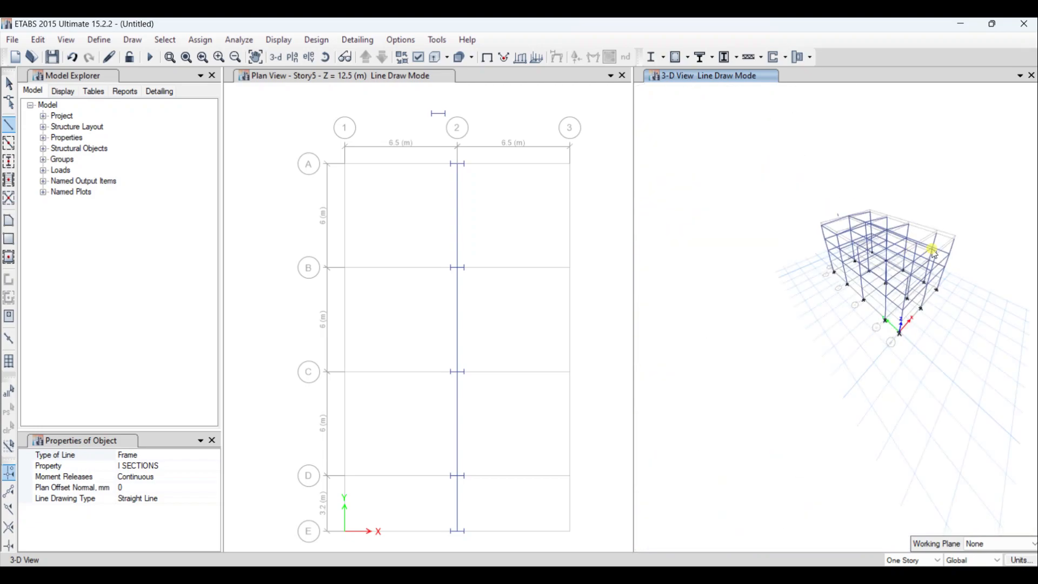
pyautogui.scroll(5, 943, 270)
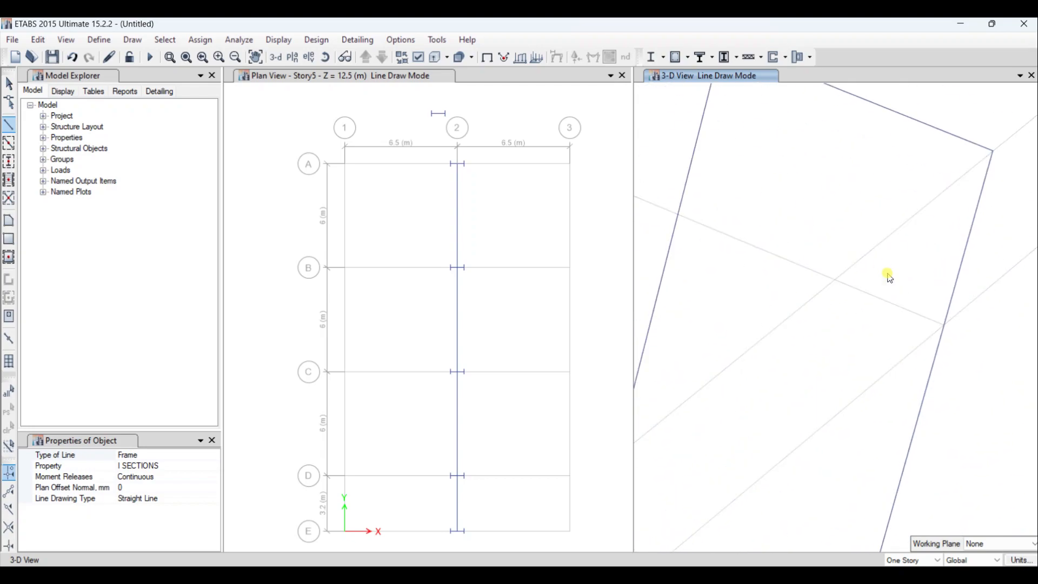
pyautogui.scroll(1, 891, 277)
pyautogui.scroll(-5, 888, 245)
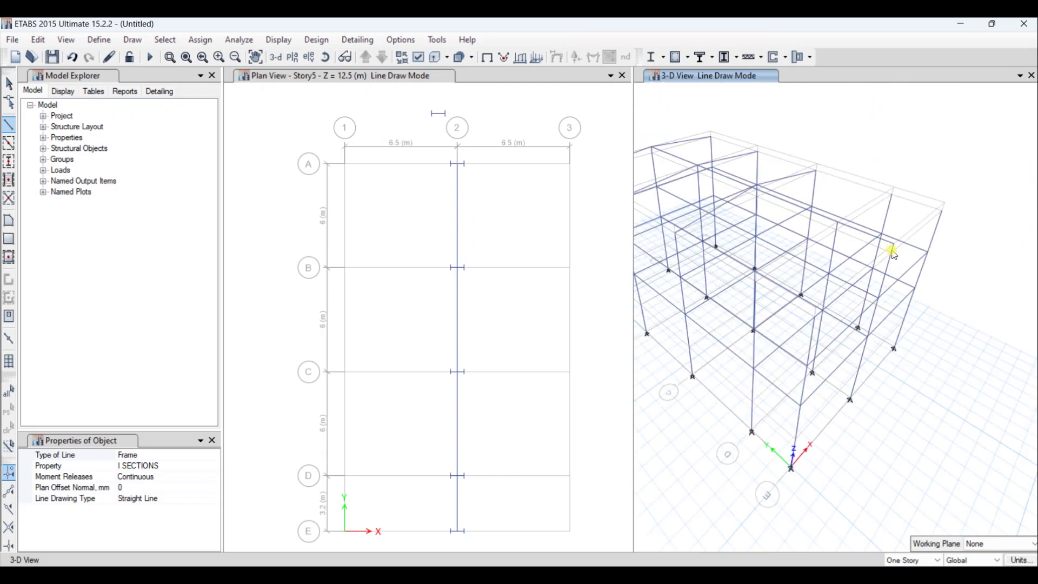
pyautogui.click(498, 107)
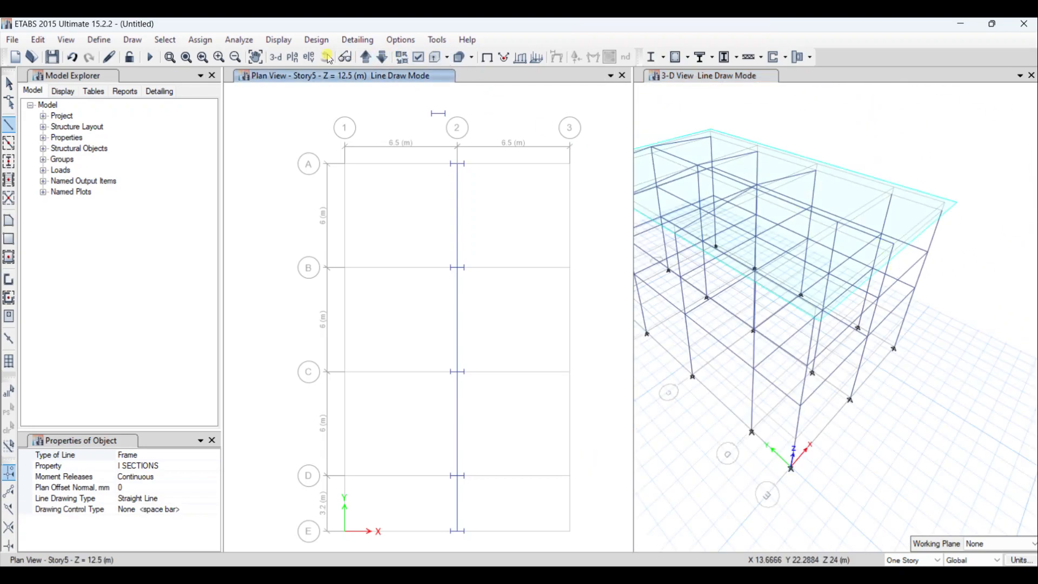
pyautogui.click(712, 81)
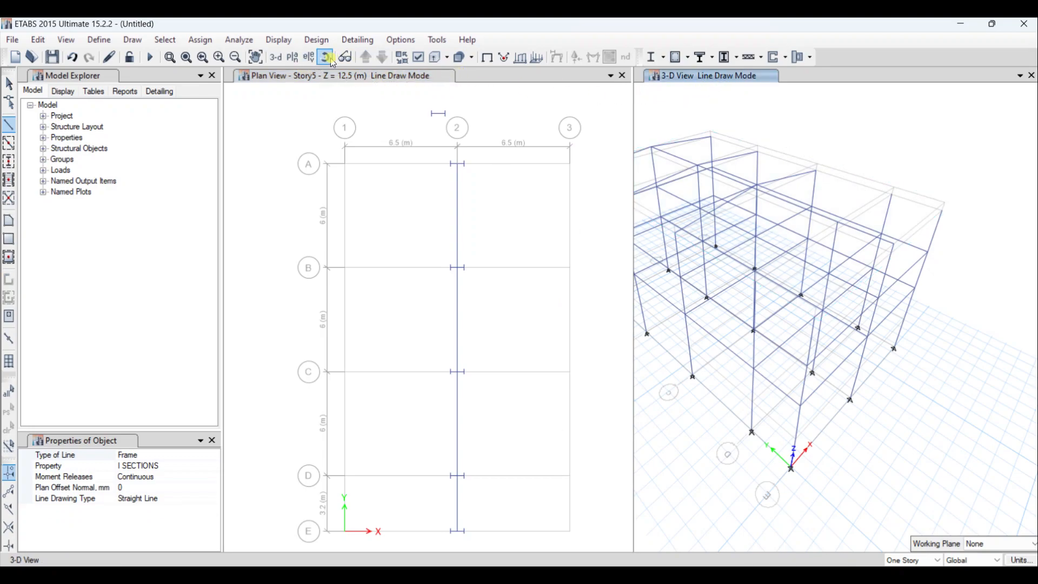
pyautogui.click(333, 58)
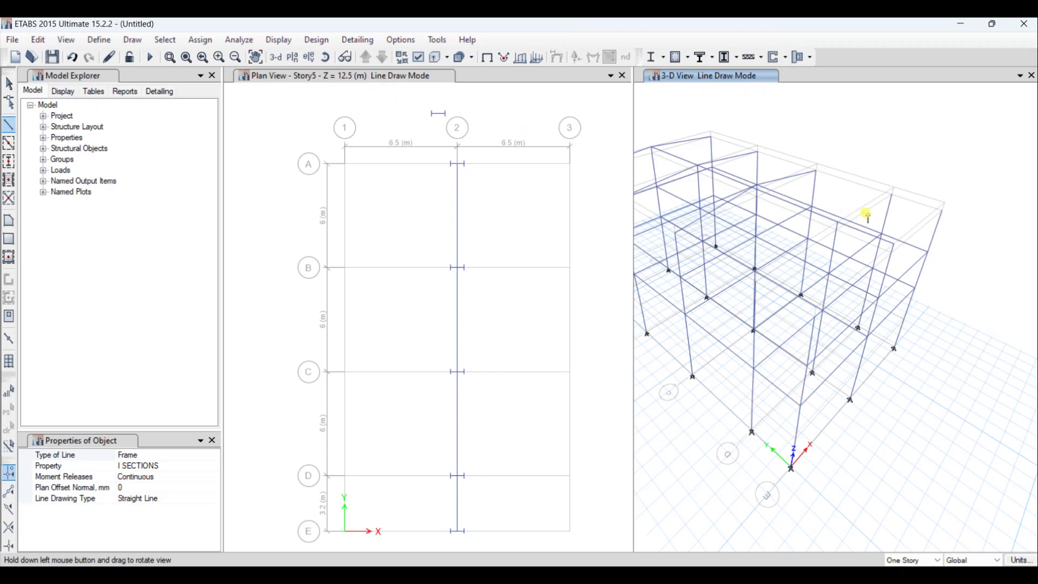
pyautogui.scroll(-5, 866, 215)
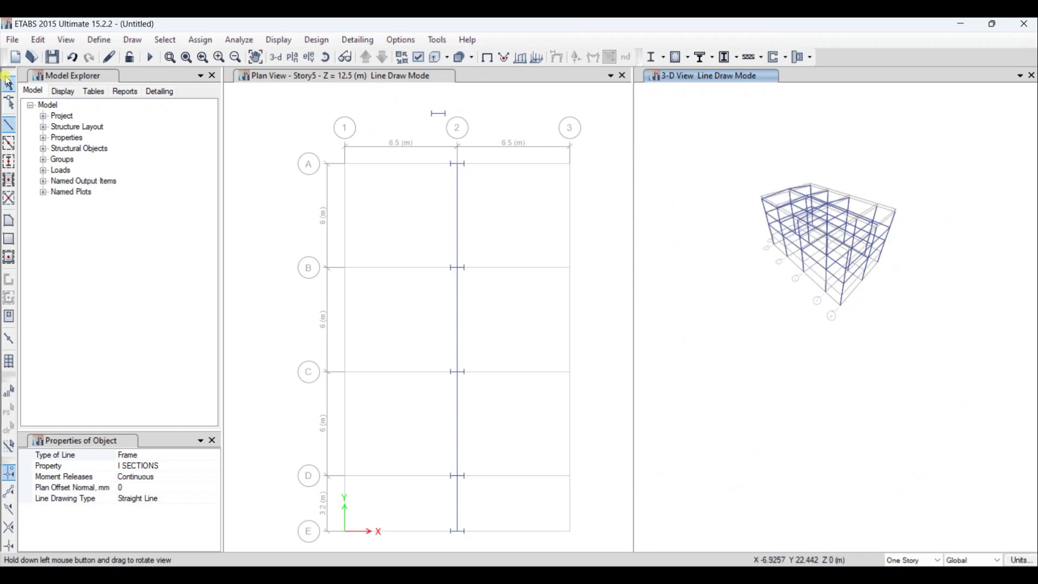
pyautogui.click(9, 82)
pyautogui.scroll(5, 827, 277)
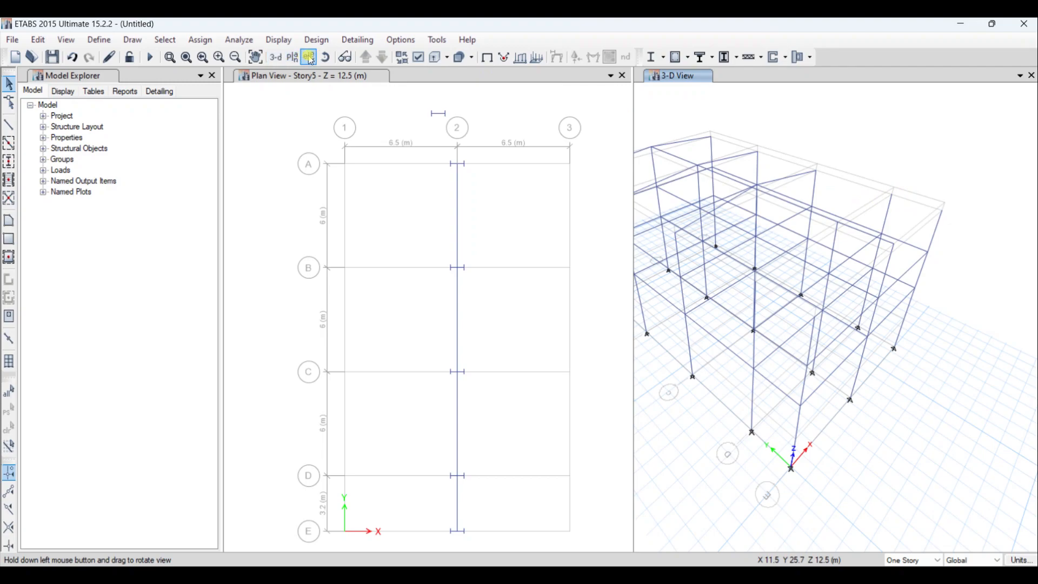
pyautogui.click(324, 57)
pyautogui.click(672, 137)
pyautogui.moveTo(672, 138); pyautogui.dragTo(938, 173)
pyautogui.click(829, 212)
pyautogui.scroll(5, 829, 212)
pyautogui.scroll(-5, 846, 212)
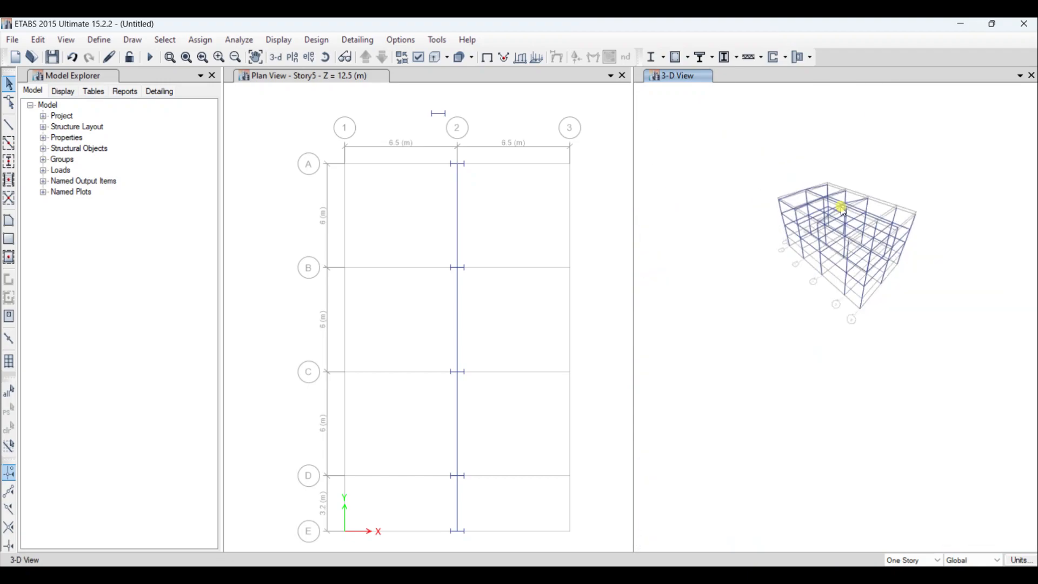
pyautogui.scroll(4, 882, 209)
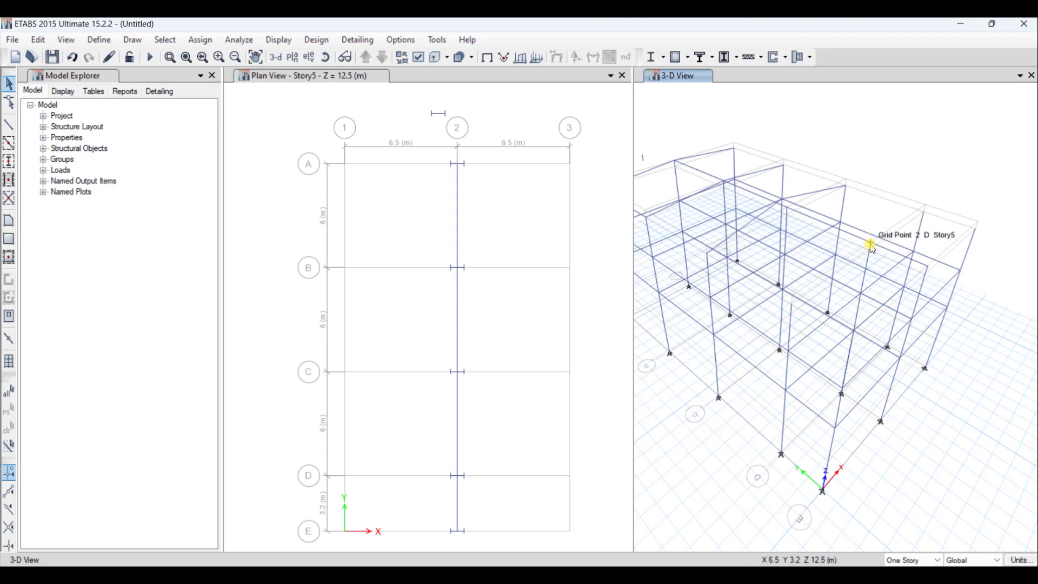
# - Draw sloped I SECTIONS beams along grid line D in the 3-D view, from 3 at Story4 through 2 at Story5 to 1 at Story4
pyautogui.click(9, 124)
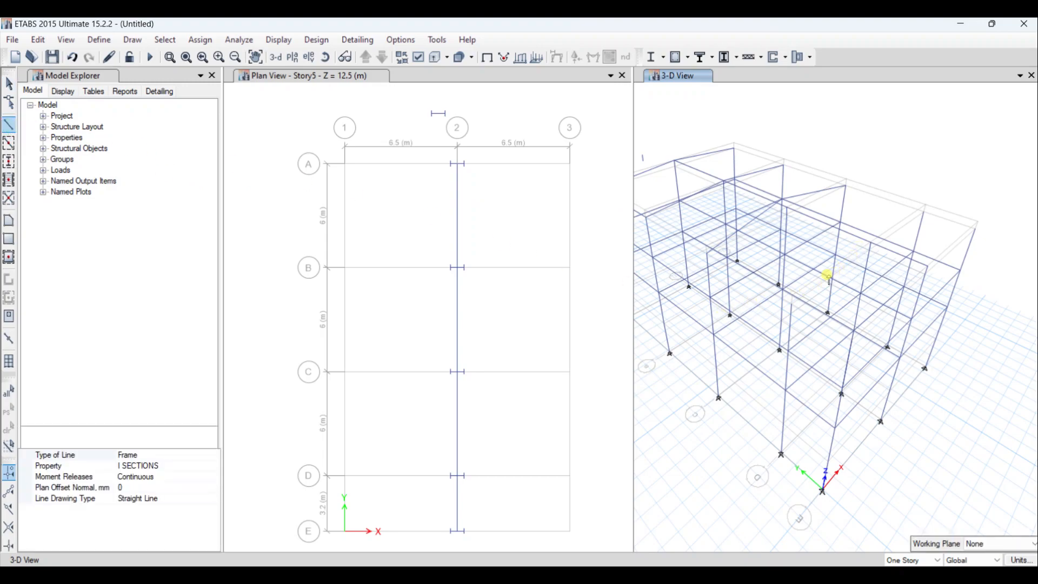
pyautogui.click(924, 212)
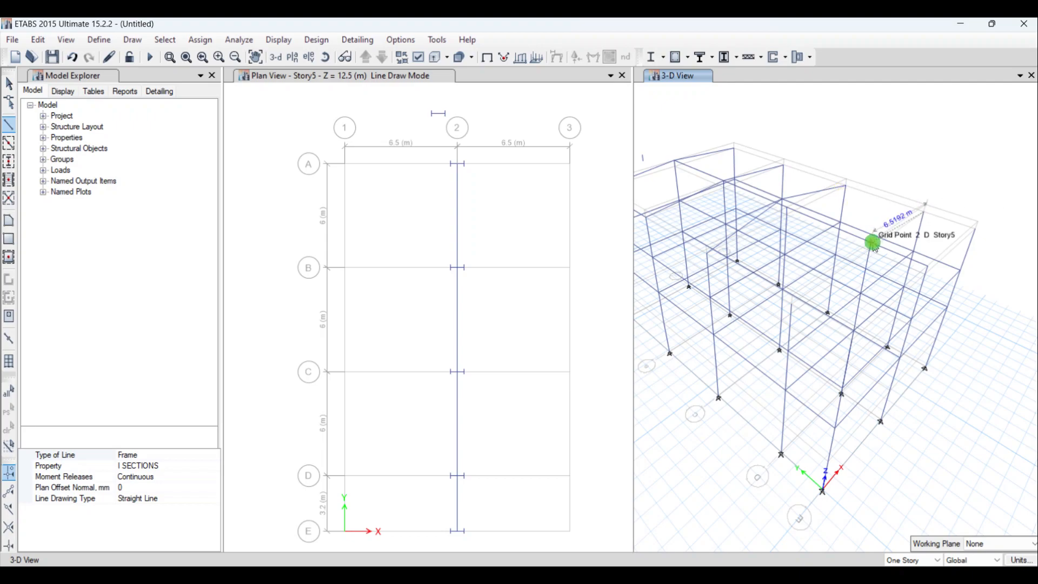
pyautogui.click(872, 242)
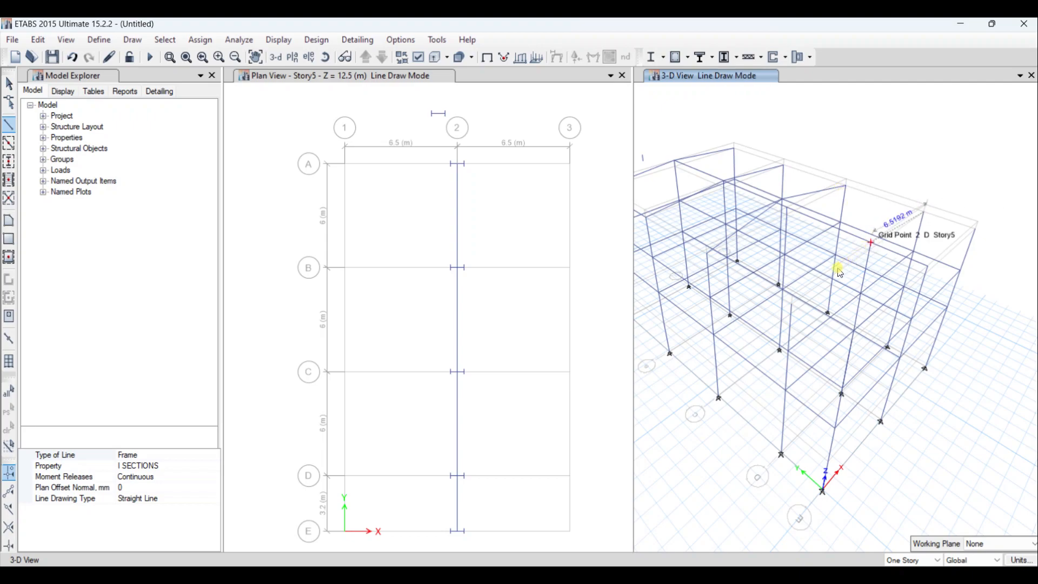
pyautogui.click(792, 303)
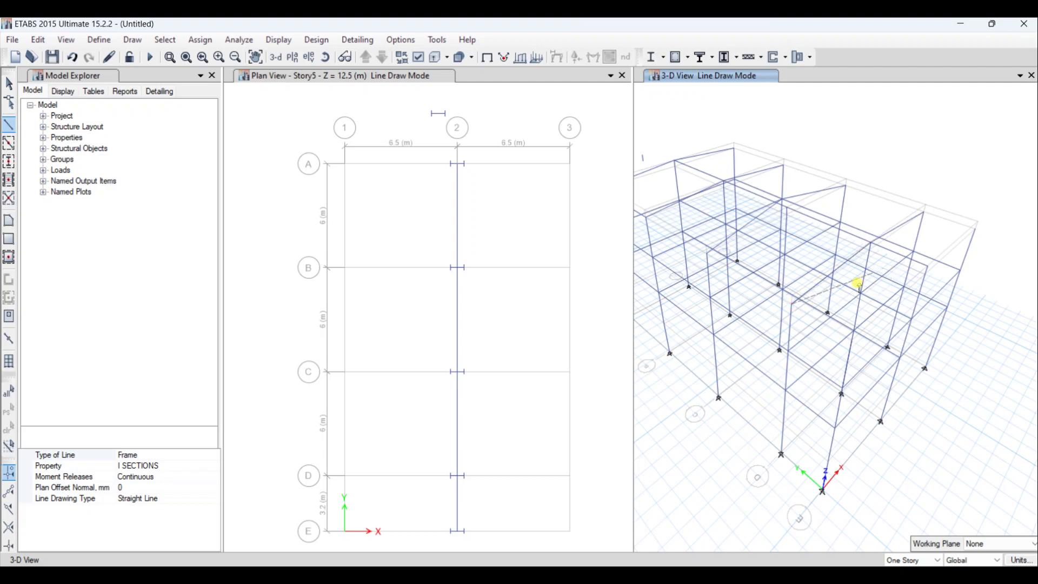
pyautogui.rightClick(859, 283)
# - Draw sloped I SECTIONS beams along grid line E, from 3 at Story4 through 2 at Story5 to 1 at Story4, and end line drawing
pyautogui.click(10, 124)
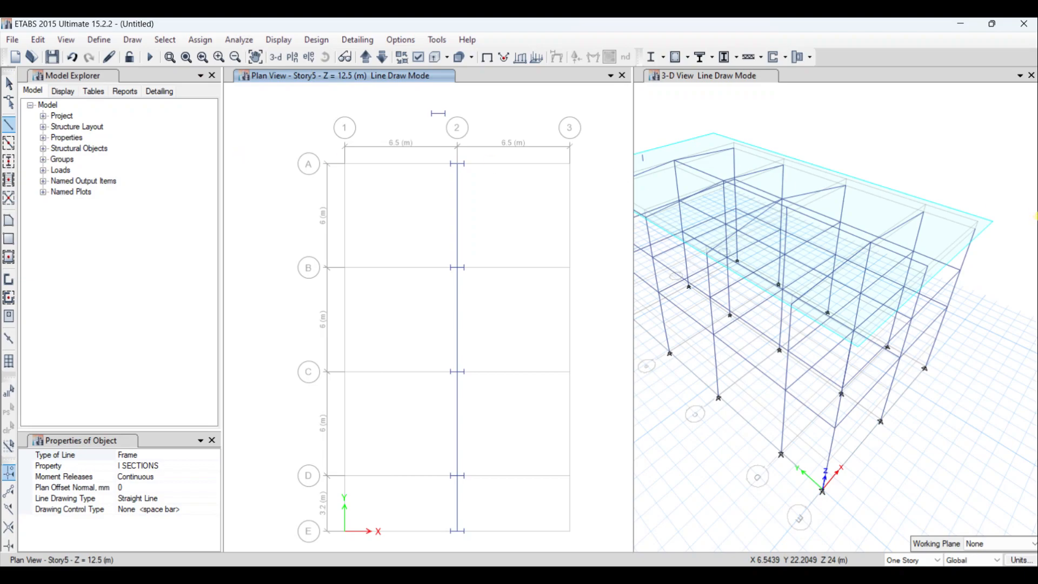
pyautogui.click(973, 223)
pyautogui.click(928, 265)
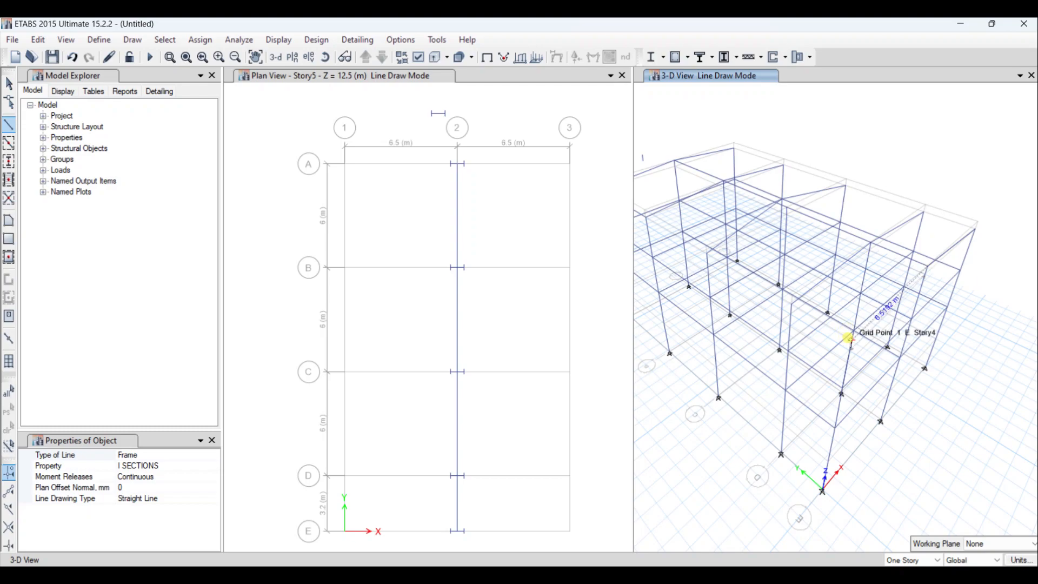
pyautogui.click(851, 341)
pyautogui.click(168, 76)
pyautogui.press('Escape')
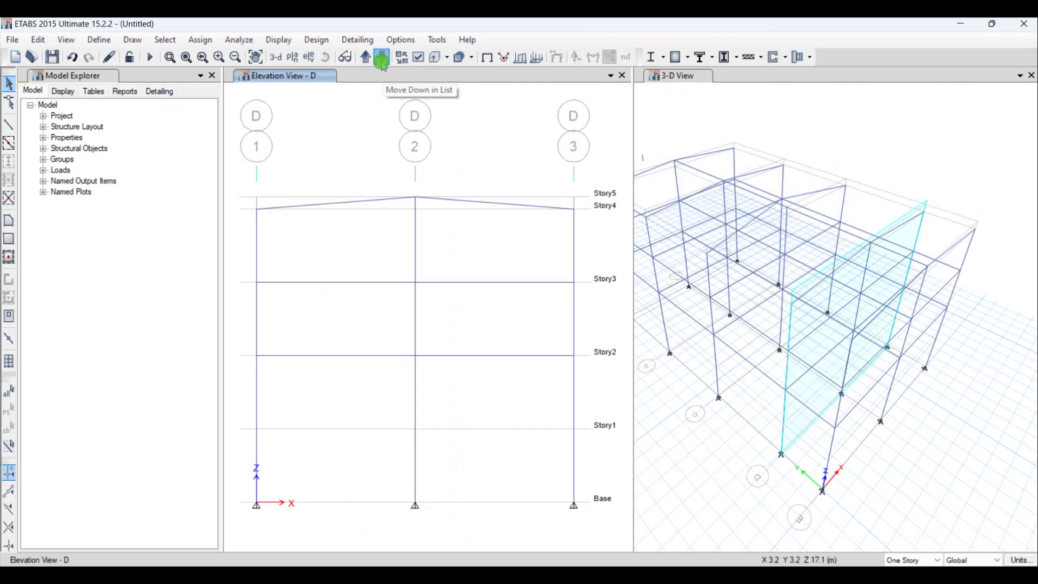
# - Go through the elevations to Elevation 3 and examine the diagonal member from C at Story4 to B at Story3
pyautogui.click(382, 63)
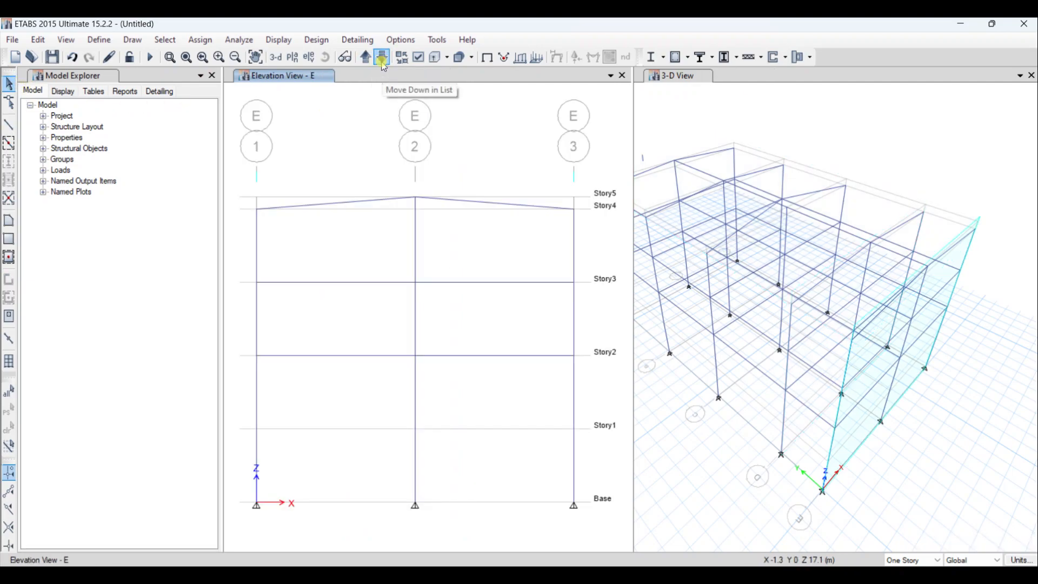
pyautogui.click(382, 57)
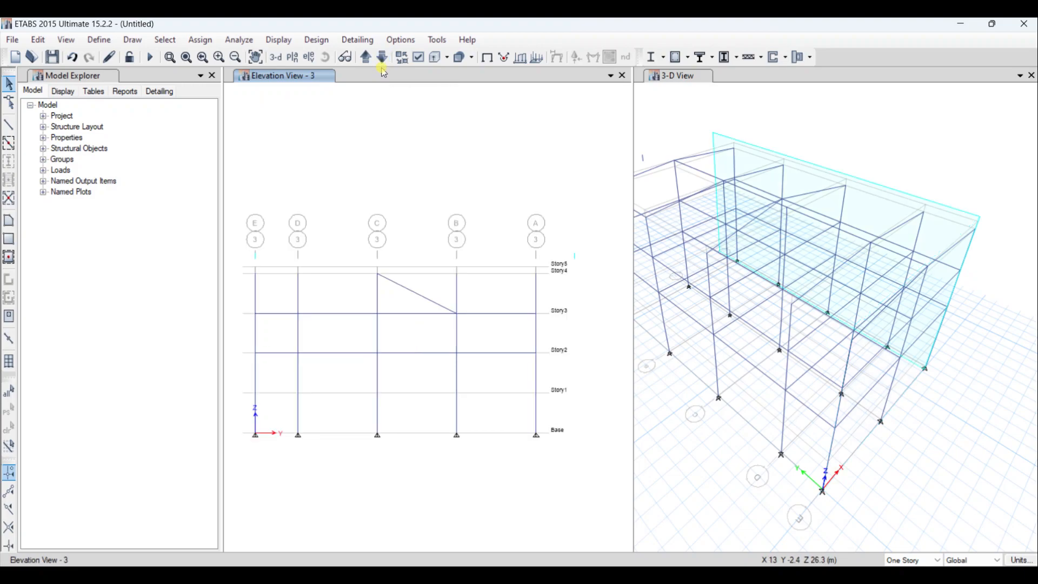
pyautogui.click(422, 295)
pyautogui.click(424, 286)
pyautogui.click(424, 286)
pyautogui.click(416, 302)
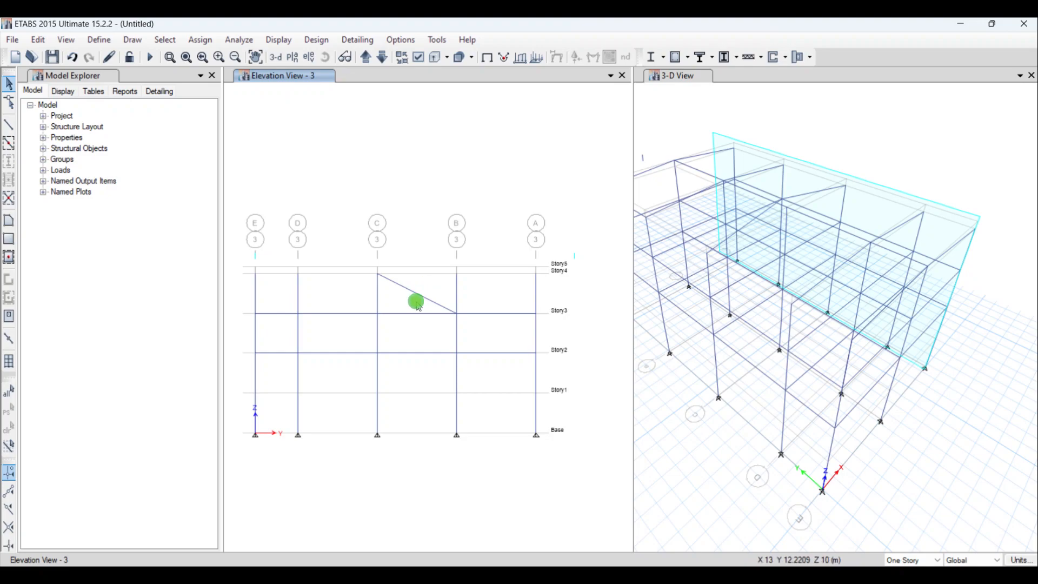
pyautogui.click(392, 282)
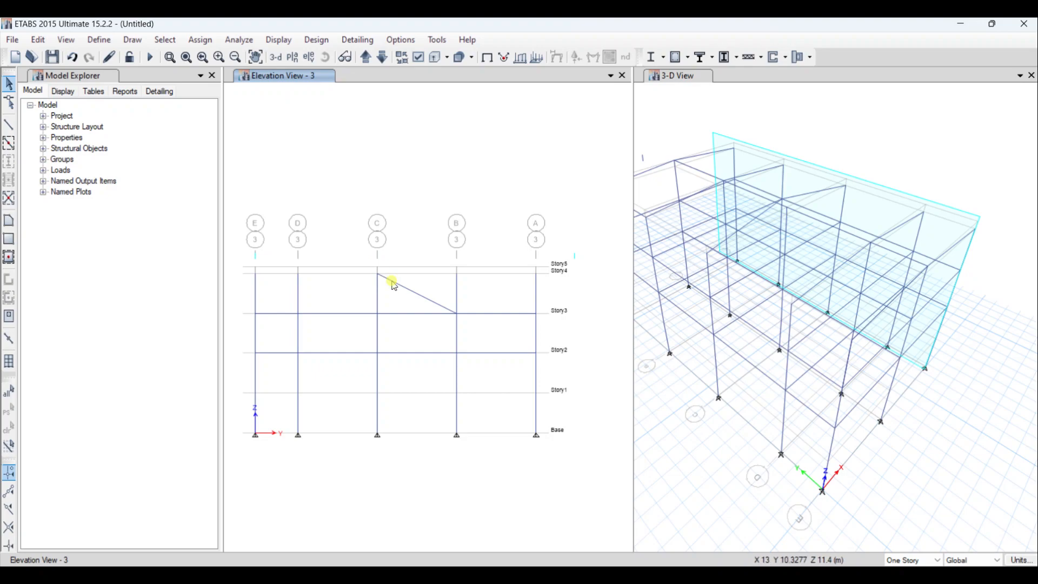
pyautogui.click(437, 306)
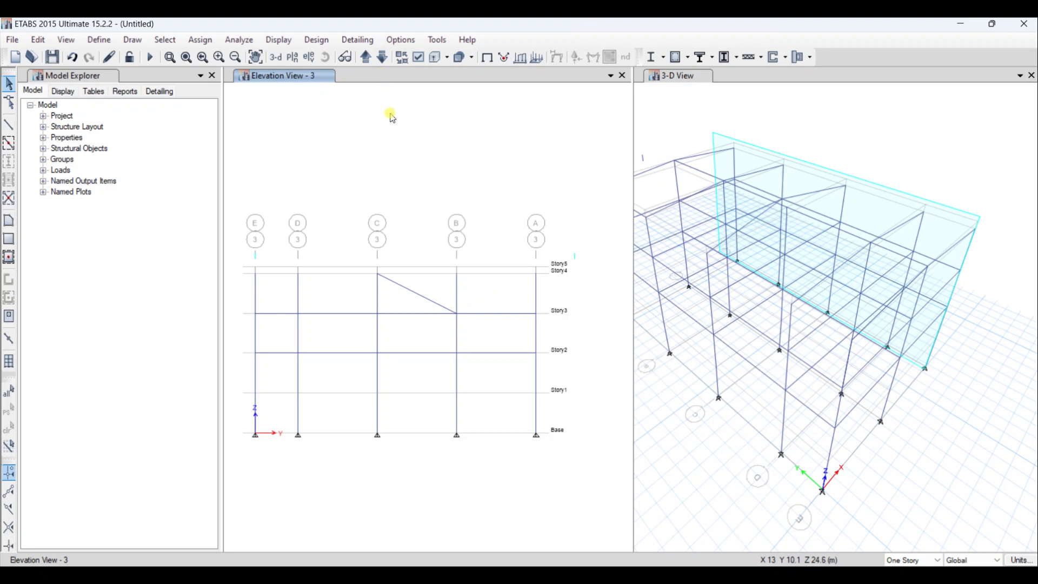
# - Go back through the elevations from D to A to examine the roof beams on each grid line
pyautogui.click(366, 57)
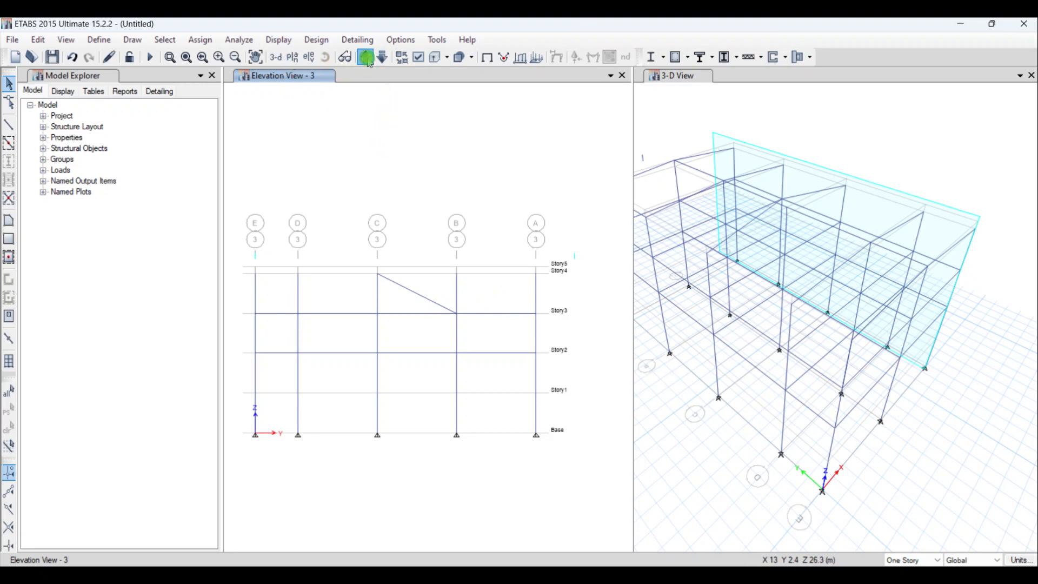
pyautogui.click(366, 57)
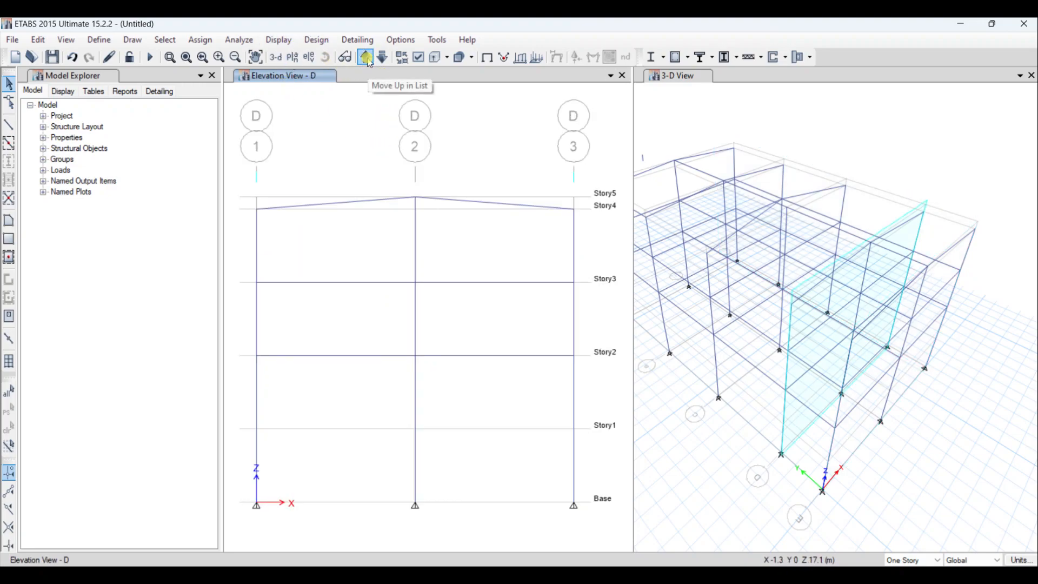
pyautogui.click(367, 59)
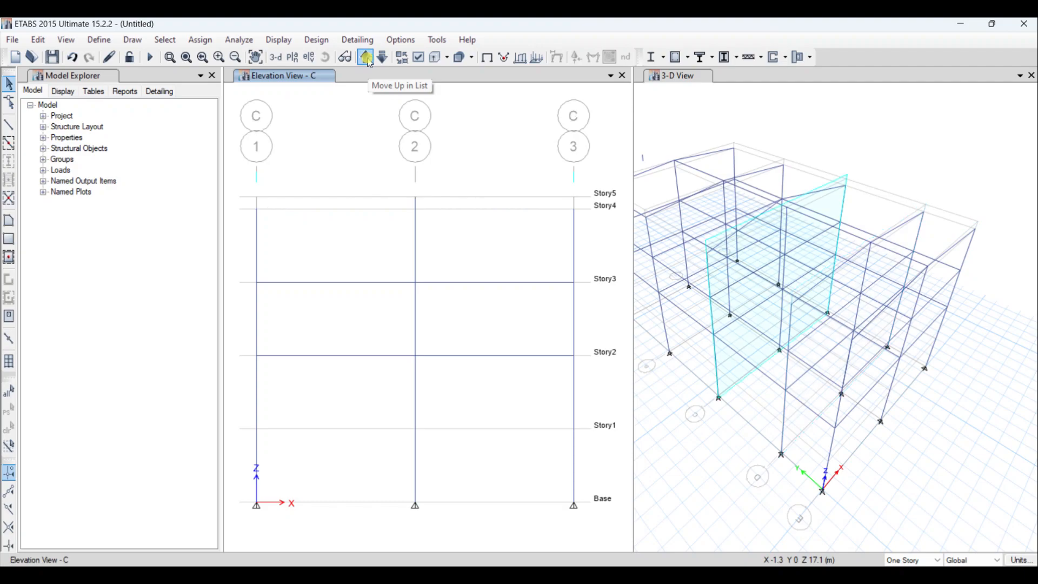
pyautogui.click(366, 57)
pyautogui.click(366, 57)
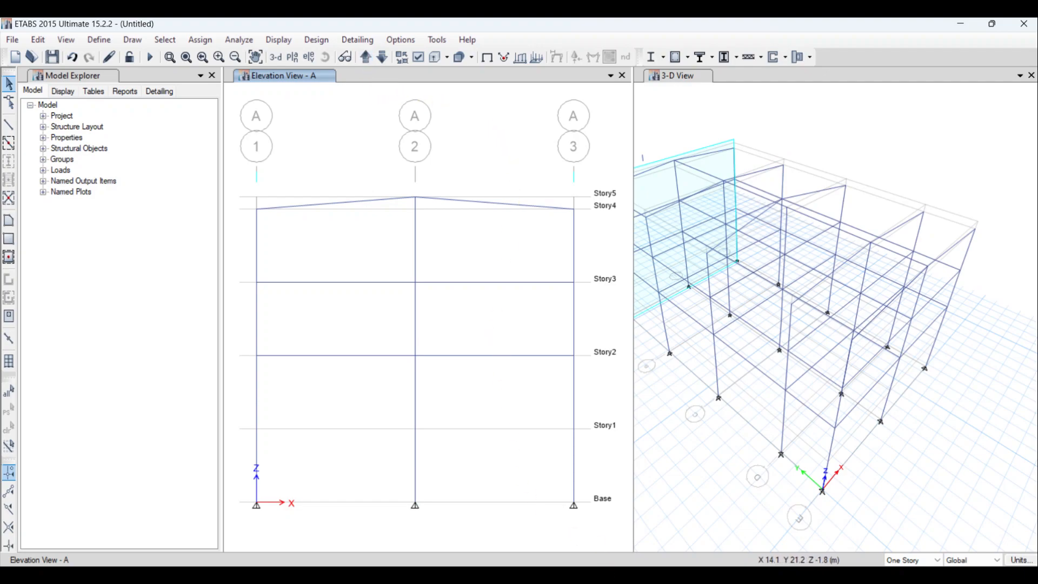
pyautogui.click(616, 583)
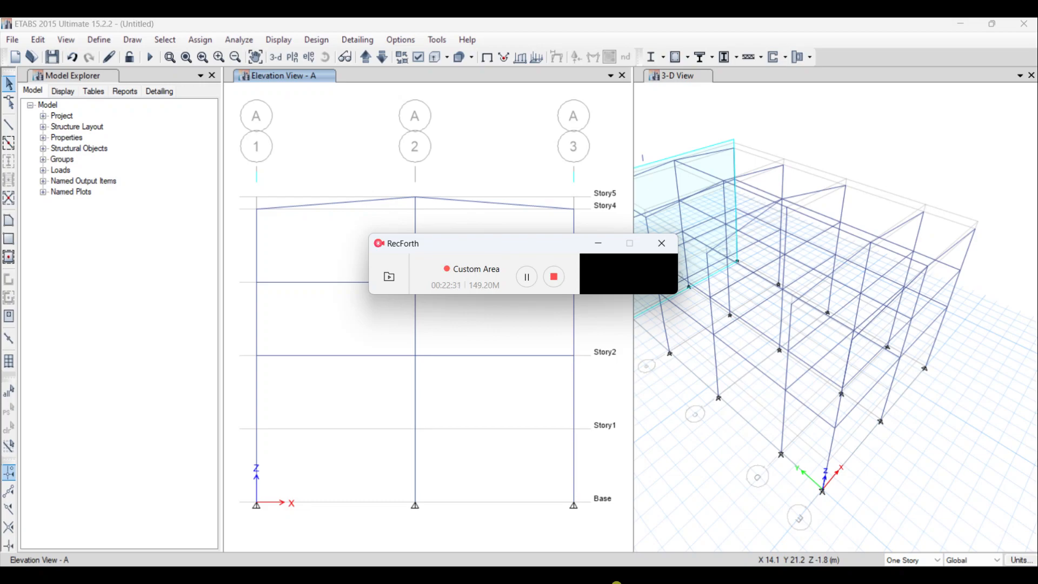
# - Start quick brace drawing in Elevation A and set the bracing type to Inverted V
pyautogui.click(9, 200)
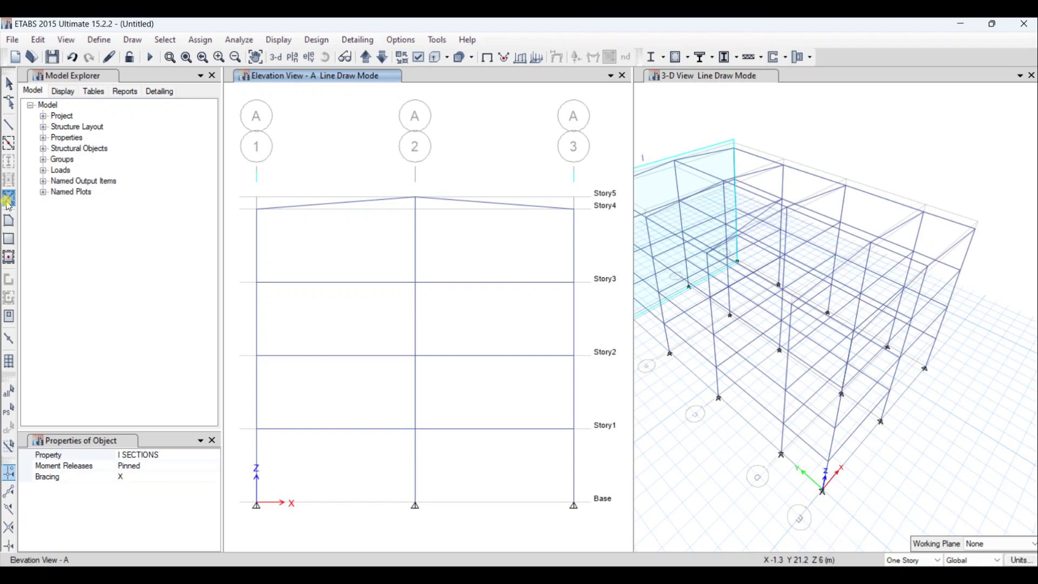
pyautogui.click(8, 200)
pyautogui.click(150, 476)
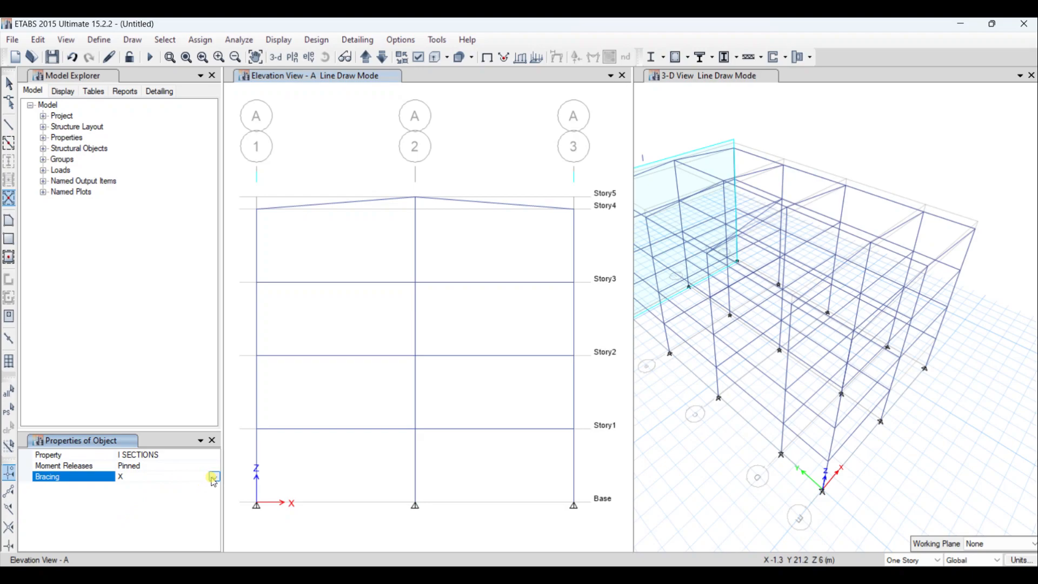
pyautogui.click(217, 476)
pyautogui.click(135, 505)
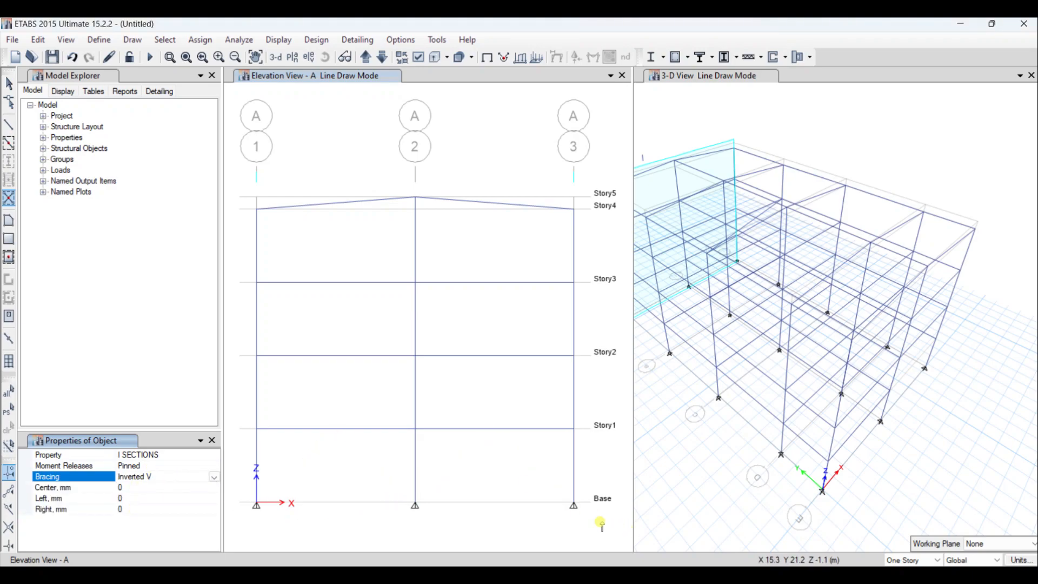
# - Add Inverted V braces in both bays of Elevation A on every level from Base up to Story4
pyautogui.click(509, 475)
pyautogui.click(404, 474)
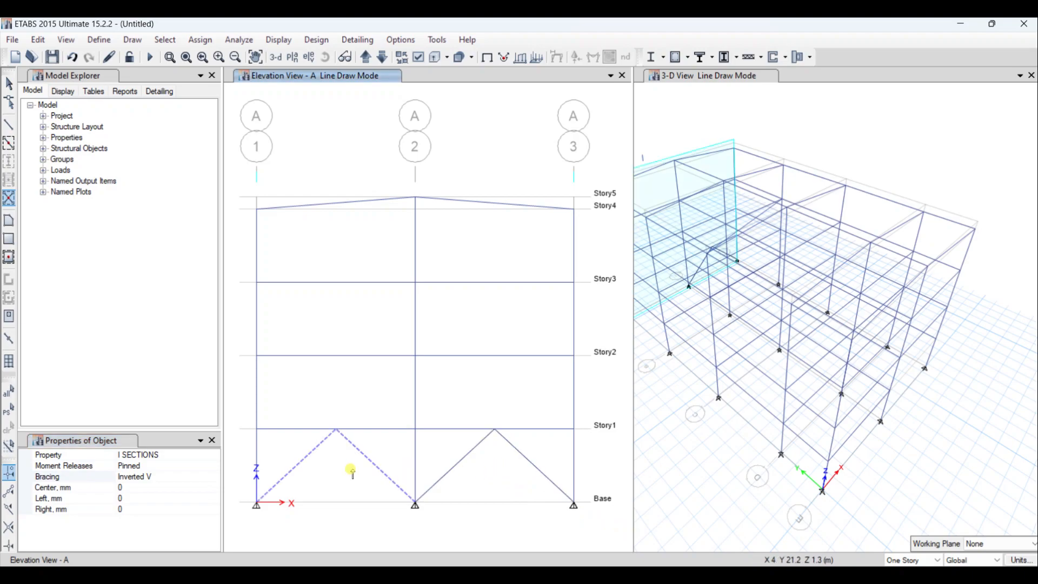
pyautogui.click(507, 374)
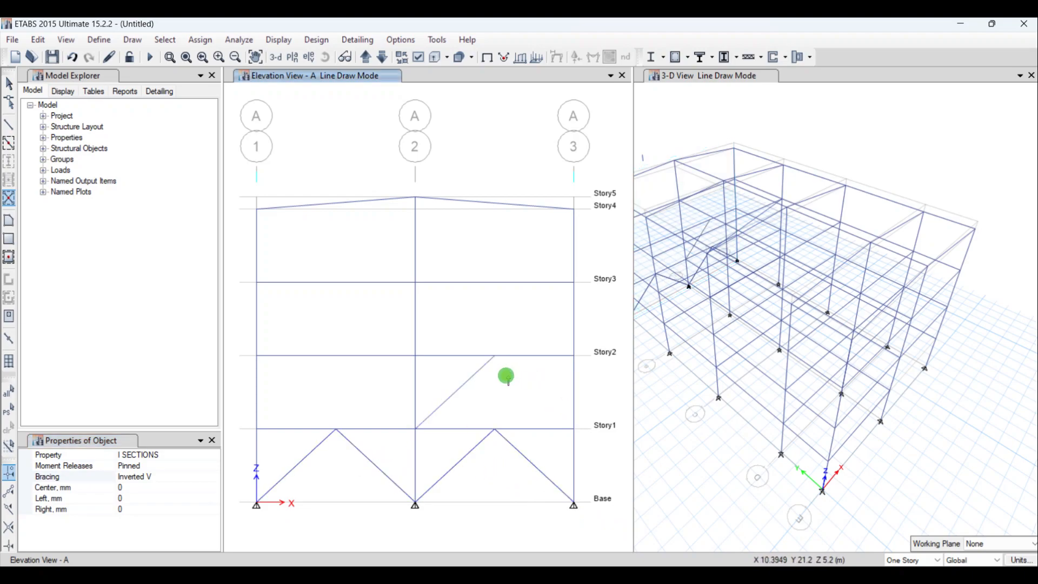
pyautogui.click(330, 396)
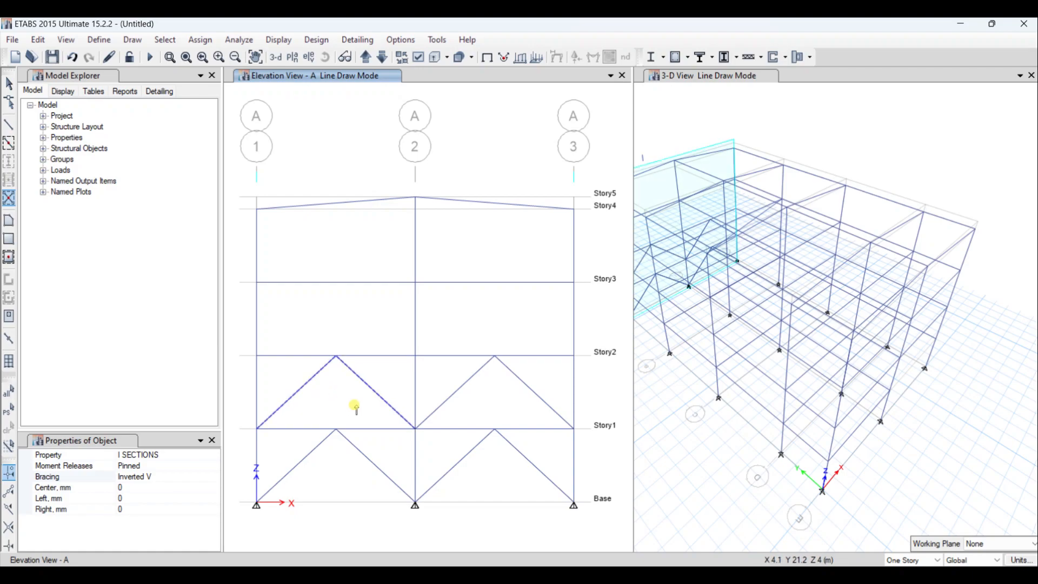
pyautogui.click(470, 335)
pyautogui.click(373, 333)
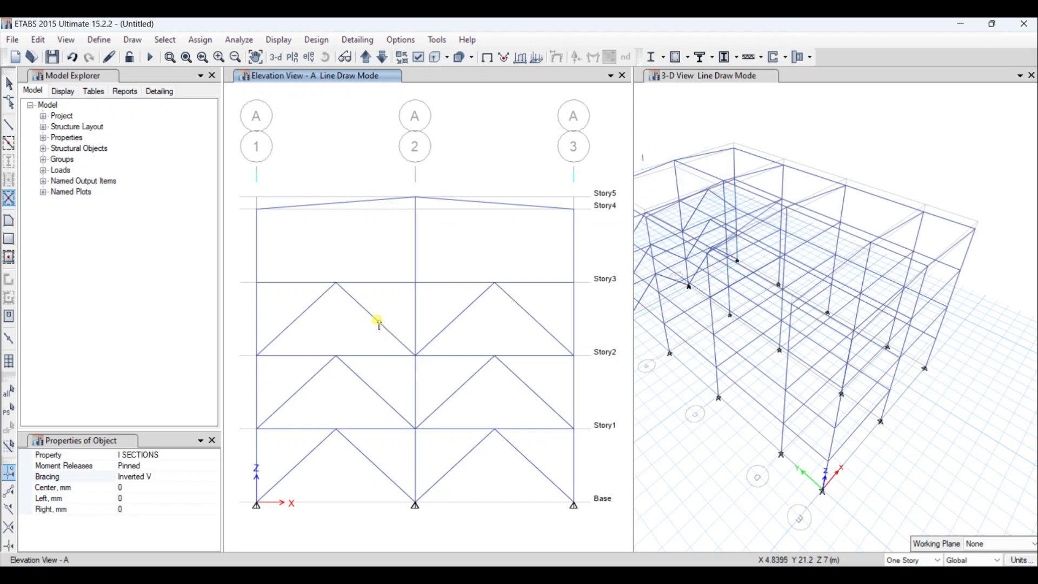
pyautogui.click(435, 265)
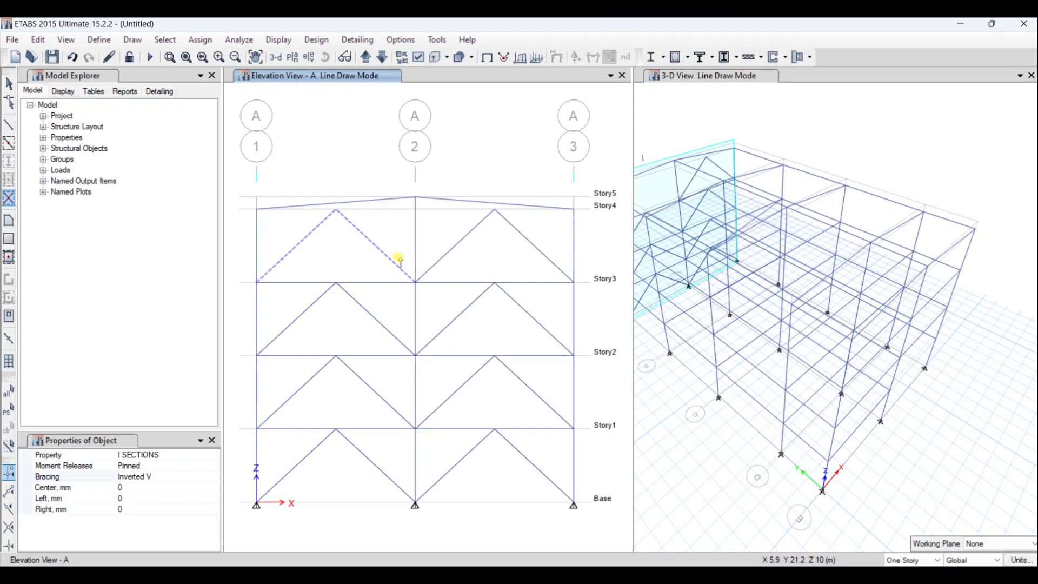
pyautogui.click(397, 259)
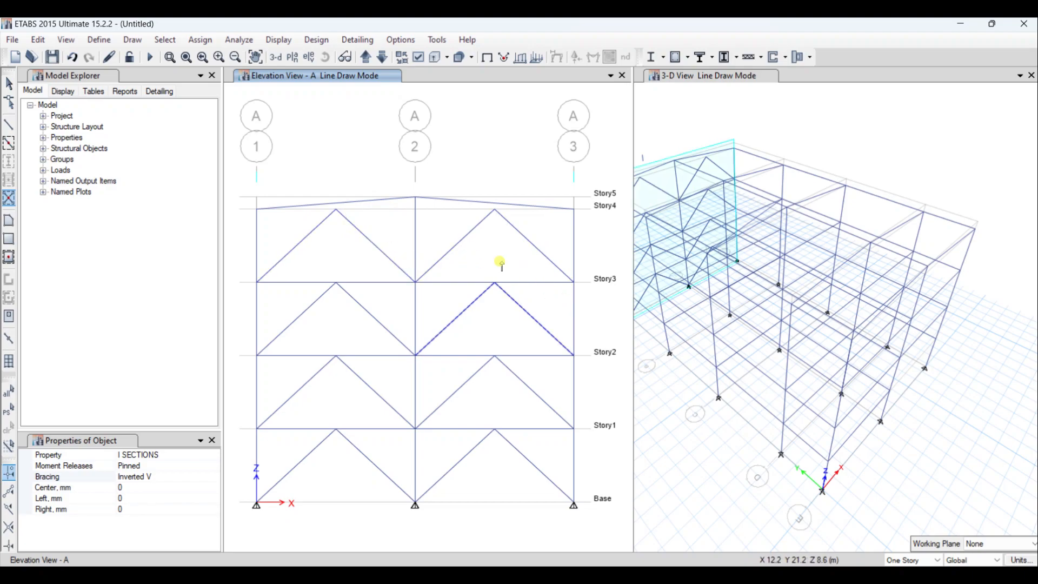
# - Go to Elevation E and back up through the list of elevations to review the bracing
pyautogui.click(382, 57)
pyautogui.click(382, 57)
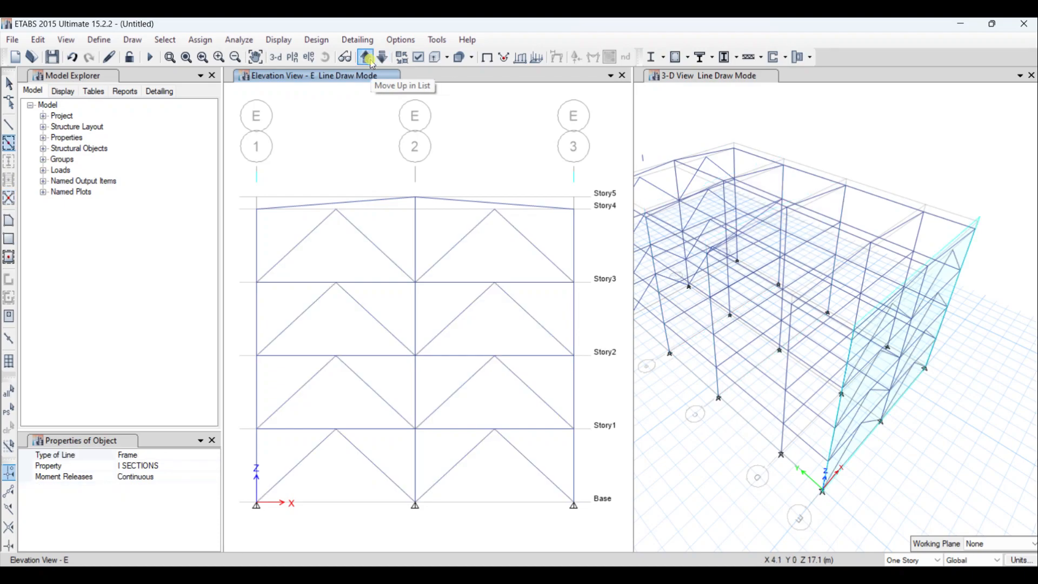
pyautogui.click(366, 57)
pyautogui.click(366, 58)
pyautogui.click(367, 57)
pyautogui.click(367, 58)
pyautogui.click(367, 58)
pyautogui.click(367, 58)
pyautogui.click(367, 57)
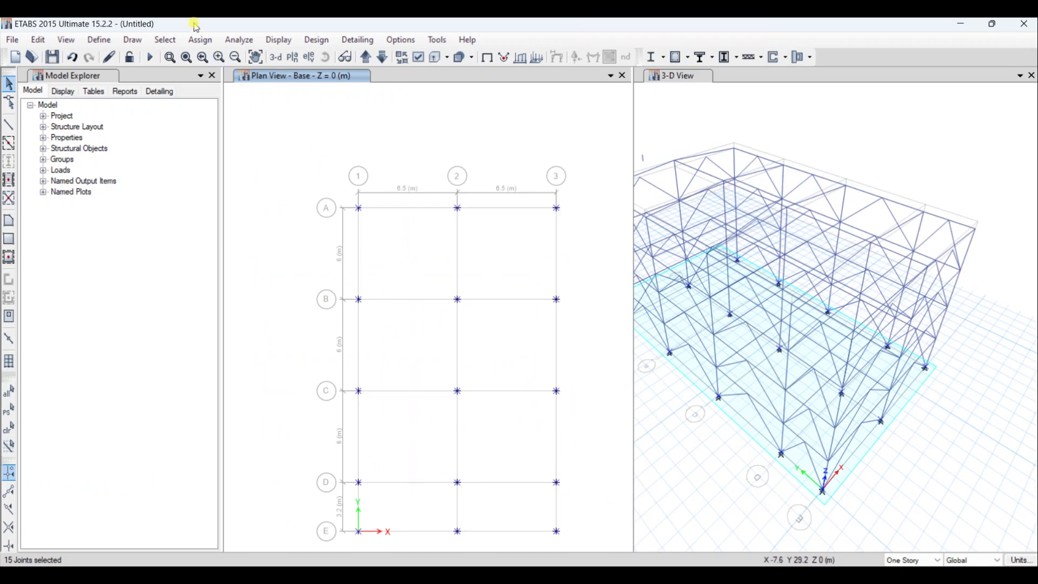
# - Assign fixed restraints to the selected base joints, restraining translation and rotation in X, Y and Z
pyautogui.click(200, 39)
pyautogui.moveTo(289, 57)
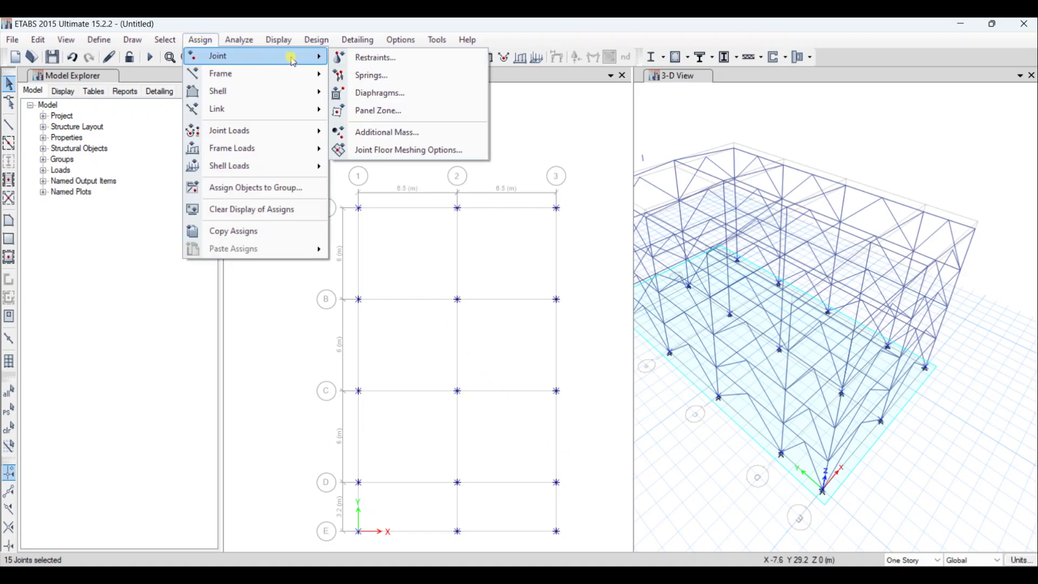
pyautogui.click(376, 57)
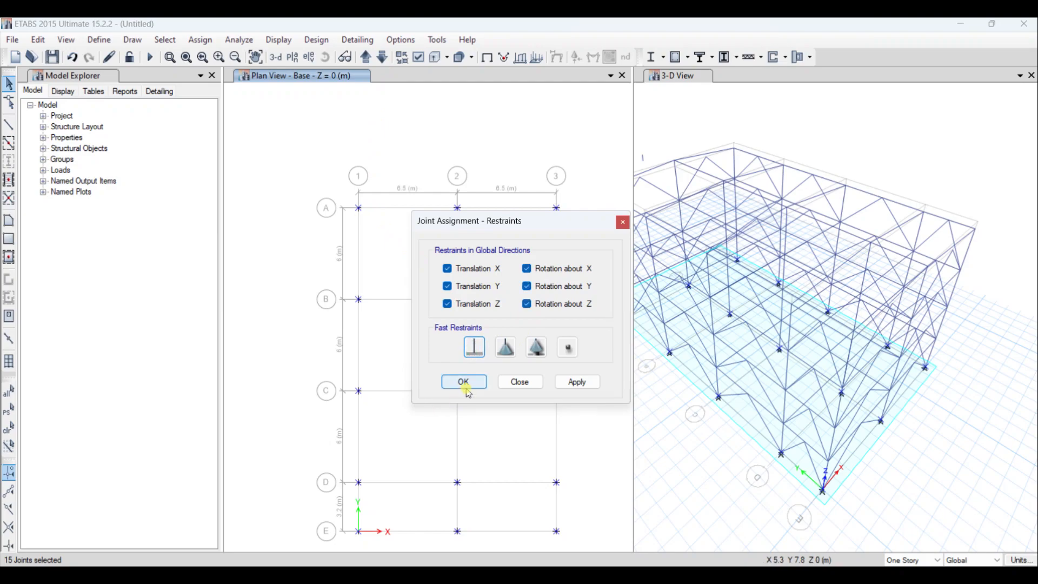
pyautogui.click(463, 381)
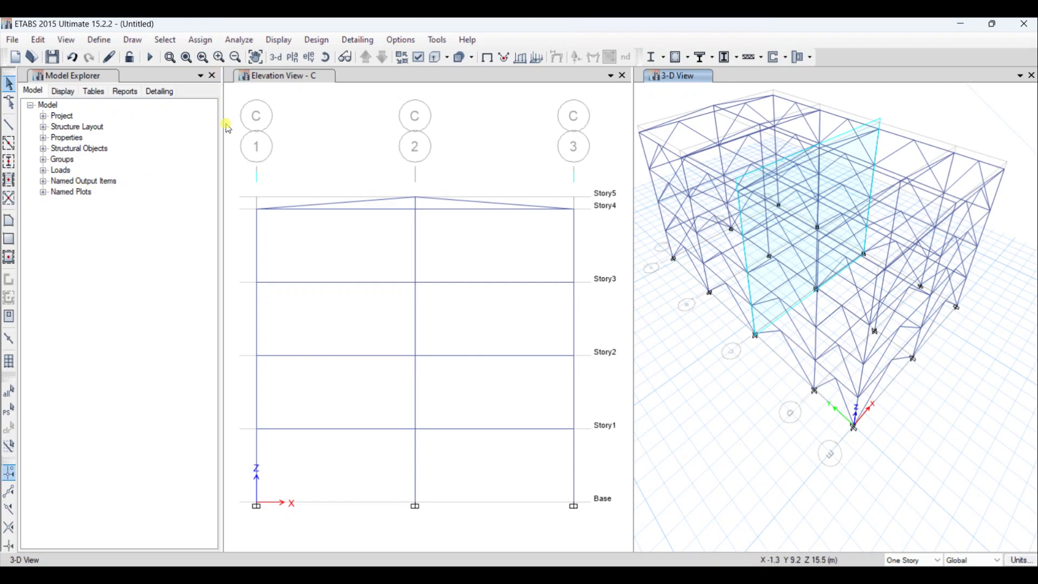
# - Turn on Extrude Frames in the 3-D view's display options to show the frame members as extruded sections
pyautogui.click(416, 57)
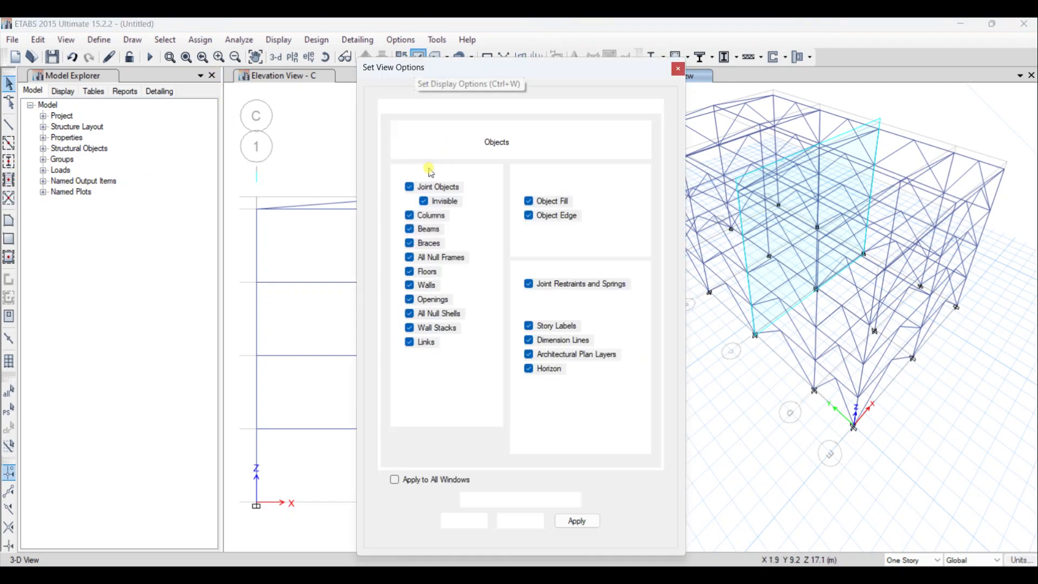
pyautogui.click(566, 229)
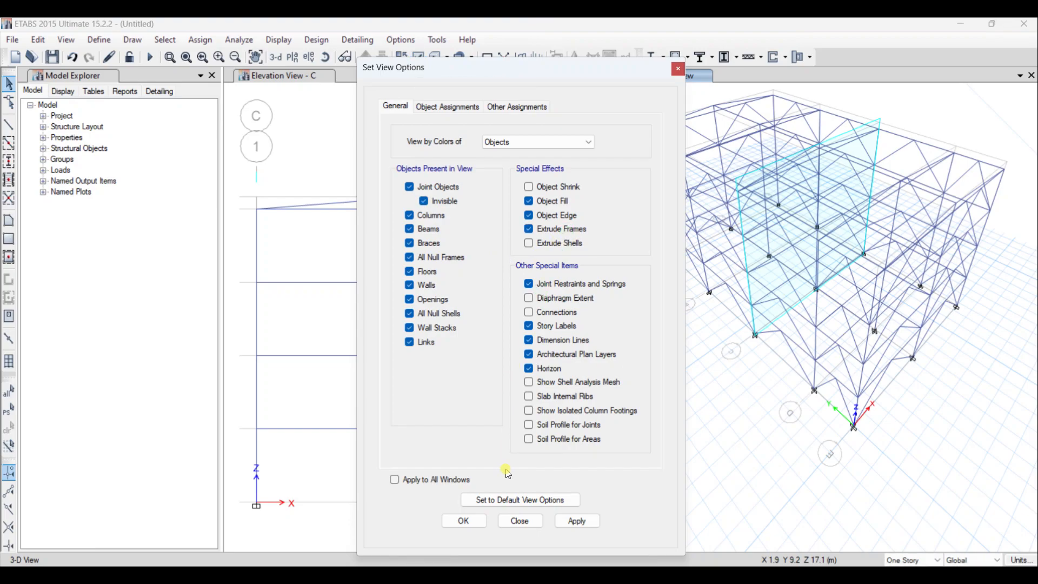
pyautogui.click(571, 522)
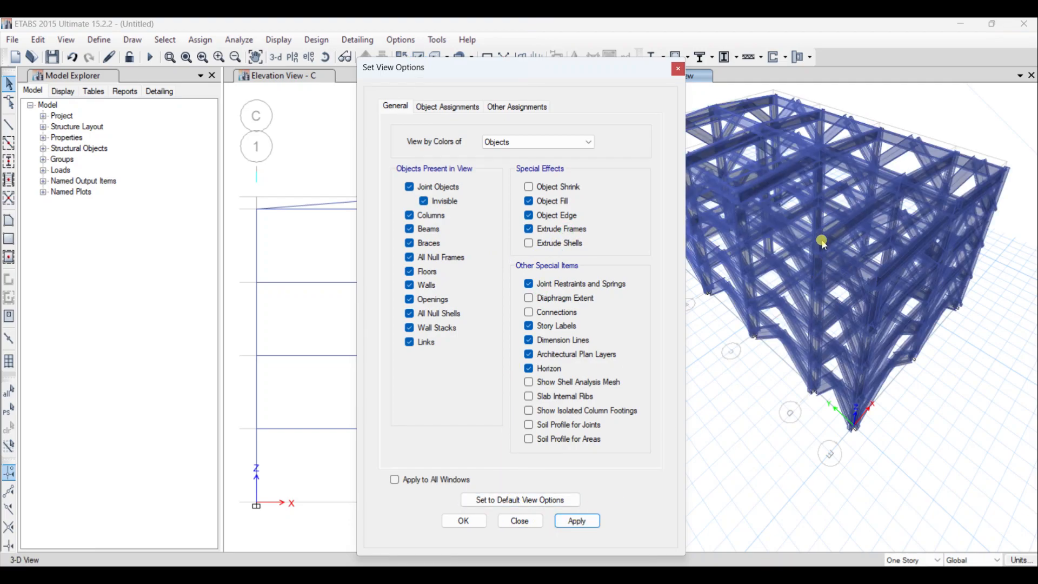
pyautogui.click(464, 521)
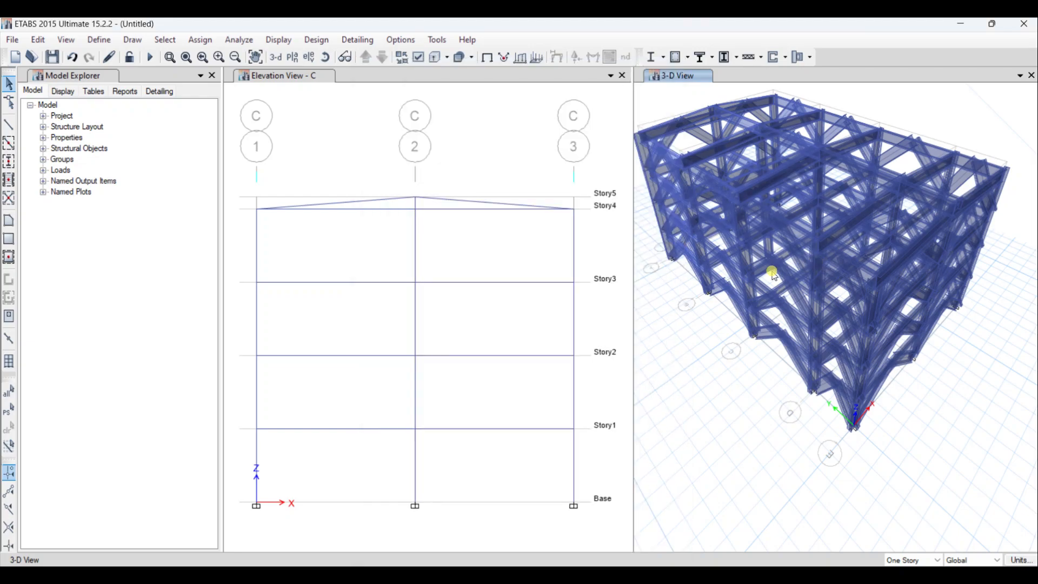
pyautogui.scroll(-3, 773, 281)
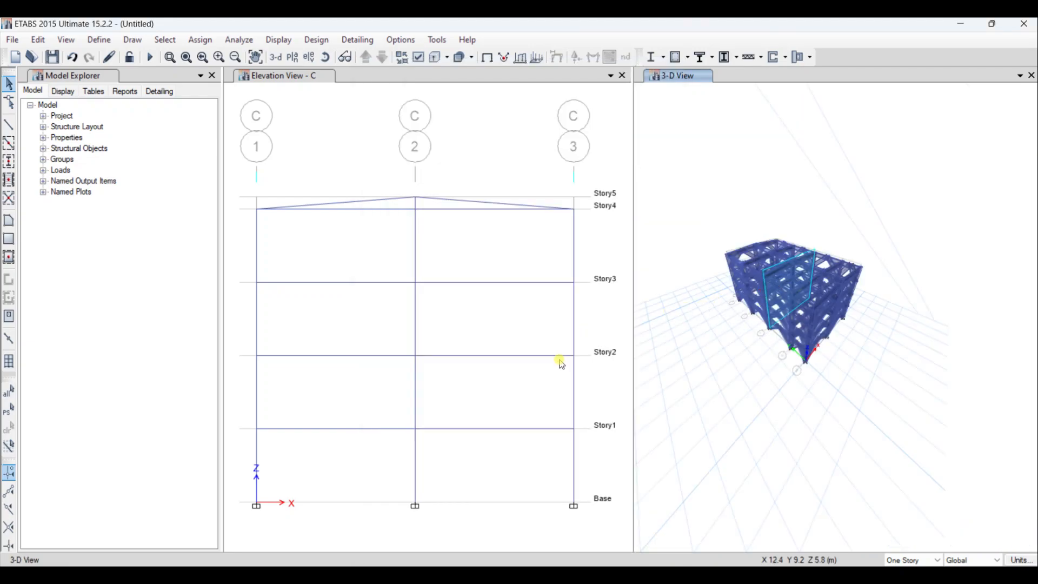
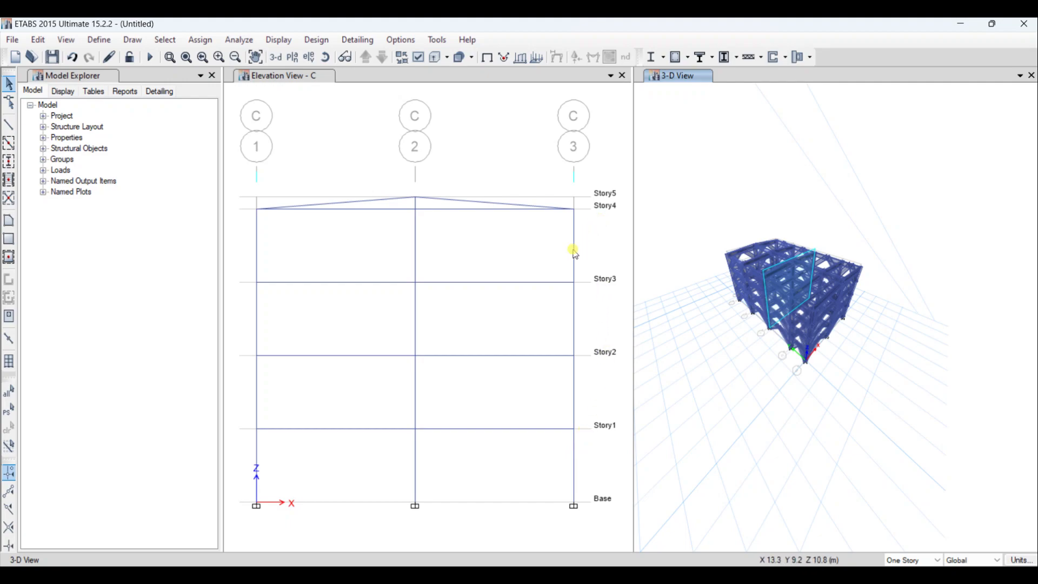
# - Switch to the architectural PDF in Adobe Acrobat, review the floor plan's grids and dimensions, and return to ETABS
pyautogui.click(714, 580)
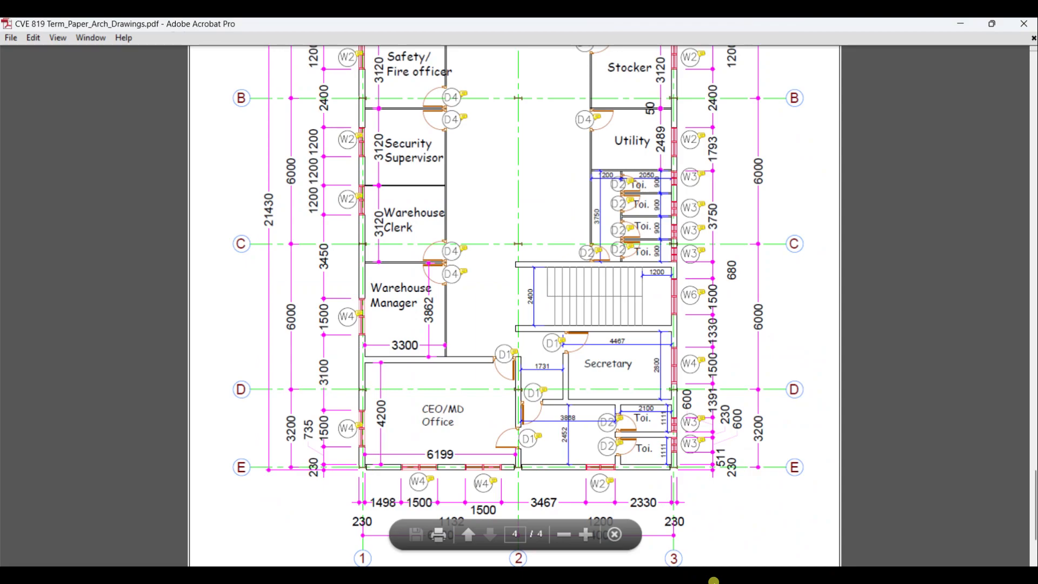
pyautogui.scroll(-3, 544, 461)
pyautogui.scroll(-1, 544, 461)
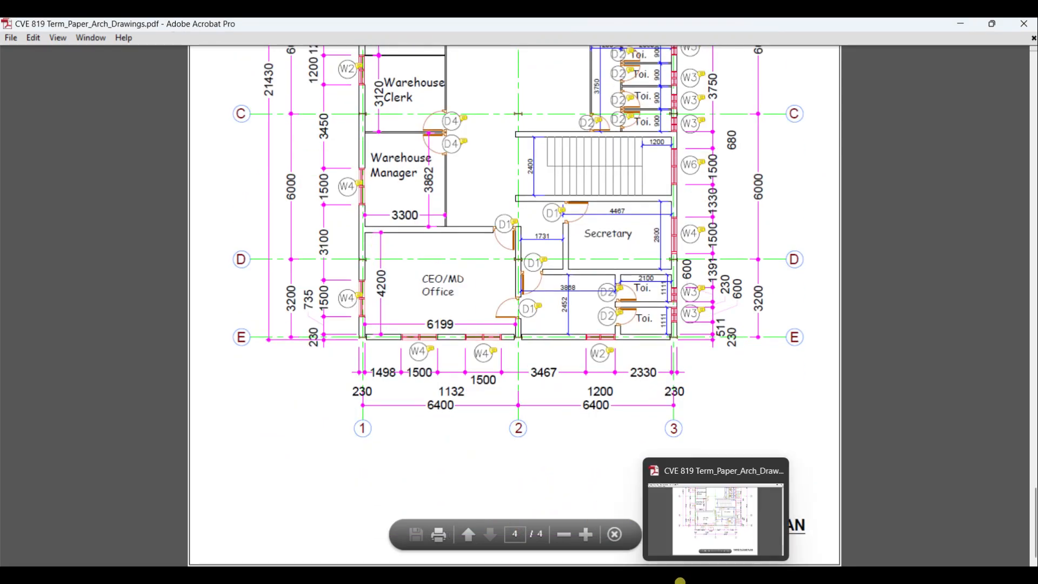
pyautogui.click(694, 582)
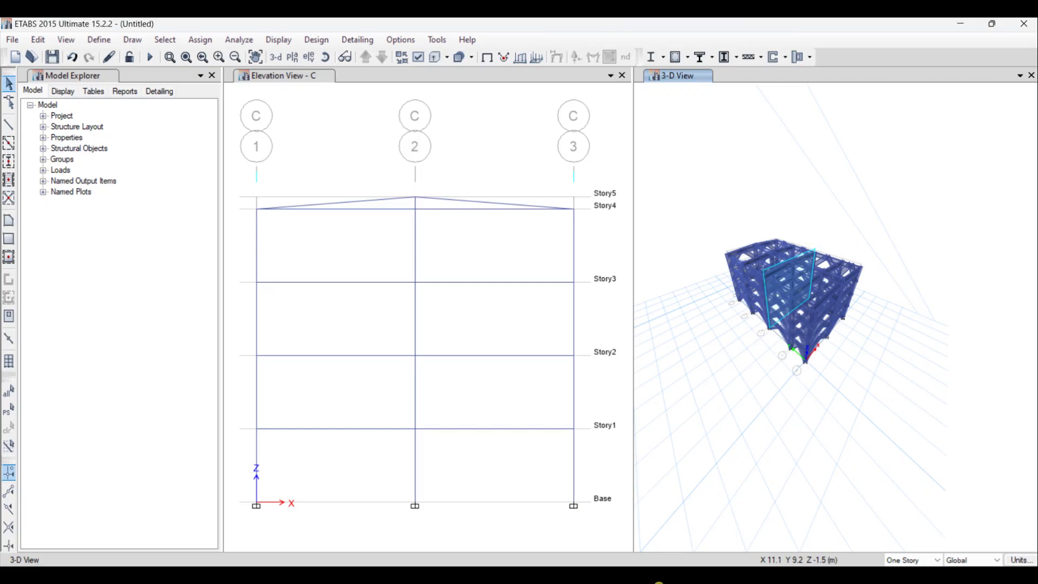
pyautogui.click(658, 582)
# - Open the Slab1 slab section property for editing and select 4000Psi as its slab material
pyautogui.scroll(5, 771, 271)
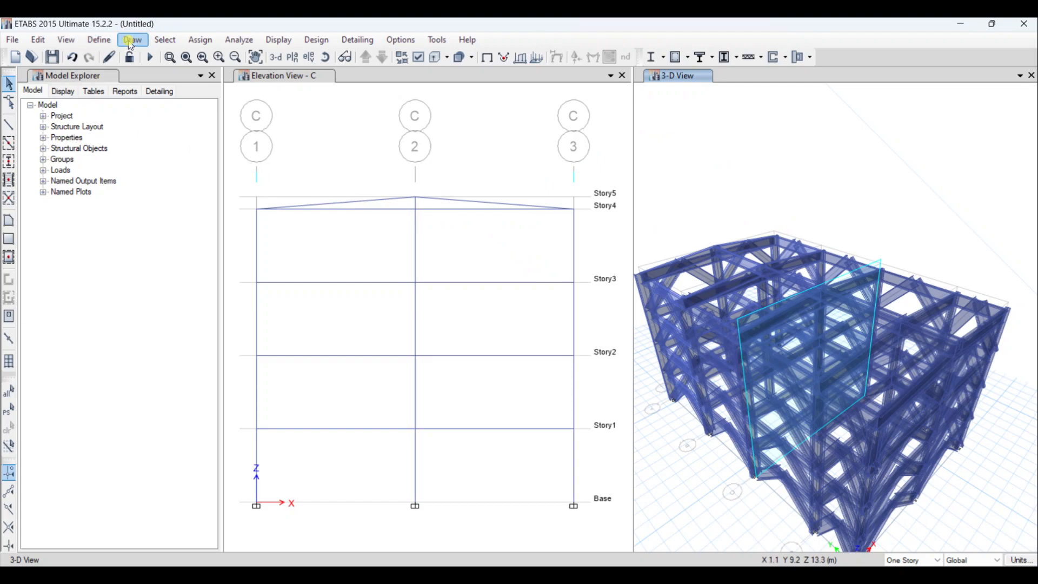
pyautogui.click(104, 40)
pyautogui.moveTo(238, 80)
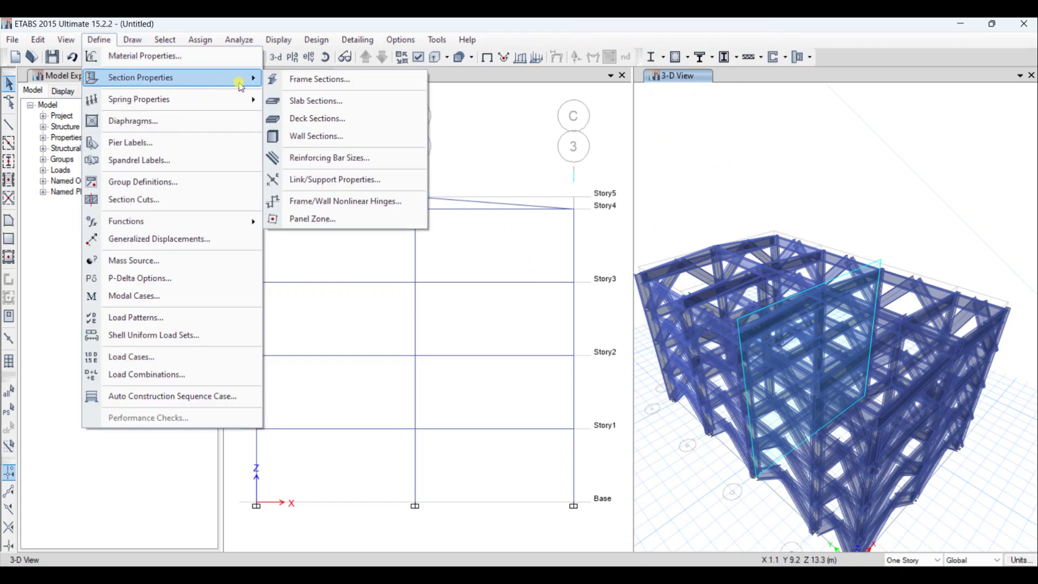
pyautogui.click(307, 104)
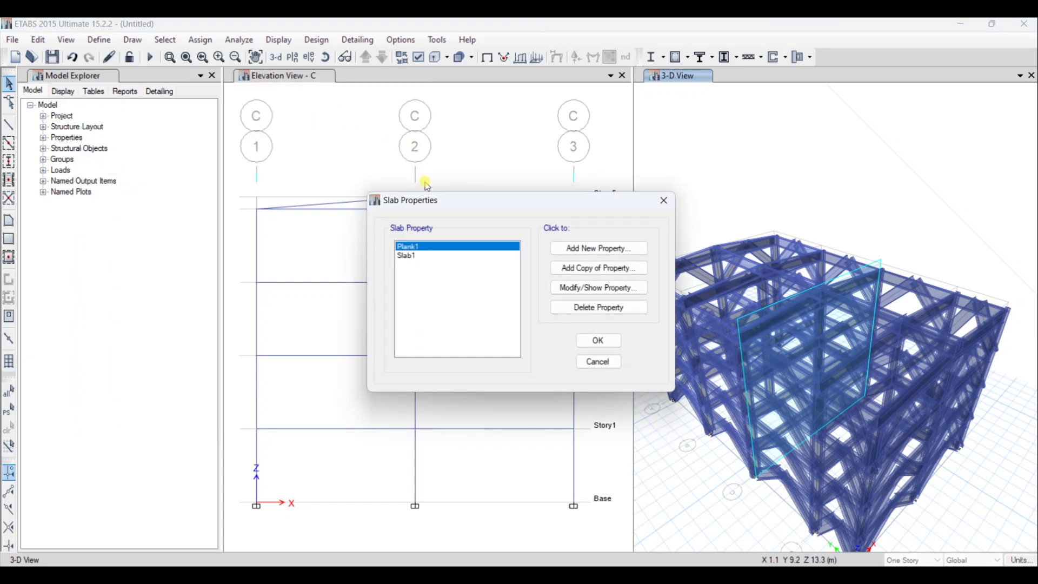
pyautogui.click(429, 255)
pyautogui.click(582, 265)
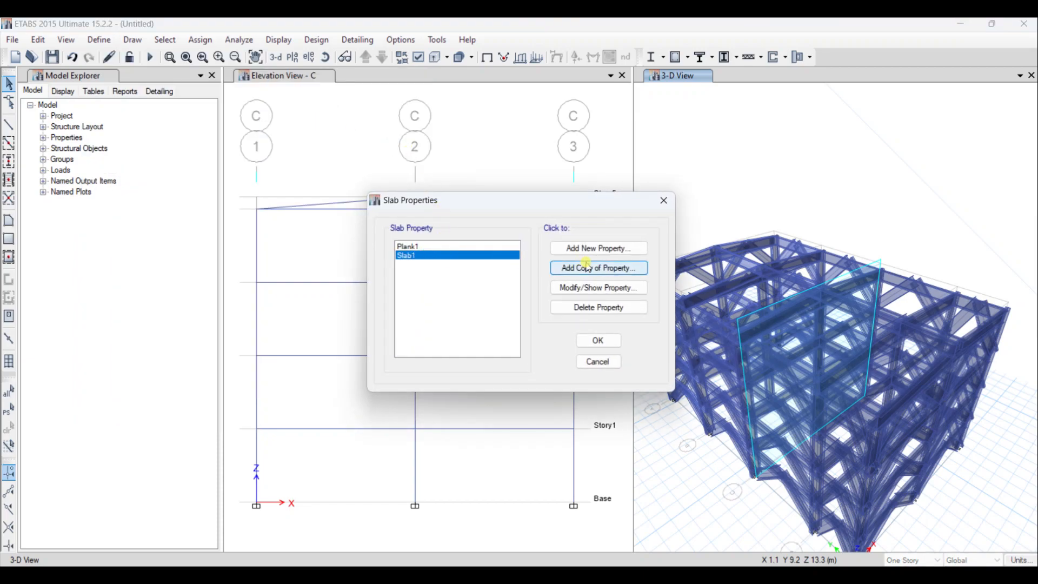
pyautogui.click(597, 287)
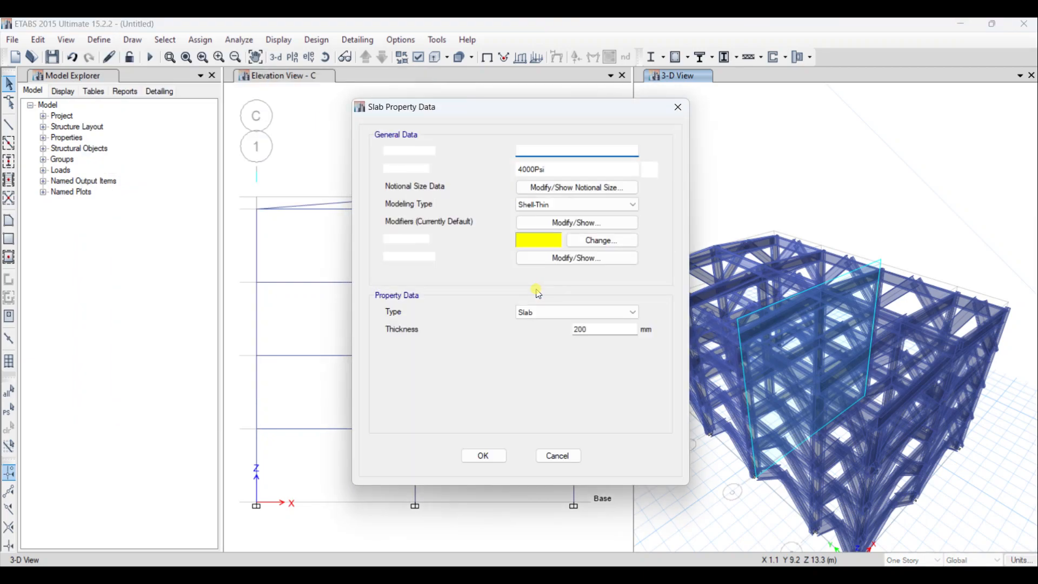
pyautogui.click(547, 172)
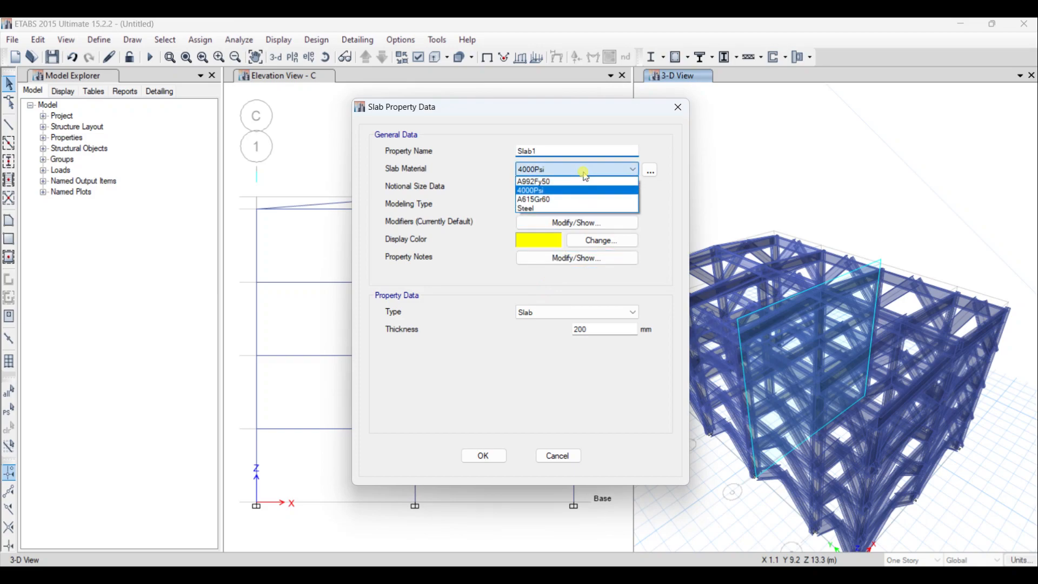
pyautogui.click(557, 190)
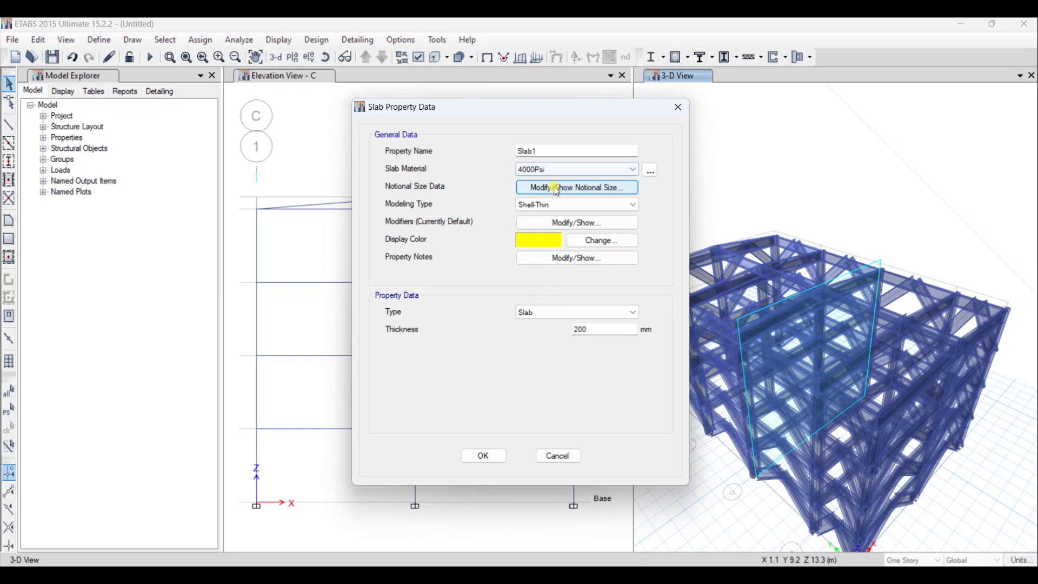
# - Set Slab1's modeling type to Shell-Thin with a thickness of 200 mm and accept the slab properties
pyautogui.doubleClick(545, 151)
pyautogui.click(600, 204)
pyautogui.click(566, 216)
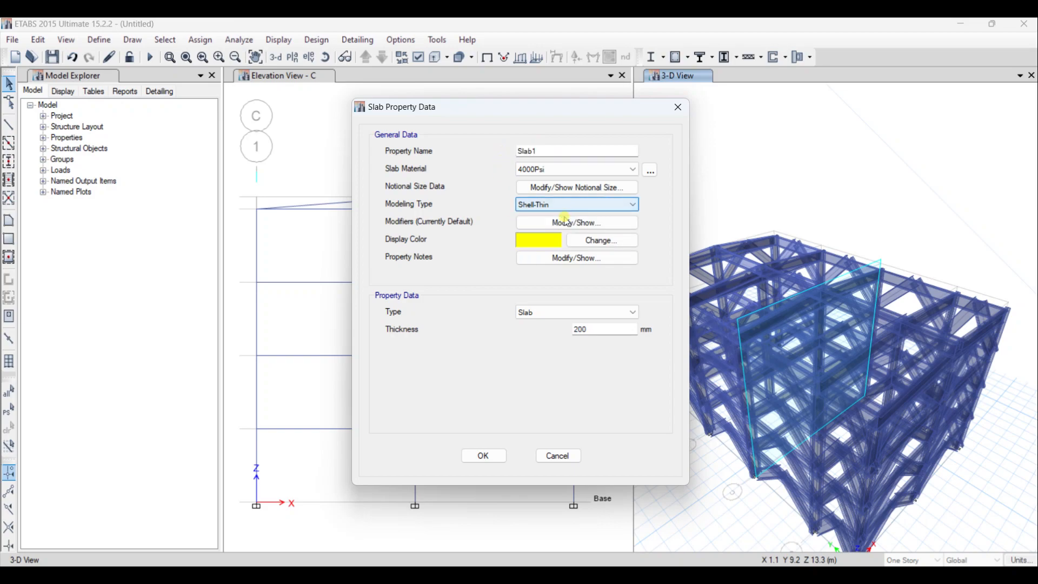
pyautogui.doubleClick(598, 326)
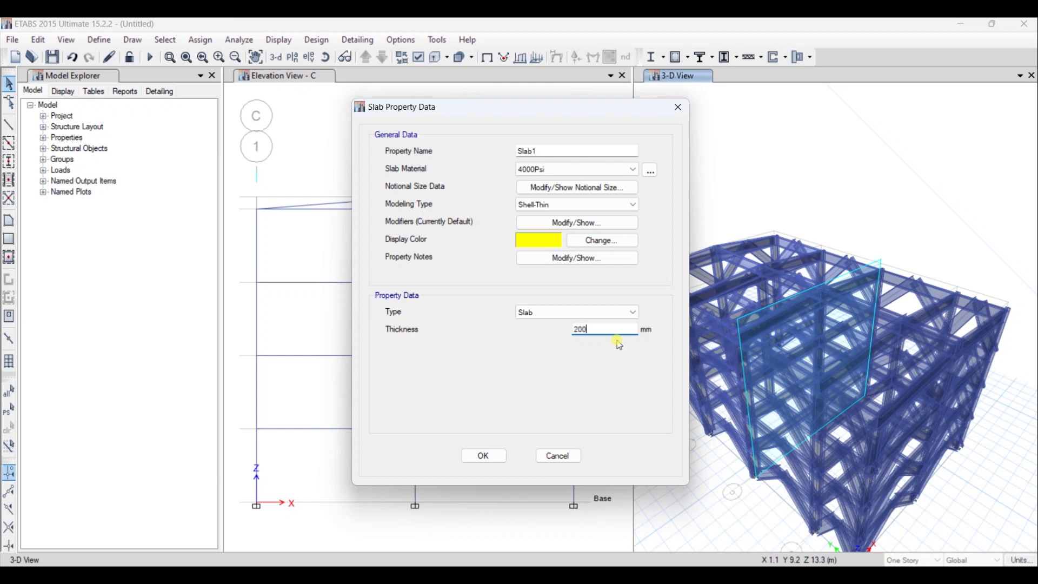
pyautogui.click(476, 463)
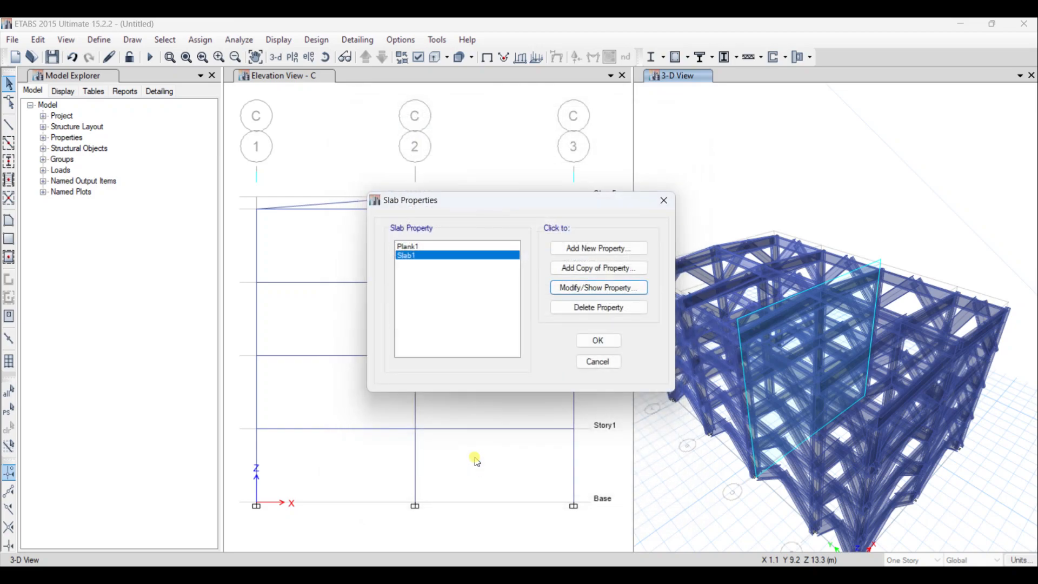
pyautogui.click(596, 340)
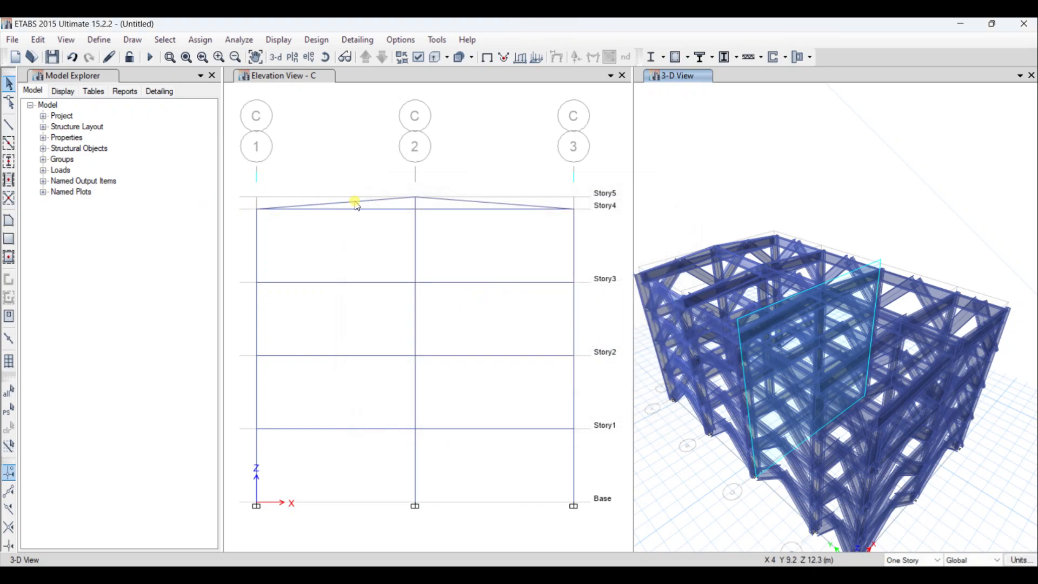
# - Turn off Extrude Frames in the 3-D view's display options to show the frame members as lines
pyautogui.click(343, 143)
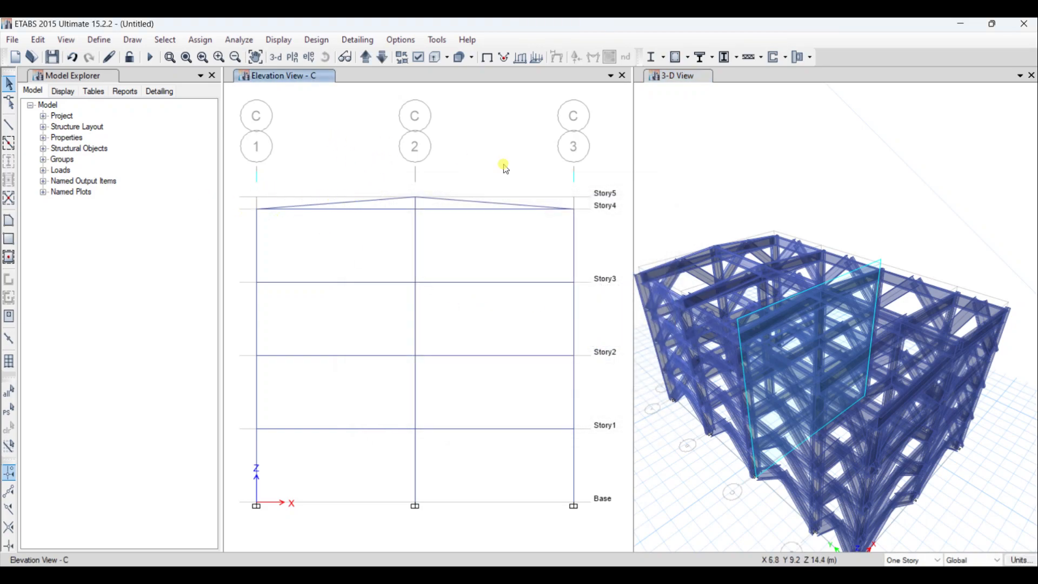
pyautogui.click(712, 177)
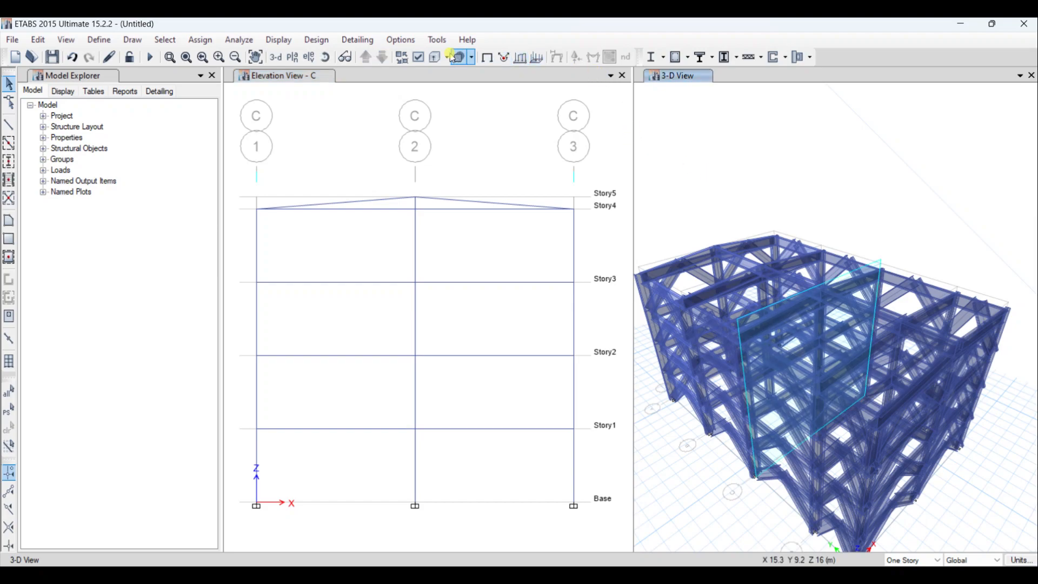
pyautogui.click(418, 57)
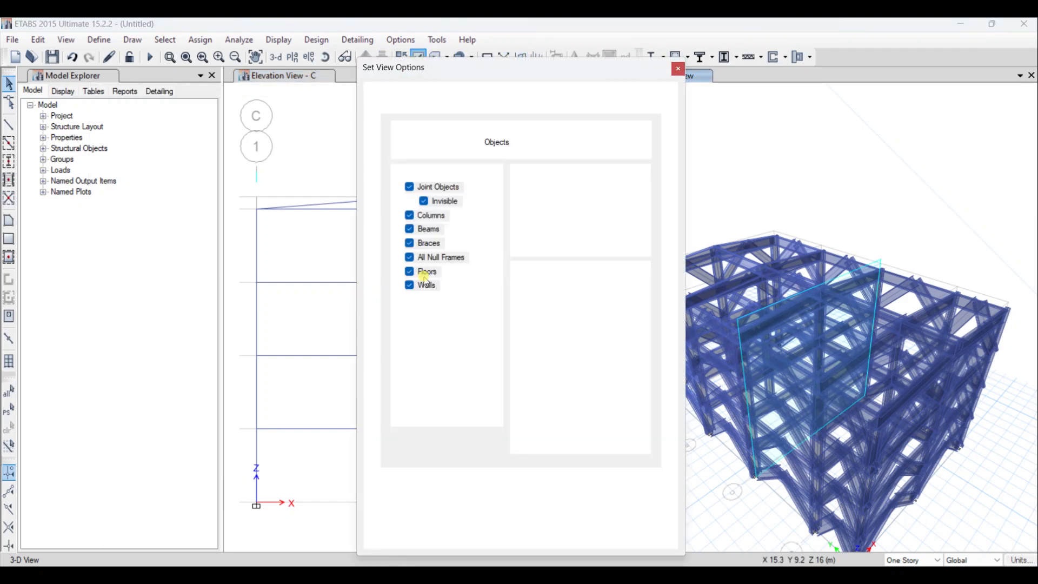
pyautogui.click(555, 233)
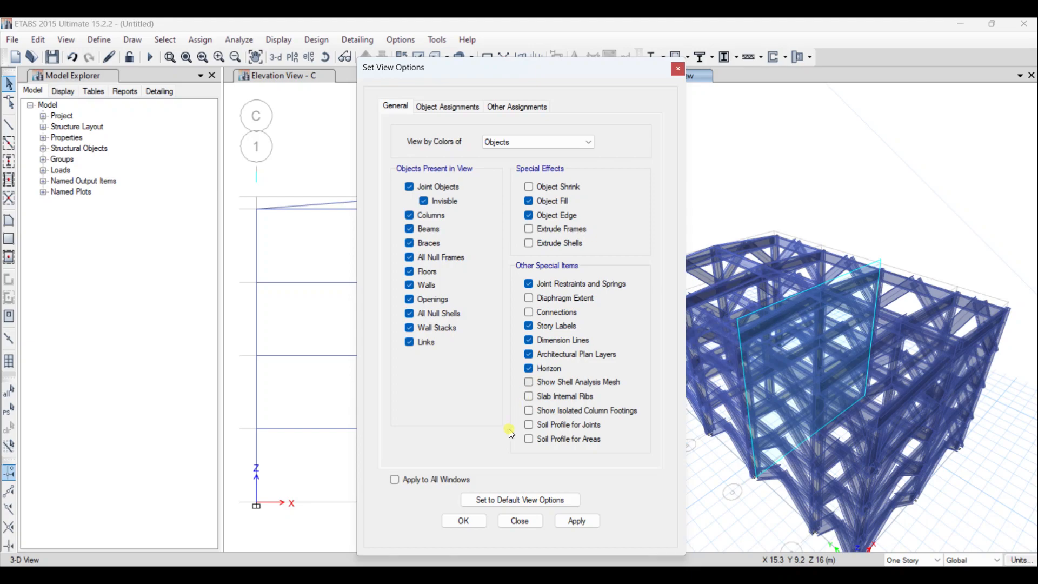
pyautogui.click(464, 520)
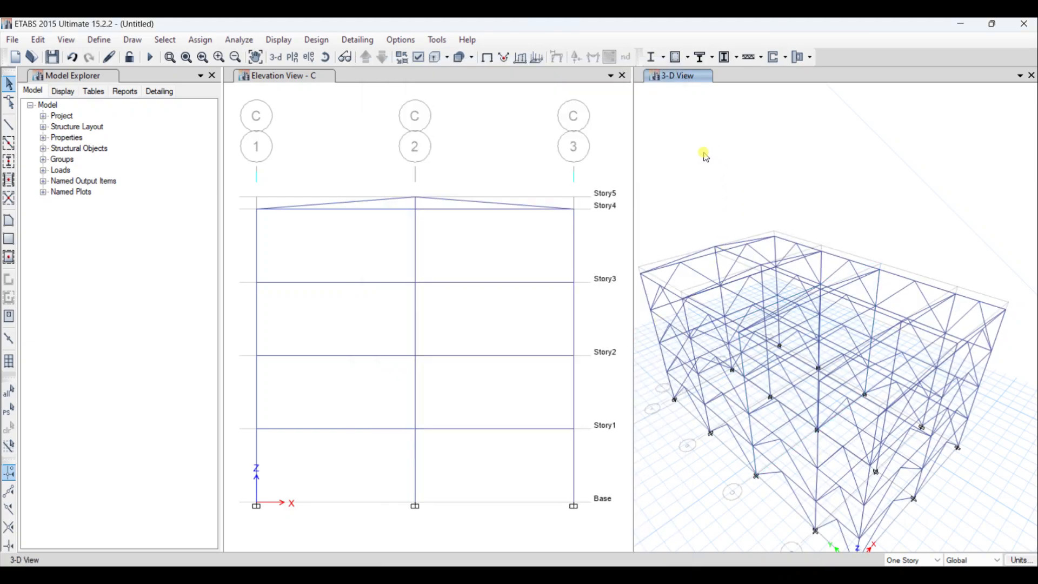
# - Replace the Elevation C view with the Story5 plan view
pyautogui.click(449, 114)
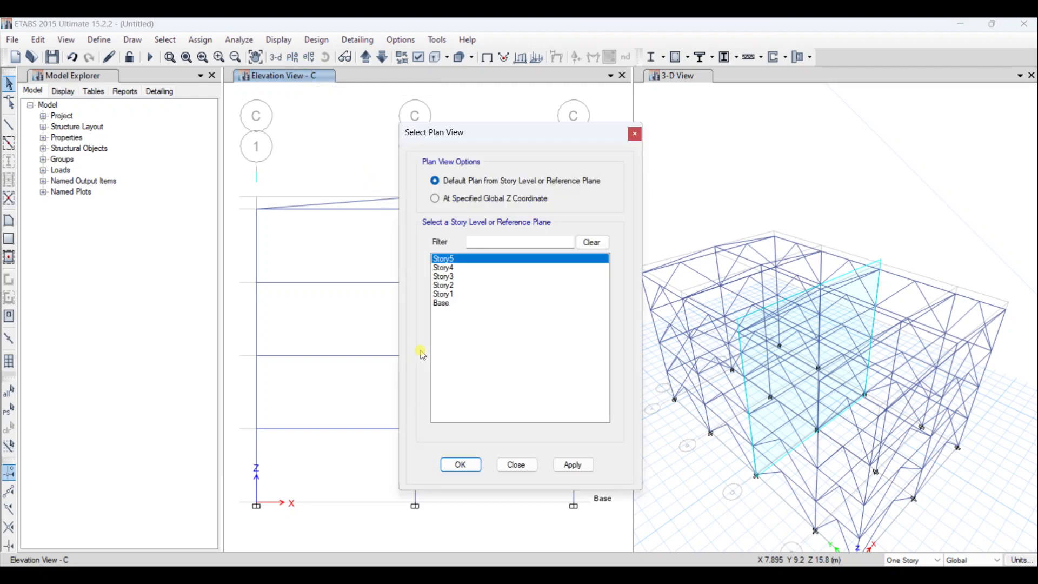
pyautogui.click(463, 465)
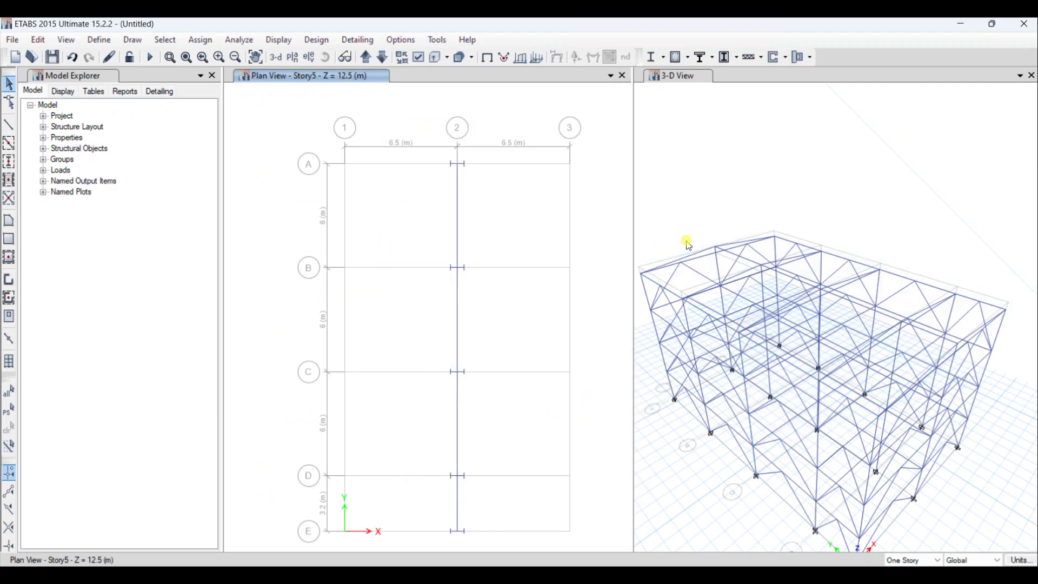
pyautogui.click(730, 180)
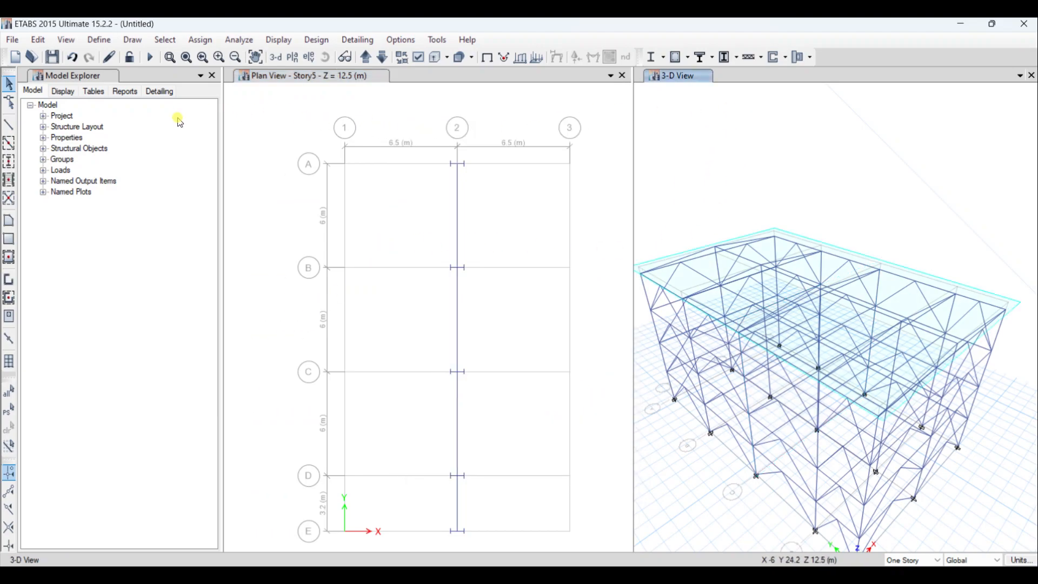
# - Try to draw a rectangular Slab1 floor over the sloped roof in the 3-D view
pyautogui.click(14, 239)
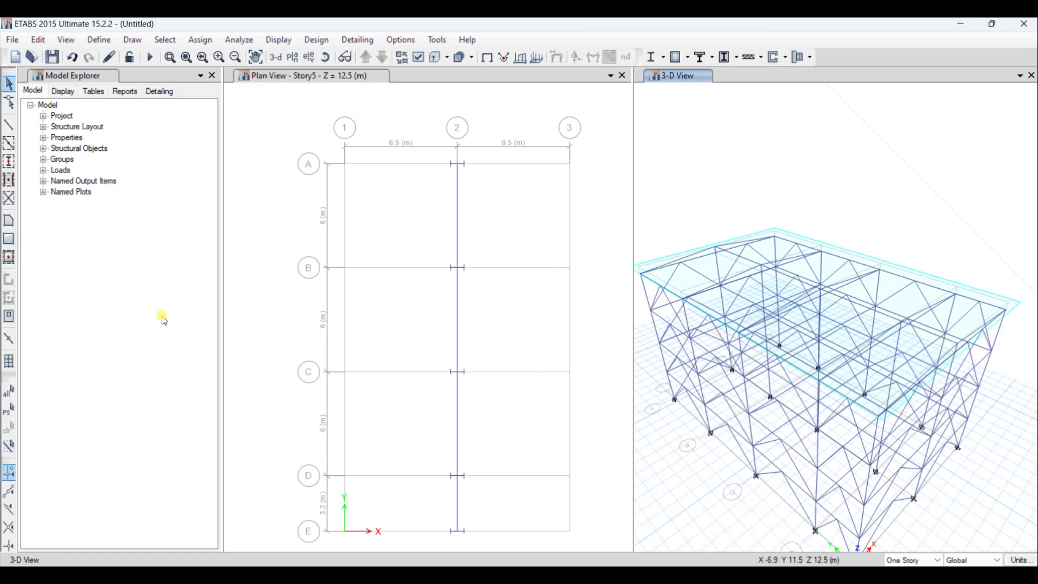
pyautogui.click(8, 241)
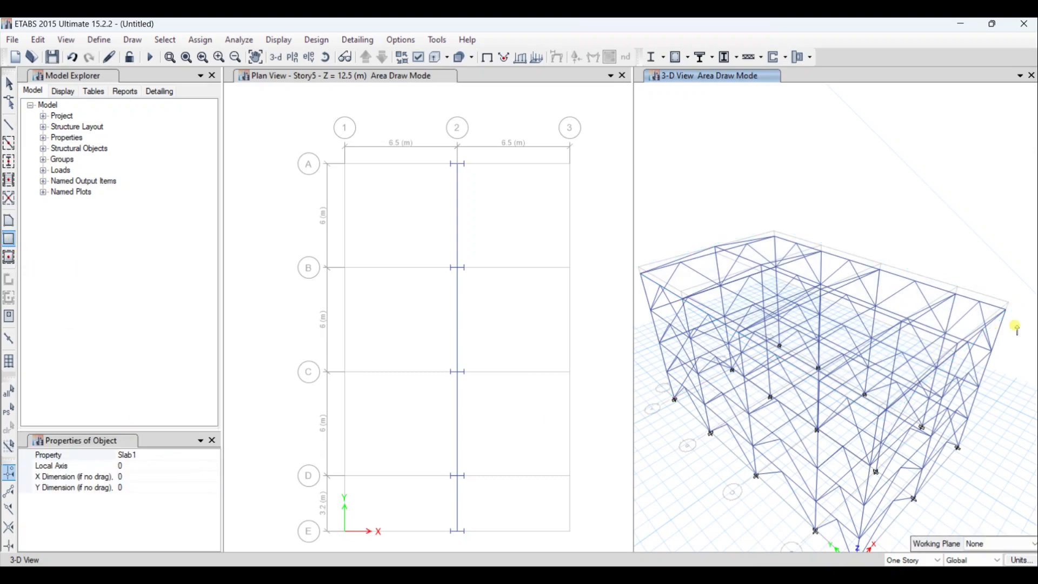
pyautogui.click(646, 276)
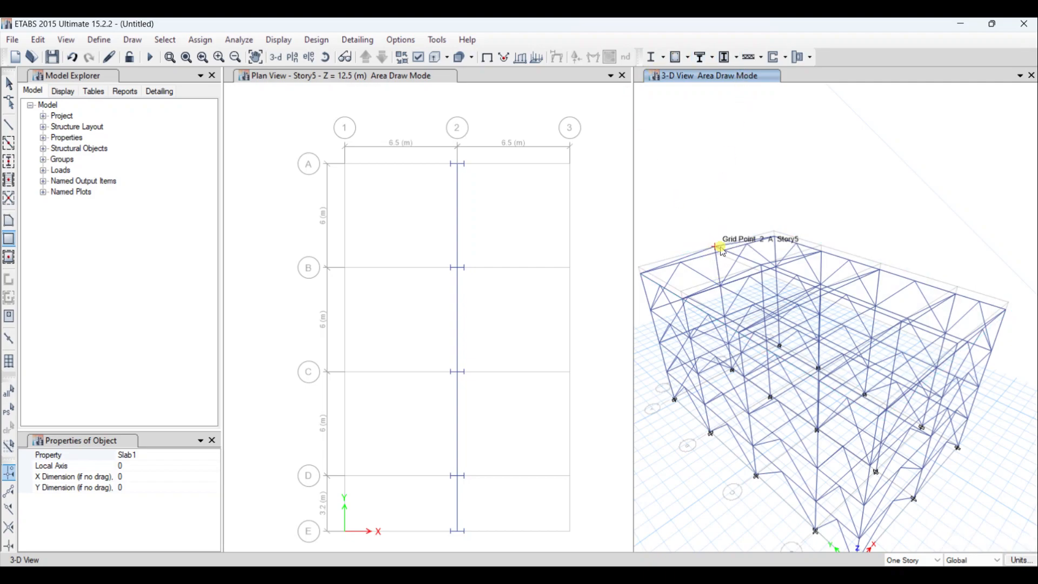
pyautogui.click(966, 342)
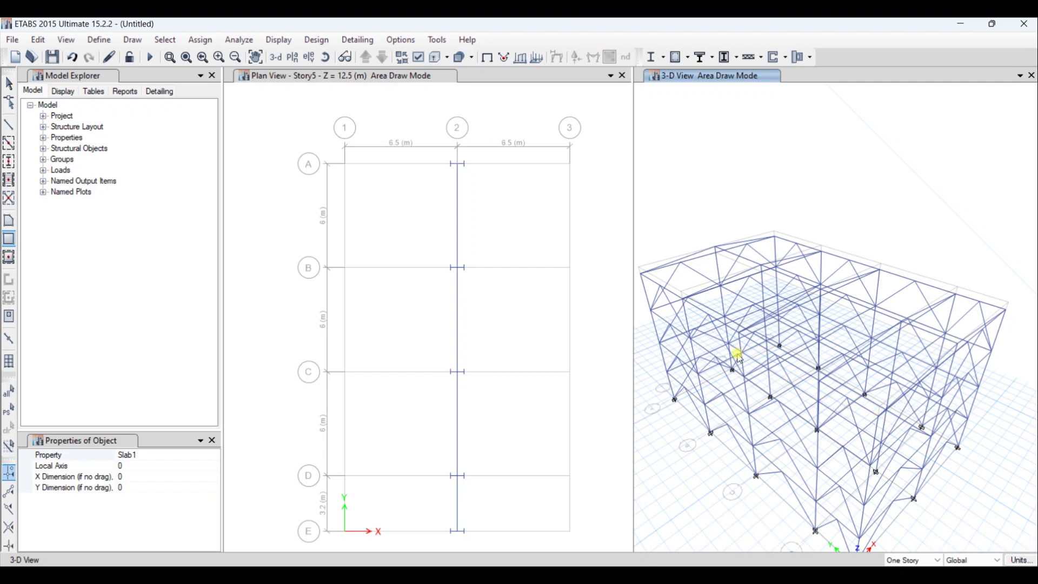
pyautogui.click(641, 274)
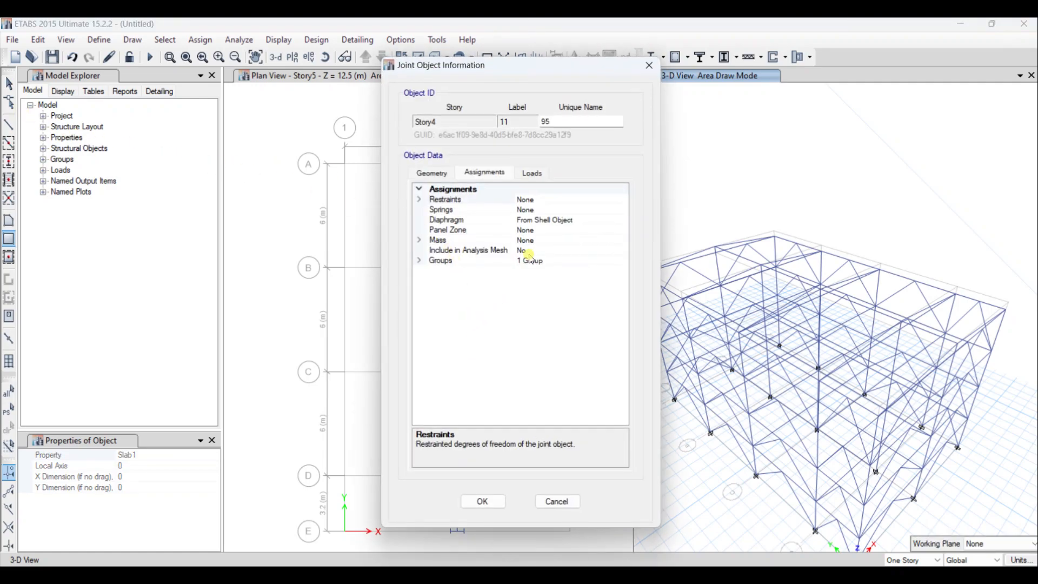
pyautogui.click(486, 501)
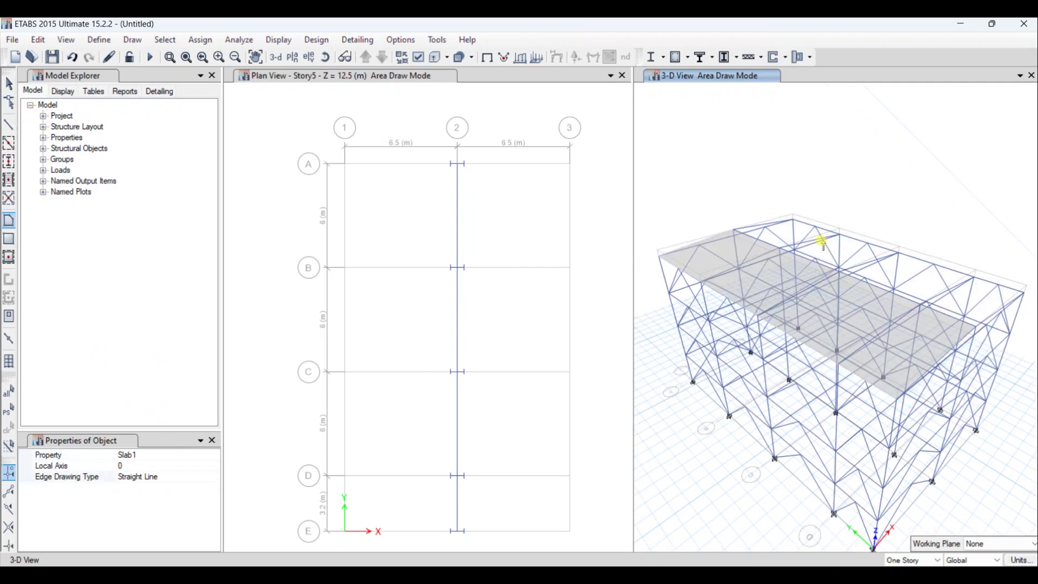
# - Draw a Slab1 floor in the 3-D view over the roof slope between grids 2 and 3, from grid A to E
pyautogui.click(733, 228)
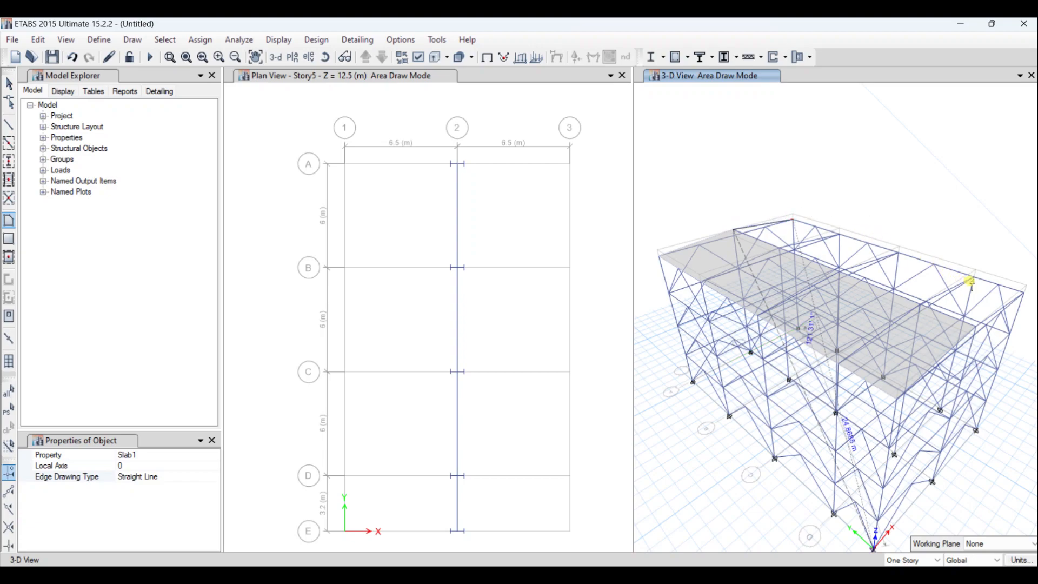
pyautogui.click(1020, 295)
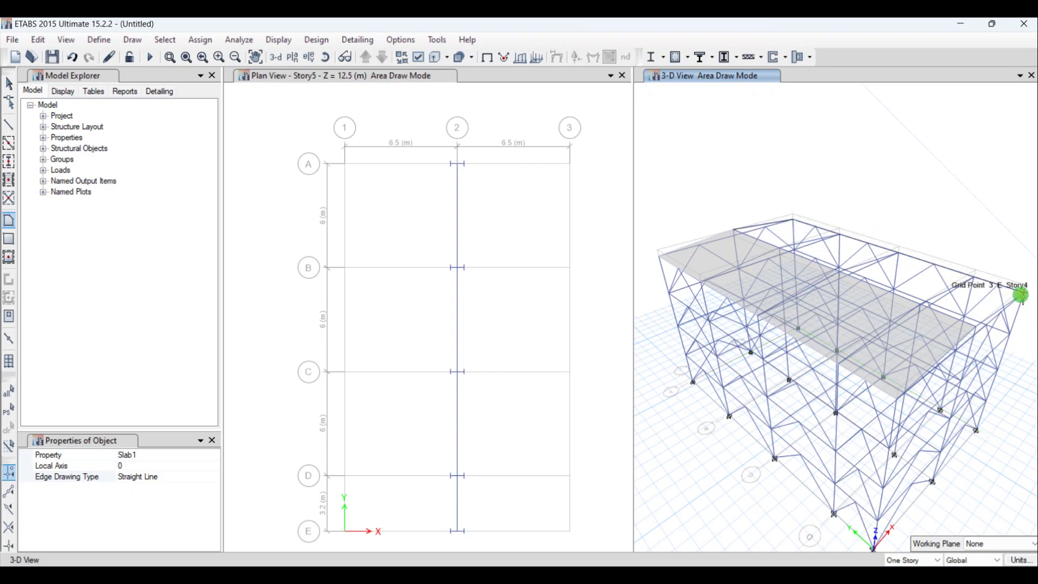
pyautogui.click(976, 326)
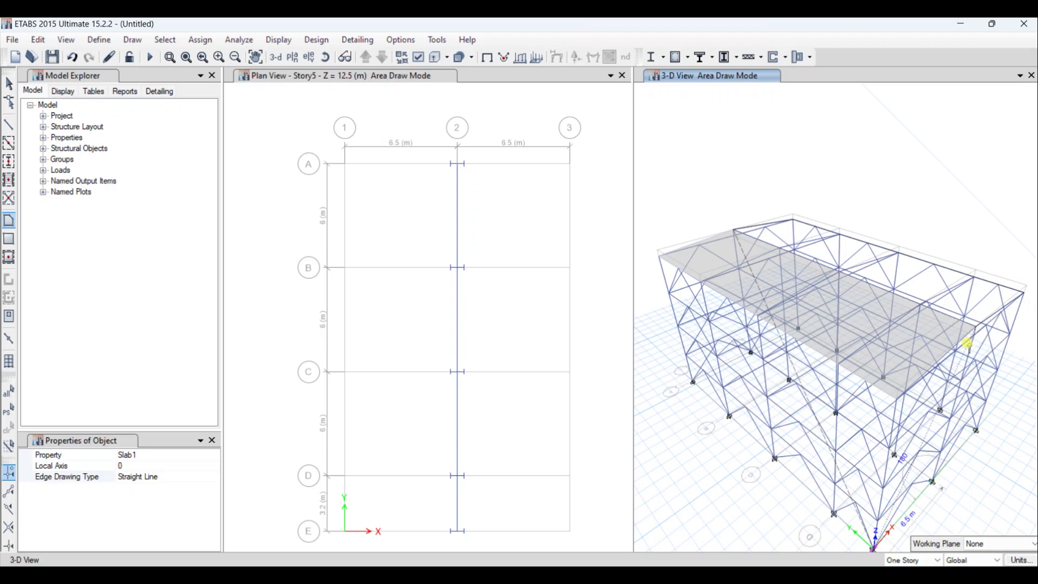
pyautogui.doubleClick(735, 232)
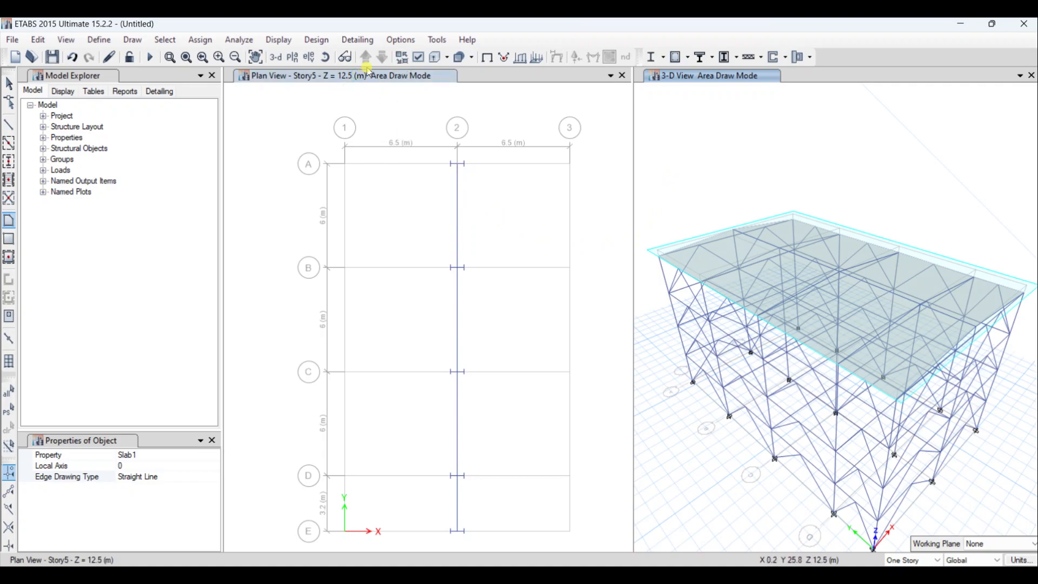
# - Try to fill every grid bay of the Story4 plan with Slab1 panels
pyautogui.click(382, 57)
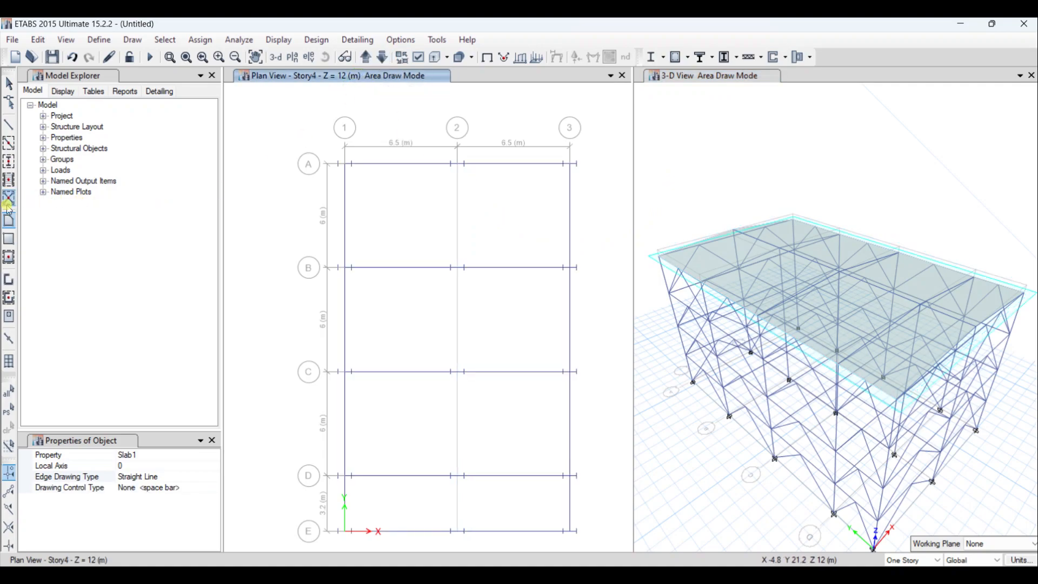
pyautogui.click(8, 256)
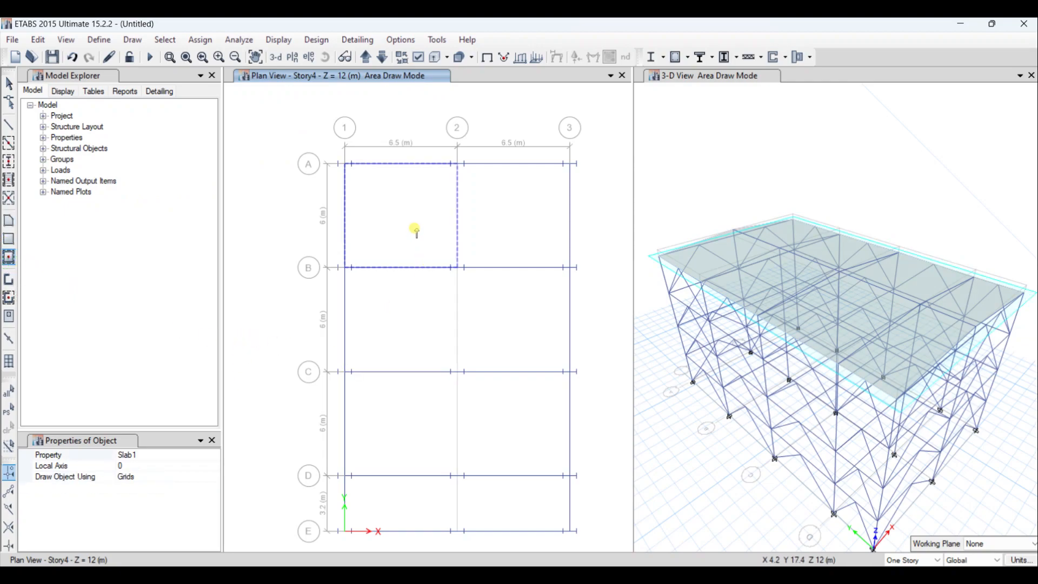
pyautogui.click(416, 195)
pyautogui.click(494, 215)
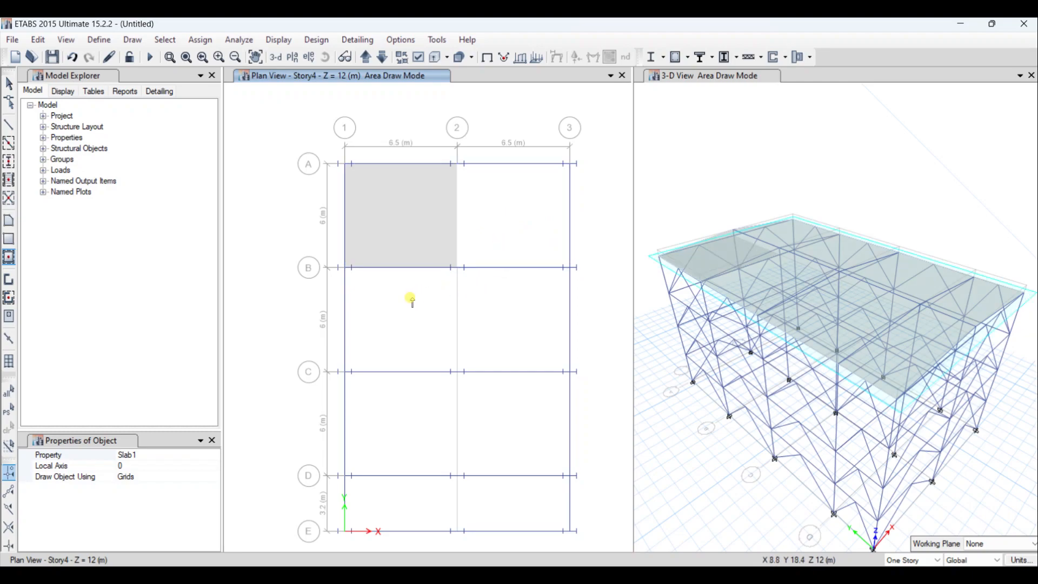
pyautogui.click(525, 324)
pyautogui.click(507, 439)
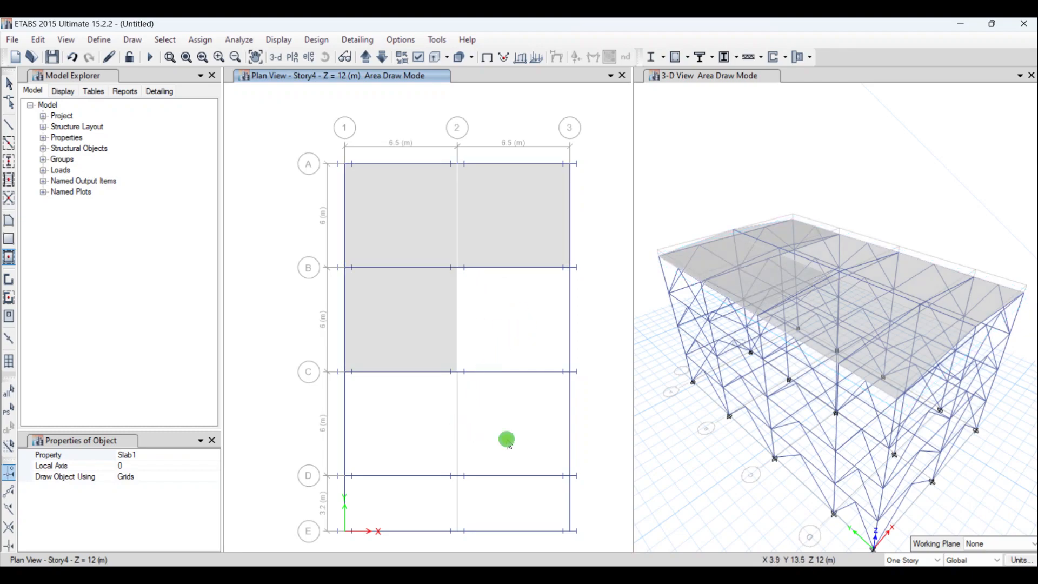
pyautogui.click(391, 434)
pyautogui.click(417, 501)
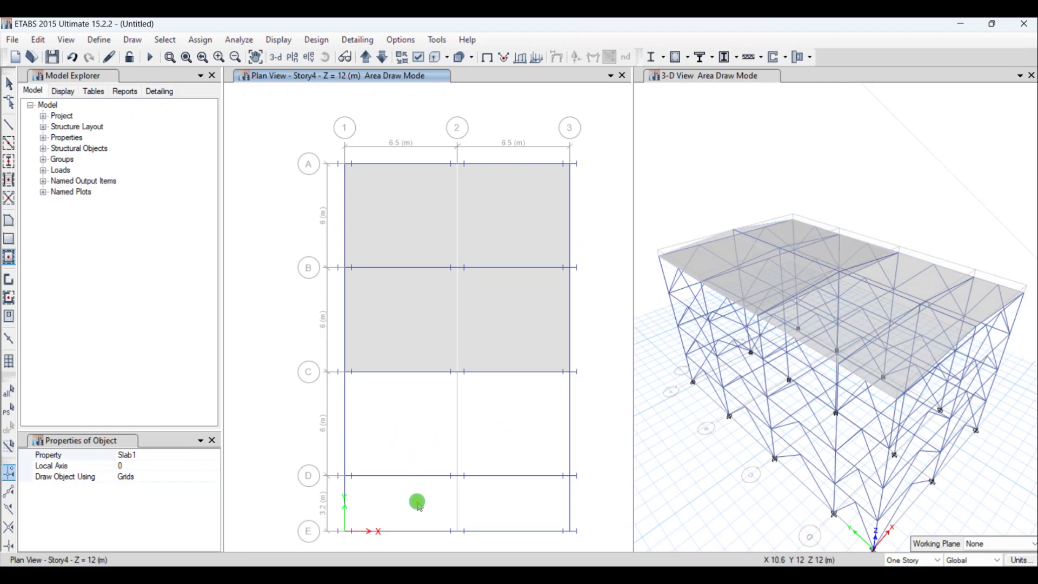
pyautogui.click(524, 510)
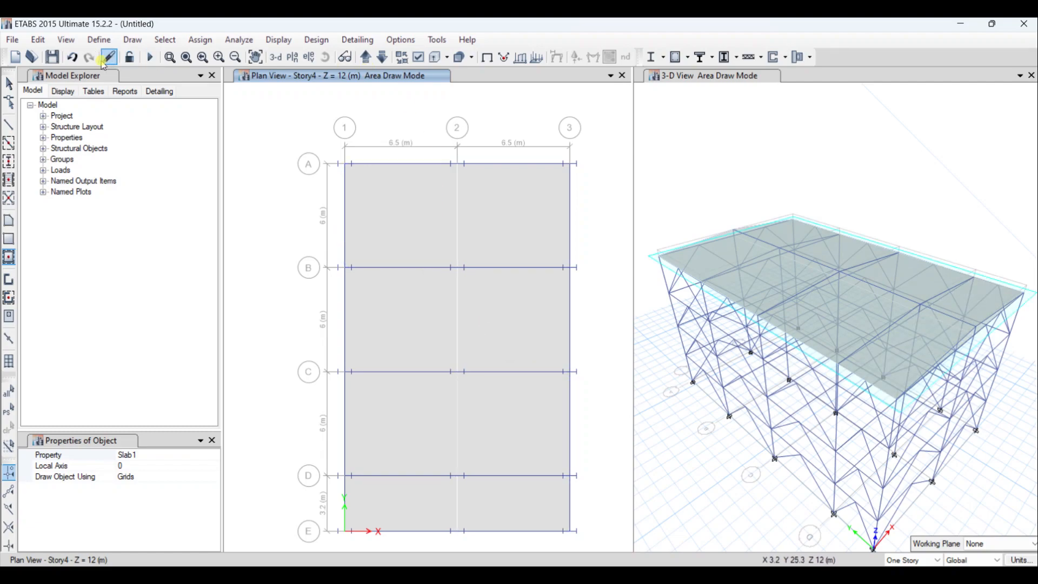
# - Undo all the Slab1 panels added on the Story4 plan
pyautogui.click(76, 60)
pyautogui.click(76, 58)
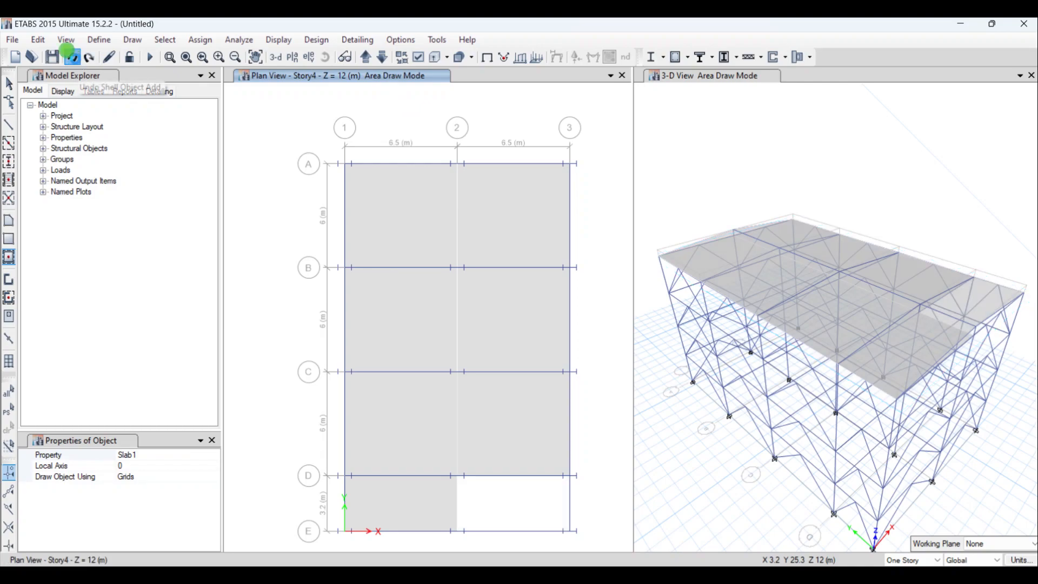
pyautogui.click(75, 58)
pyautogui.click(75, 58)
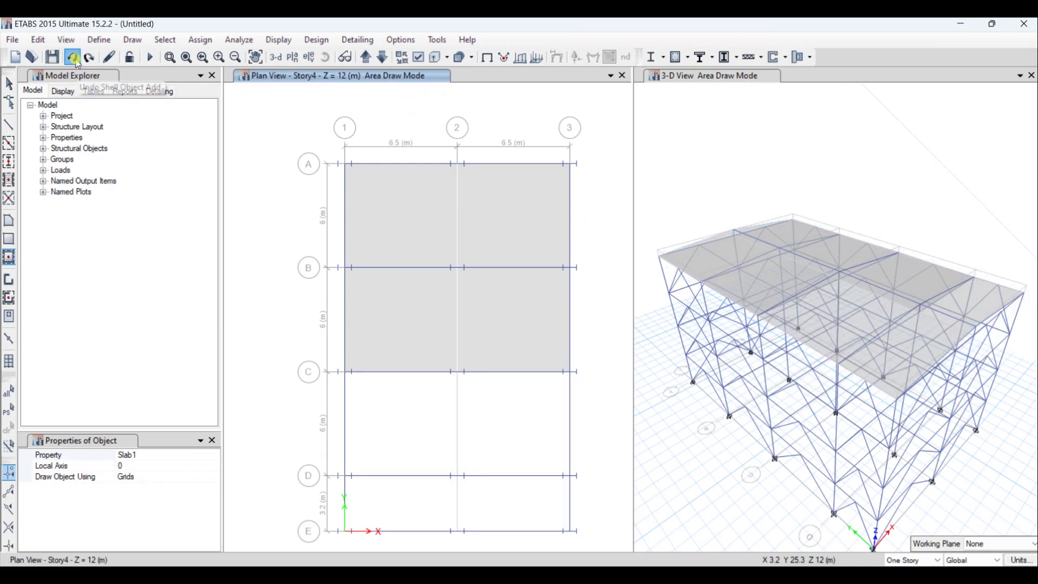
pyautogui.click(76, 59)
pyautogui.click(74, 59)
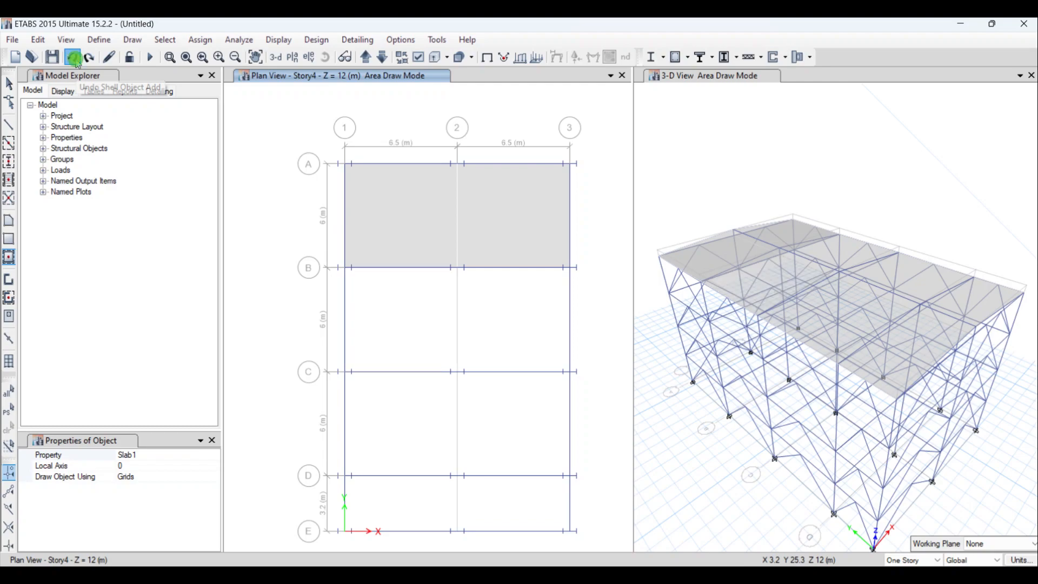
pyautogui.click(75, 58)
pyautogui.click(75, 59)
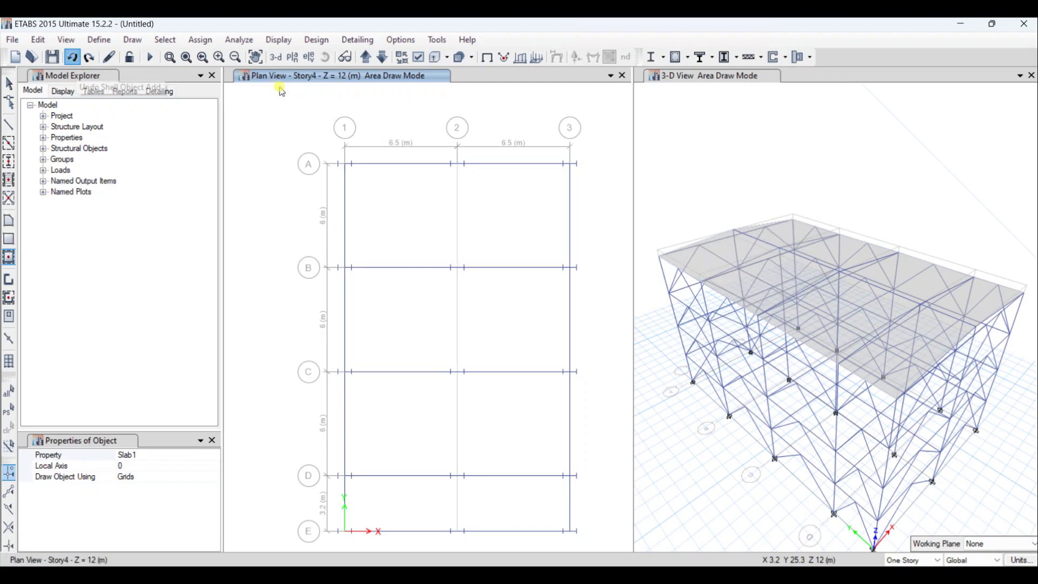
# - Replace the 3-D view with the elevation along grid 1 and reactivate the Story4 plan view
pyautogui.click(758, 156)
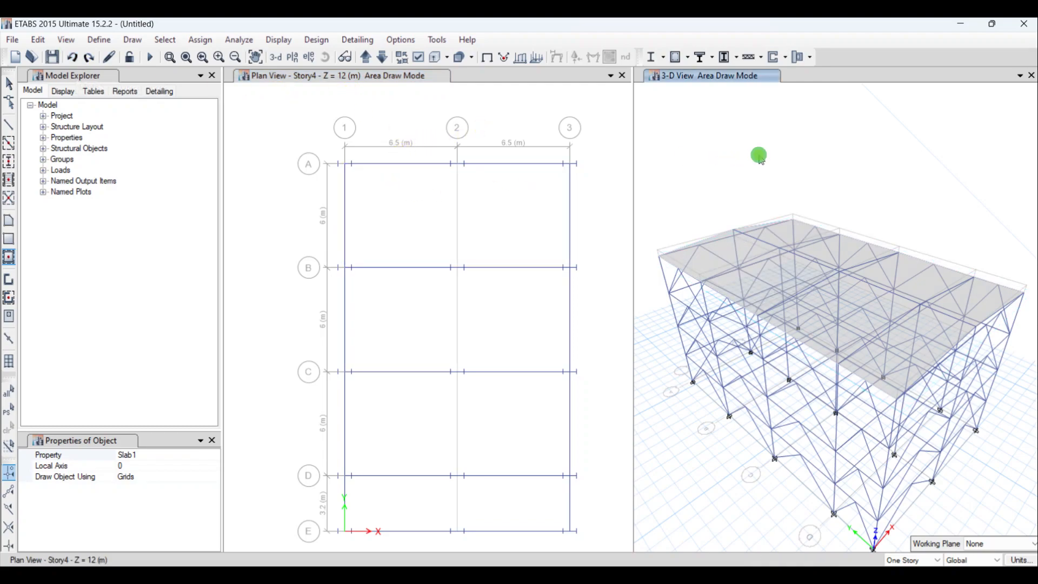
pyautogui.click(309, 61)
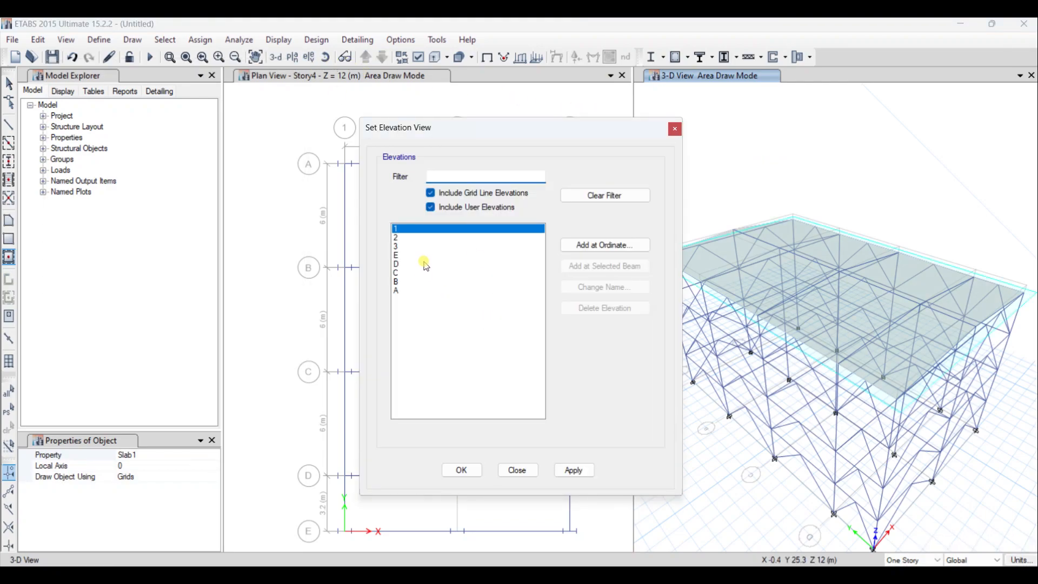
pyautogui.click(466, 469)
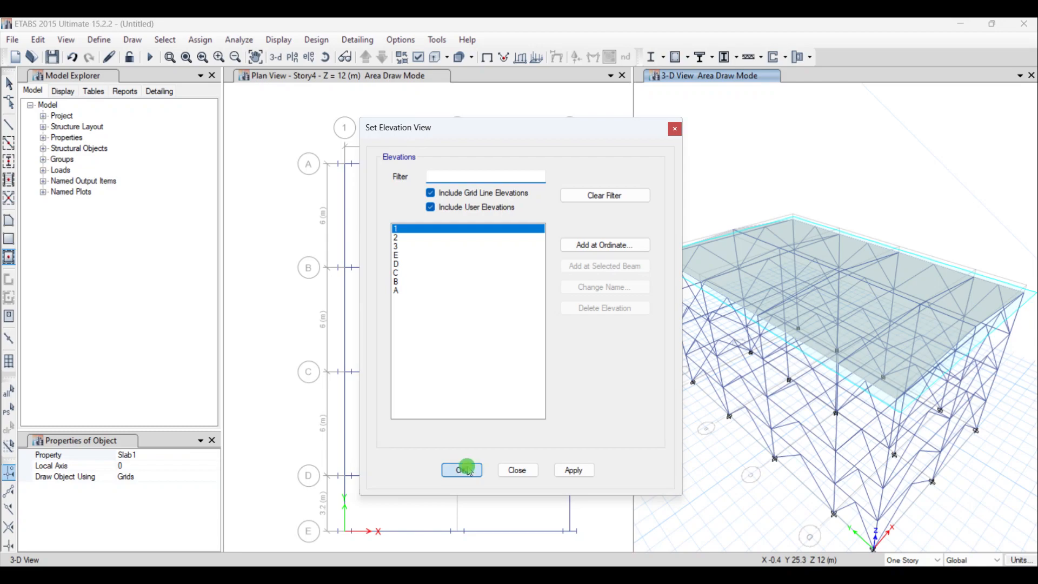
pyautogui.click(422, 220)
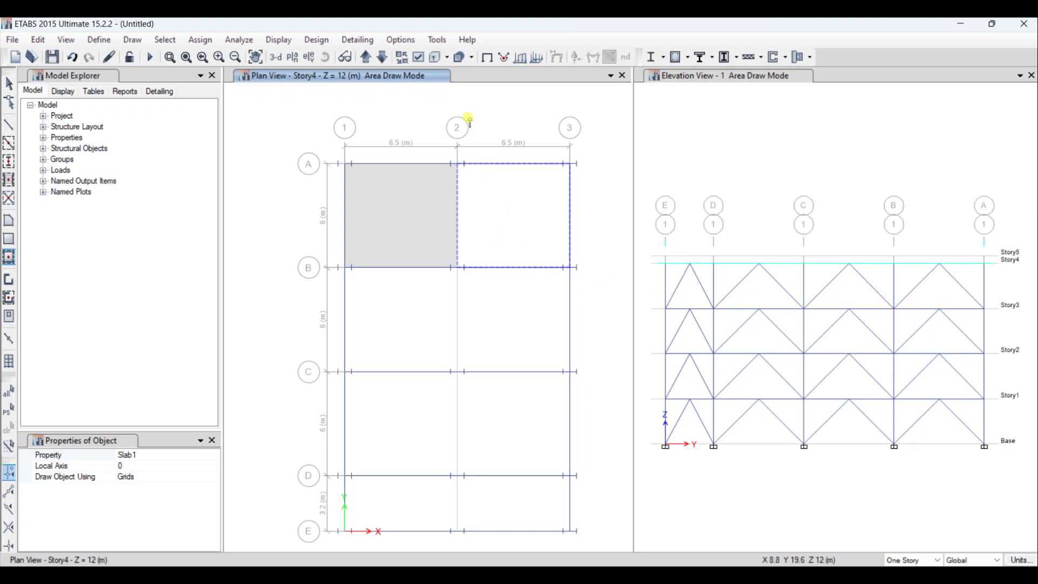
# - Fill all grid bays of the Story3 plan with Slab1 panels, from grid 1 to 3 and A to E
pyautogui.click(381, 56)
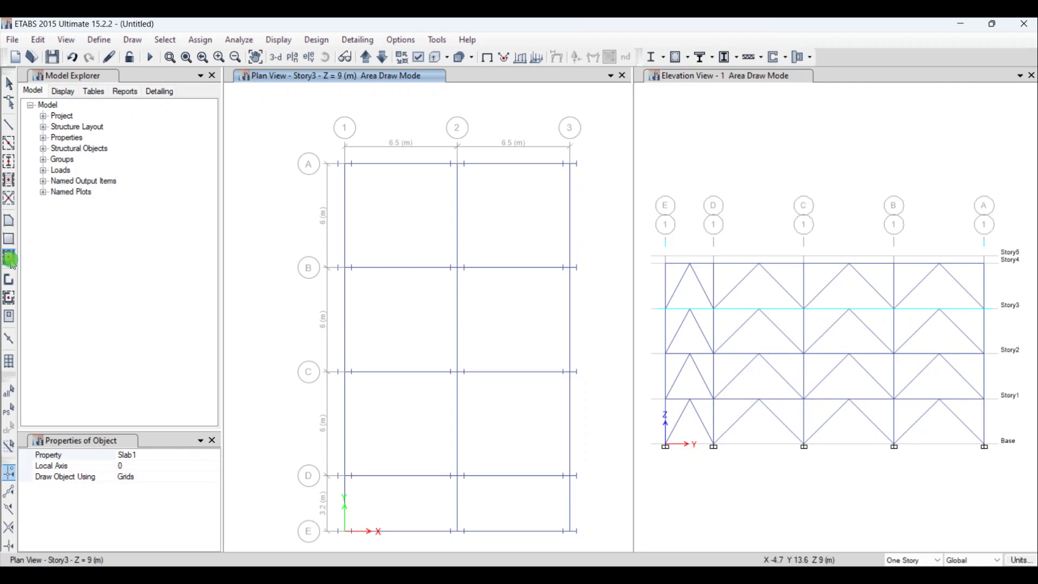
pyautogui.click(394, 234)
pyautogui.moveTo(393, 234); pyautogui.dragTo(598, 547)
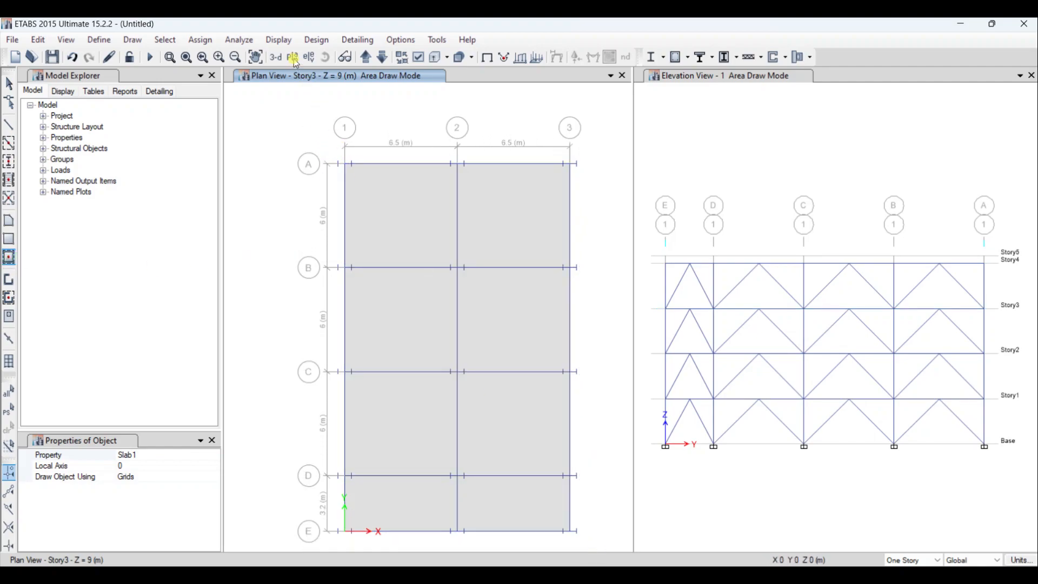
# - Add Slab1 panels to all grid bays of the Story2 and Story1 plans
pyautogui.click(382, 57)
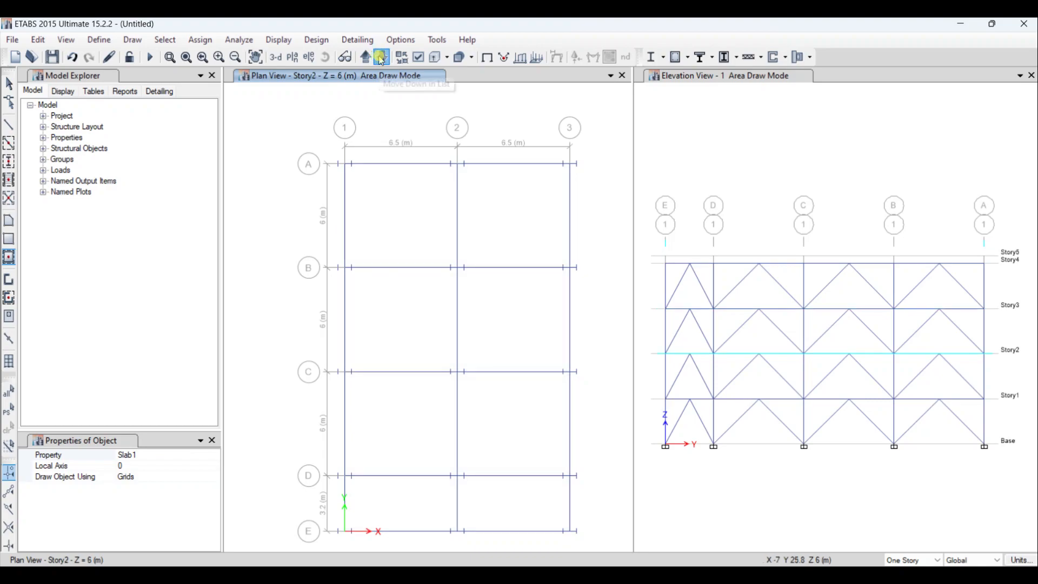
pyautogui.moveTo(306, 142)
pyautogui.mouseDown()
pyautogui.moveTo(567, 412)
pyautogui.moveTo(594, 546)
pyautogui.moveTo(605, 550)
pyautogui.mouseUp()
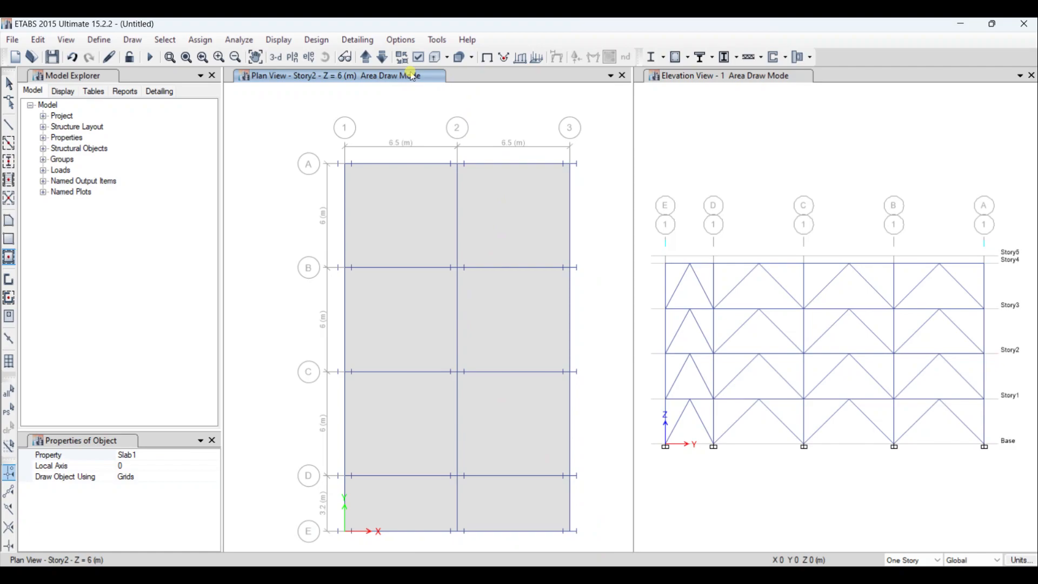
pyautogui.click(390, 60)
pyautogui.moveTo(306, 114); pyautogui.dragTo(610, 541)
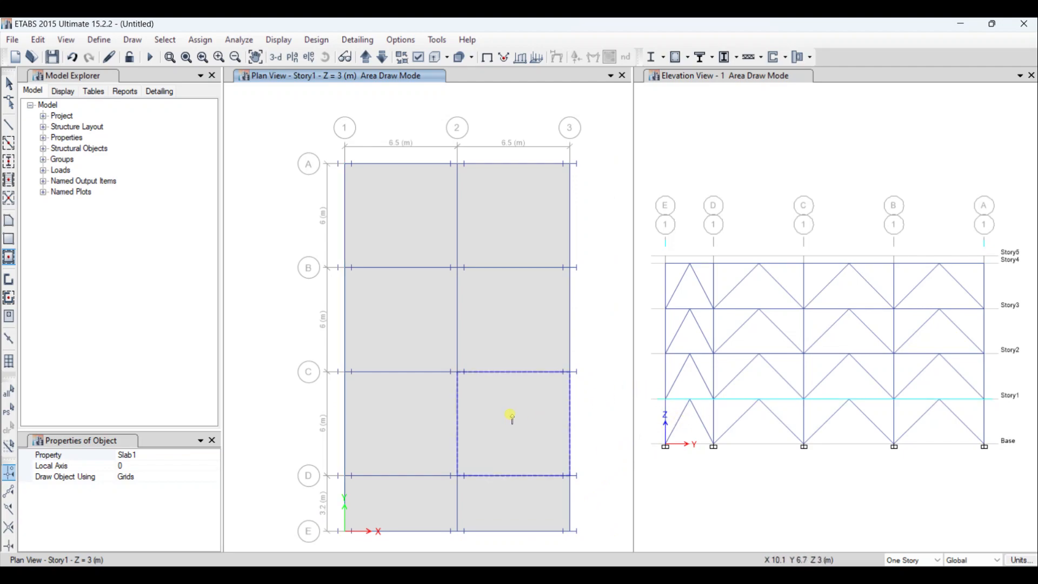
# - Switch to the architectural PDF in Acrobat, examine the staircase layout between grids C and D on the third floor plan, and return to ETABS
pyautogui.hotkey('alt', 'Tab')
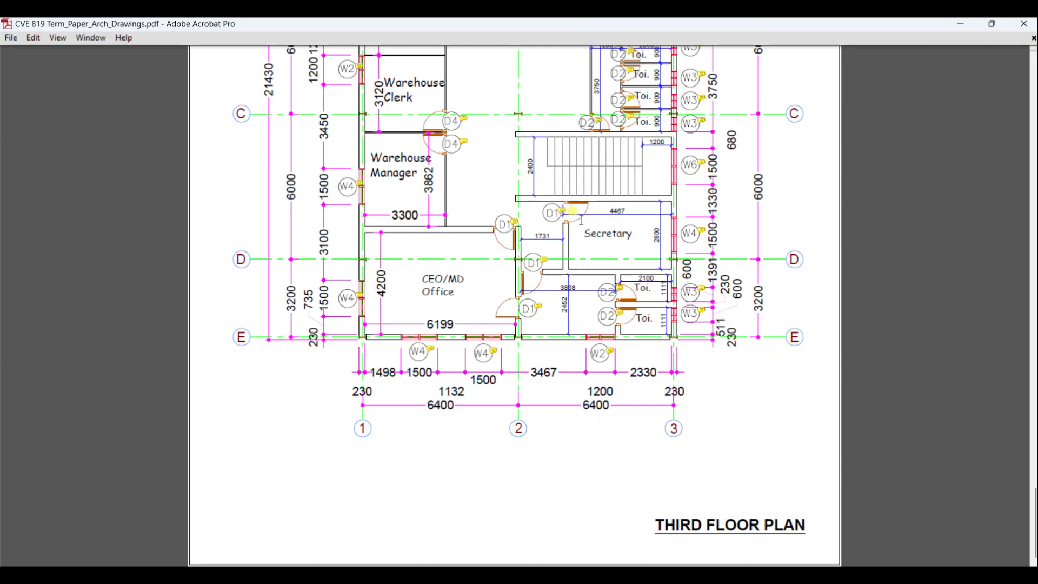
pyautogui.scroll(10, 587, 223)
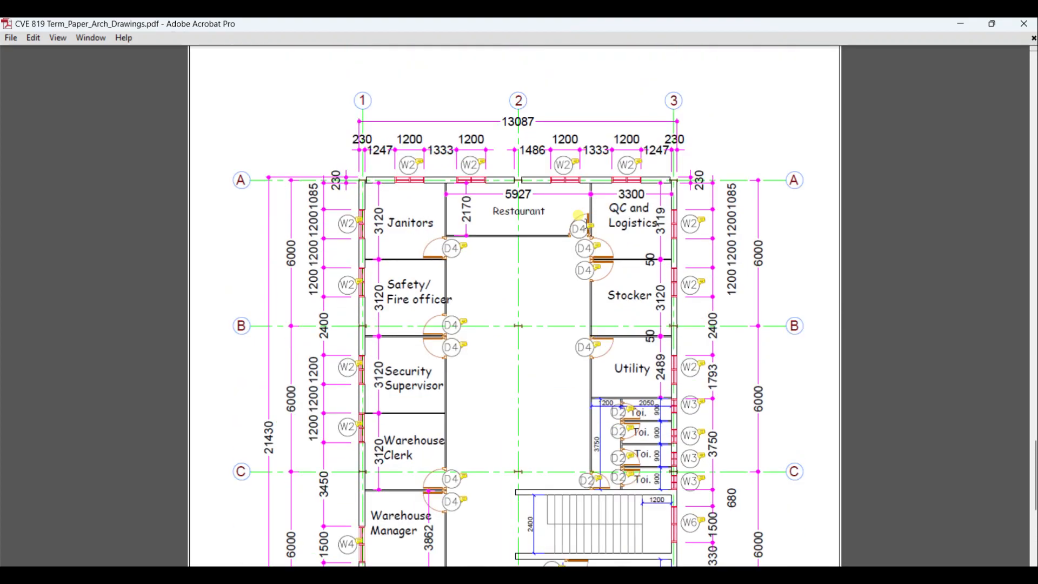
pyautogui.scroll(-10, 588, 227)
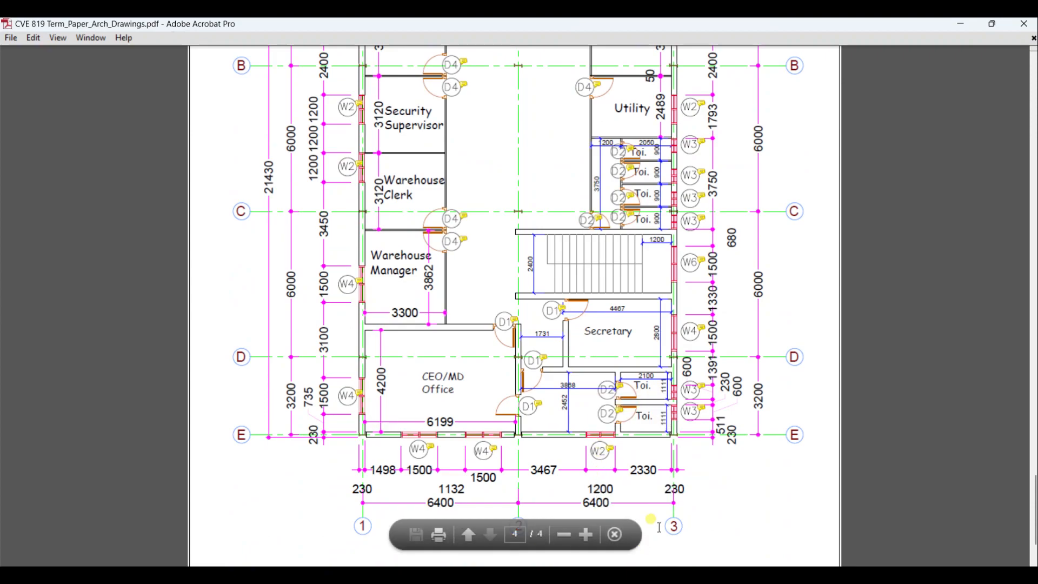
pyautogui.click(660, 580)
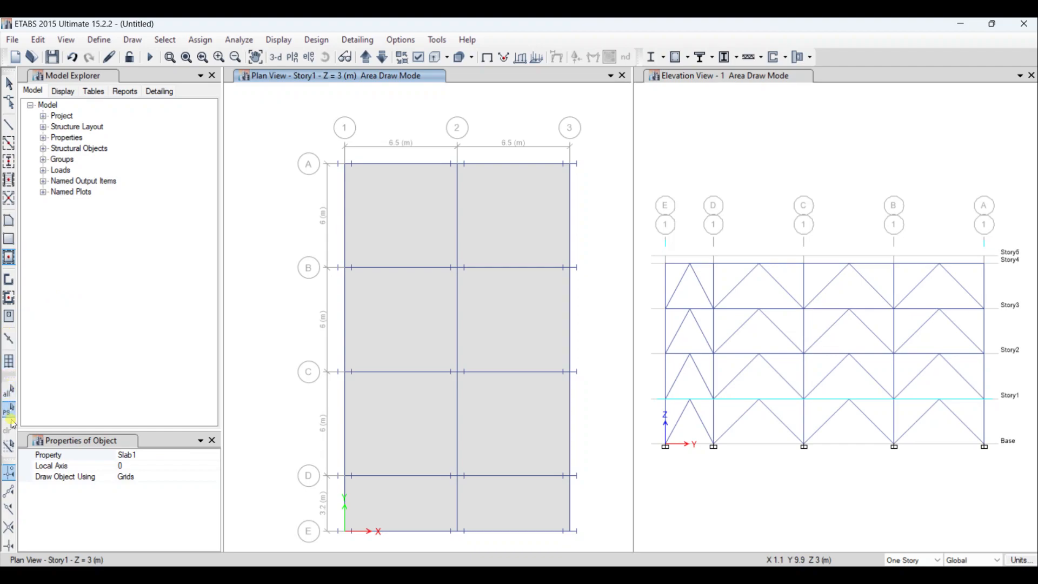
# - Set up rectangular floor drawing on the Story1 plan with the Opening property and enable the remaining snap options
pyautogui.click(195, 454)
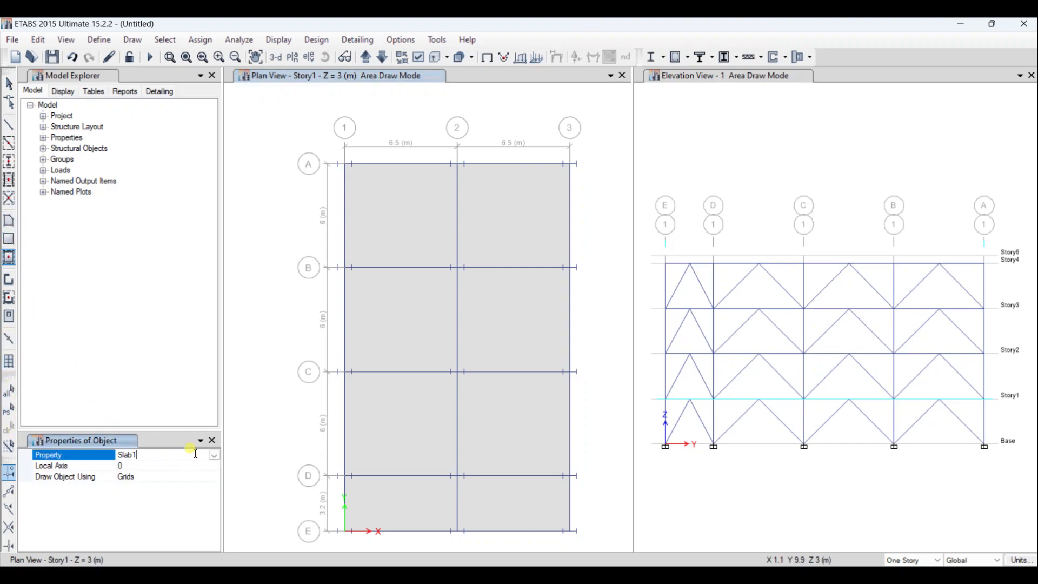
pyautogui.click(8, 247)
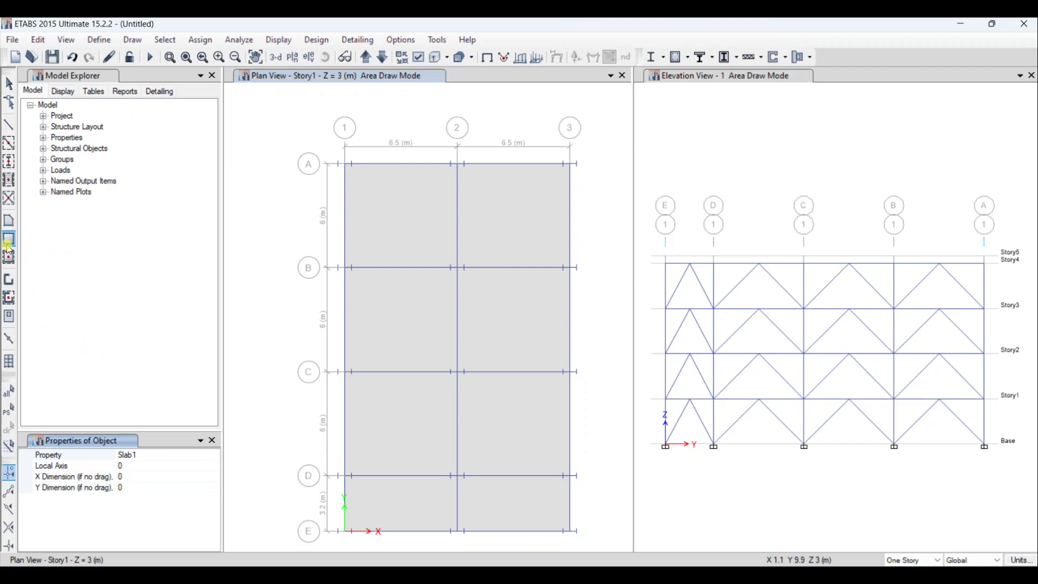
pyautogui.click(210, 459)
pyautogui.click(215, 456)
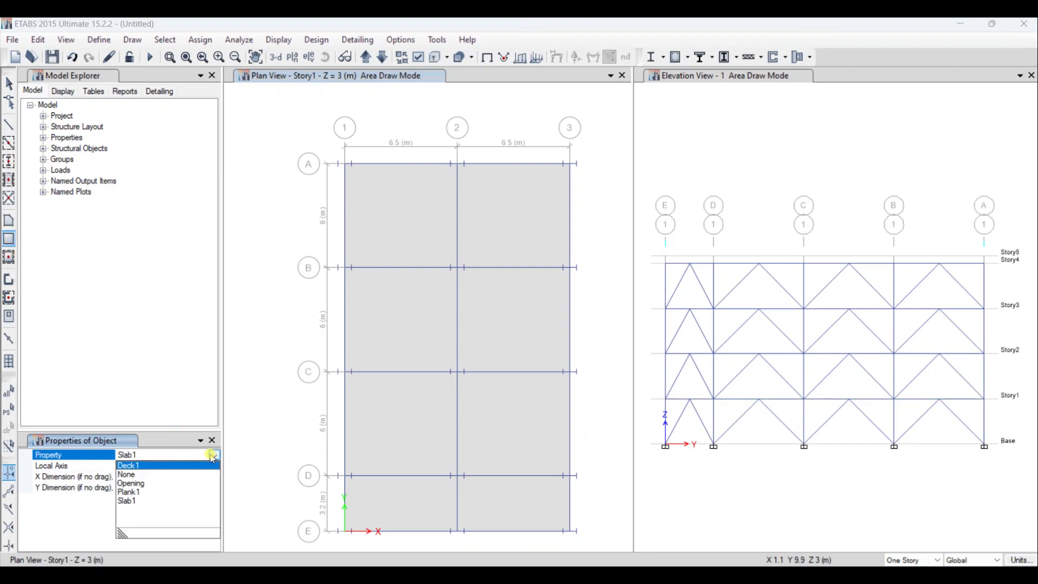
pyautogui.click(138, 482)
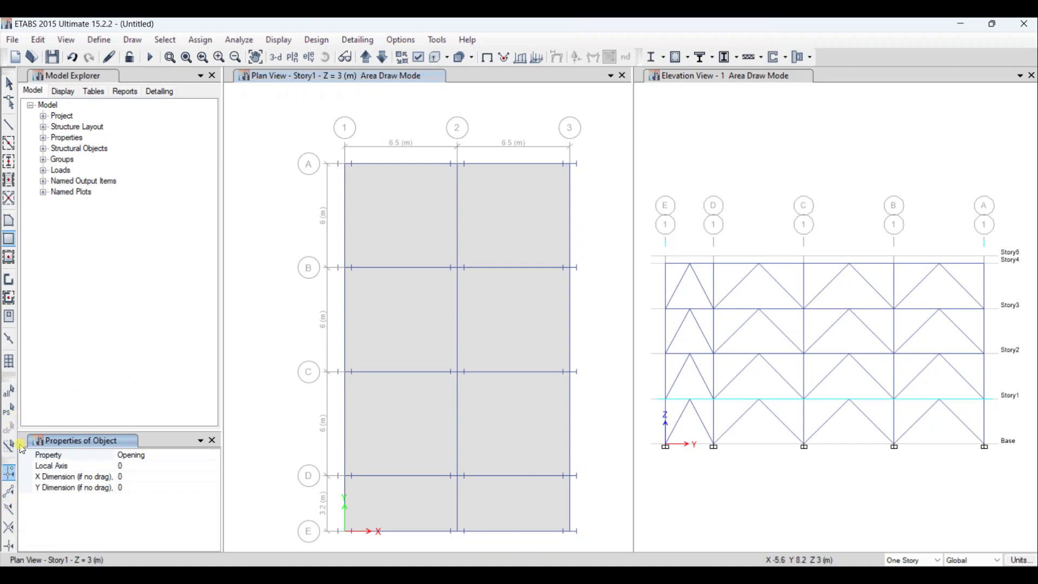
pyautogui.click(8, 545)
pyautogui.click(8, 491)
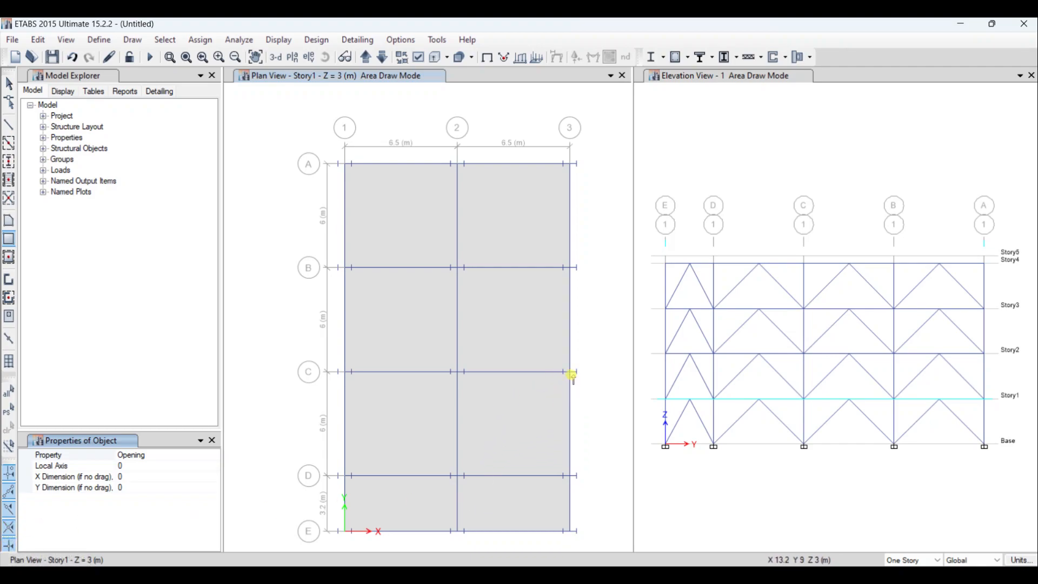
# - Draw a dimension line about 0.96 m long on grid 3 from grid C toward D, and return to rectangular Opening drawing
pyautogui.click(132, 39)
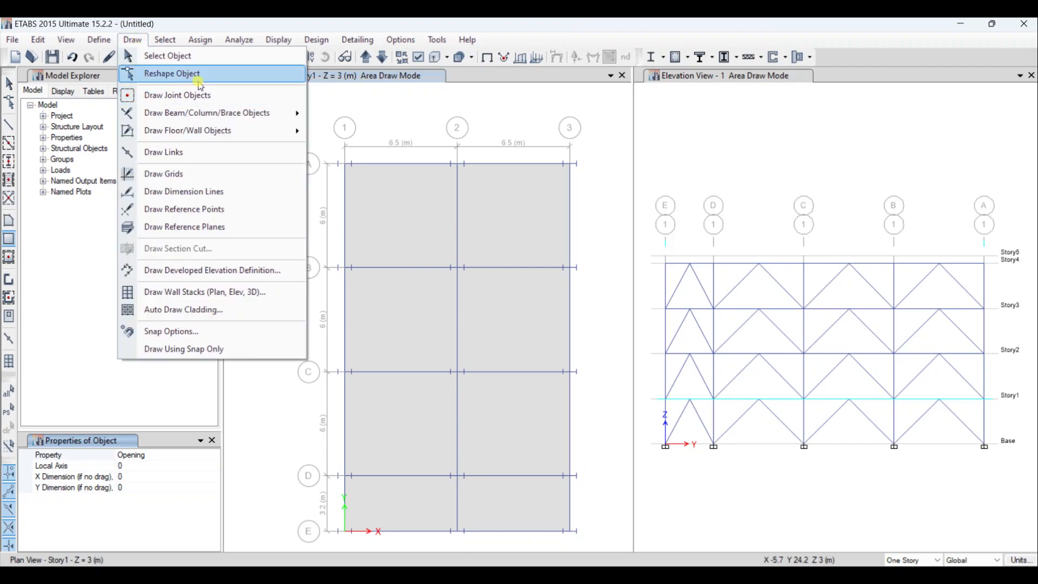
pyautogui.moveTo(246, 130)
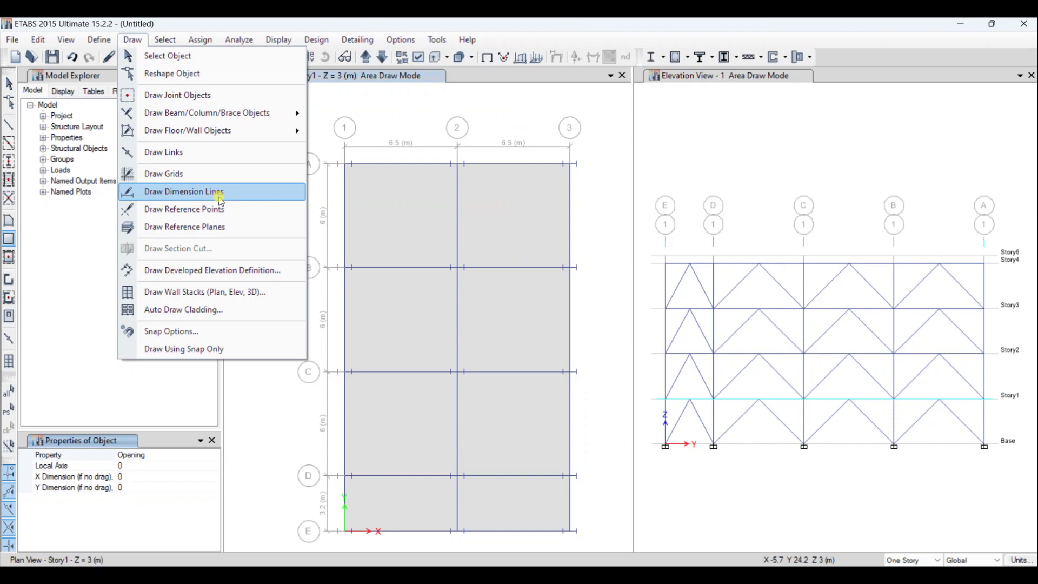
pyautogui.click(220, 195)
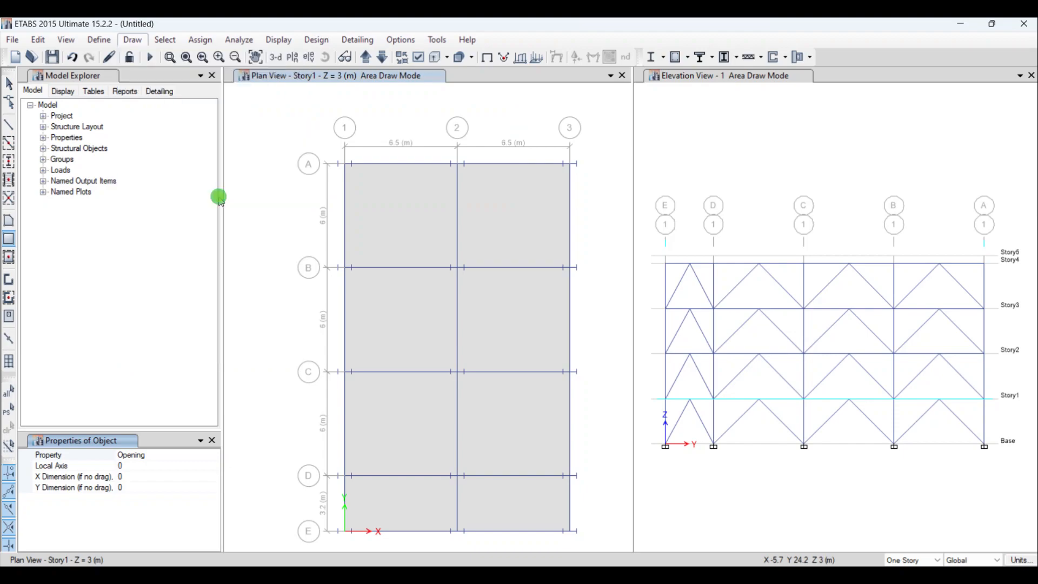
pyautogui.click(568, 372)
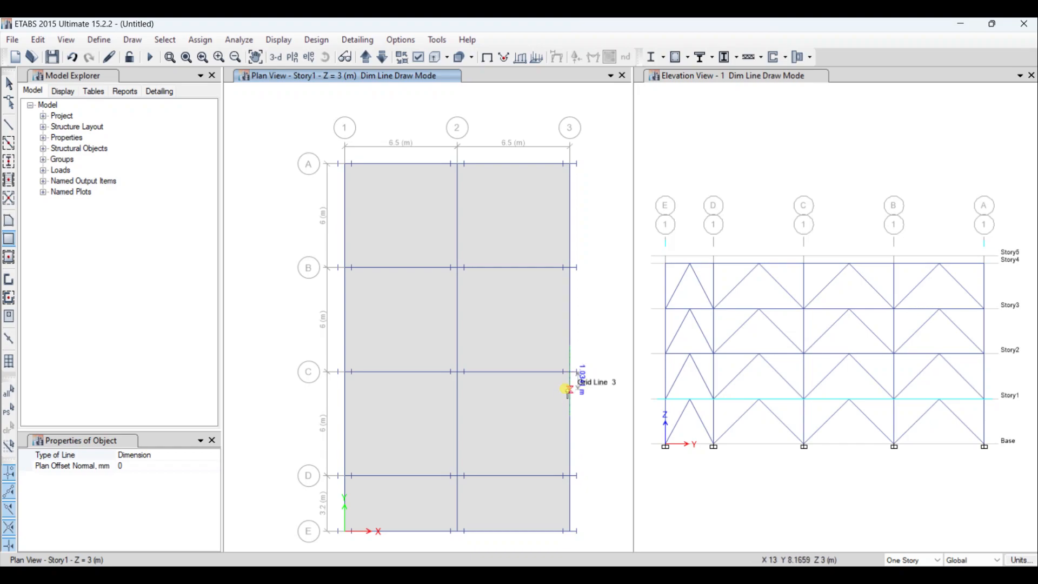
pyautogui.click(567, 388)
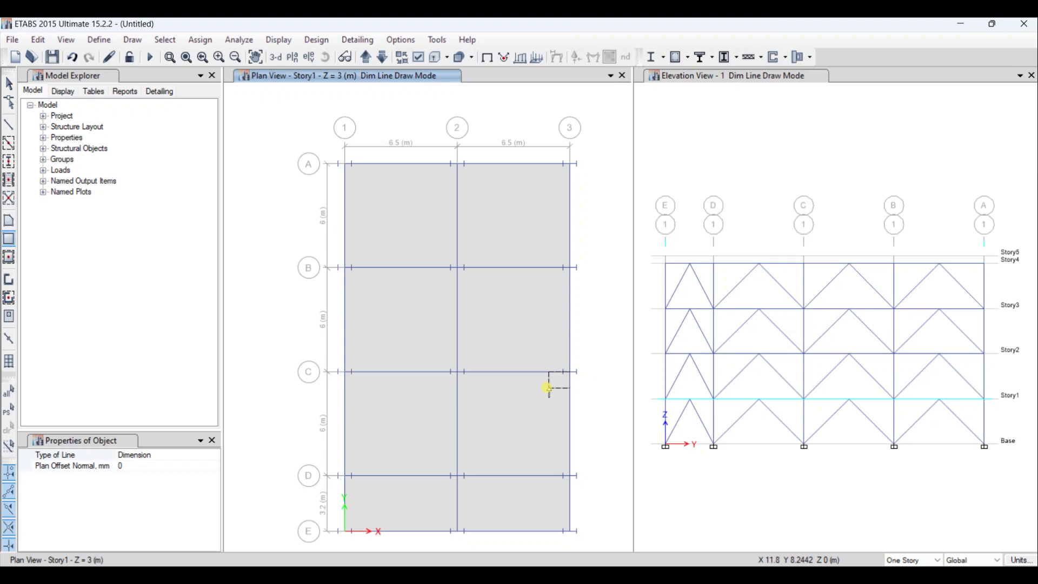
pyautogui.click(539, 388)
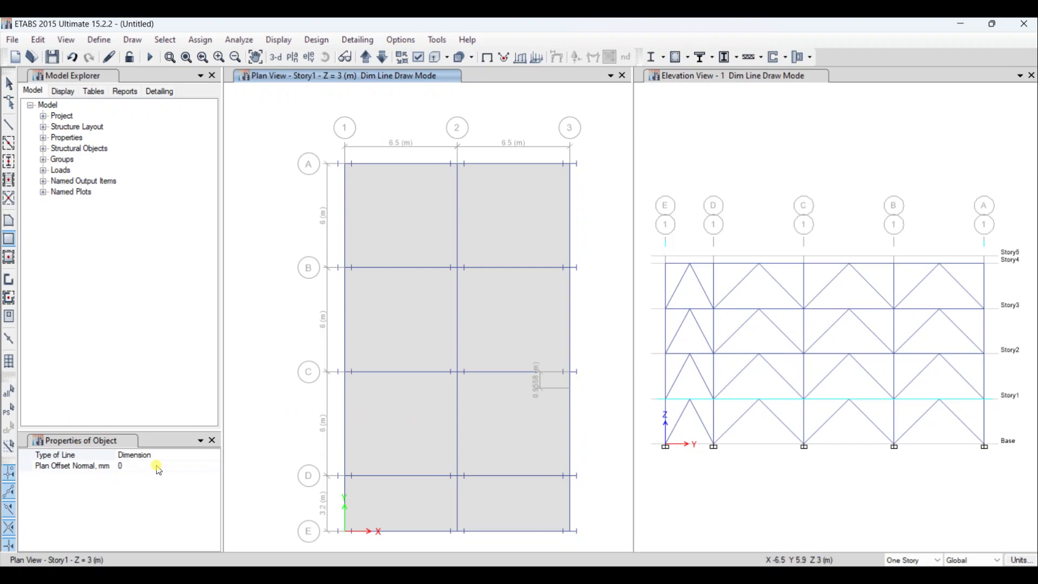
pyautogui.click(10, 241)
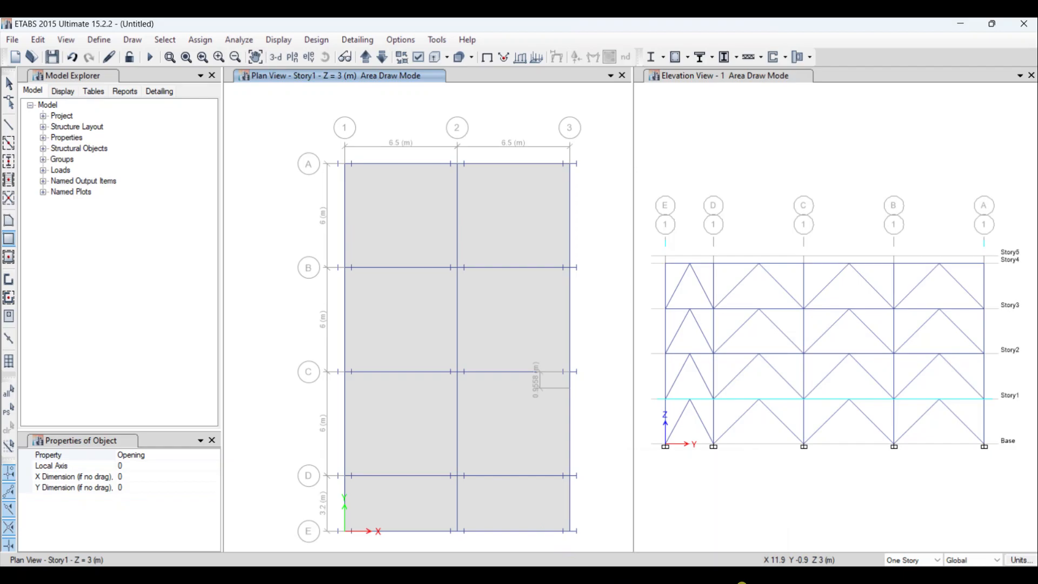
pyautogui.click(715, 581)
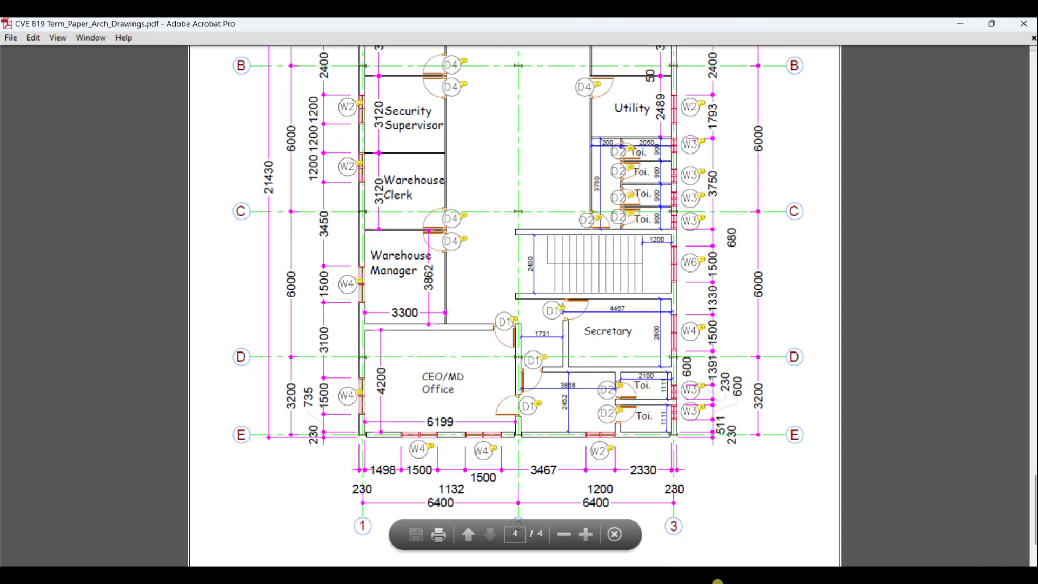
pyautogui.click(669, 581)
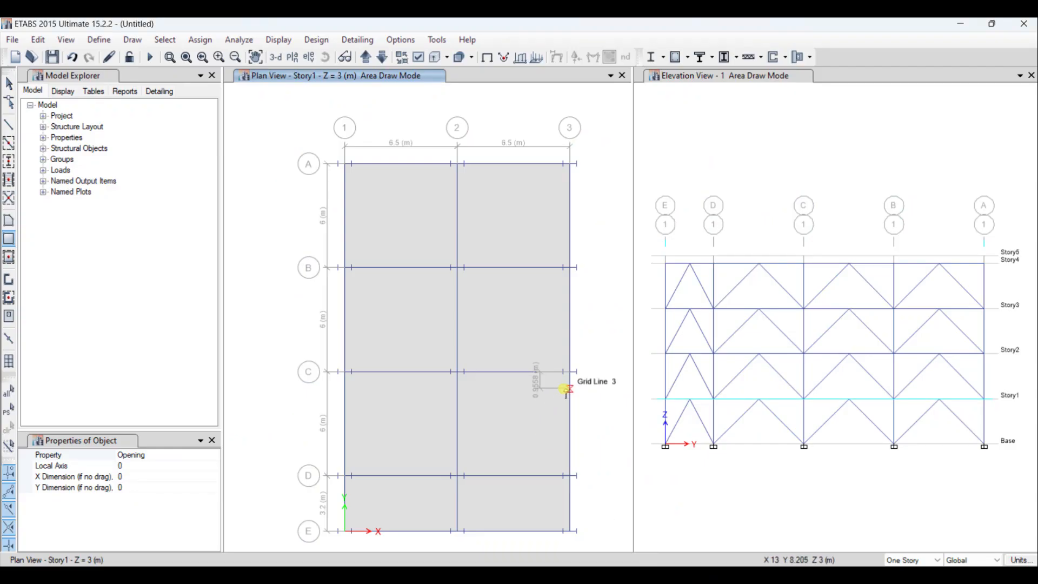
pyautogui.scroll(3, 565, 388)
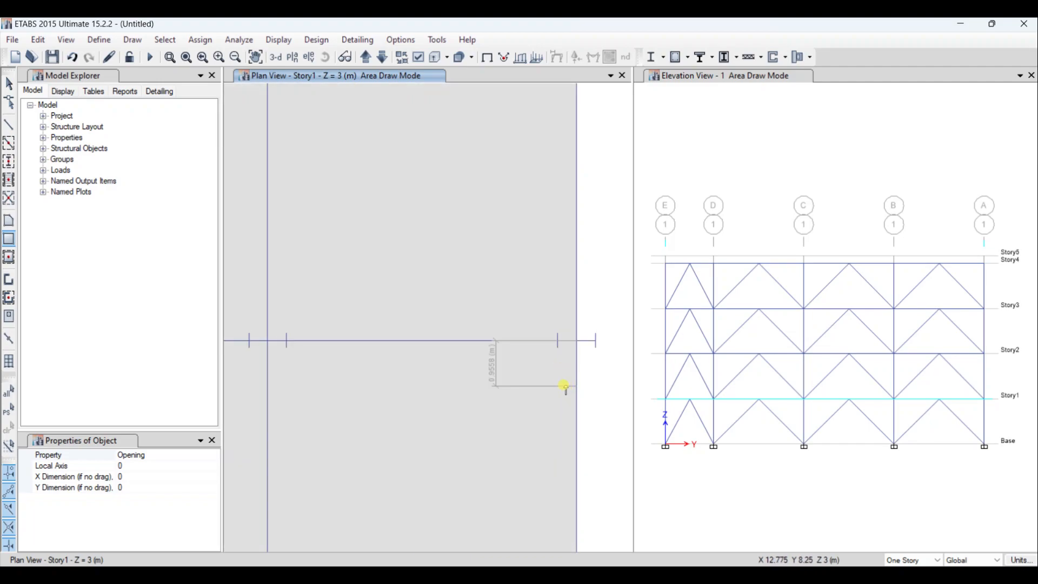
pyautogui.click(570, 386)
pyautogui.click(562, 387)
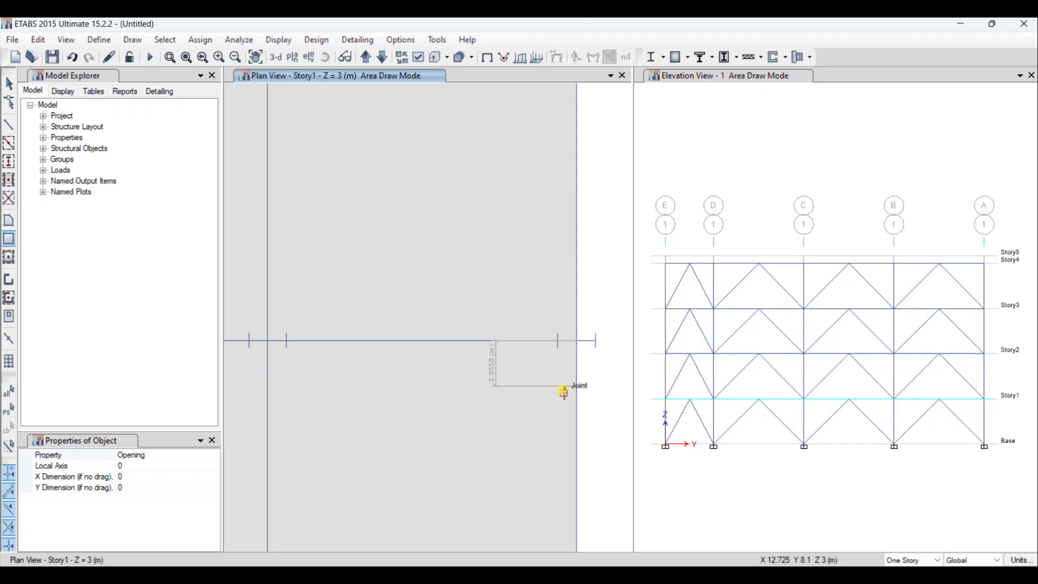
pyautogui.scroll(6, 563, 391)
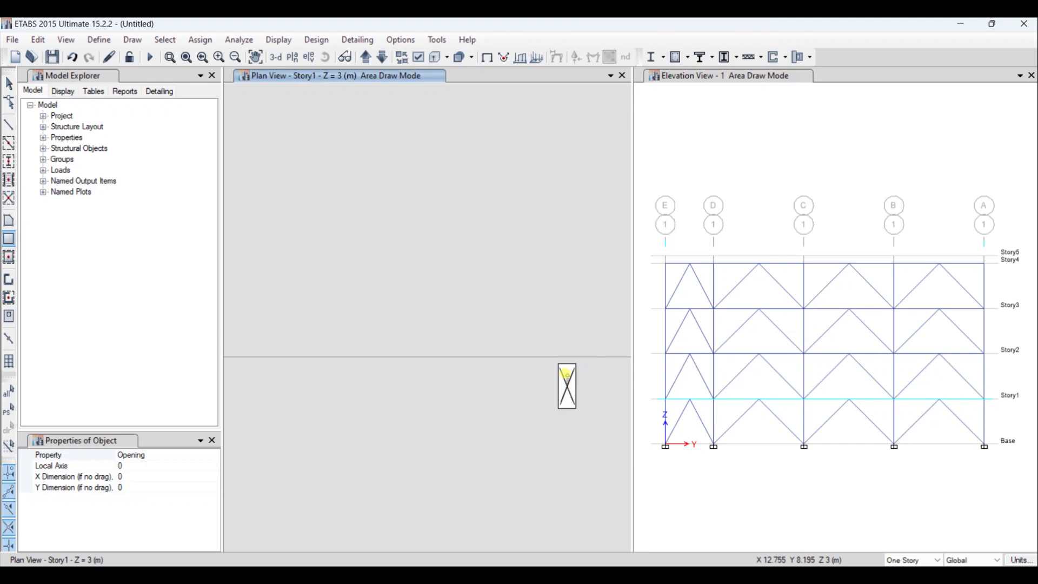
pyautogui.click(8, 84)
pyautogui.click(72, 57)
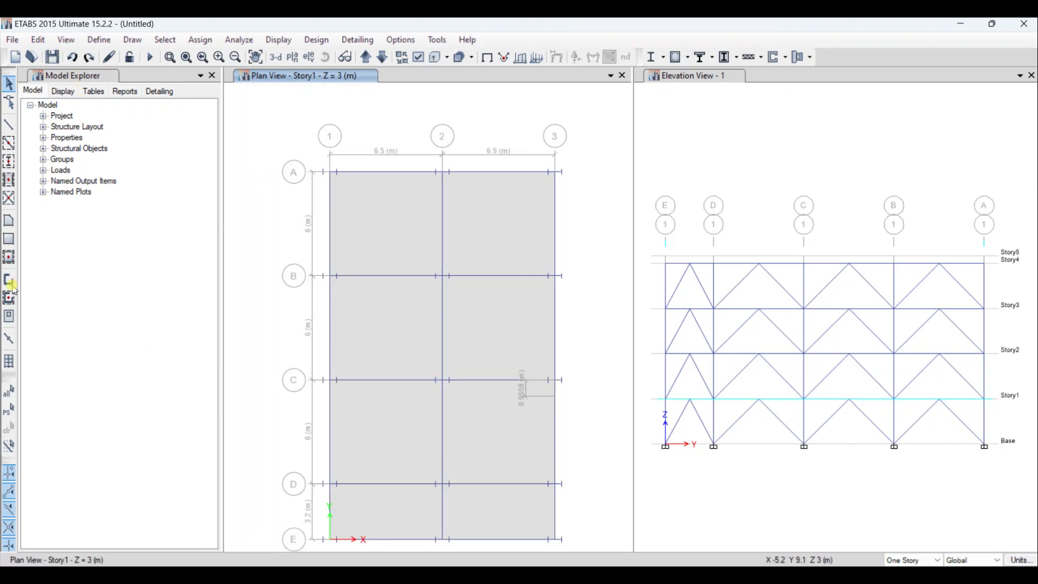
# - Draw a rectangular staircase opening about 5.8 m by 2.4 m between grids 2–3 and C–D on the Story1 plan, starting at the dimension line
pyautogui.click(9, 238)
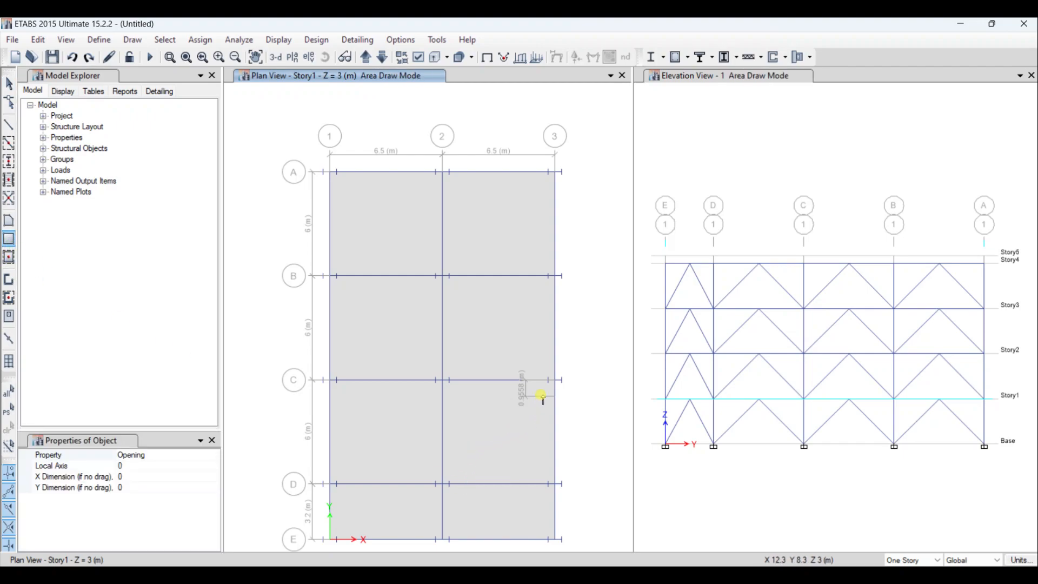
pyautogui.moveTo(549, 397)
pyautogui.mouseDown()
pyautogui.moveTo(487, 438)
pyautogui.moveTo(438, 437)
pyautogui.moveTo(447, 437)
pyautogui.mouseUp()
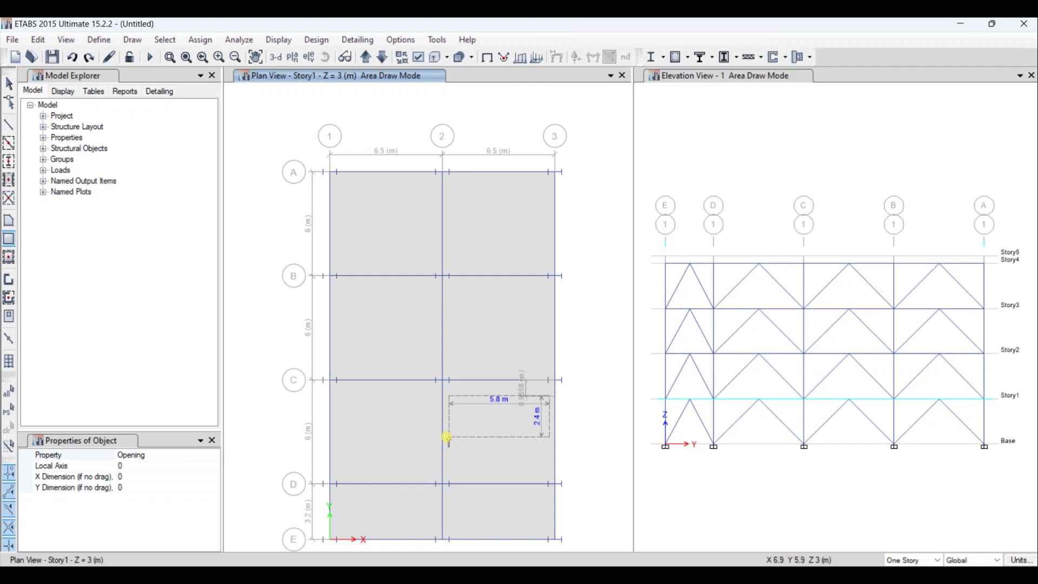
pyautogui.moveTo(447, 437); pyautogui.dragTo(447, 438)
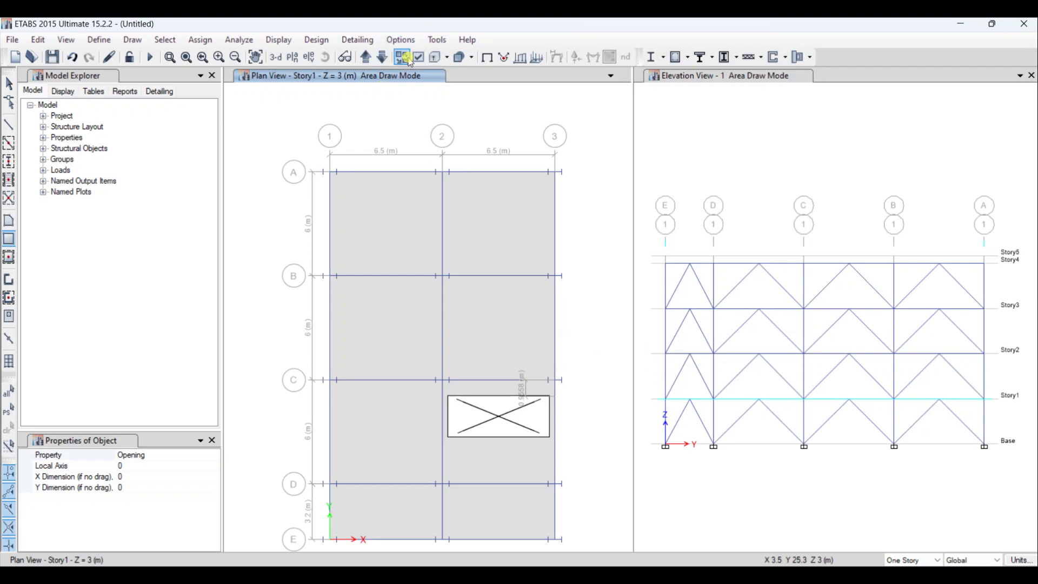
# - Draw matching rectangular staircase openings between grids 2–3 and C–D on the Story2 and Story3 plans
pyautogui.click(365, 57)
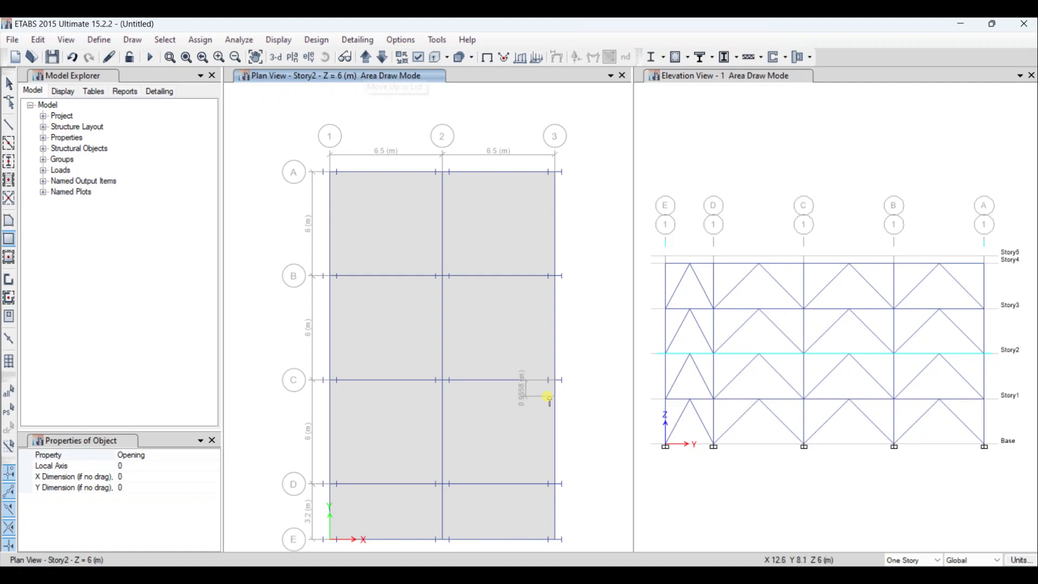
pyautogui.moveTo(549, 399); pyautogui.dragTo(450, 438)
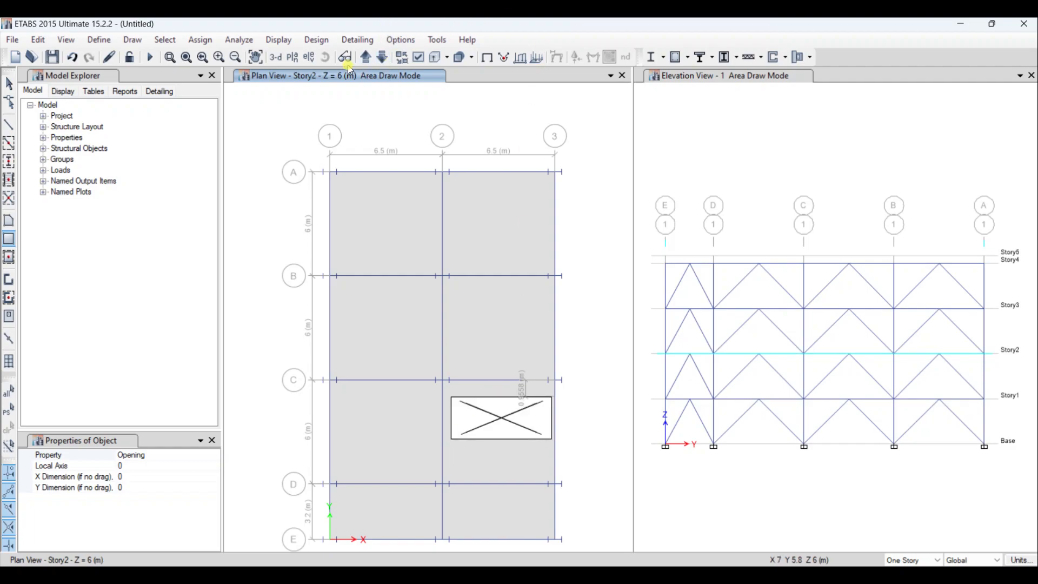
pyautogui.click(365, 57)
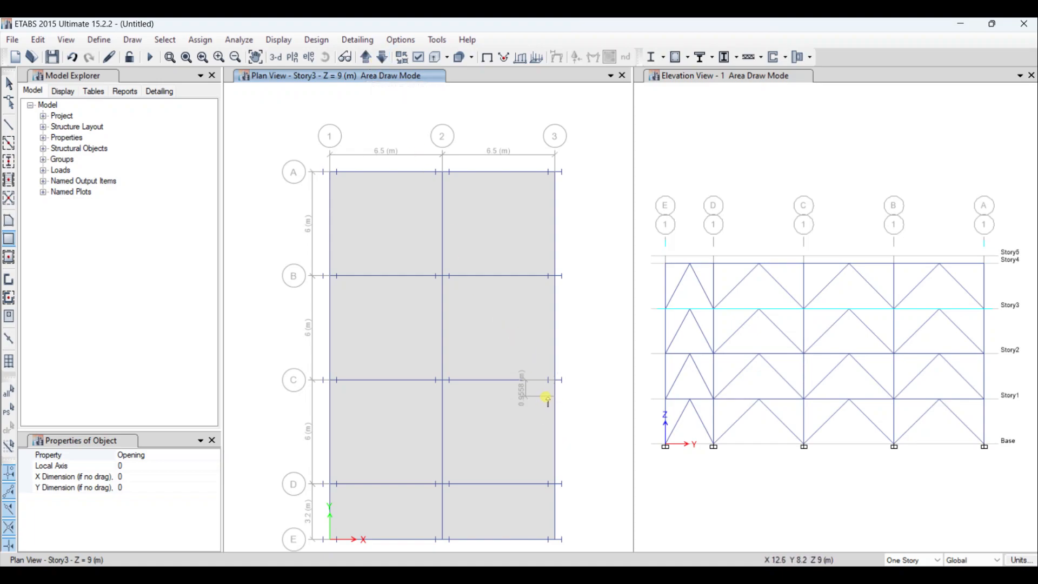
pyautogui.moveTo(548, 397); pyautogui.dragTo(449, 438)
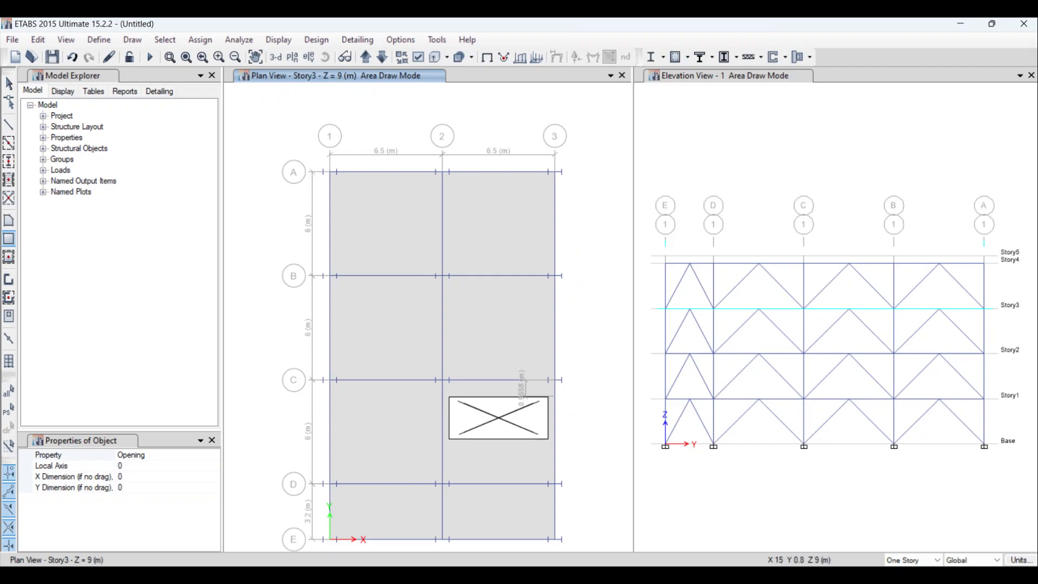
# - Switch to the architectural PDF in Acrobat, examine the room layout of the third floor plan and the storage floor plan, and return to ETABS
pyautogui.click(700, 583)
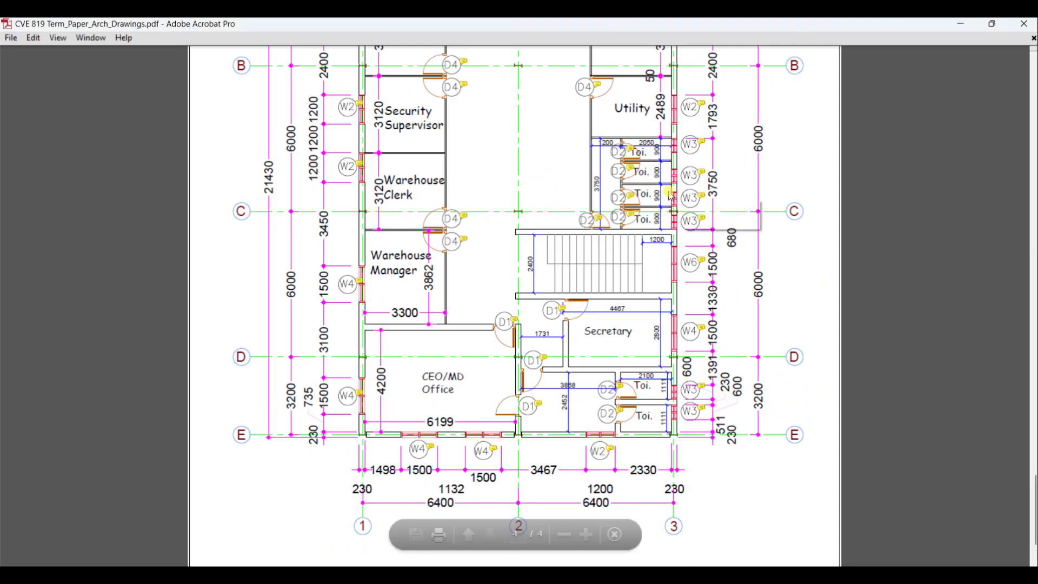
pyautogui.scroll(2, 664, 196)
pyautogui.scroll(2, 594, 184)
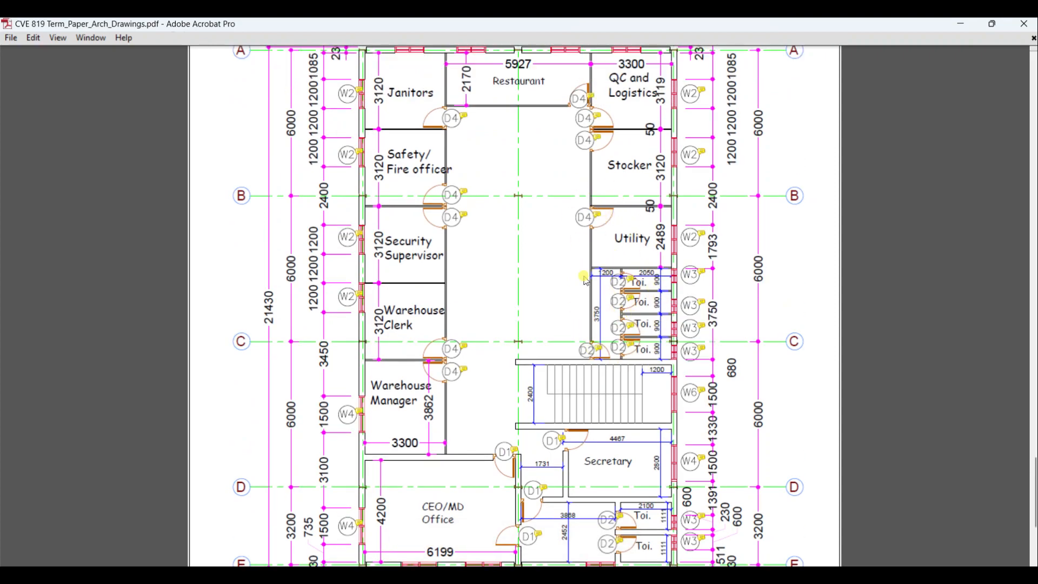
pyautogui.scroll(2, 401, 259)
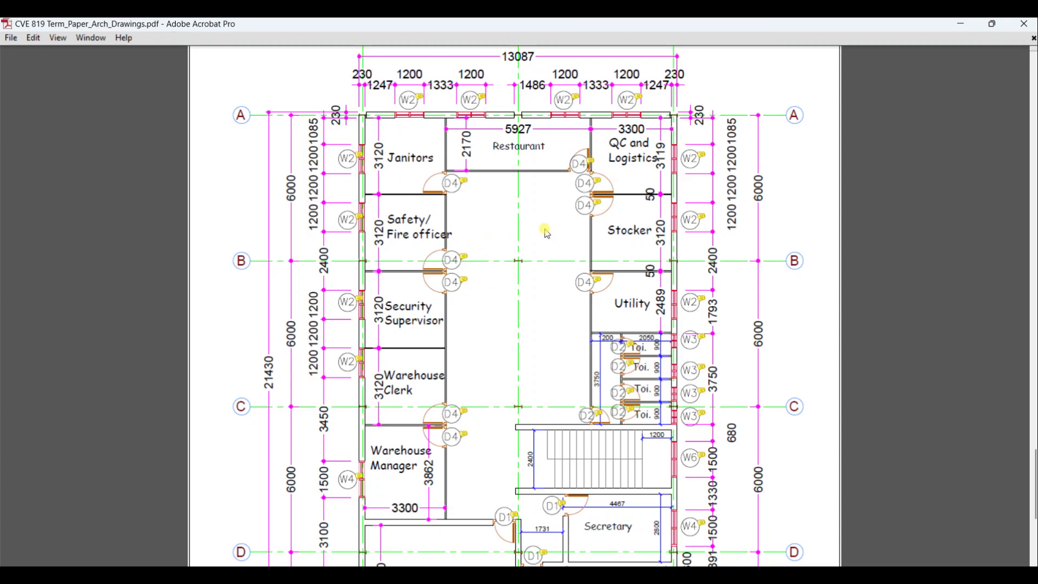
pyautogui.scroll(-8, 540, 260)
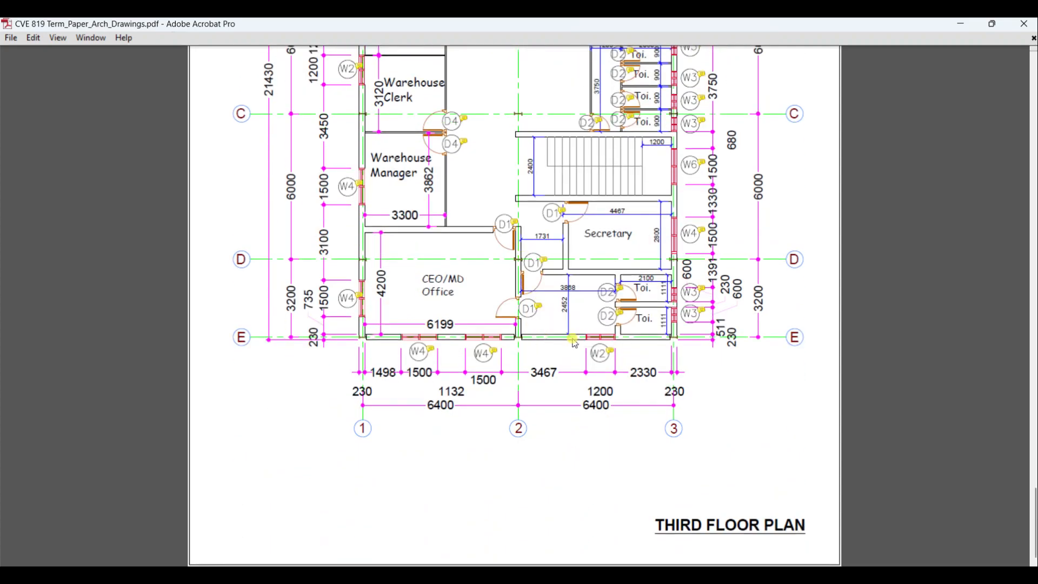
pyautogui.scroll(4, 471, 324)
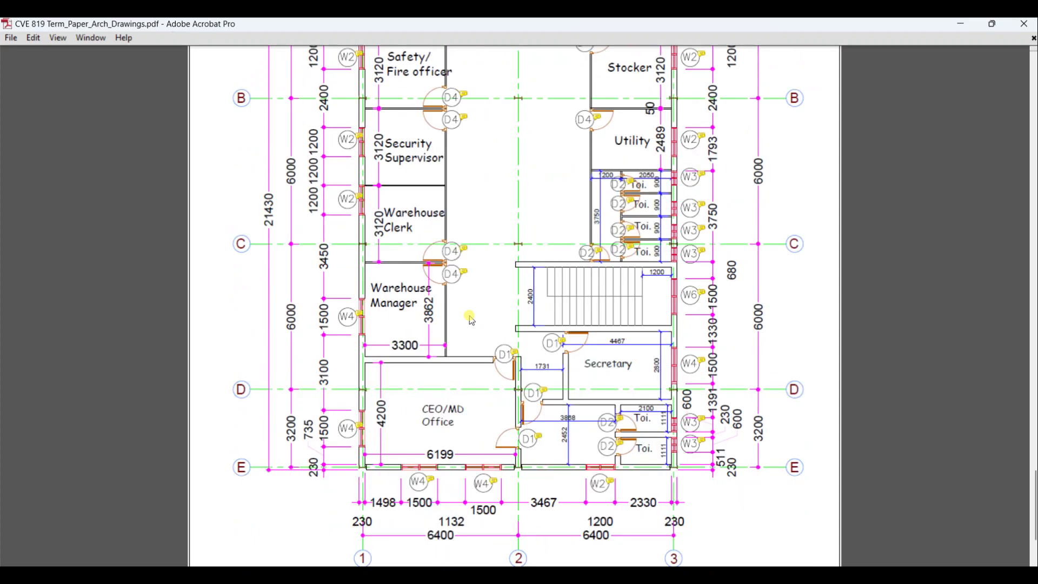
pyautogui.scroll(-4, 486, 357)
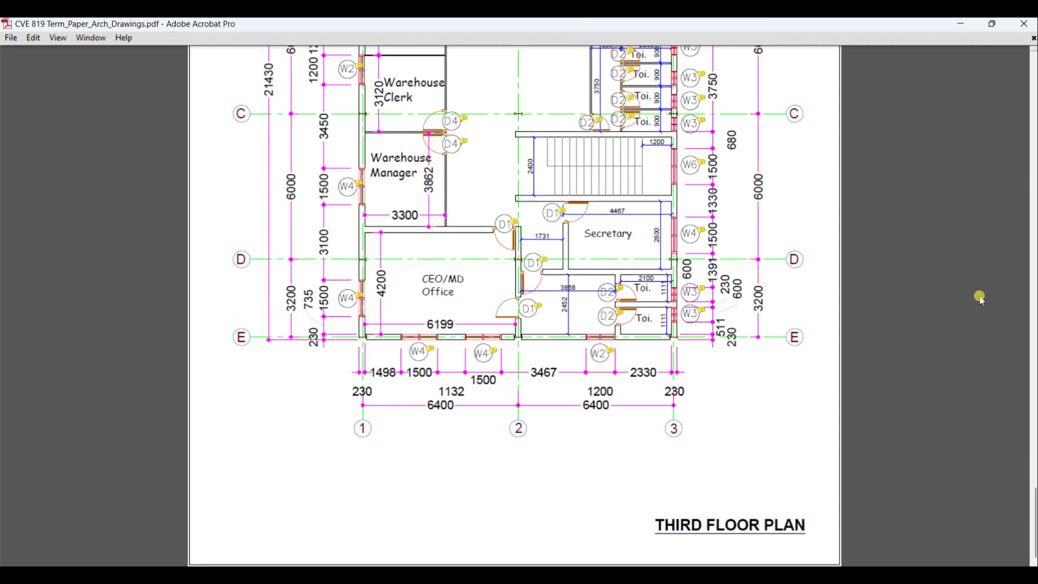
pyautogui.scroll(15, 440, 326)
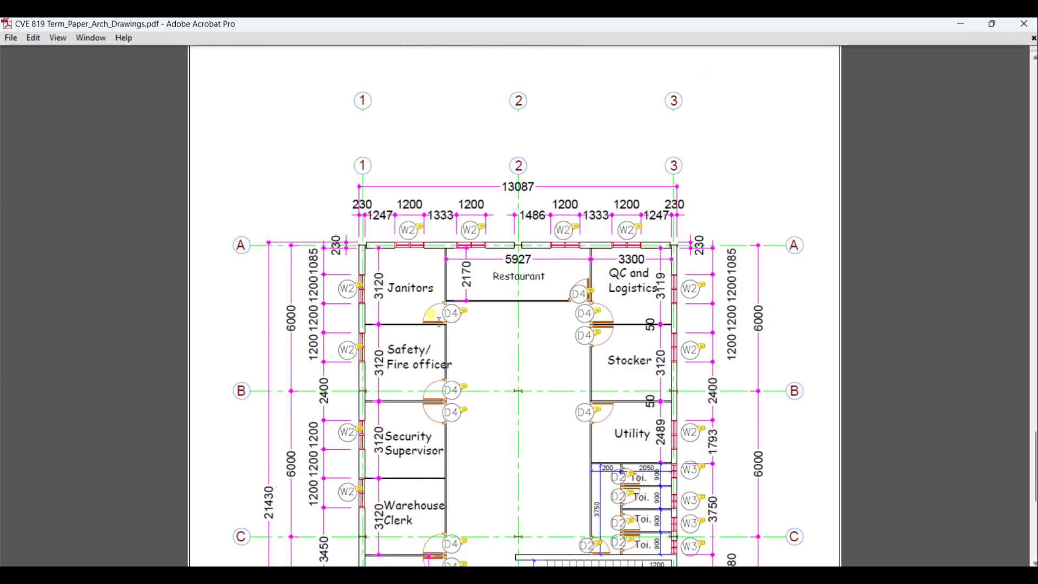
pyautogui.scroll(5, 440, 326)
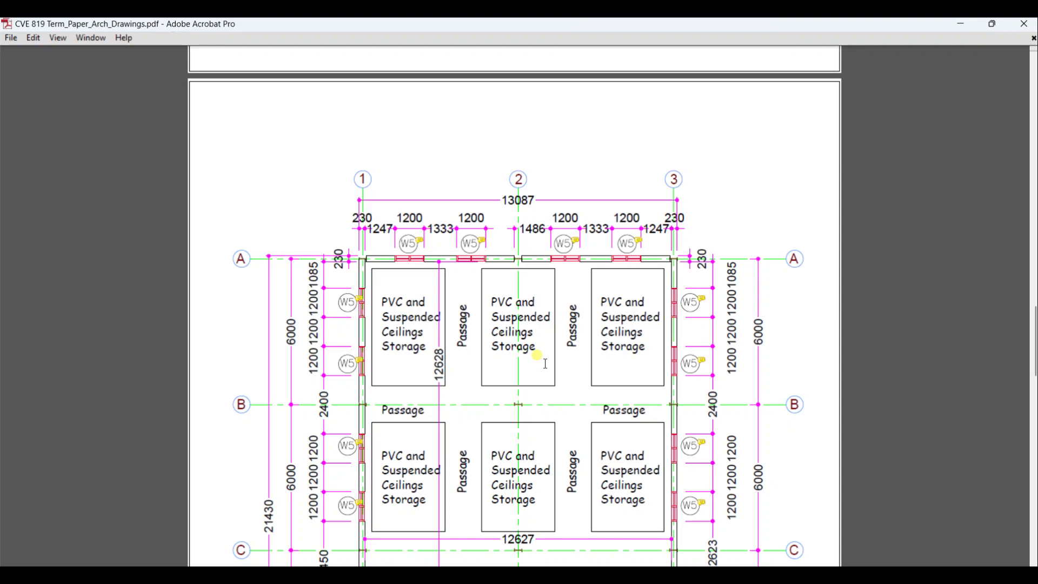
pyautogui.hotkey('alt', 'Tab')
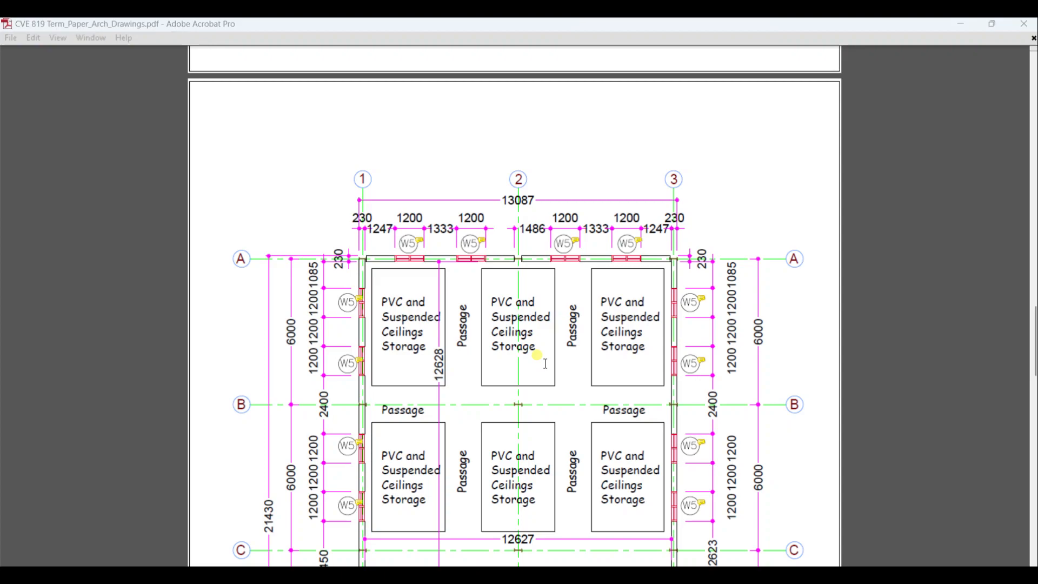